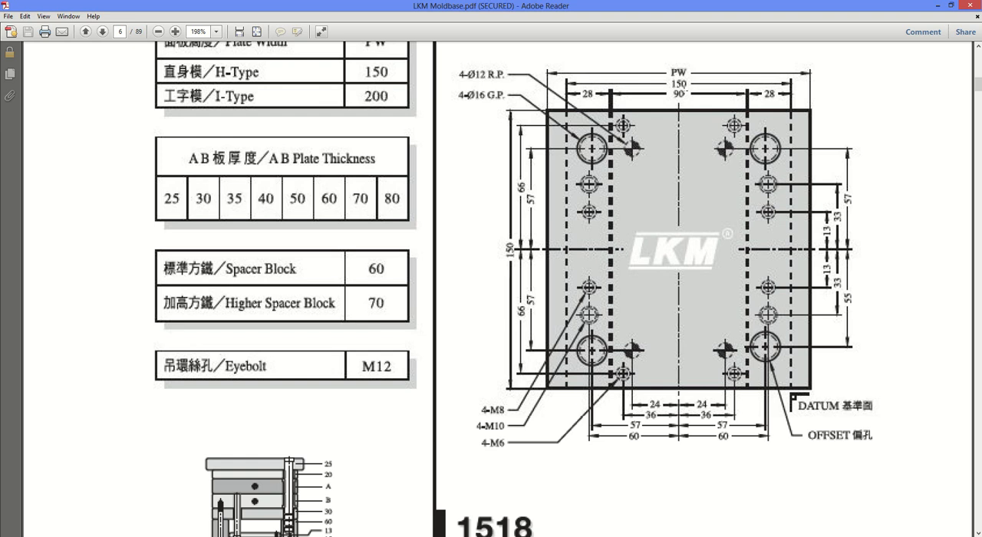
- Examine the 1515 and 1518 plate drawings and thickness tables in the LKM Moldbase document
{"action": "scroll", "coordinate": [498, 291], "scroll_direction": "down", "scroll_amount": 10}
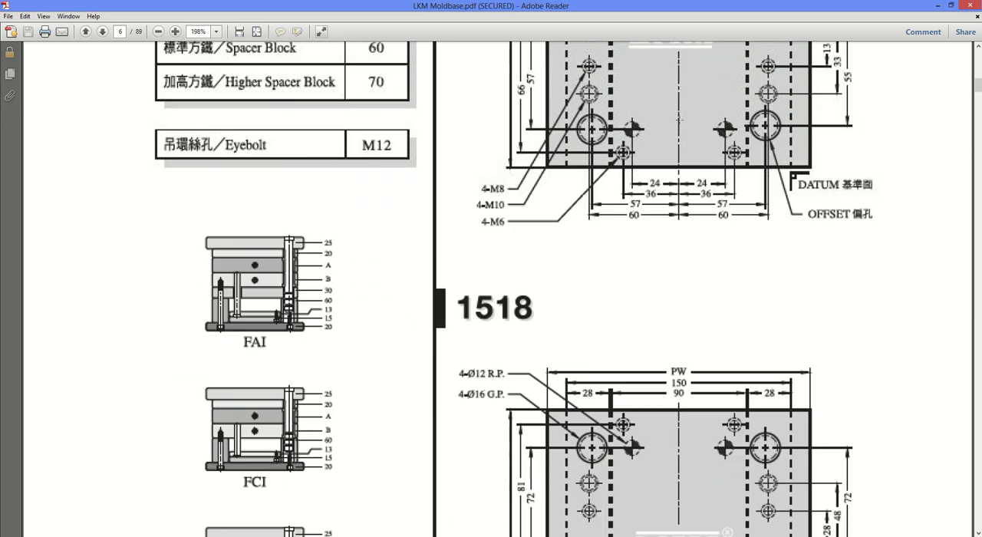
{"action": "scroll", "coordinate": [705, 110], "scroll_direction": "down", "scroll_amount": 3}
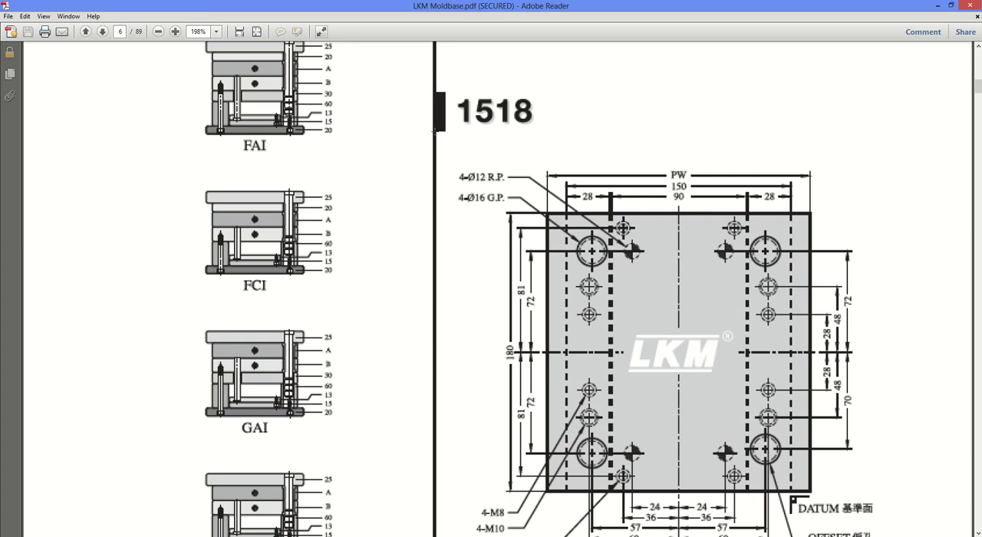
{"action": "scroll", "coordinate": [435, 144], "scroll_direction": "up", "scroll_amount": 10}
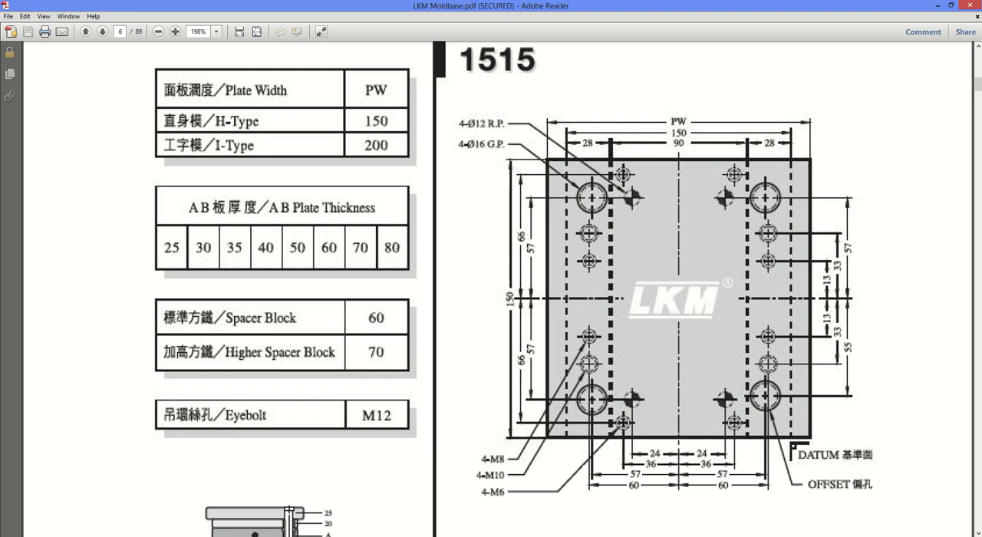
{"action": "scroll", "coordinate": [426, 251], "scroll_direction": "down", "scroll_amount": 3}
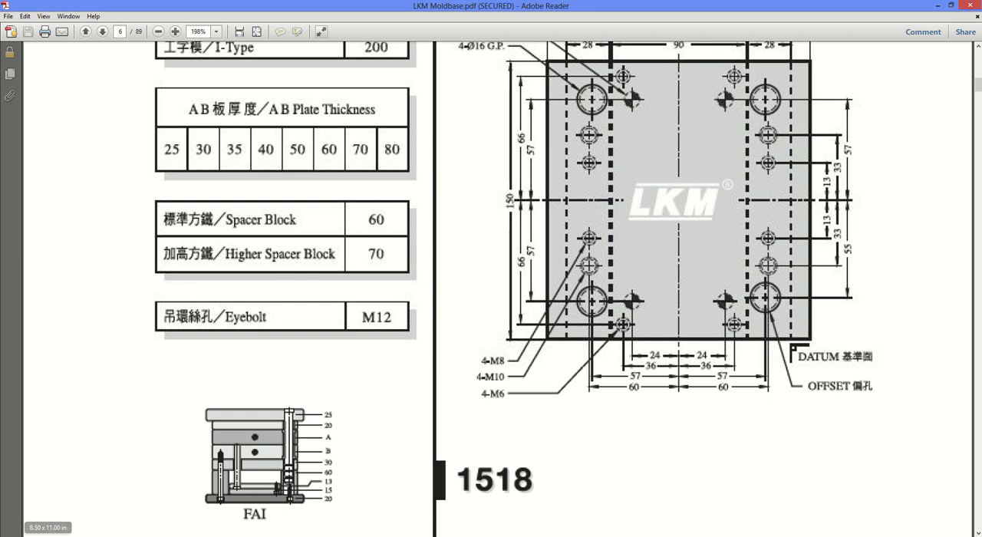
- Switch to CATIA and start defining a new mold in the Mold Tooling Design workbench
{"action": "left_click", "coordinate": [48, 536]}
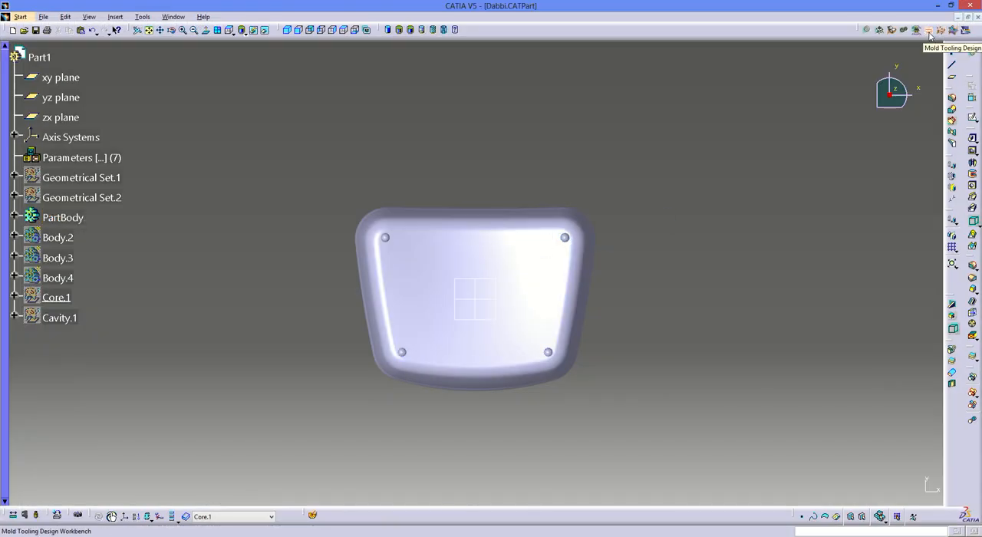
{"action": "left_click", "coordinate": [927, 32]}
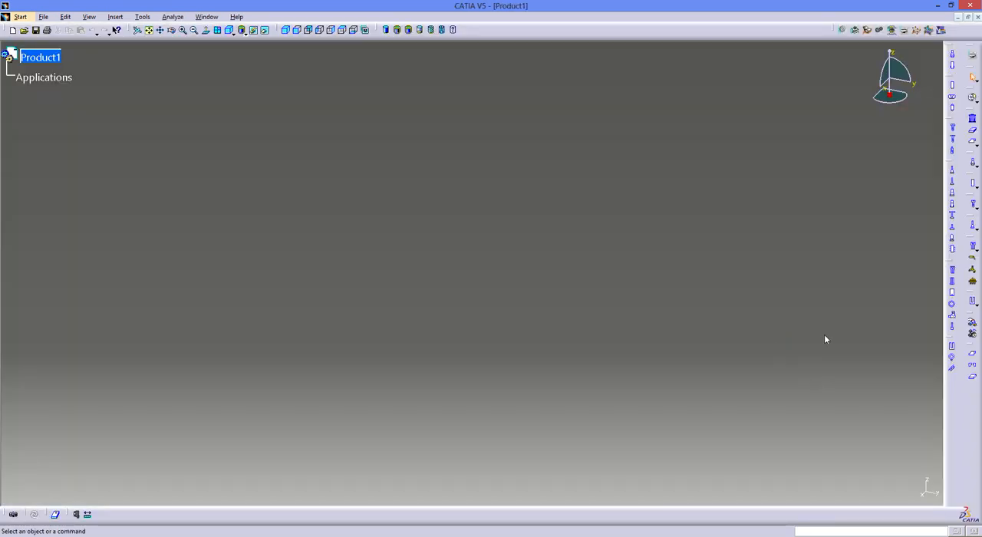
{"action": "left_click", "coordinate": [973, 123]}
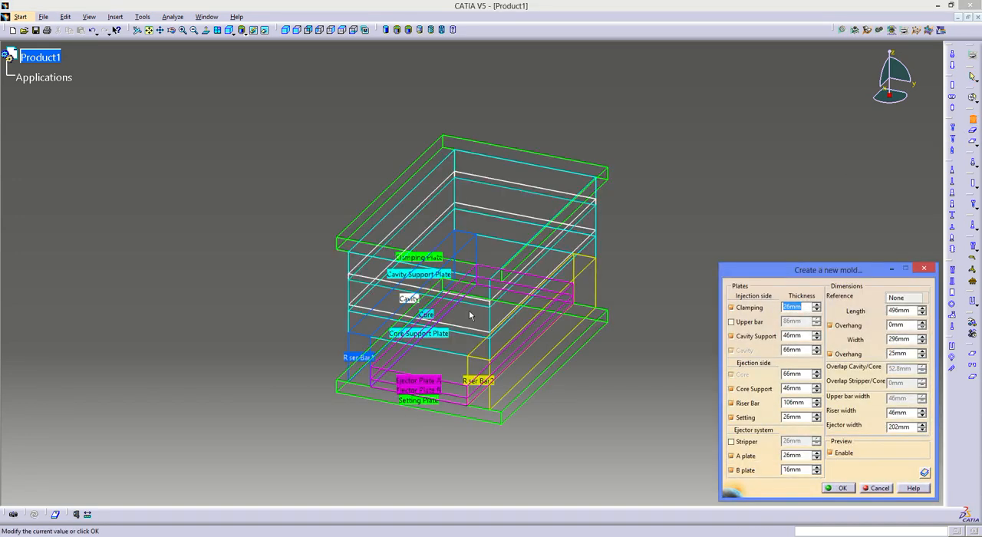
{"action": "middle_click_drag", "start_coordinate": [499, 297], "coordinate": [464, 236]}
{"action": "scroll", "coordinate": [464, 237], "scroll_direction": "down", "scroll_amount": 1}
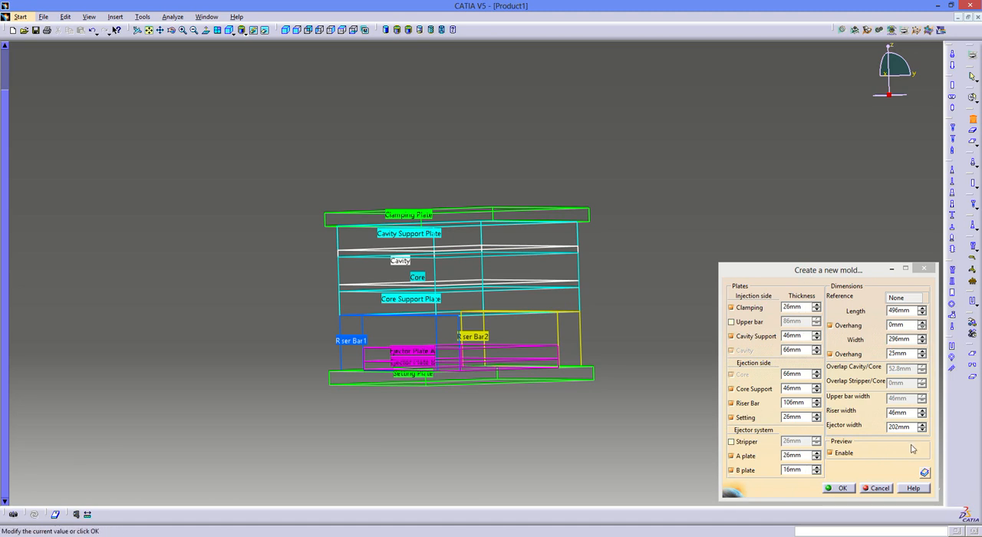
{"action": "middle_click_drag", "start_coordinate": [586, 307], "coordinate": [539, 330]}
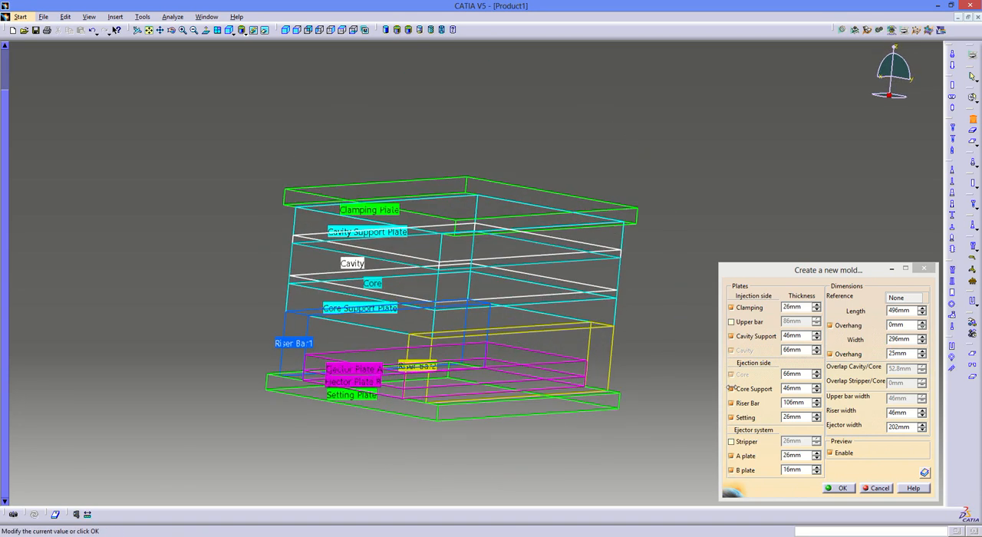
- Browse the standard mold catalog to supplier LKM and its SideGate mold base types
{"action": "left_click", "coordinate": [924, 473]}
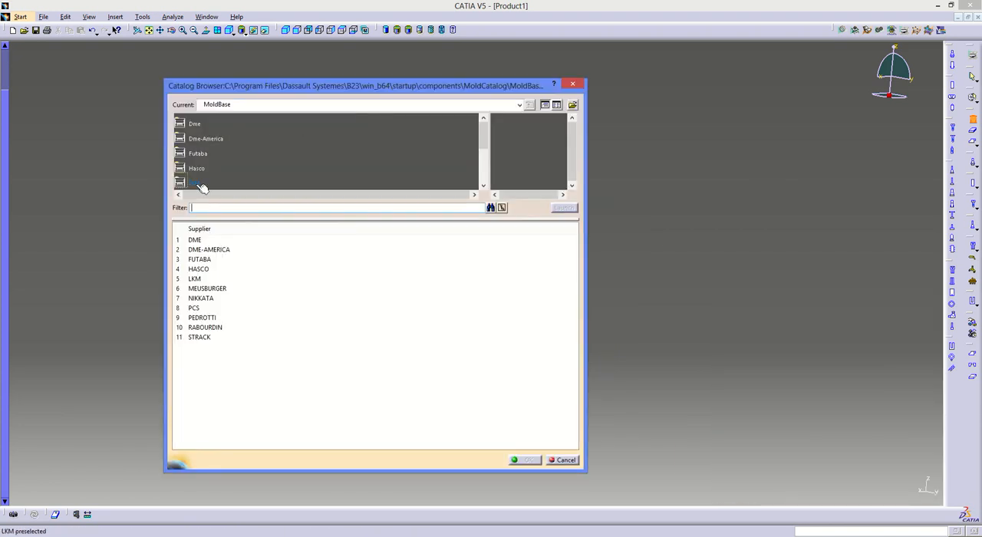
{"action": "mouse_move", "coordinate": [484, 131]}
{"action": "left_mouse_down"}
{"action": "mouse_move", "coordinate": [484, 166]}
{"action": "mouse_move", "coordinate": [484, 139]}
{"action": "left_mouse_up"}
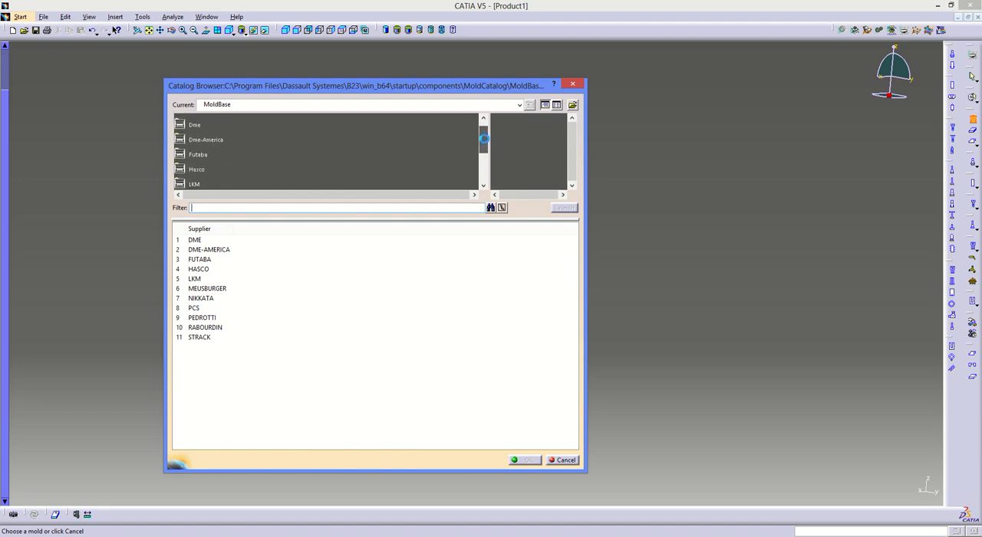
{"action": "left_click_drag", "start_coordinate": [484, 139], "coordinate": [484, 140]}
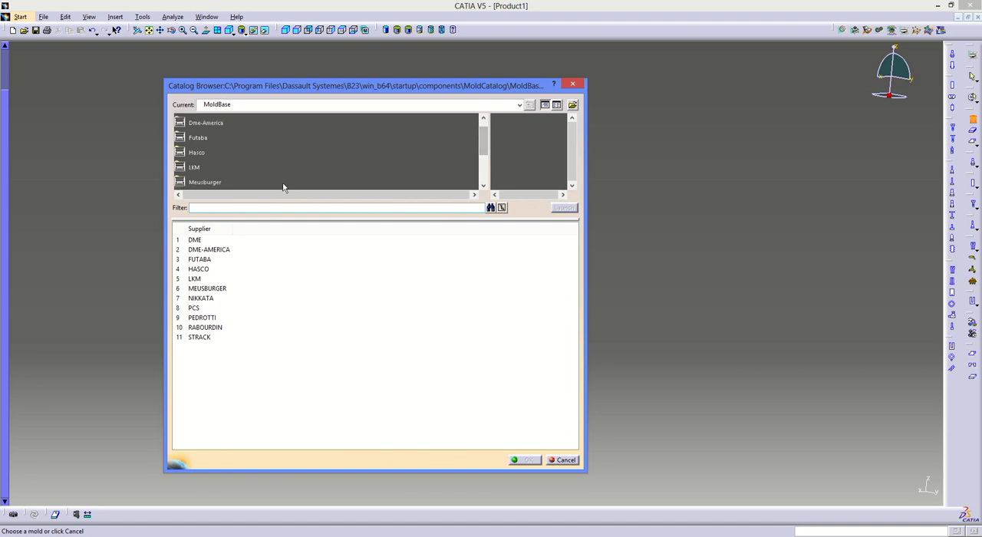
{"action": "double_click", "coordinate": [195, 169]}
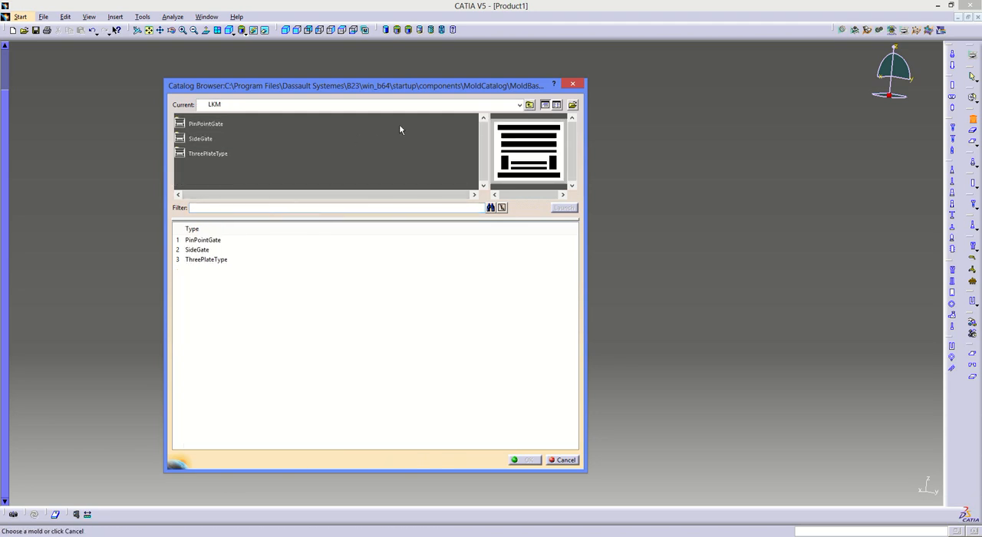
{"action": "left_click", "coordinate": [211, 142]}
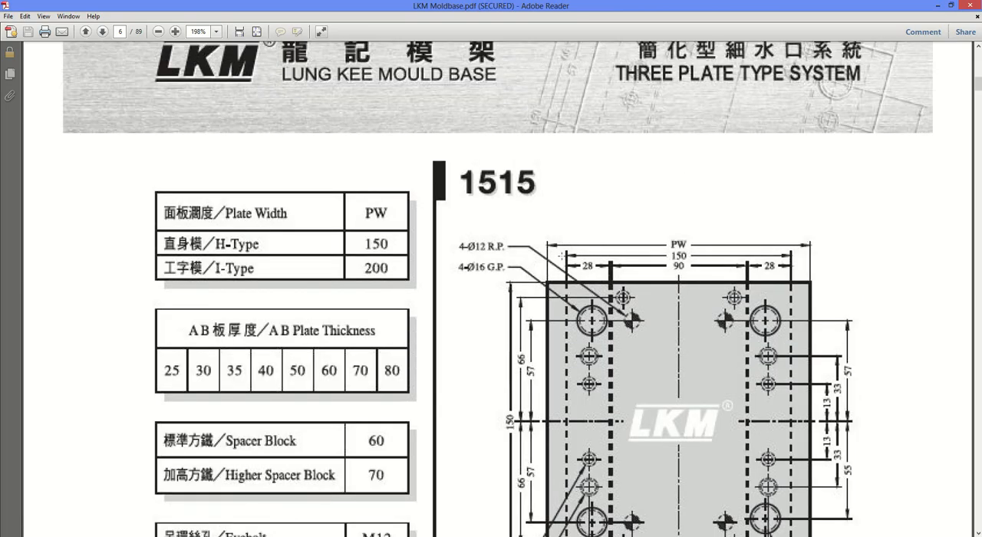
- Switch to the LKM Moldbase PDF and compare the plate layouts of the FAI, FCI, GAI, GCI and H-type mold bases
{"action": "scroll", "coordinate": [562, 257], "scroll_direction": "up", "scroll_amount": 15}
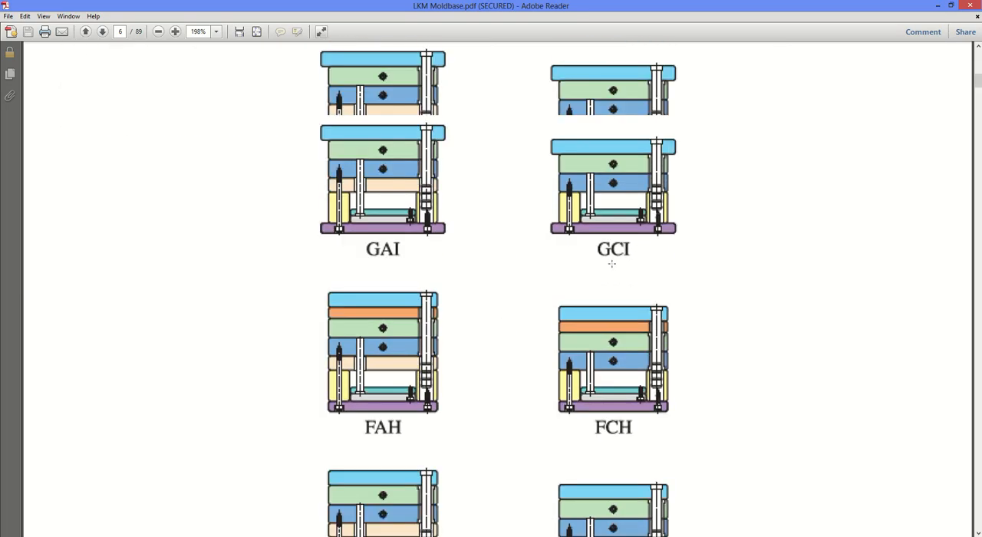
{"action": "scroll", "coordinate": [612, 265], "scroll_direction": "down", "scroll_amount": 3}
{"action": "scroll", "coordinate": [677, 185], "scroll_direction": "up", "scroll_amount": 10}
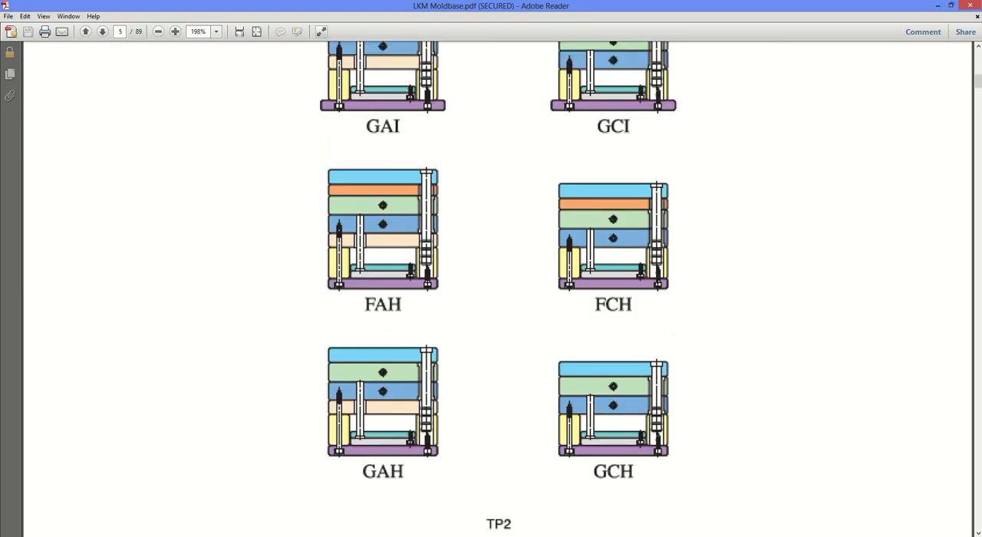
{"action": "scroll", "coordinate": [613, 253], "scroll_direction": "up", "scroll_amount": 2}
{"action": "scroll", "coordinate": [613, 253], "scroll_direction": "down", "scroll_amount": 2}
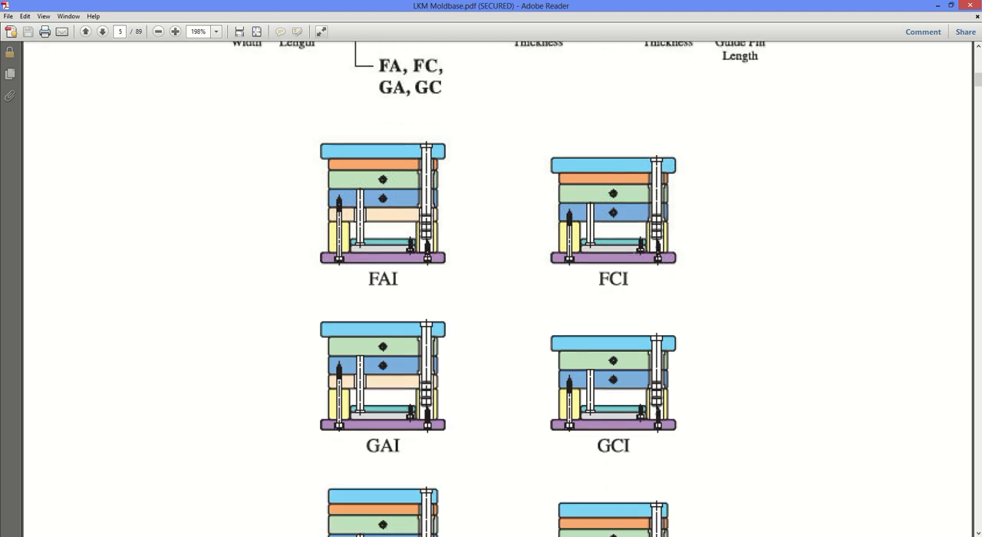
{"action": "scroll", "coordinate": [500, 288], "scroll_direction": "down", "scroll_amount": 1}
{"action": "scroll", "coordinate": [628, 342], "scroll_direction": "down", "scroll_amount": 1}
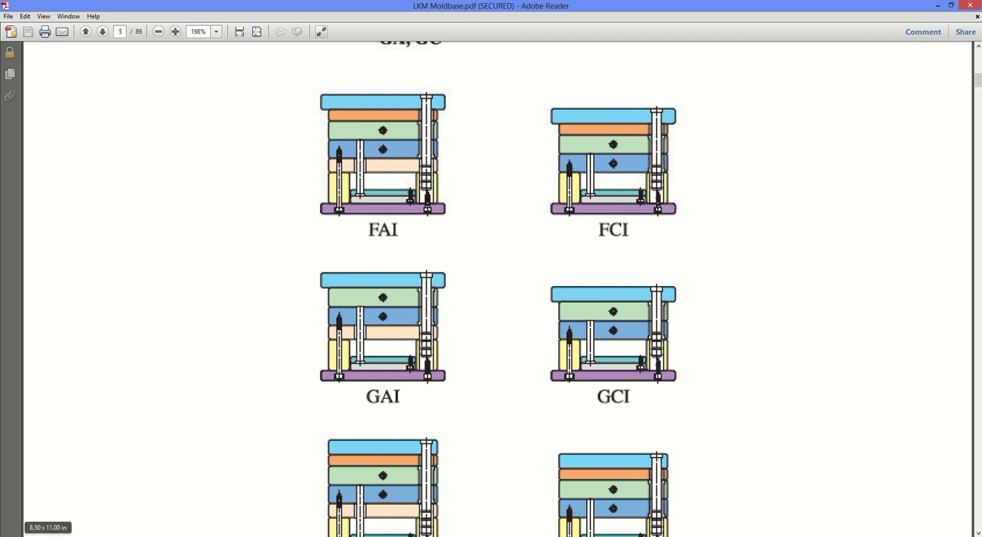
- Return to CATIA and load the CI side gate mold base with reference 1518 from the catalog
{"action": "left_click", "coordinate": [184, 535]}
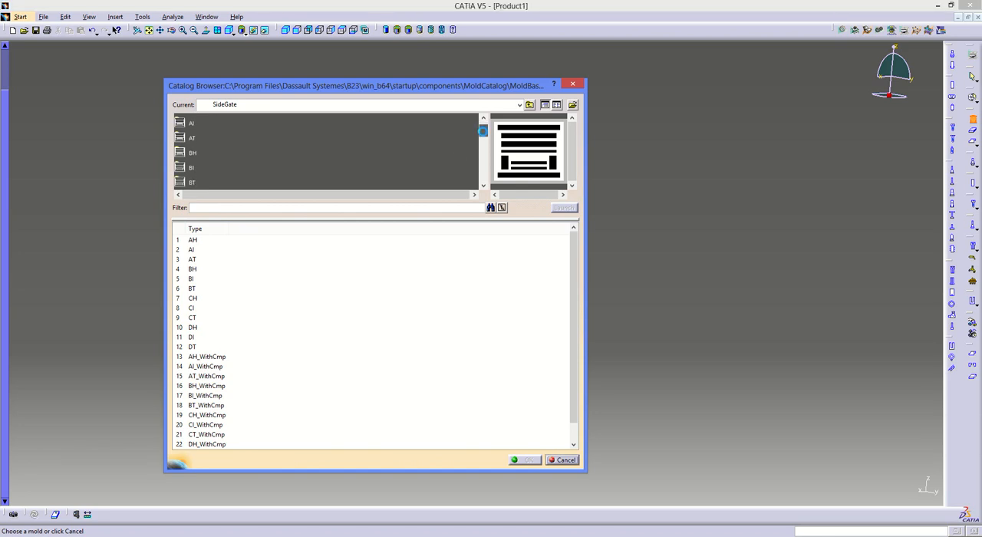
{"action": "scroll", "coordinate": [448, 148], "scroll_direction": "down", "scroll_amount": 2}
{"action": "double_click", "coordinate": [192, 166]}
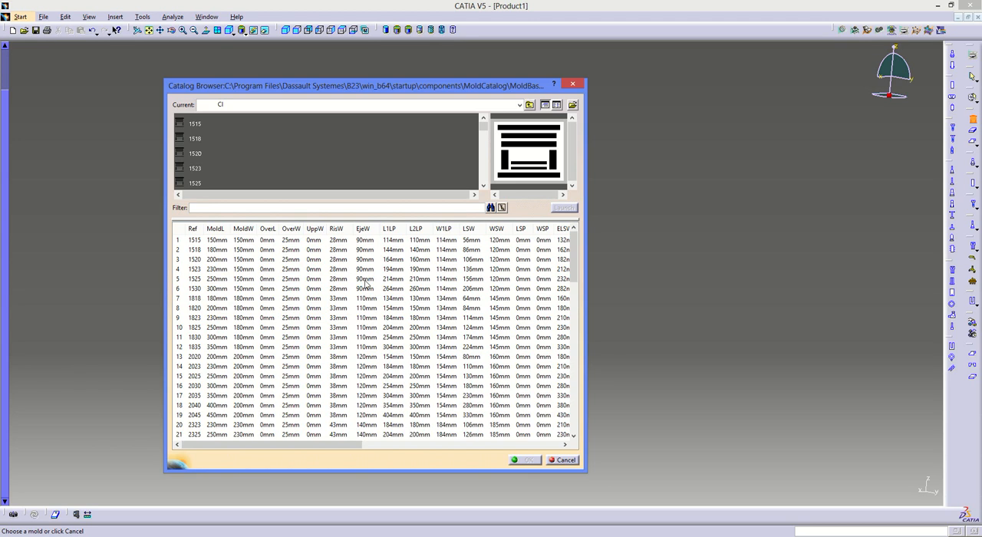
{"action": "left_click", "coordinate": [196, 251]}
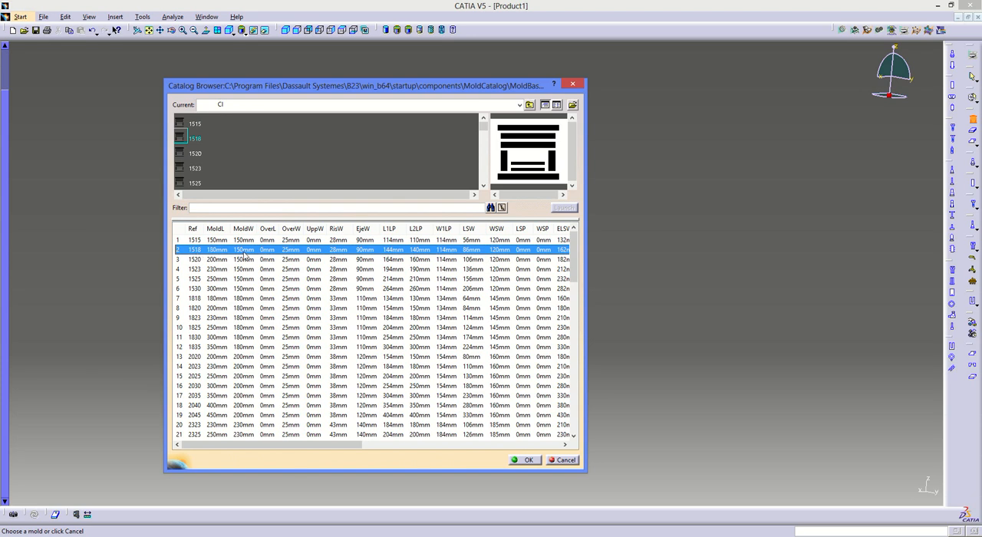
{"action": "left_click", "coordinate": [524, 459]}
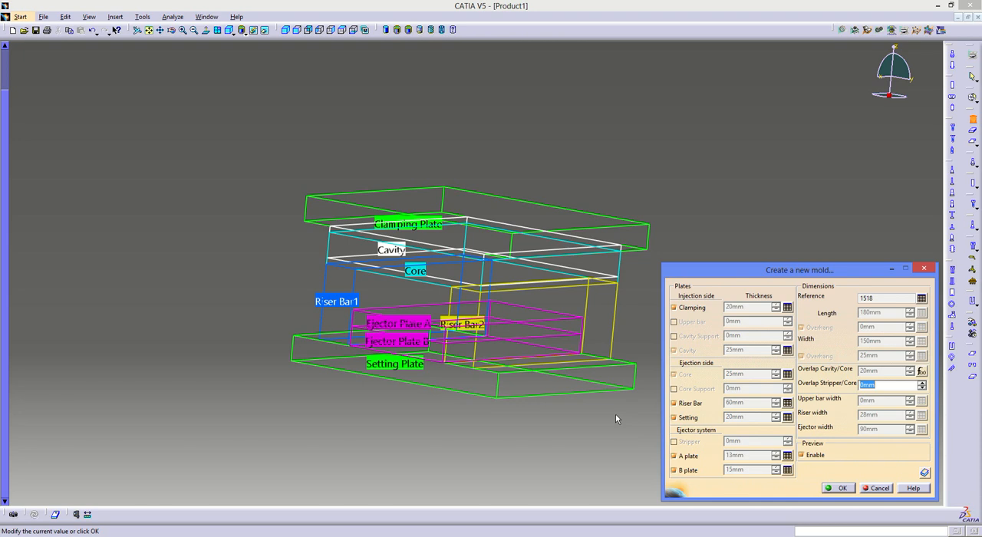
- Remove the cavity plate thickness's association with the design table and set it to 80 mm
{"action": "right_click", "coordinate": [740, 353]}
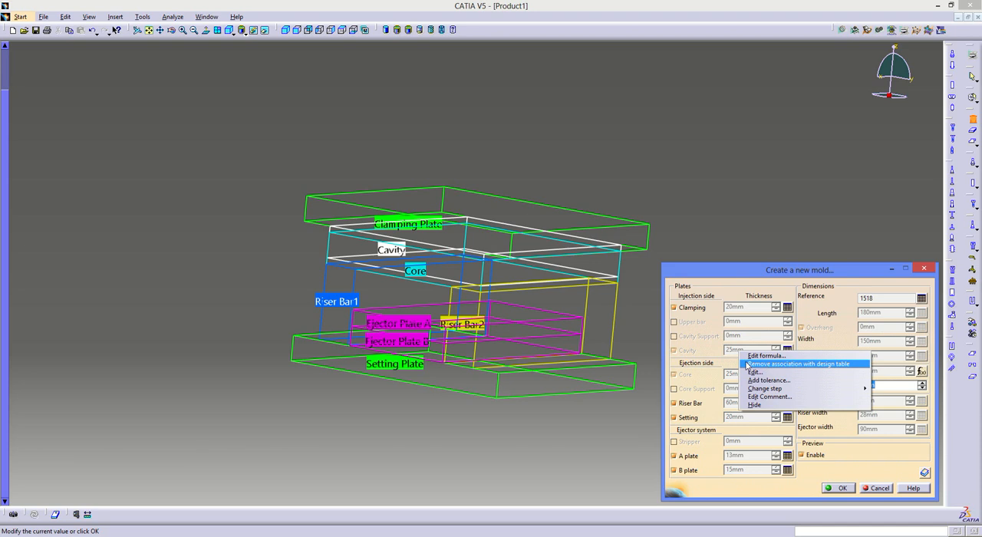
{"action": "left_click", "coordinate": [747, 365]}
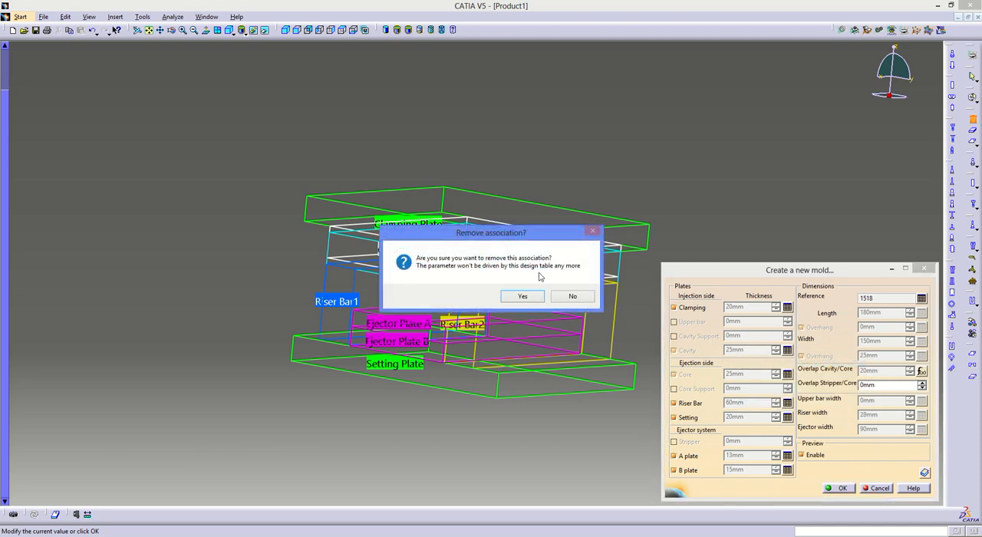
{"action": "left_click", "coordinate": [526, 297]}
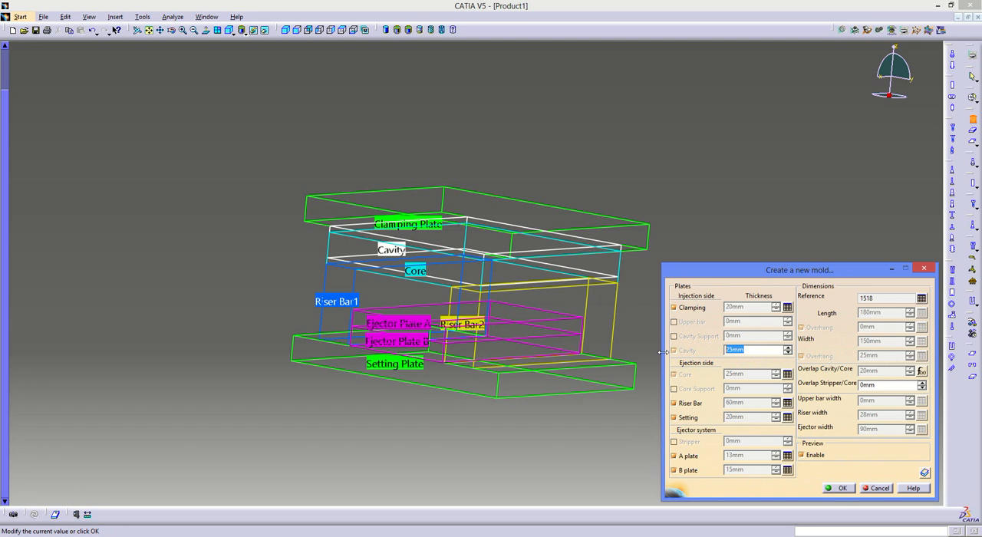
{"action": "type", "text": "80"}
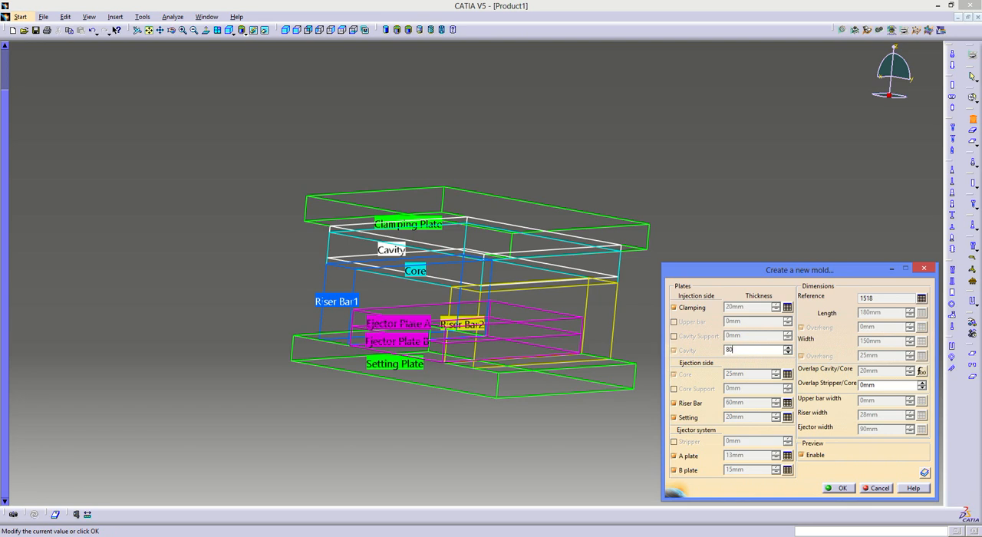
- Detach the core plate thickness from the design table and set it to 40 mm
{"action": "right_click", "coordinate": [746, 376]}
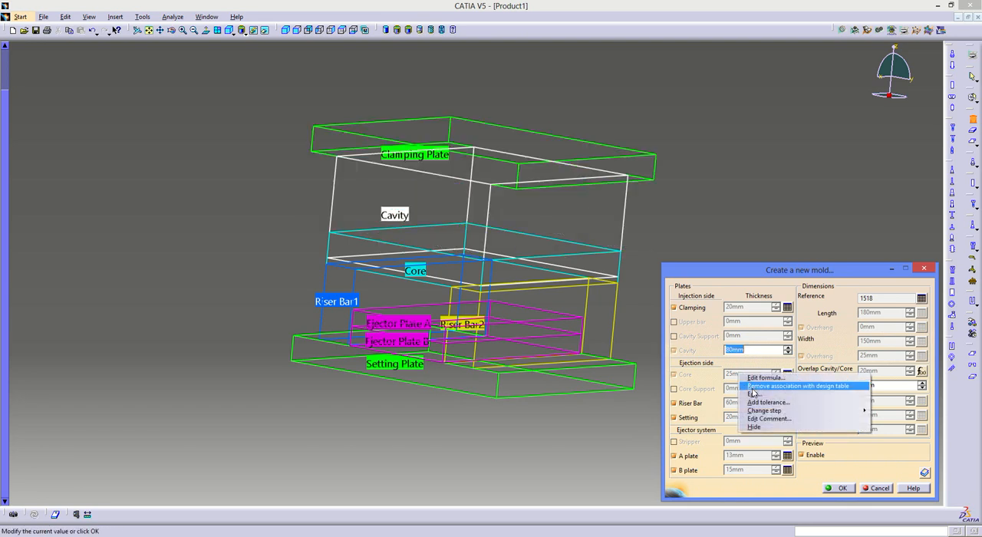
{"action": "left_click", "coordinate": [798, 386]}
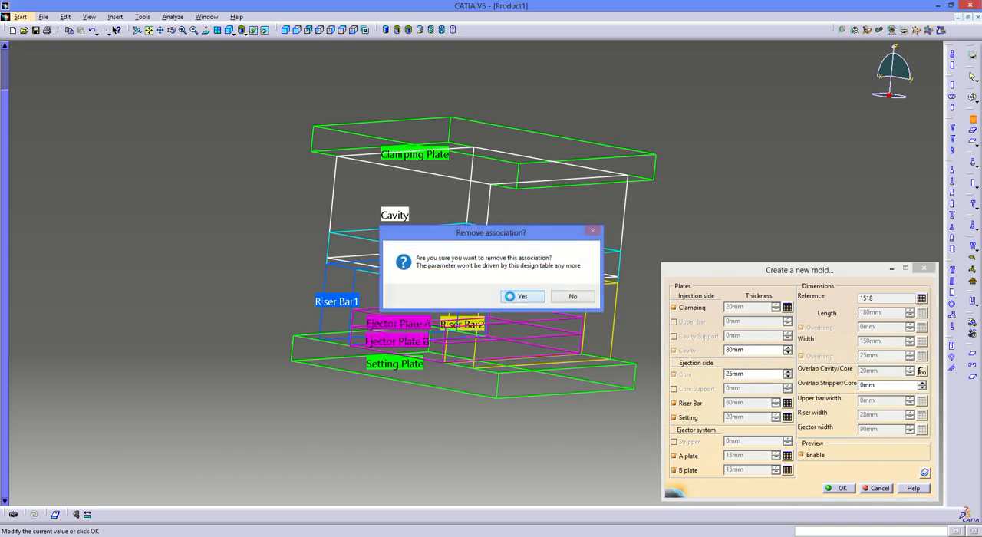
{"action": "key", "text": "Return"}
{"action": "type", "text": "40"}
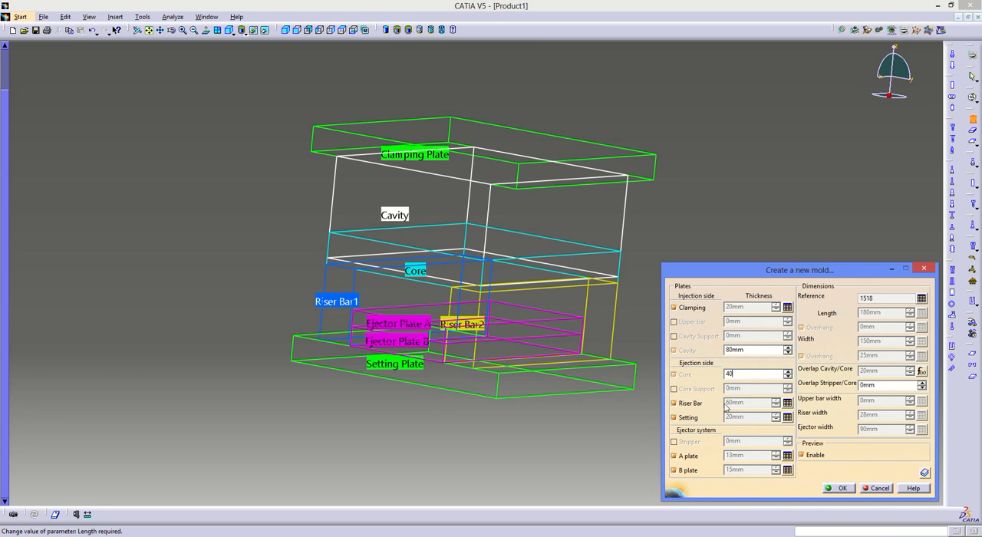
{"action": "key", "text": "Return"}
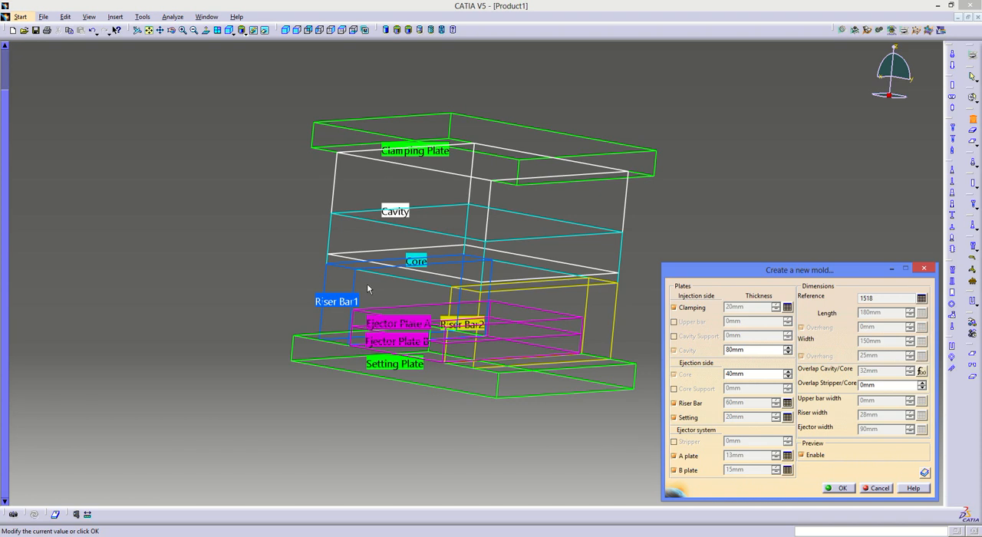
- Free the riser bar thickness from its design table and set it to 80 mm
{"action": "right_click", "coordinate": [740, 403]}
{"action": "left_click", "coordinate": [767, 415]}
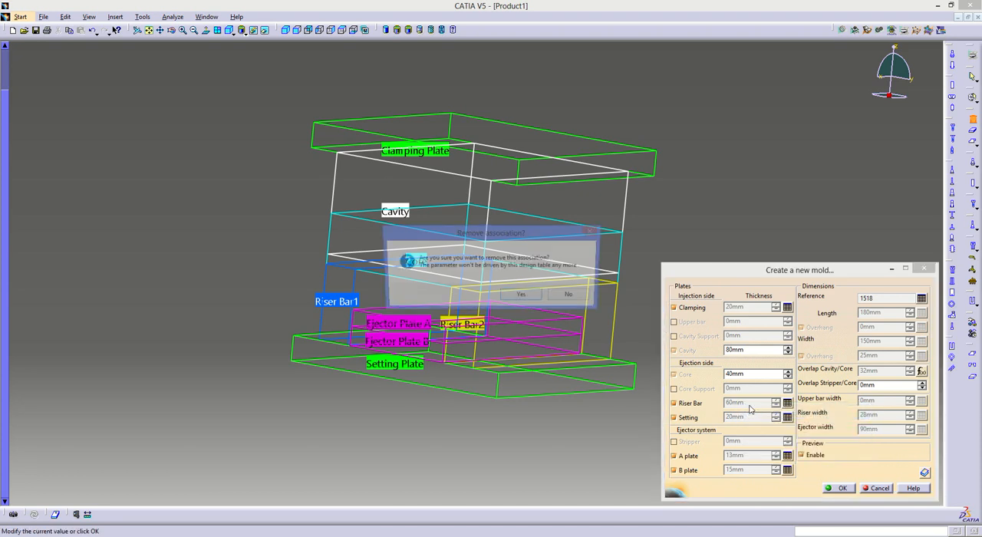
{"action": "left_click", "coordinate": [522, 295]}
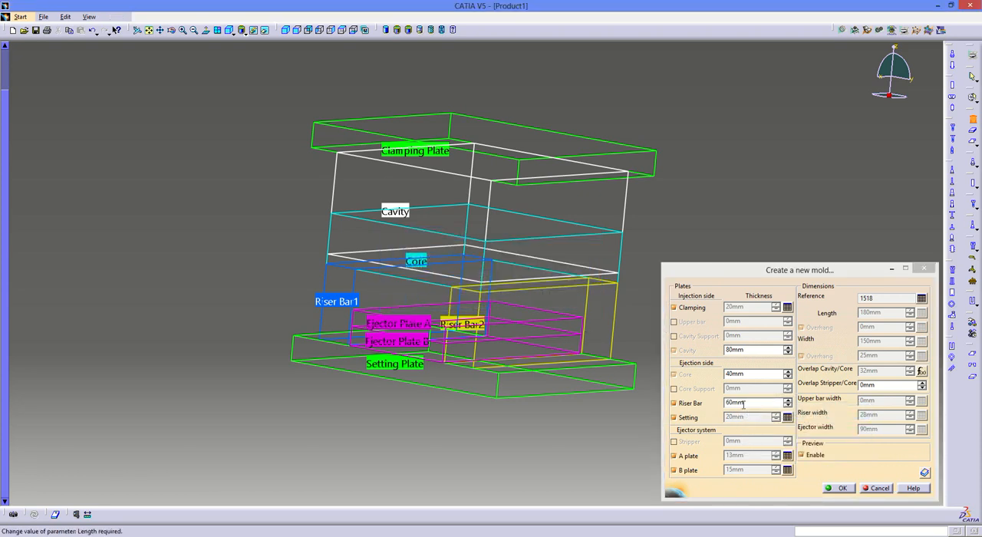
{"action": "type", "text": "80"}
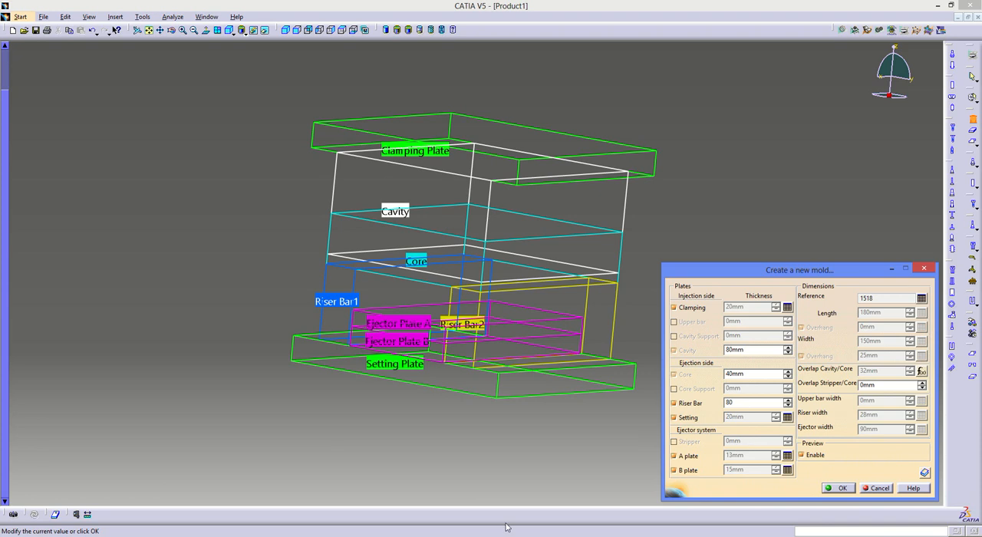
{"action": "key", "text": "Return"}
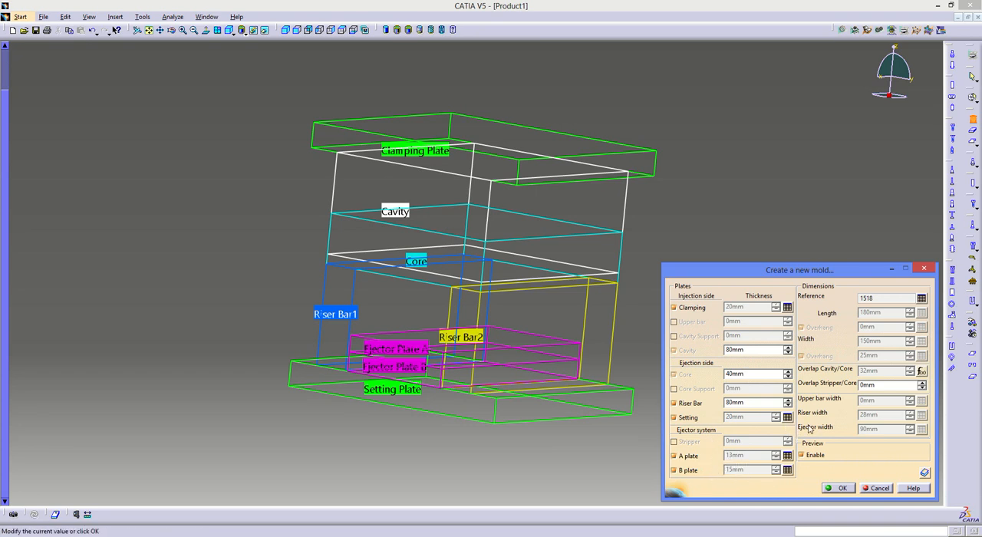
{"action": "right_click", "coordinate": [735, 455]}
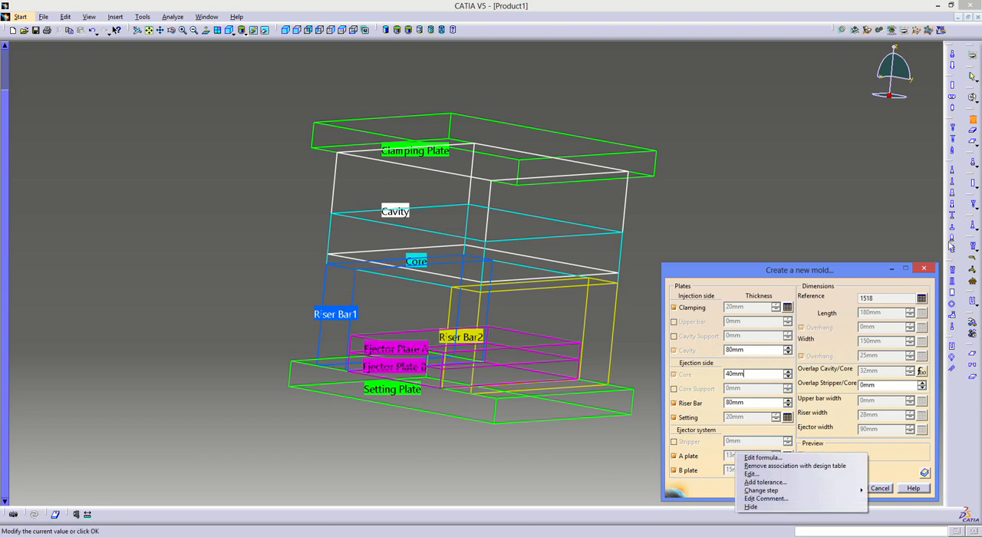
{"action": "left_click", "coordinate": [848, 270]}
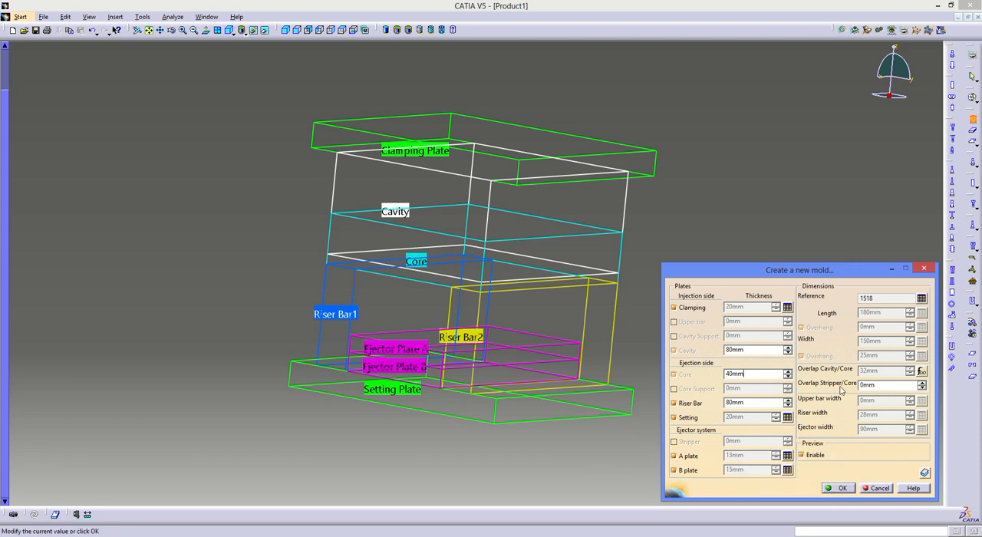
{"action": "middle_click_drag", "start_coordinate": [520, 414], "coordinate": [499, 404]}
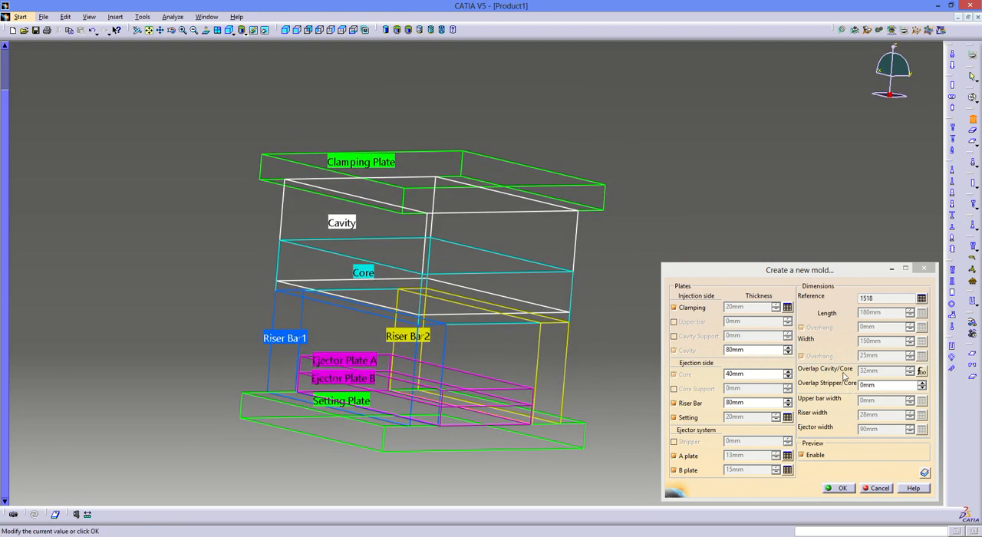
- Deactivate the formula driving the cavity/core overlap, set the overlap to 0 mm, and create the mold
{"action": "right_click", "coordinate": [894, 373]}
{"action": "mouse_move", "coordinate": [897, 376]}
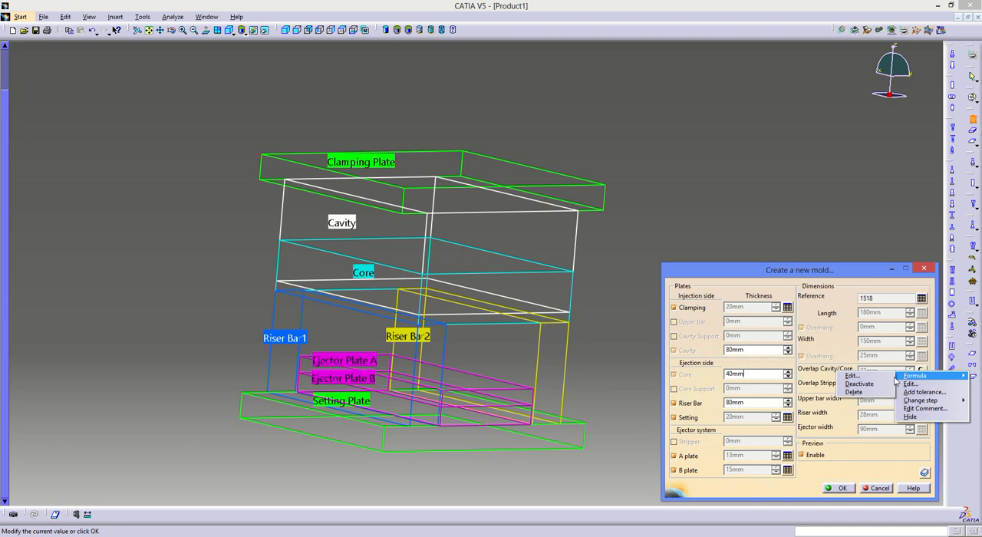
{"action": "left_click", "coordinate": [867, 384]}
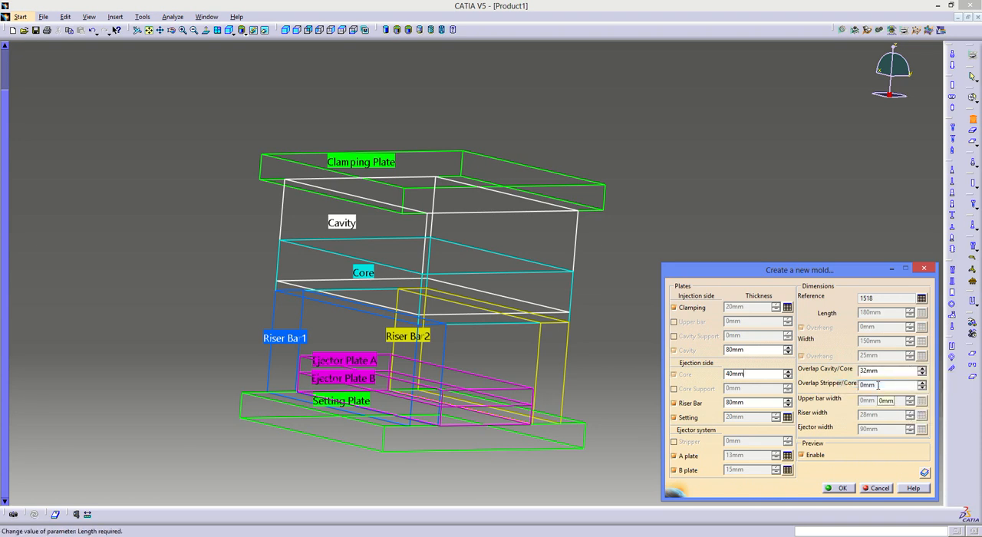
{"action": "left_click_drag", "start_coordinate": [888, 372], "coordinate": [788, 375]}
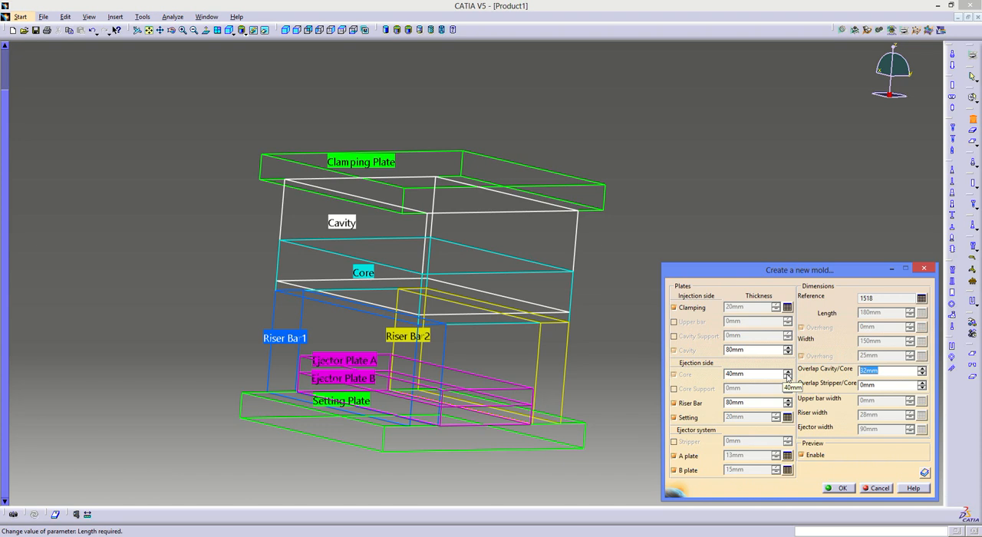
{"action": "left_click", "coordinate": [787, 375]}
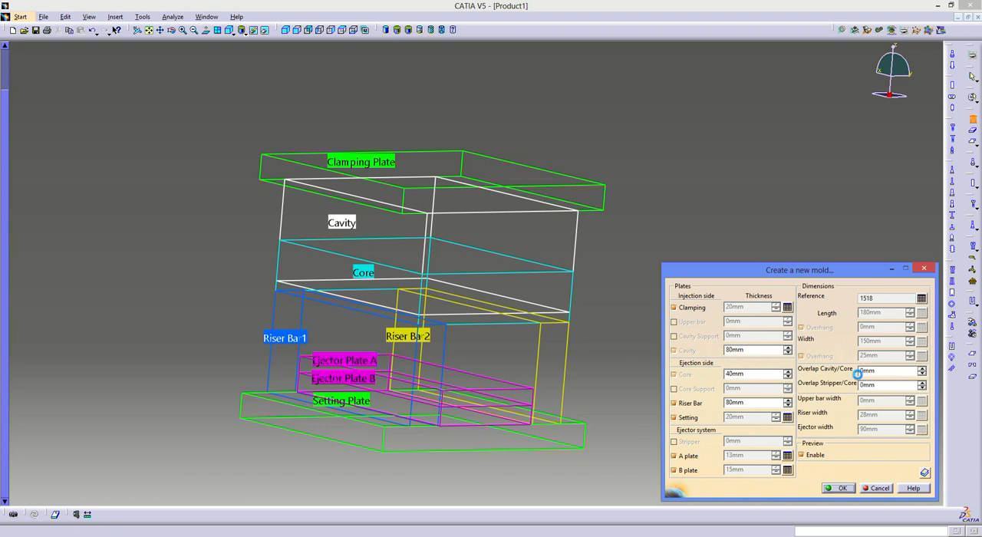
{"action": "middle_click_drag", "start_coordinate": [453, 171], "coordinate": [407, 266]}
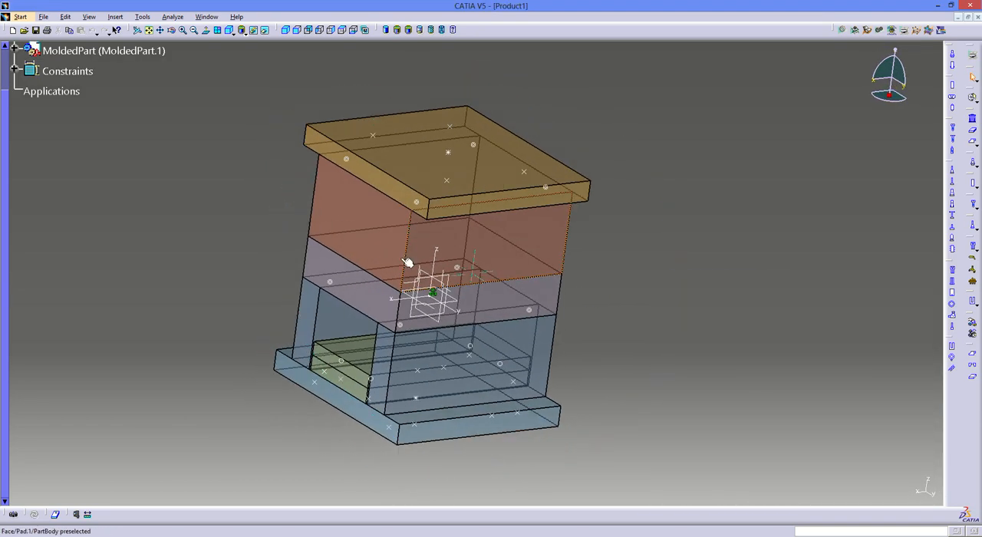
- Go to the Windows desktop and create a new folder named P01
{"action": "key", "text": "alt+Tab"}
{"action": "left_click", "coordinate": [965, 7]}
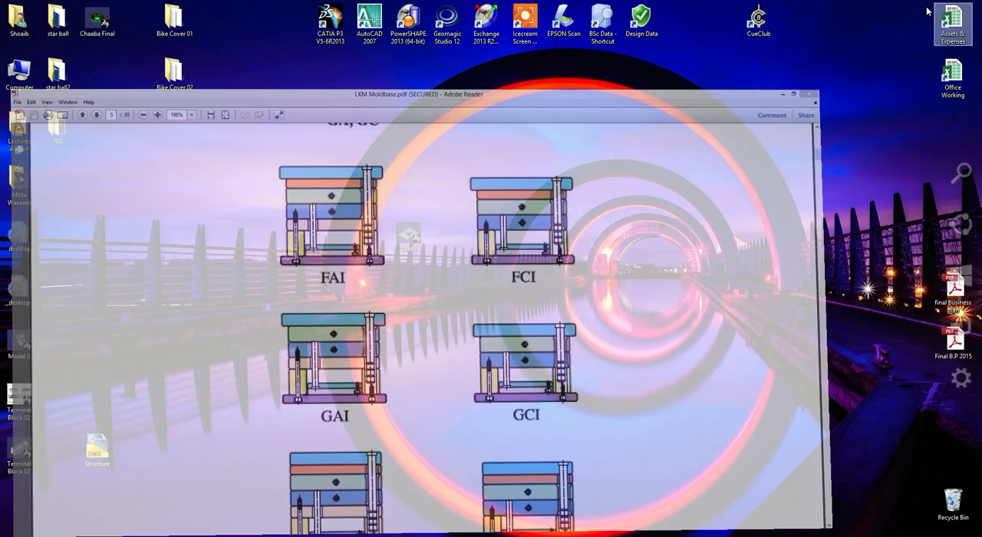
{"action": "right_click", "coordinate": [256, 240]}
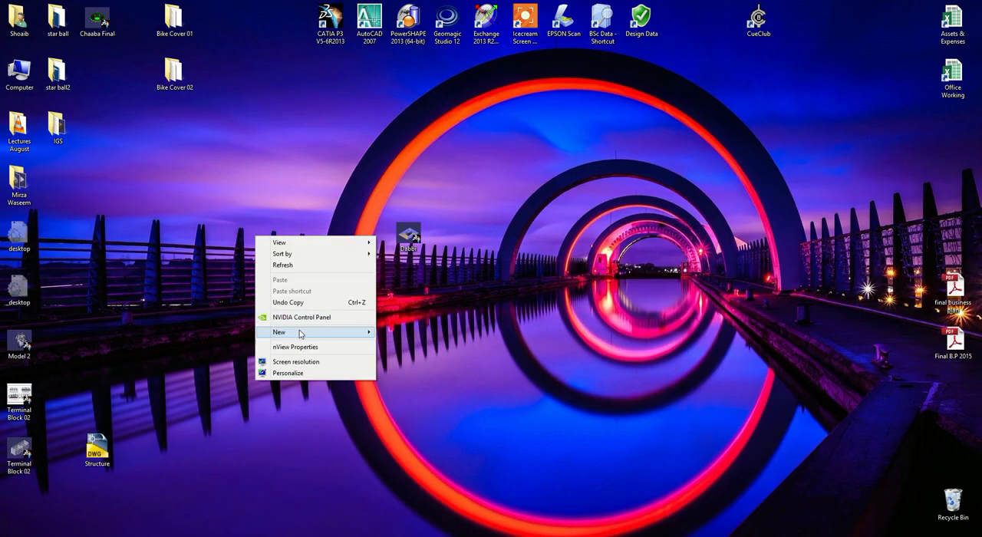
{"action": "mouse_move", "coordinate": [299, 331]}
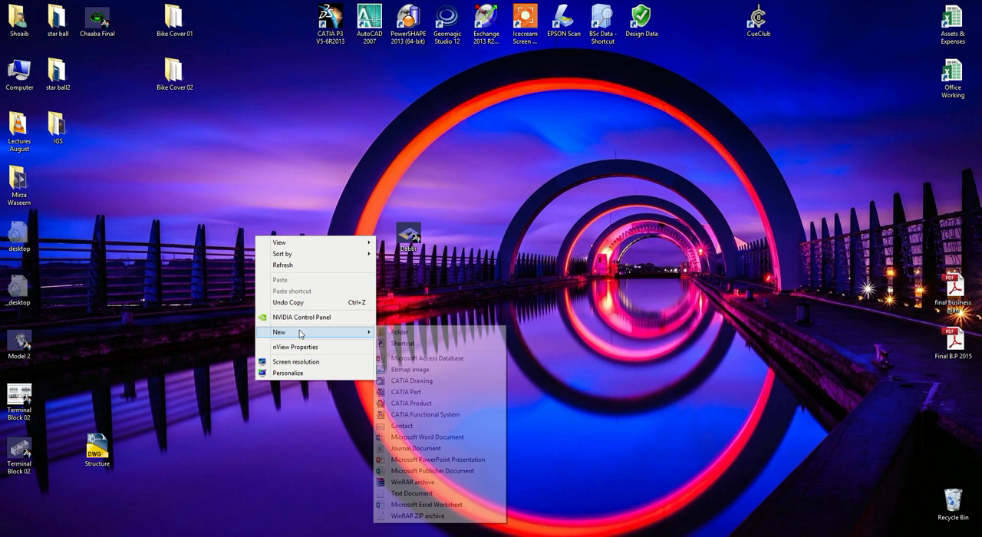
{"action": "left_click", "coordinate": [415, 335]}
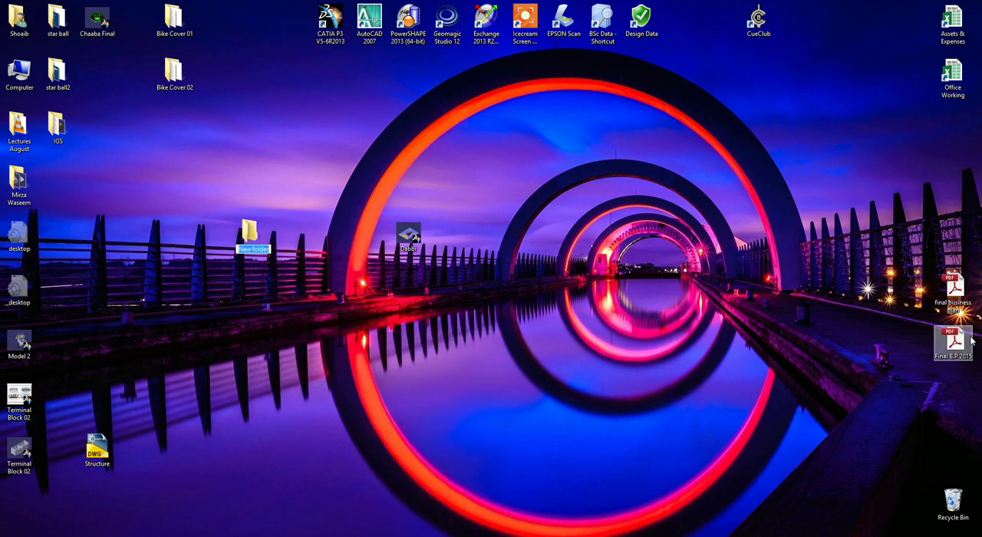
{"action": "type", "text": "P01"}
{"action": "key", "text": "Return"}
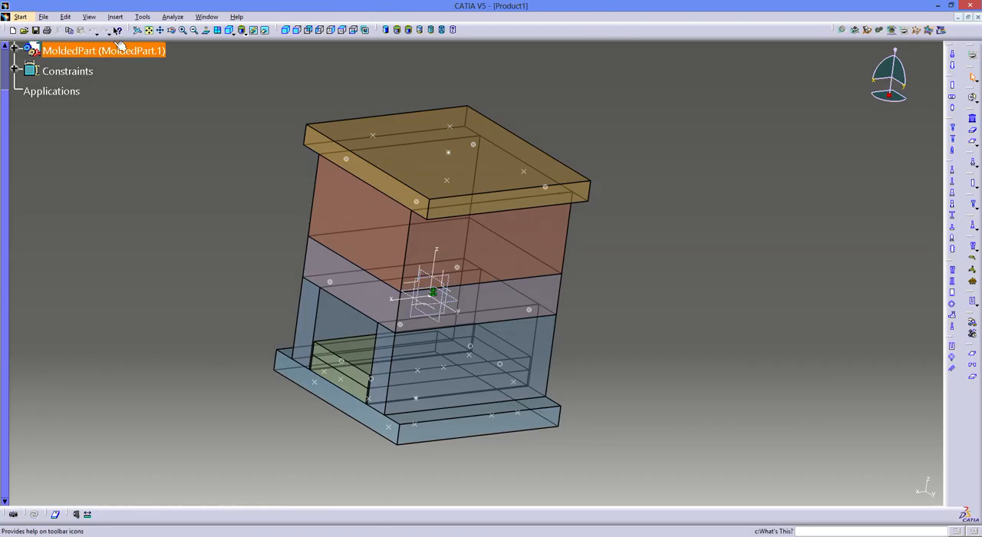
- Return to CATIA, start Save All for the mold documents, and assign EjectorPlateB the name P01-EjectorPlateB in the desktop folder P01
{"action": "left_click", "coordinate": [43, 16]}
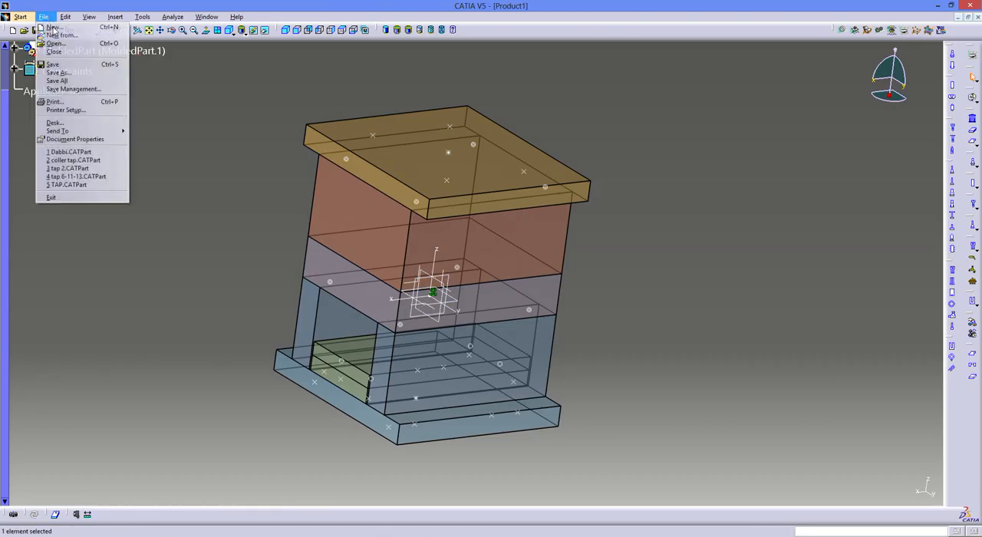
{"action": "left_click", "coordinate": [57, 80]}
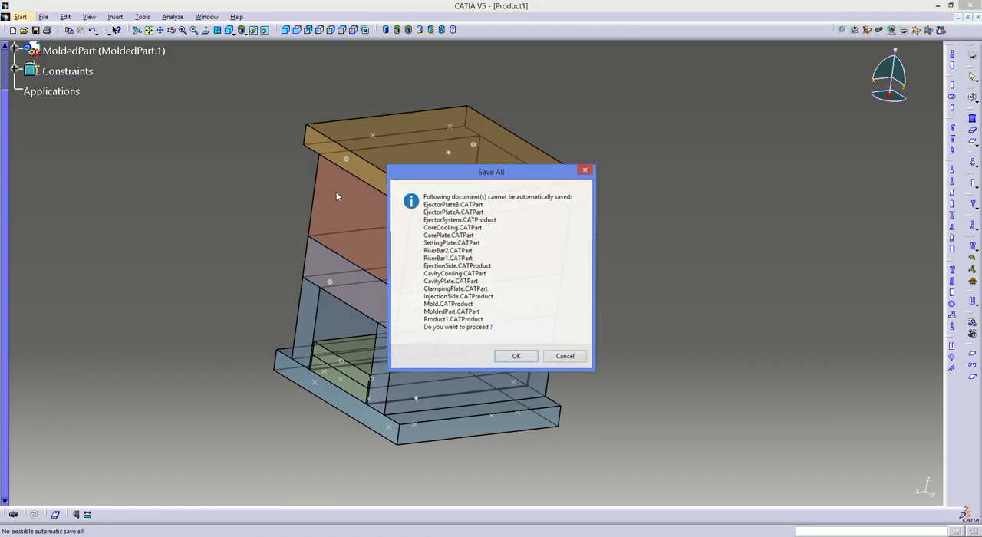
{"action": "left_click", "coordinate": [529, 359]}
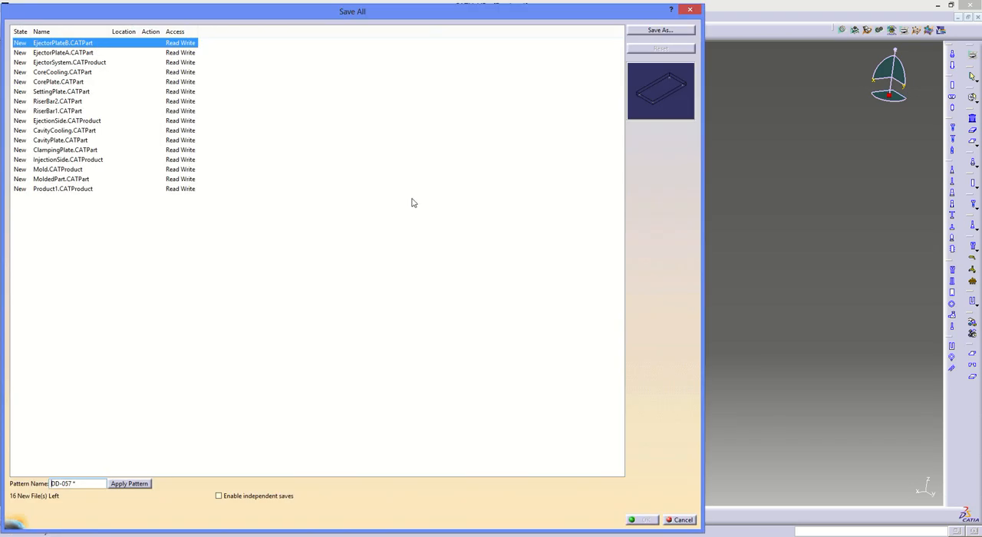
{"action": "left_click", "coordinate": [650, 32]}
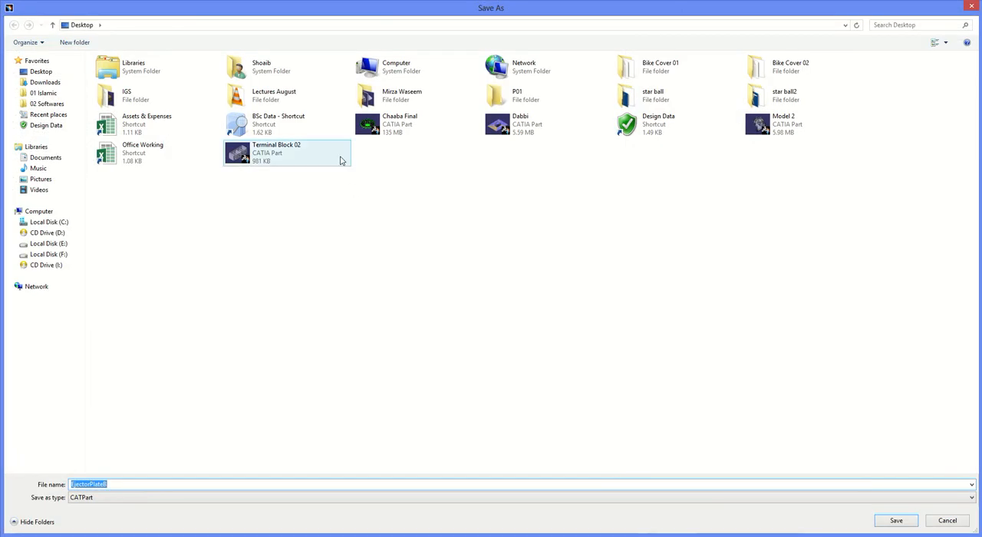
{"action": "double_click", "coordinate": [516, 105]}
{"action": "left_click", "coordinate": [147, 484]}
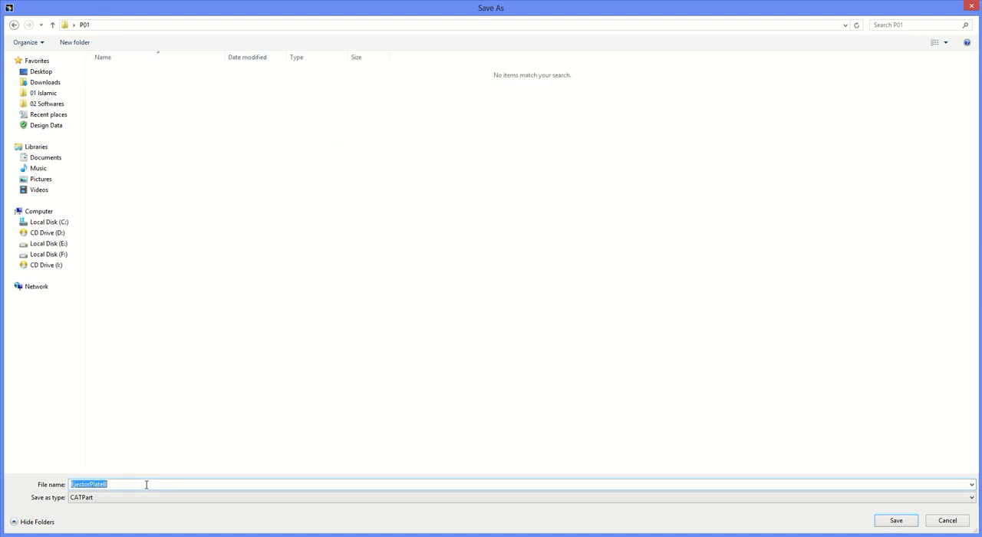
{"action": "key", "text": "Home"}
{"action": "type", "text": "P01-"}
{"action": "key", "text": "Return"}
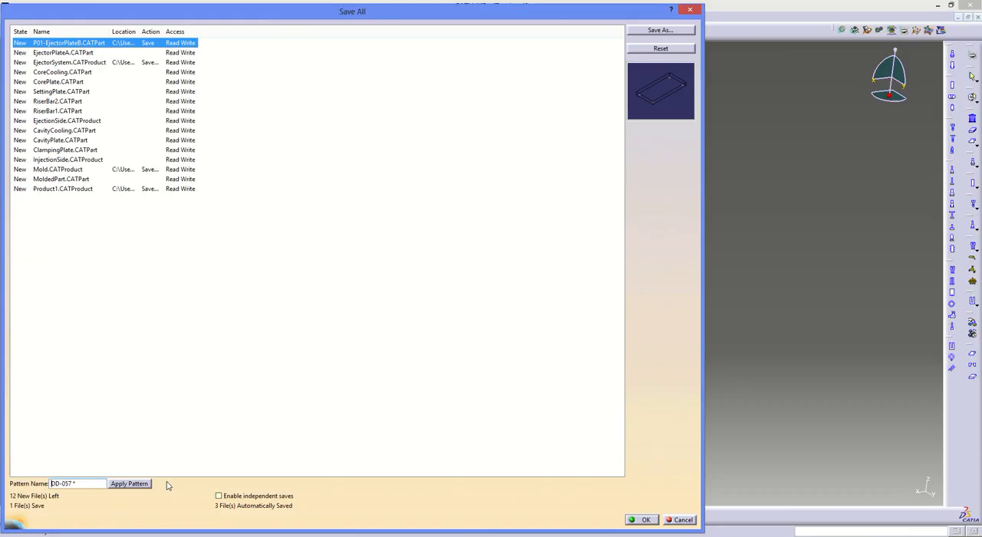
- Widen the save list's Location column and assign EjectorPlateA the file name P01-EjectorPlateA on the desktop
{"action": "left_click_drag", "start_coordinate": [136, 31], "coordinate": [288, 32]}
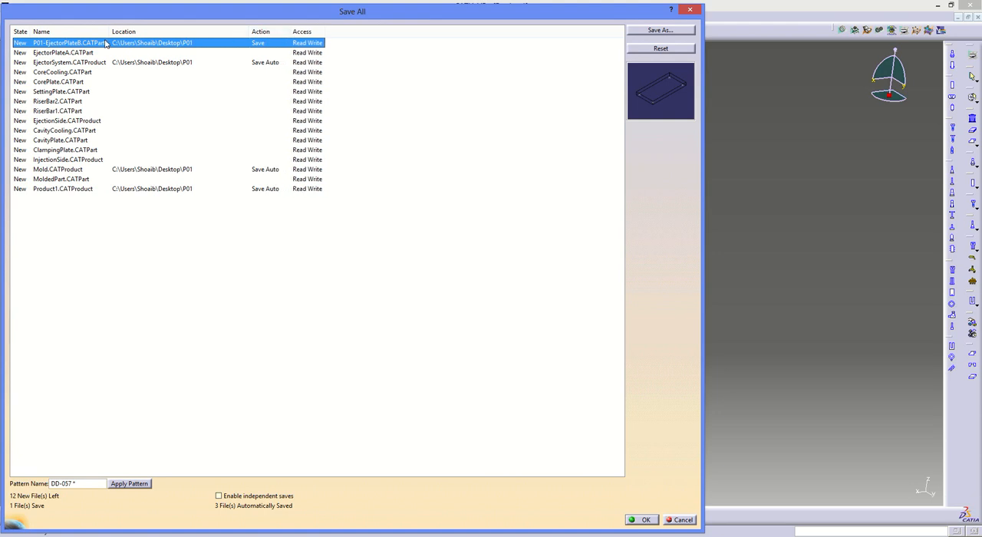
{"action": "left_click", "coordinate": [66, 53]}
{"action": "left_click", "coordinate": [646, 32]}
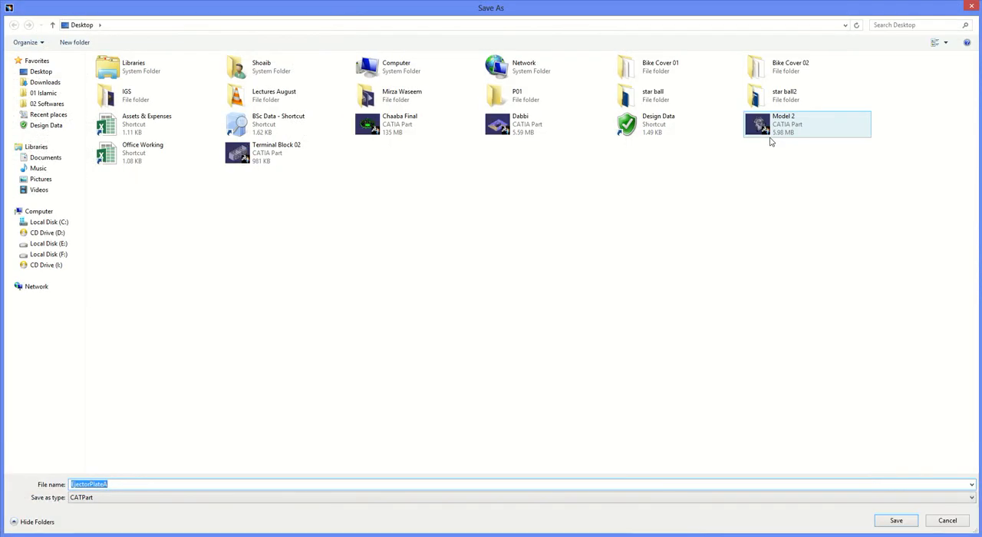
{"action": "type", "text": "P01-"}
{"action": "key", "text": "Return"}
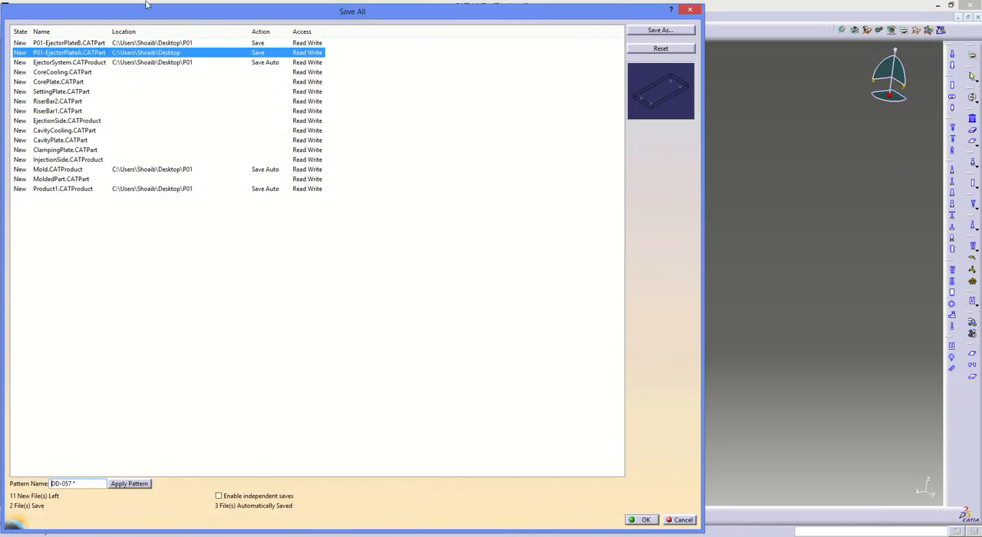
- Assign the EjectorSystem product the file name P01-EjectorSystem in the P01 folder
{"action": "left_click", "coordinate": [89, 65]}
{"action": "left_click", "coordinate": [641, 30]}
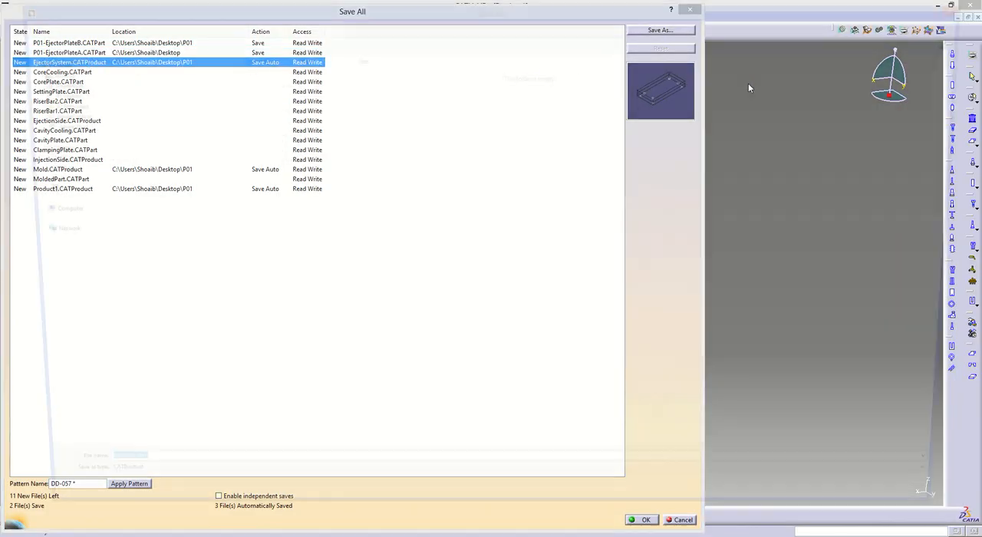
{"action": "type", "text": "P01-EjectorSystem"}
{"action": "key", "text": "Return"}
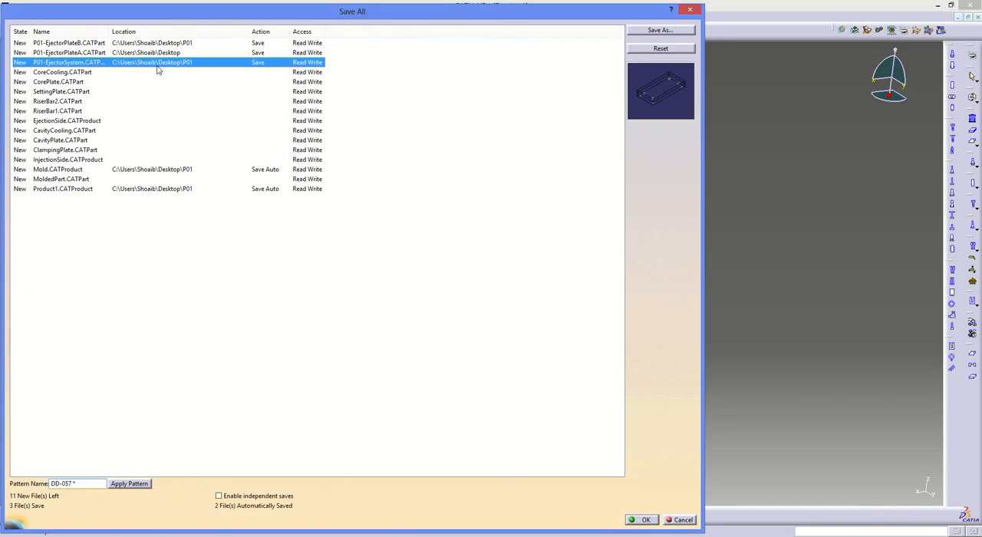
- Assign the CoreCooling part the file name P01-CoreCooling on the desktop
{"action": "left_click", "coordinate": [138, 71]}
{"action": "left_click", "coordinate": [650, 31]}
{"action": "key", "text": "Home"}
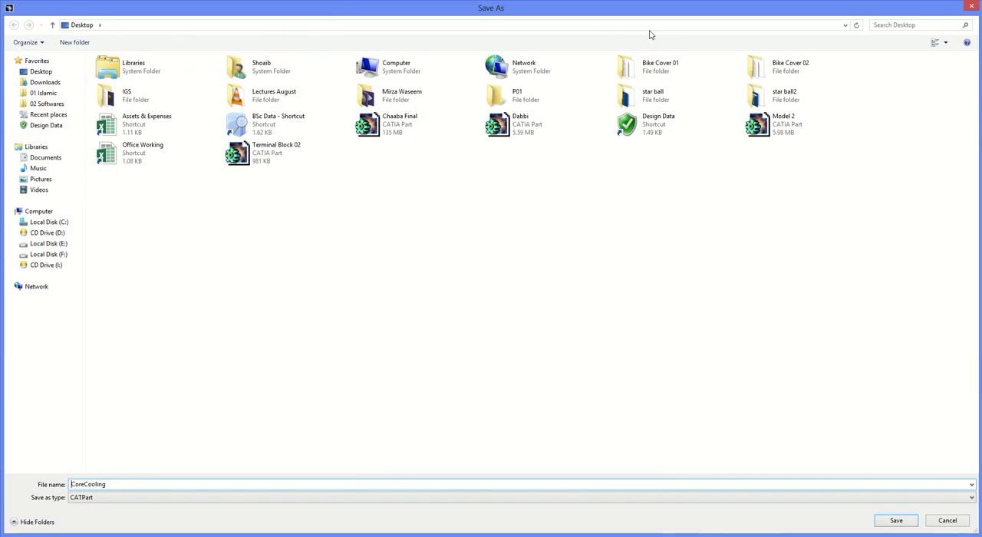
{"action": "type", "text": "P01-"}
{"action": "key", "text": "Return"}
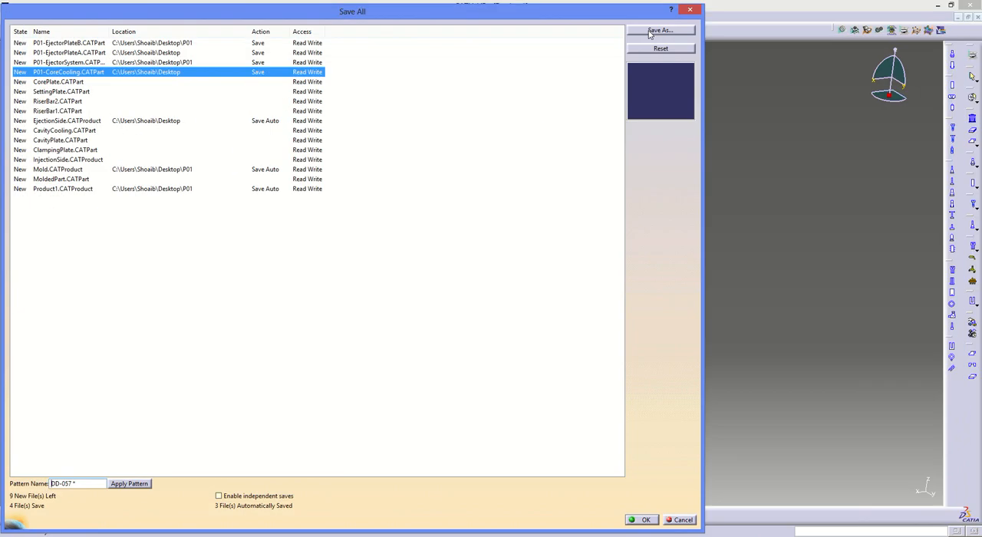
- Assign the CorePlate part the file name P01-CorePlate inside the P01 folder
{"action": "left_click", "coordinate": [76, 82]}
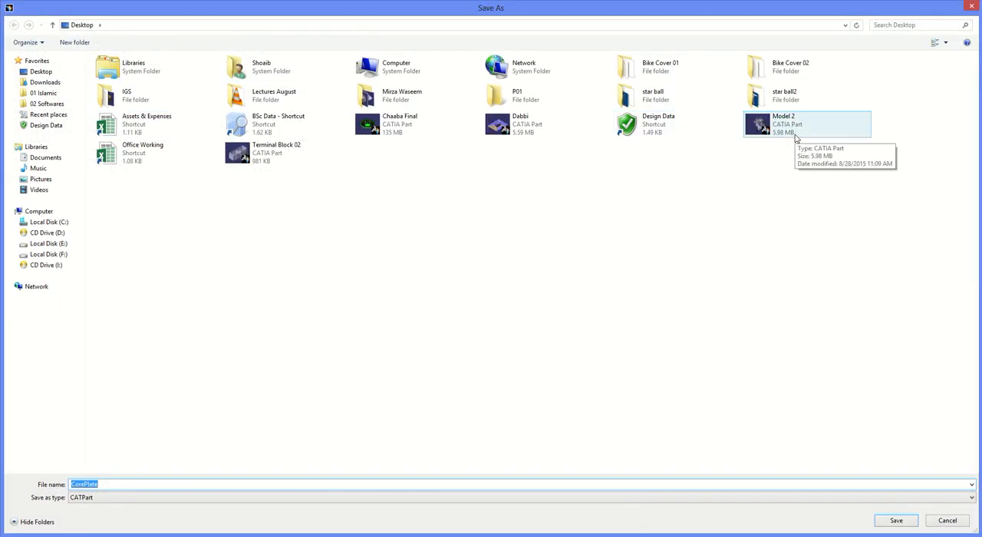
{"action": "double_click", "coordinate": [526, 98]}
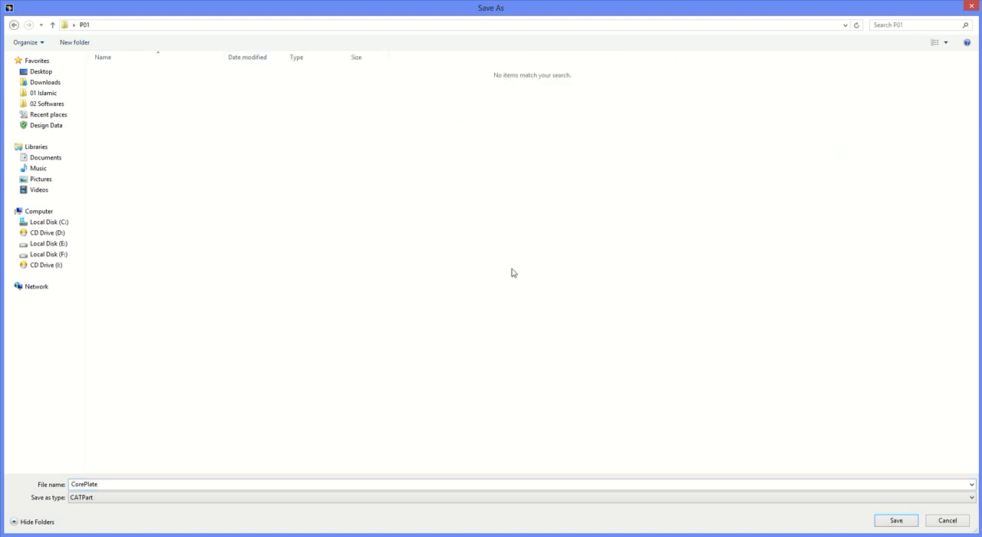
{"action": "double_click", "coordinate": [113, 483]}
{"action": "key", "text": "Home"}
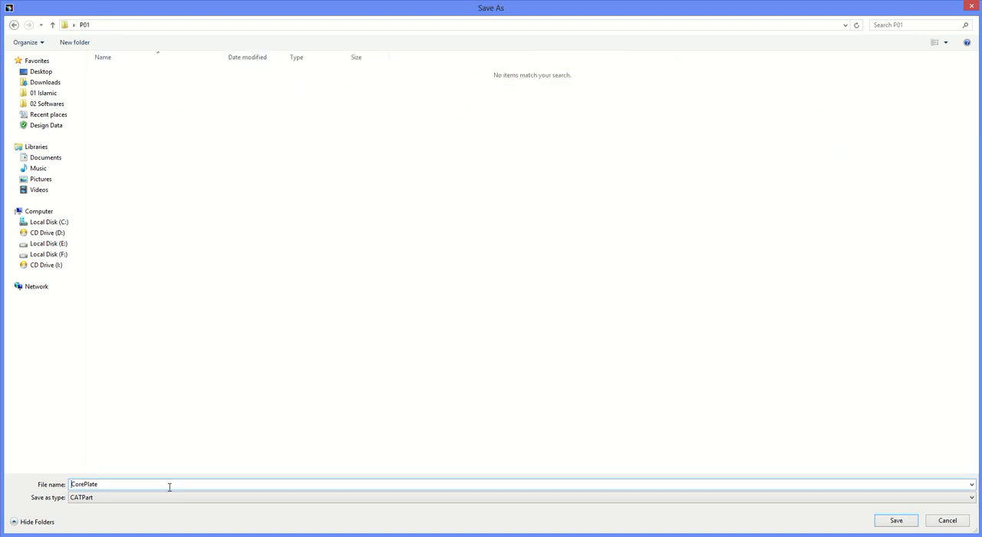
{"action": "type", "text": "P01-"}
{"action": "key", "text": "Return"}
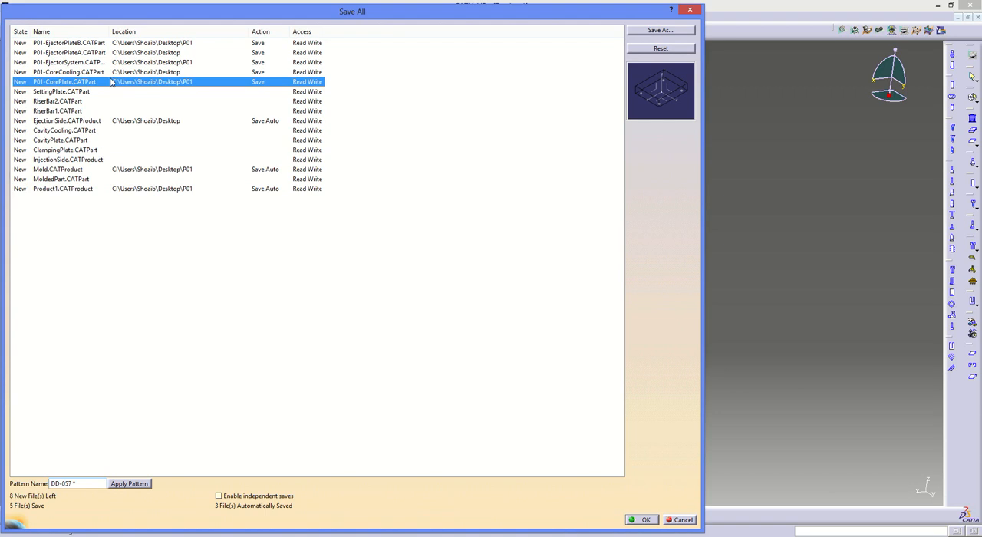
- Change the save location of P01-CoreCooling from the desktop to the P01 folder
{"action": "left_click", "coordinate": [112, 71]}
{"action": "left_click", "coordinate": [644, 31]}
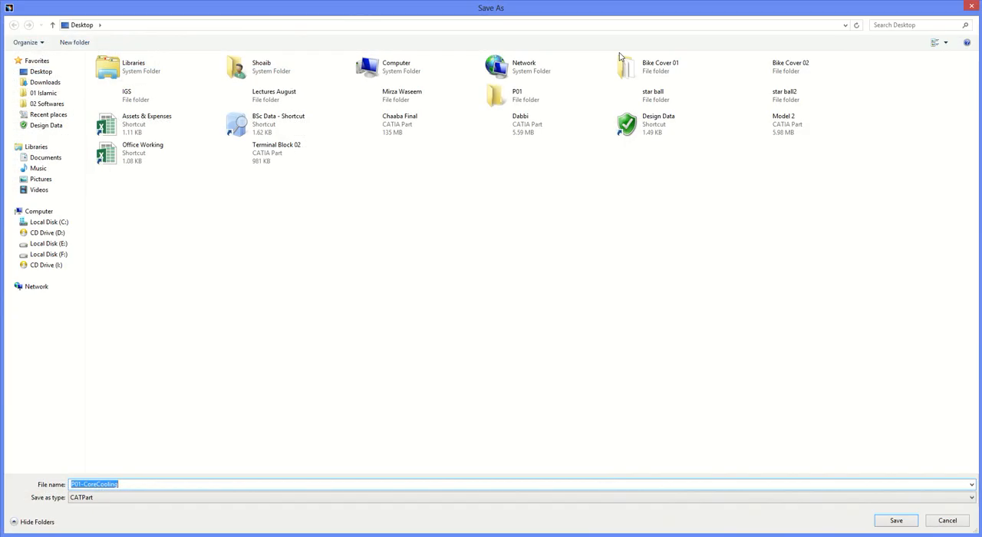
{"action": "double_click", "coordinate": [537, 95]}
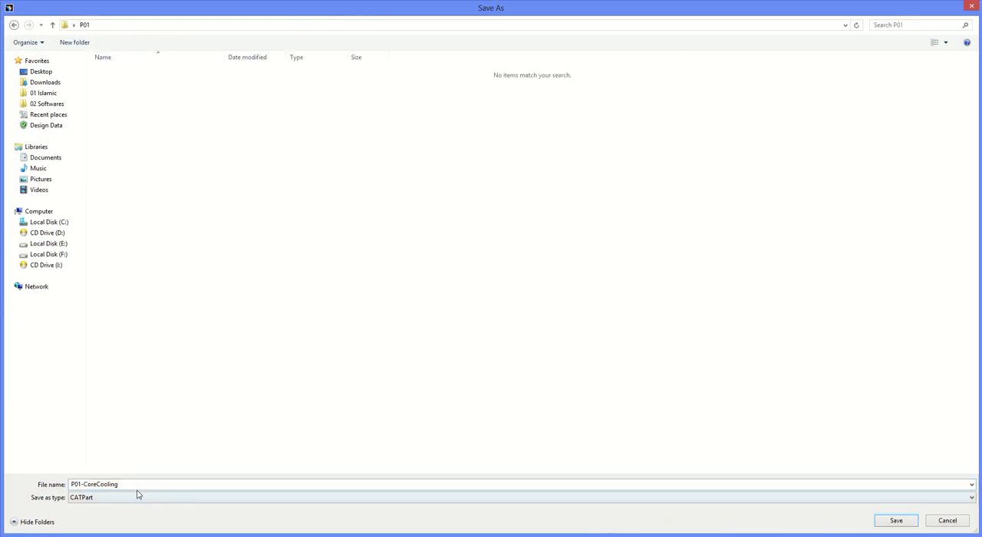
{"action": "left_click", "coordinate": [886, 522]}
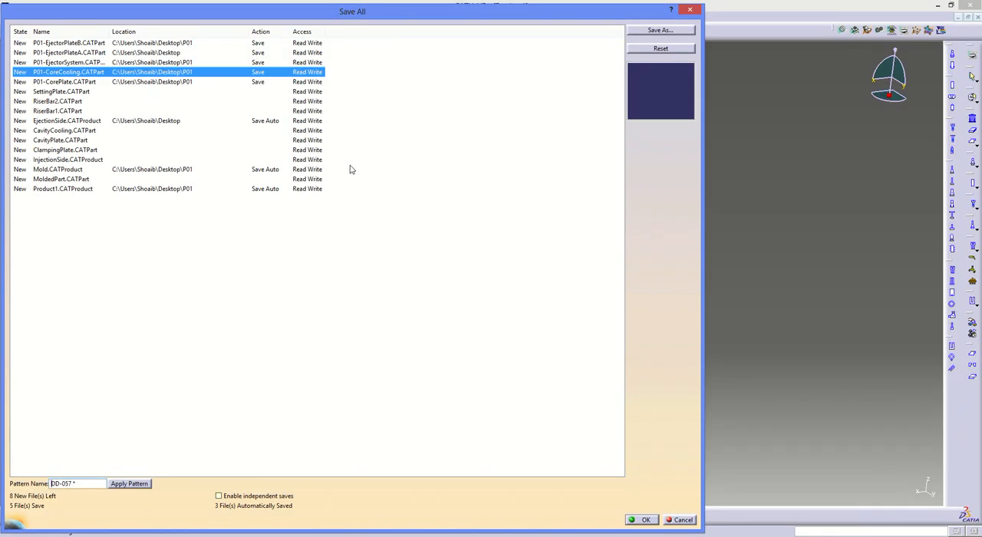
- Redirect P01-EjectorPlateA to be saved in the P01 folder instead of the desktop
{"action": "left_click", "coordinate": [173, 52]}
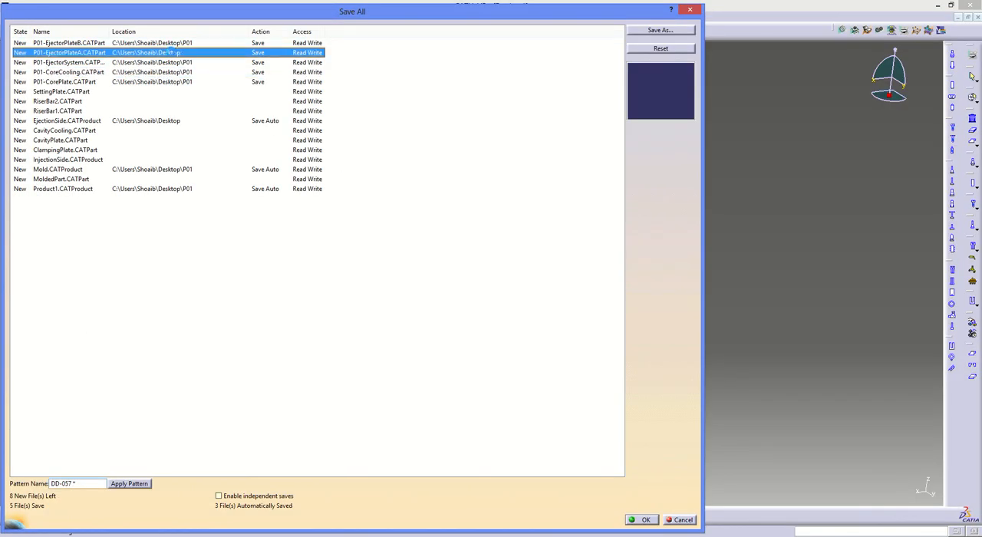
{"action": "left_click", "coordinate": [660, 30]}
{"action": "double_click", "coordinate": [529, 94]}
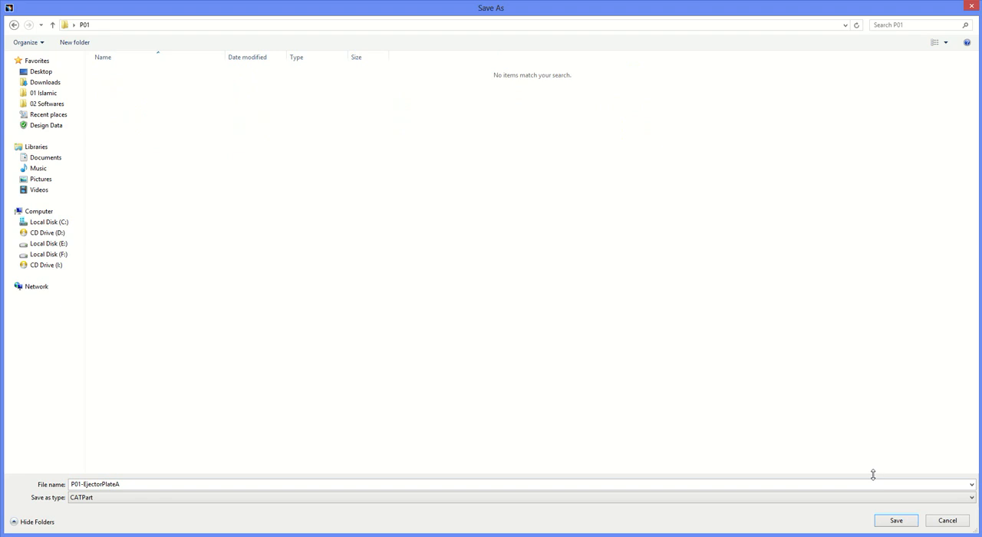
{"action": "left_click", "coordinate": [906, 525]}
- Assign the SettingPlate part the file name P01-SettingPlate inside the P01 folder
{"action": "left_click", "coordinate": [89, 91]}
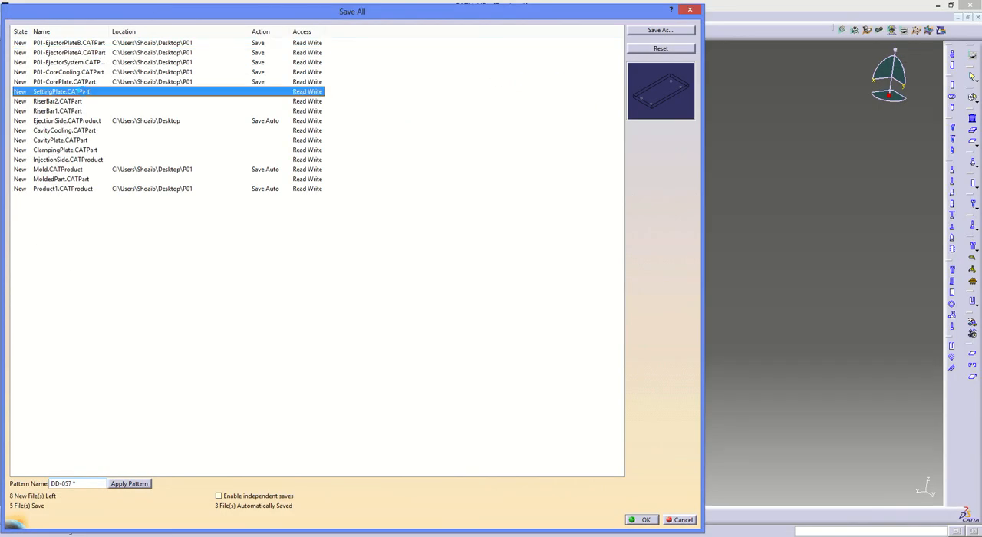
{"action": "left_click", "coordinate": [684, 34]}
{"action": "key", "text": "Home"}
{"action": "type", "text": "P01-"}
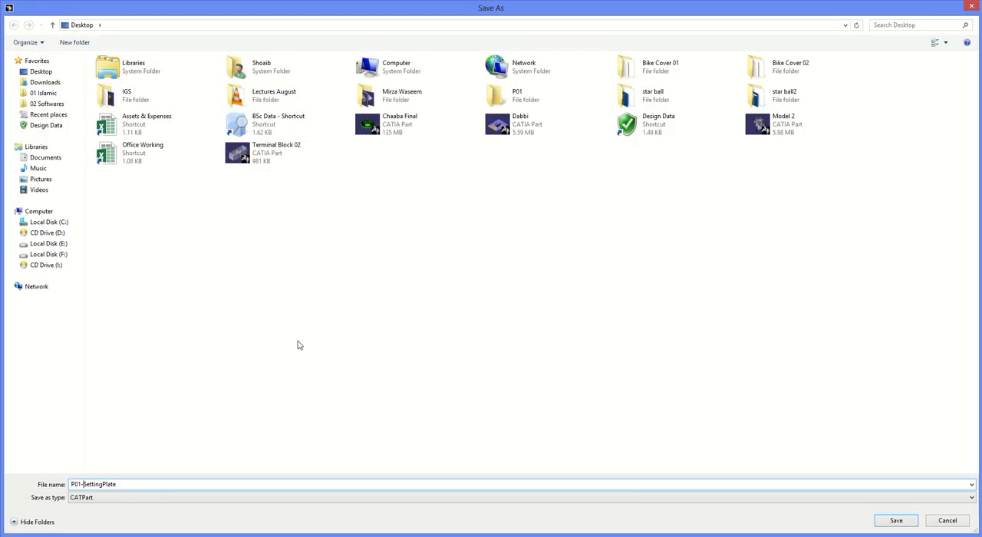
{"action": "double_click", "coordinate": [506, 95]}
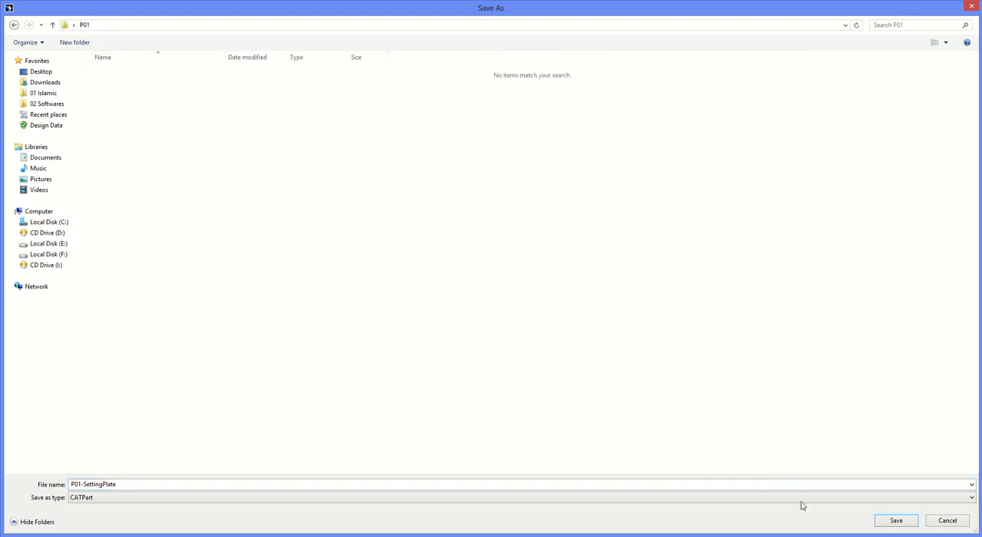
{"action": "left_click", "coordinate": [896, 520]}
- Assign the RiserBar2 part the file name P01-RiserBar2 inside the P01 folder
{"action": "left_click", "coordinate": [115, 102]}
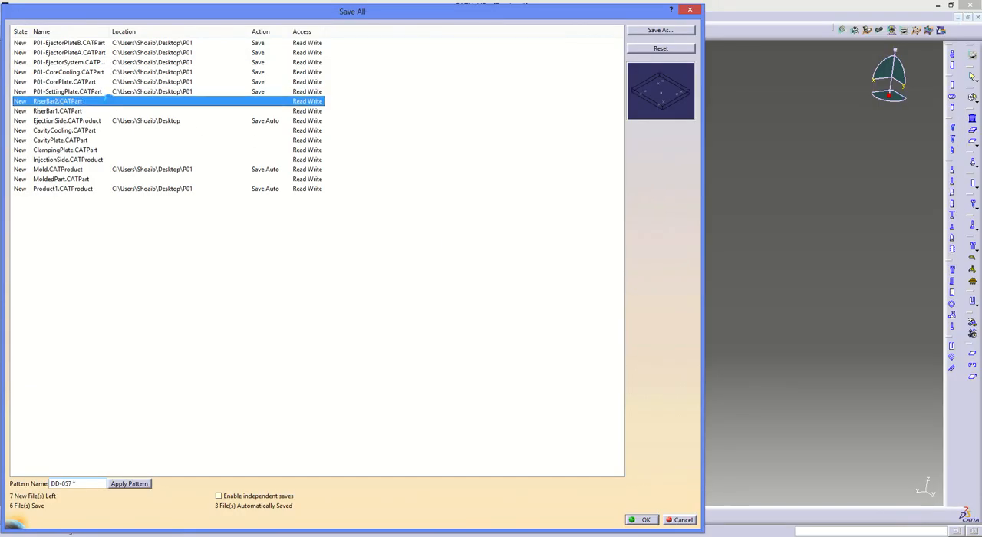
{"action": "left_click", "coordinate": [641, 29]}
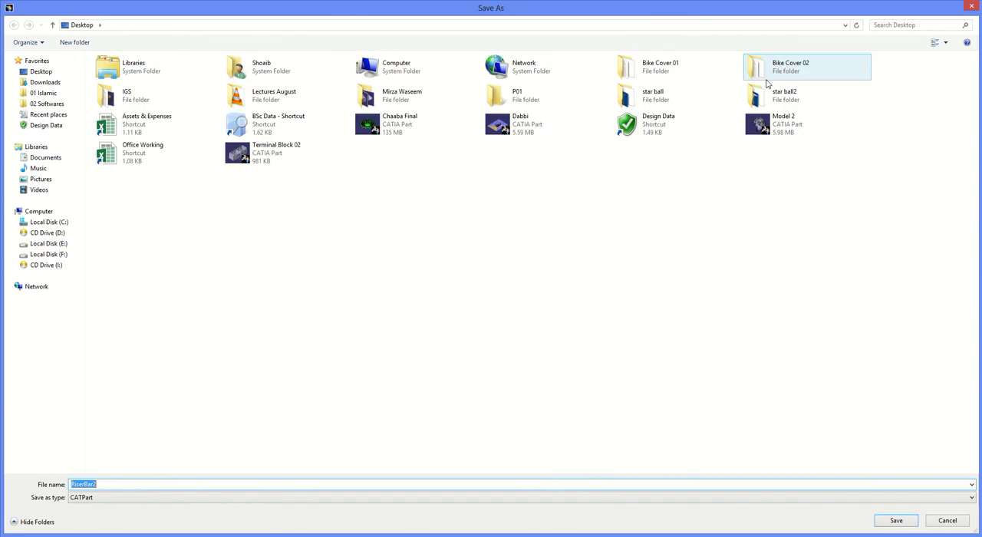
{"action": "key", "text": "Home"}
{"action": "type", "text": "P01-"}
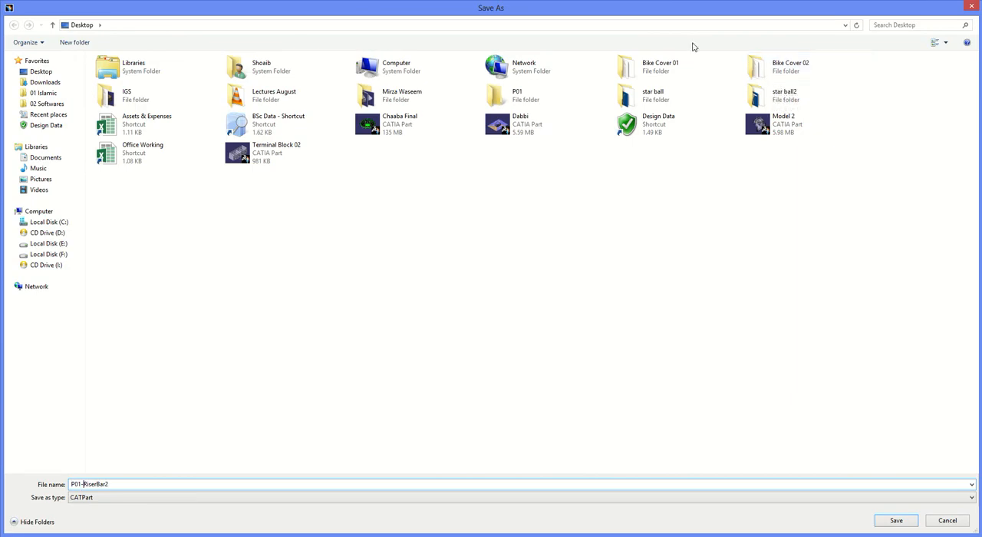
{"action": "double_click", "coordinate": [524, 97]}
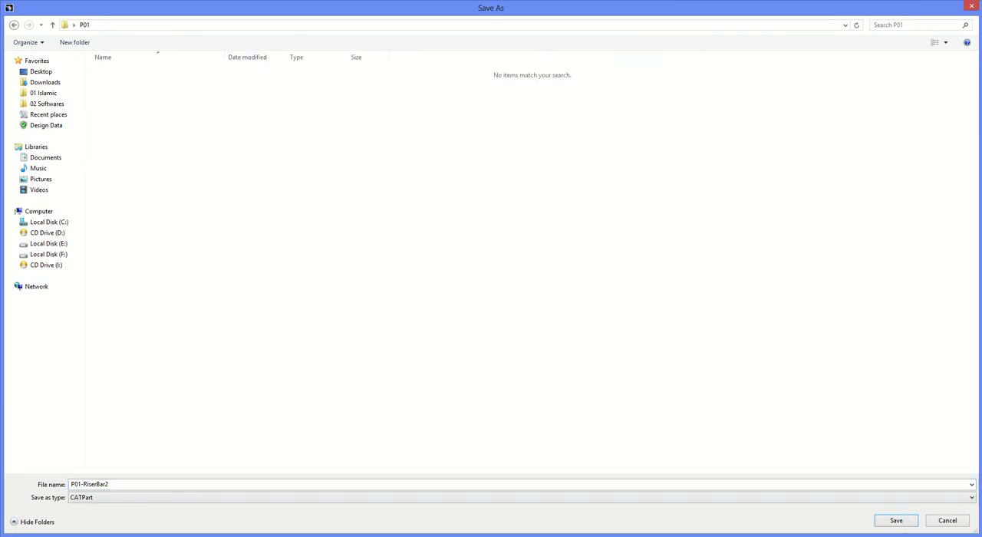
{"action": "left_click", "coordinate": [898, 525]}
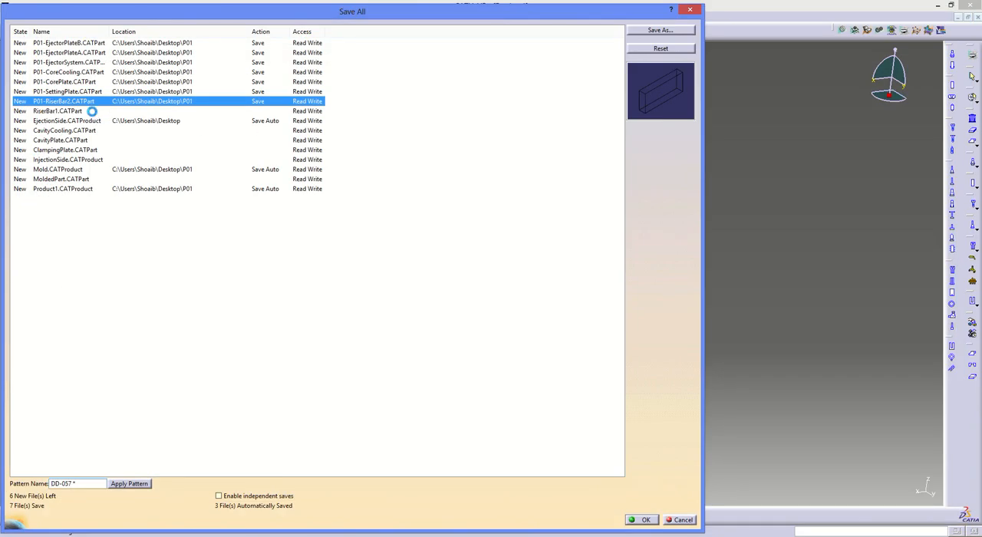
- Assign the RiserBar1 part the file name P01-RiserBar1 inside the P01 folder
{"action": "left_click", "coordinate": [90, 111]}
{"action": "left_click", "coordinate": [658, 31]}
{"action": "key", "text": "Home"}
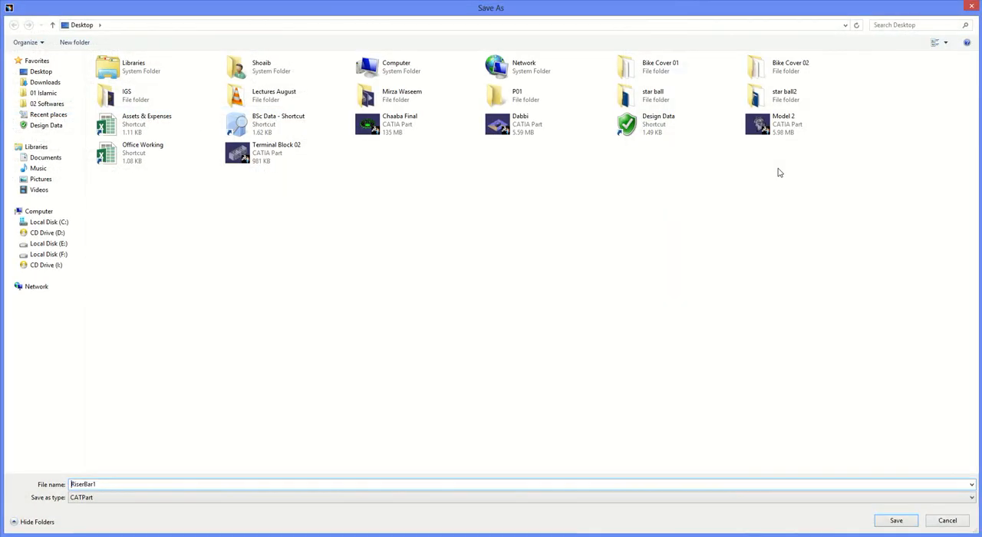
{"action": "type", "text": "P01-"}
{"action": "double_click", "coordinate": [517, 98]}
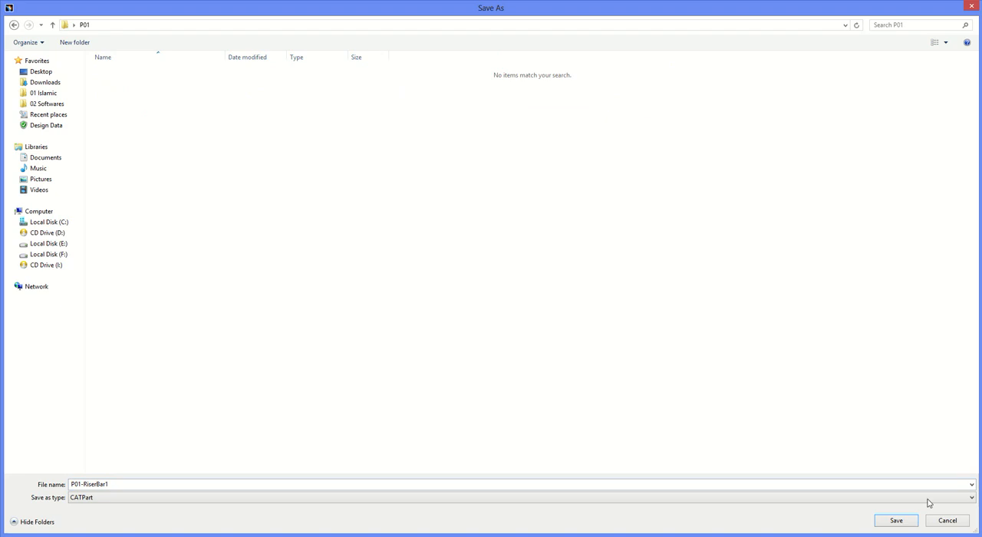
{"action": "left_click", "coordinate": [895, 520]}
- Assign the EjectionSide product the file name P01-EjectionSide and redirect it from the desktop to the P01 folder
{"action": "left_click", "coordinate": [121, 122]}
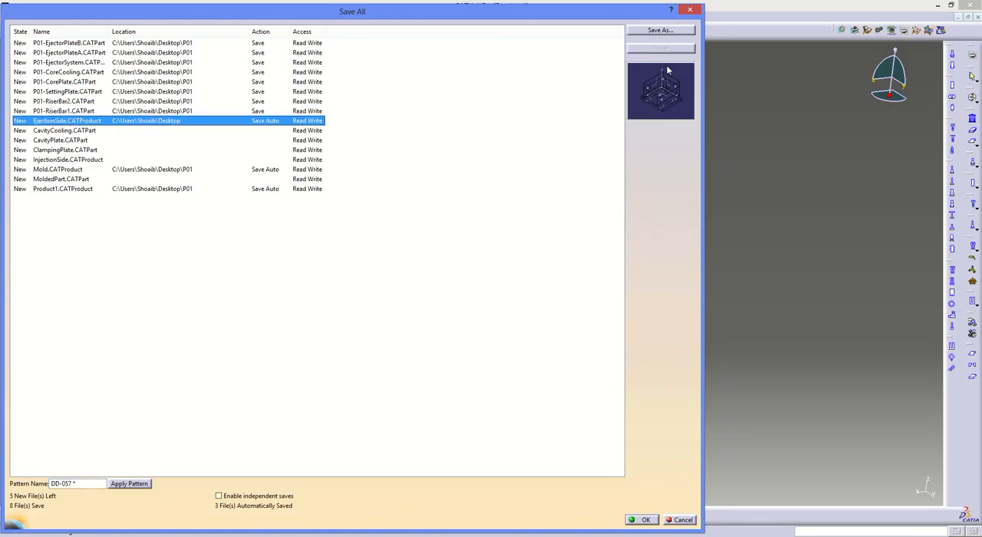
{"action": "left_click", "coordinate": [658, 30]}
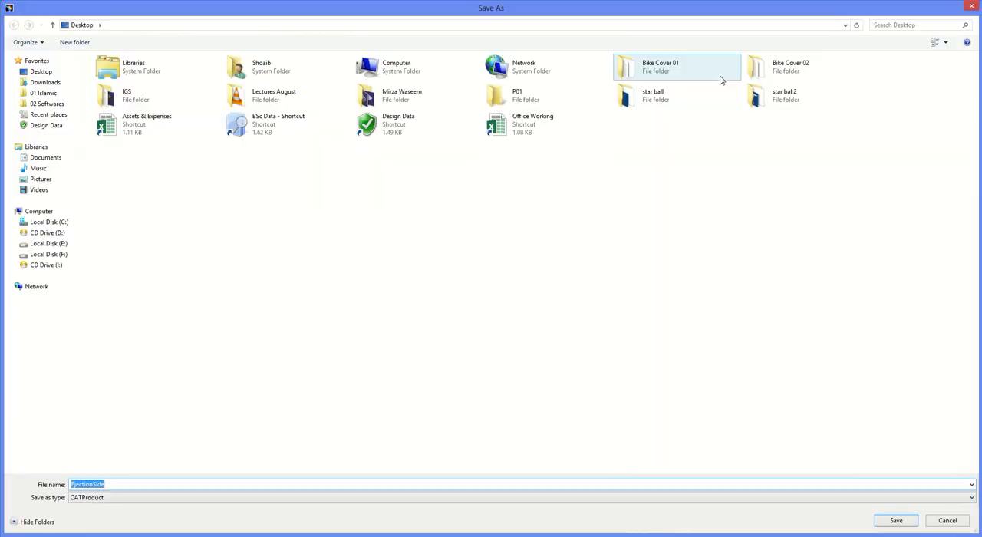
{"action": "type", "text": "P01-"}
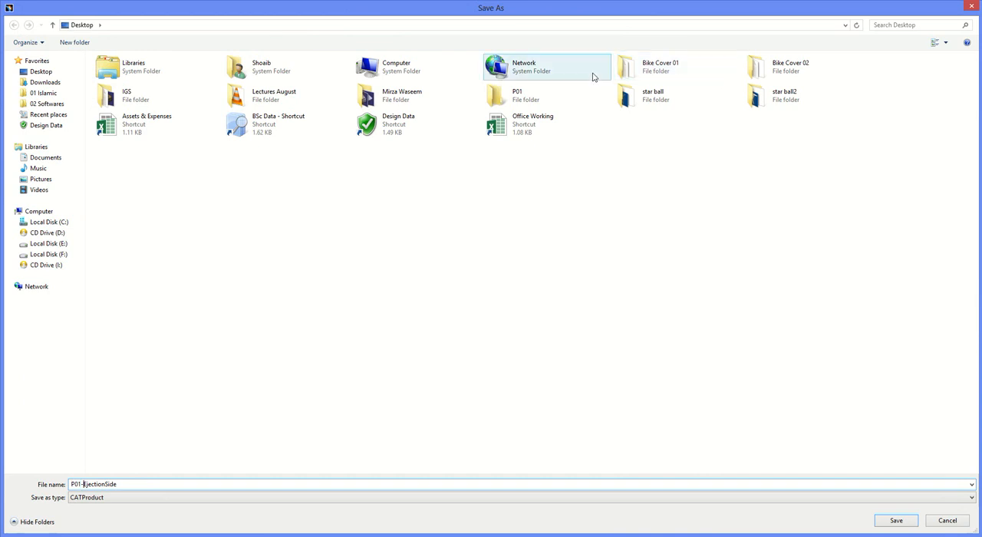
{"action": "double_click", "coordinate": [508, 95]}
{"action": "left_click", "coordinate": [897, 520]}
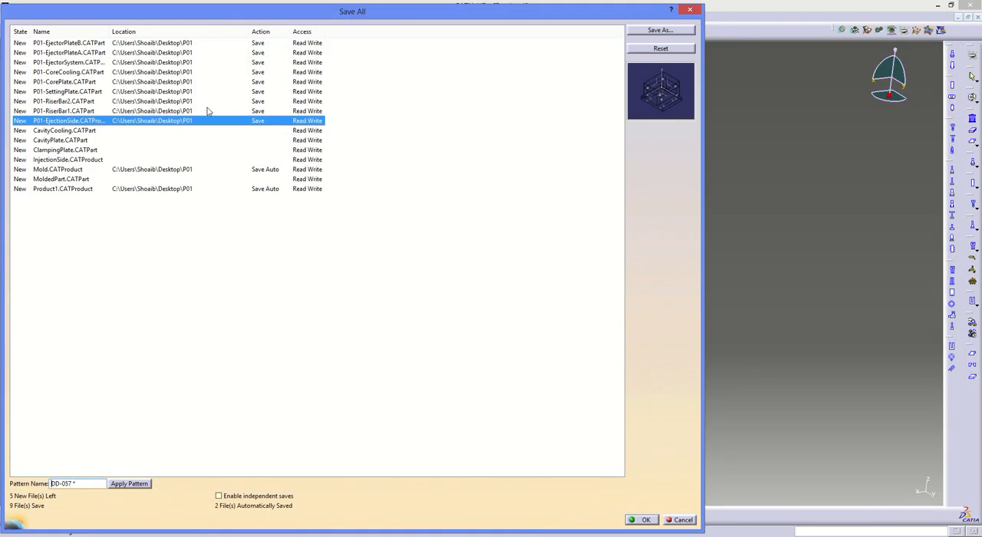
- Assign the CavityCooling part the file name P01-CavityCooling inside the P01 folder
{"action": "left_click", "coordinate": [91, 131]}
{"action": "left_click", "coordinate": [660, 31]}
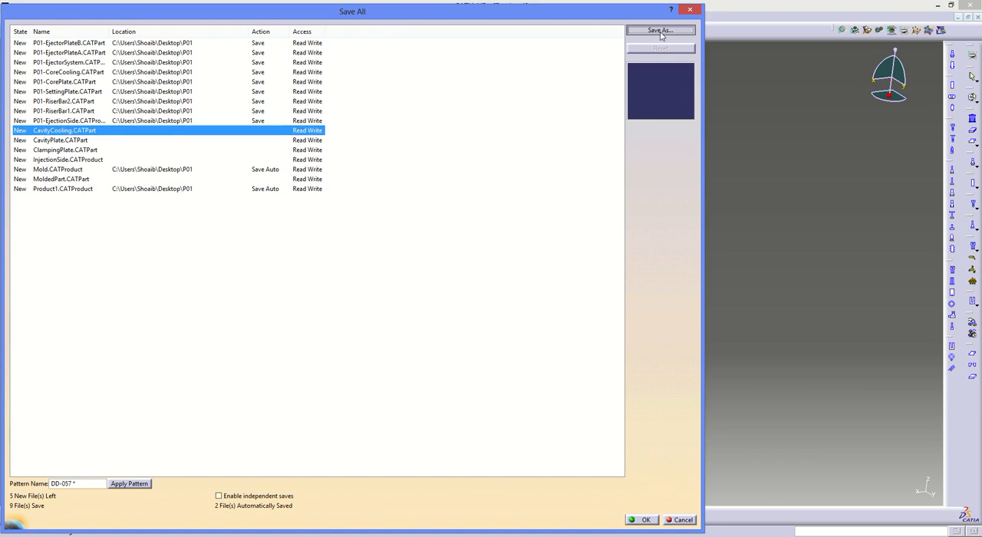
{"action": "key", "text": "Home"}
{"action": "type", "text": "P01-"}
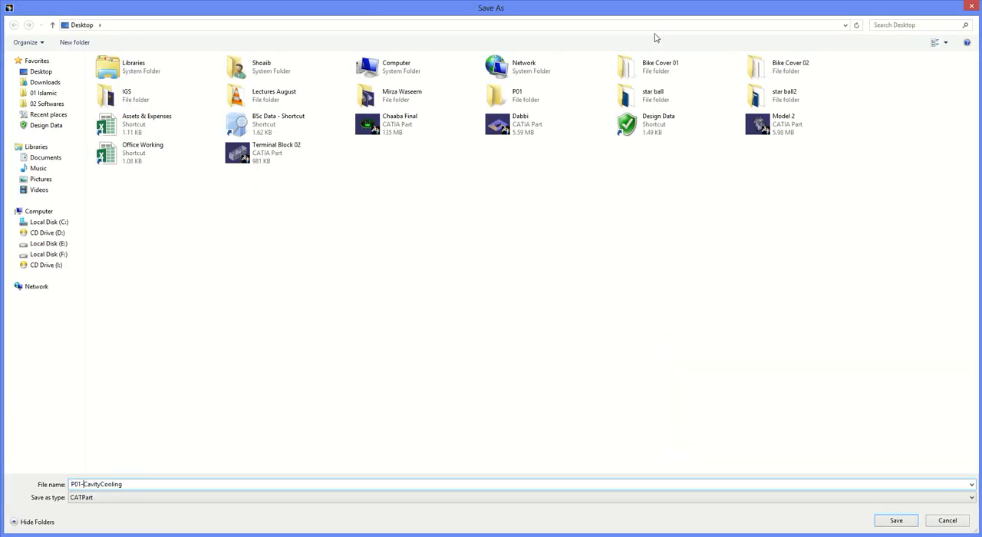
{"action": "double_click", "coordinate": [507, 96]}
{"action": "left_click", "coordinate": [897, 522]}
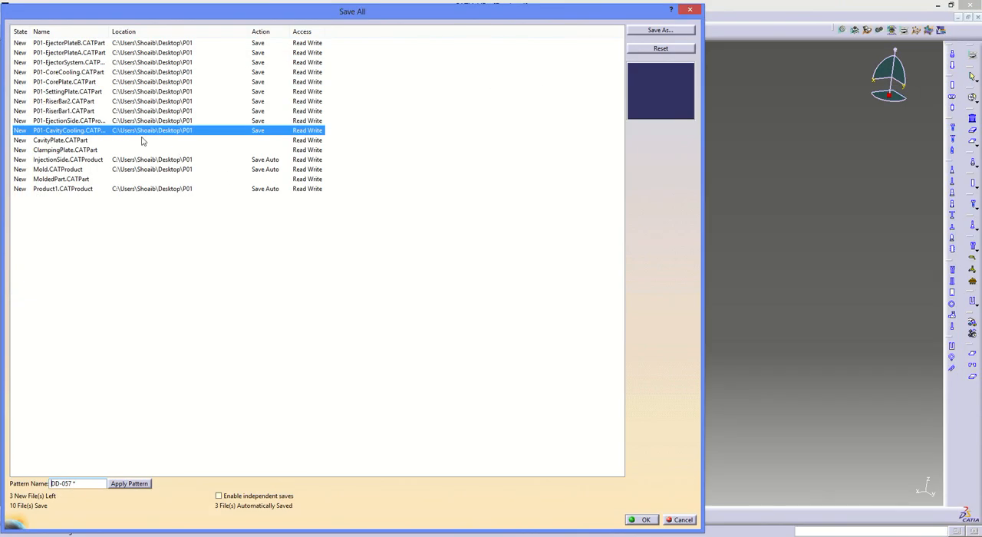
- Assign the CavityPlate part the file name P01-CavityPlate inside the P01 folder
{"action": "left_click", "coordinate": [323, 140]}
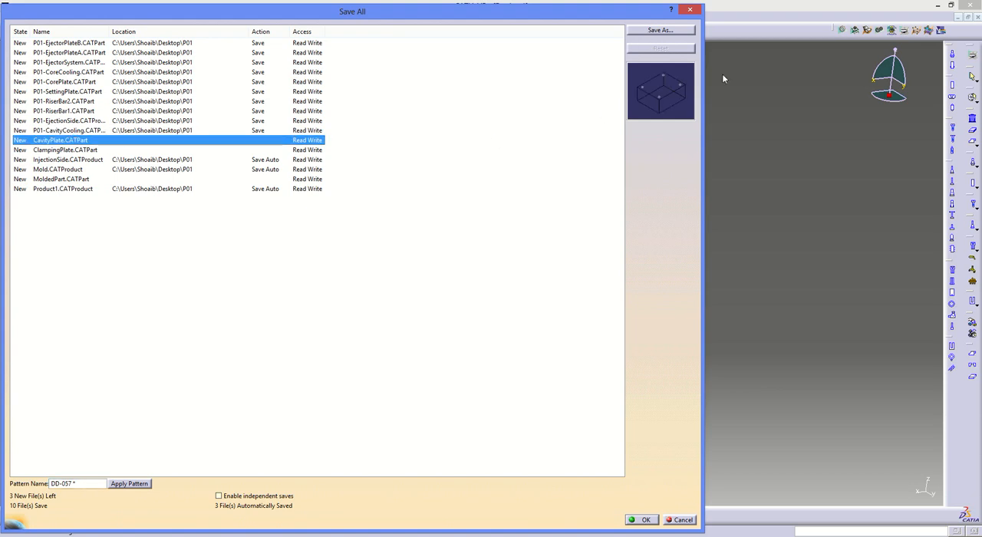
{"action": "left_click", "coordinate": [651, 31]}
{"action": "key", "text": "Home"}
{"action": "type", "text": "P01-"}
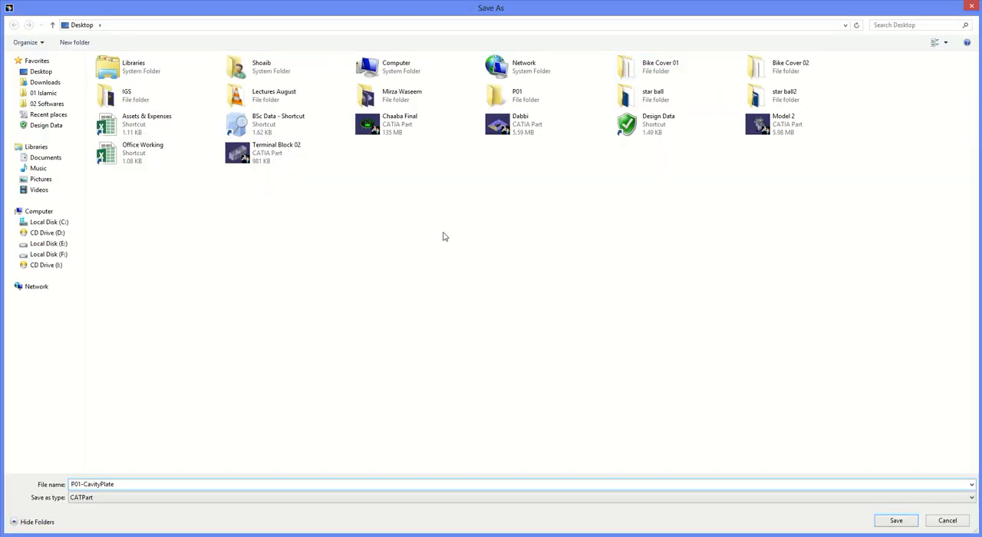
{"action": "double_click", "coordinate": [532, 98]}
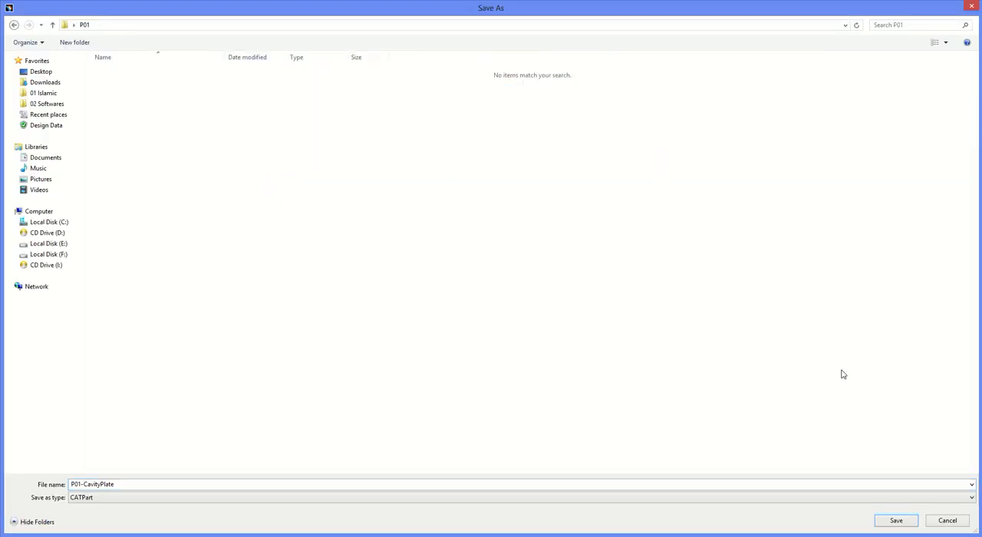
{"action": "left_click", "coordinate": [894, 521]}
- Assign the ClampingPlate part the file name P01-ClampingPlate inside the P01 folder
{"action": "left_click", "coordinate": [92, 149]}
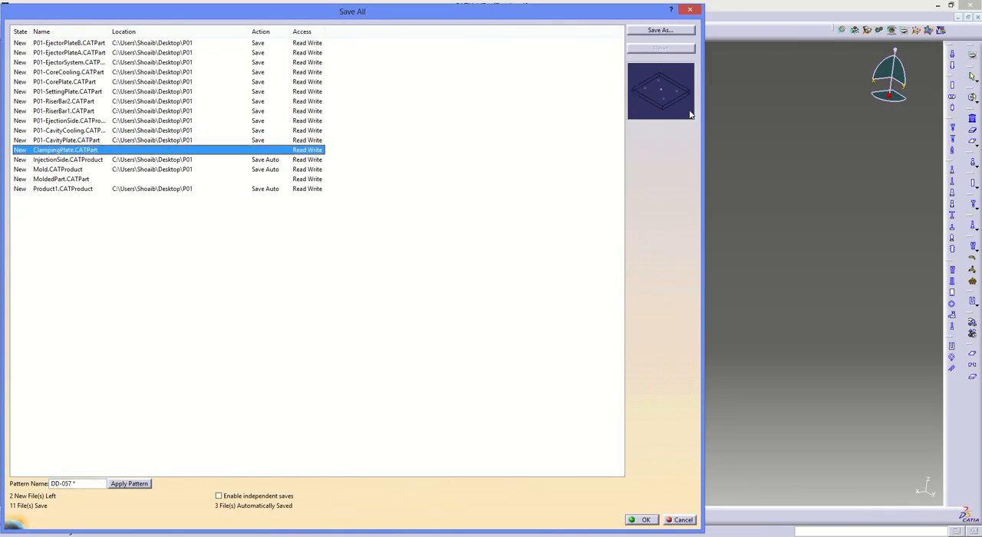
{"action": "left_click", "coordinate": [652, 30]}
{"action": "key", "text": "Home"}
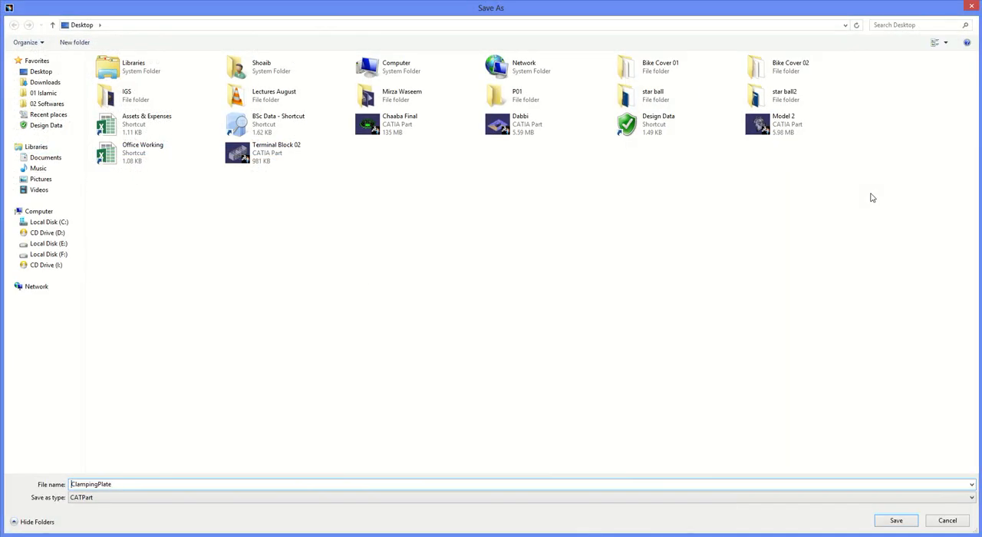
{"action": "type", "text": "P01-"}
{"action": "double_click", "coordinate": [499, 97]}
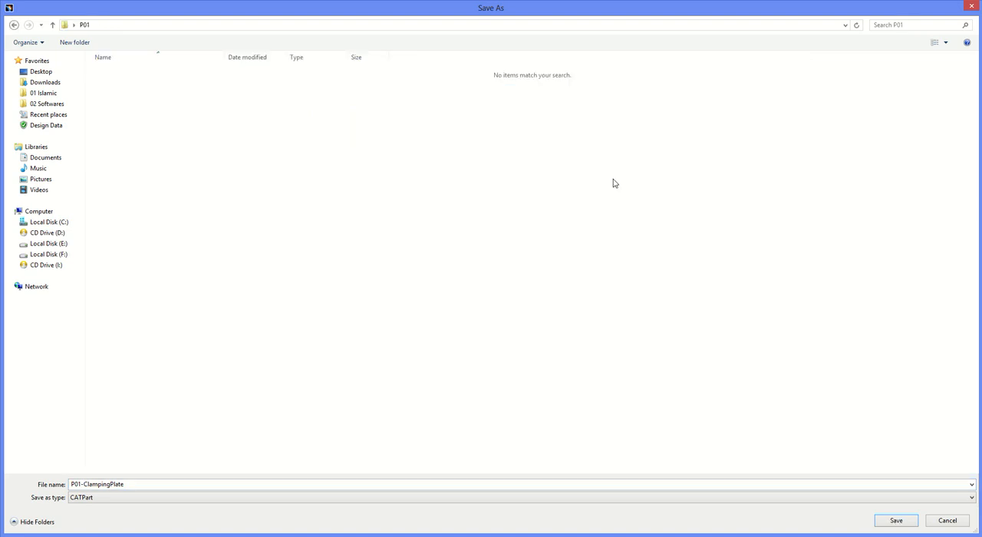
{"action": "left_click", "coordinate": [908, 523]}
- Assign the InjectionSide product the file name P01-InjectionSide in the P01 folder
{"action": "left_click", "coordinate": [205, 160]}
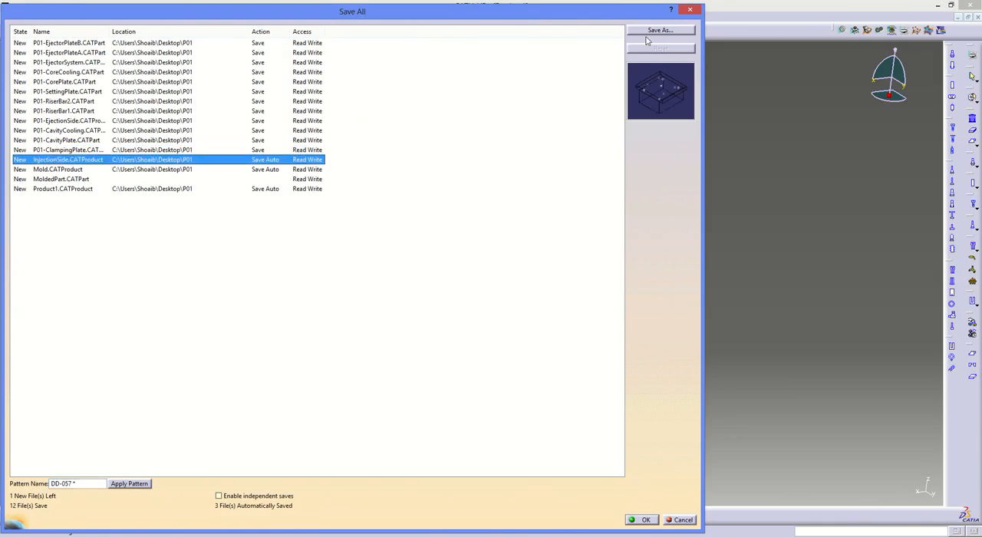
{"action": "left_click", "coordinate": [653, 32]}
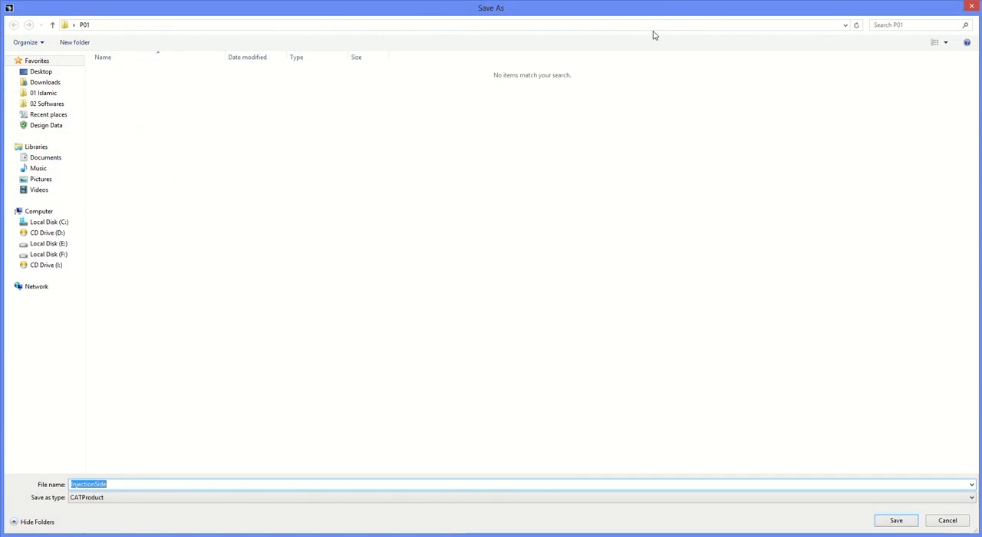
{"action": "key", "text": "Home"}
{"action": "type", "text": "P01-"}
{"action": "key", "text": "Return"}
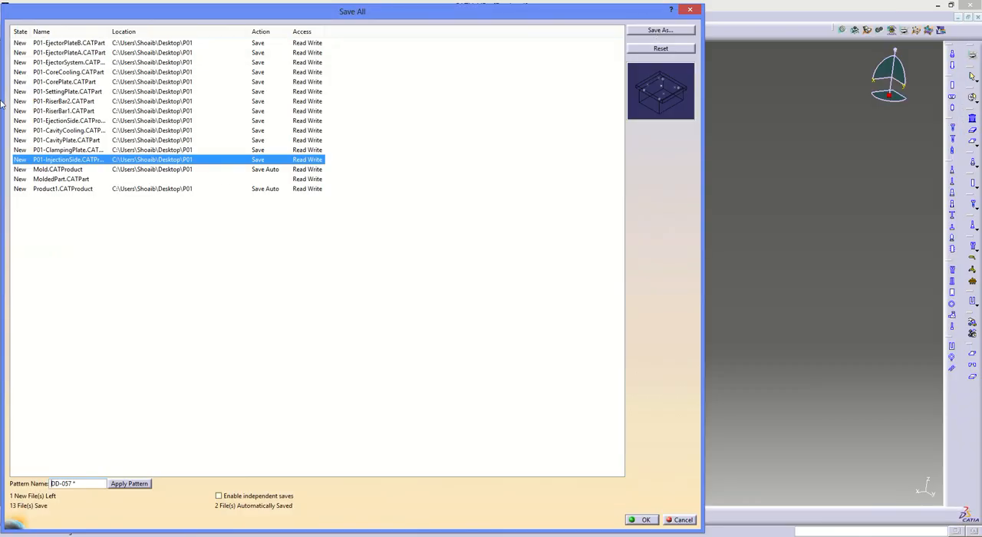
- Assign the Mold product the file name P01-Mold in the P01 folder
{"action": "left_click", "coordinate": [161, 169]}
{"action": "left_click", "coordinate": [653, 31]}
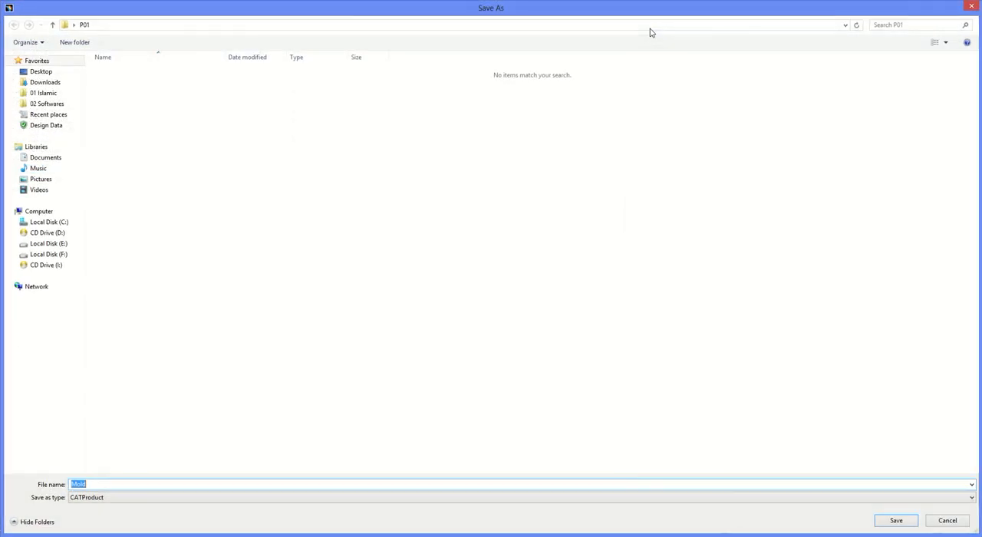
{"action": "key", "text": "Home"}
{"action": "type", "text": "P01-"}
{"action": "key", "text": "Return"}
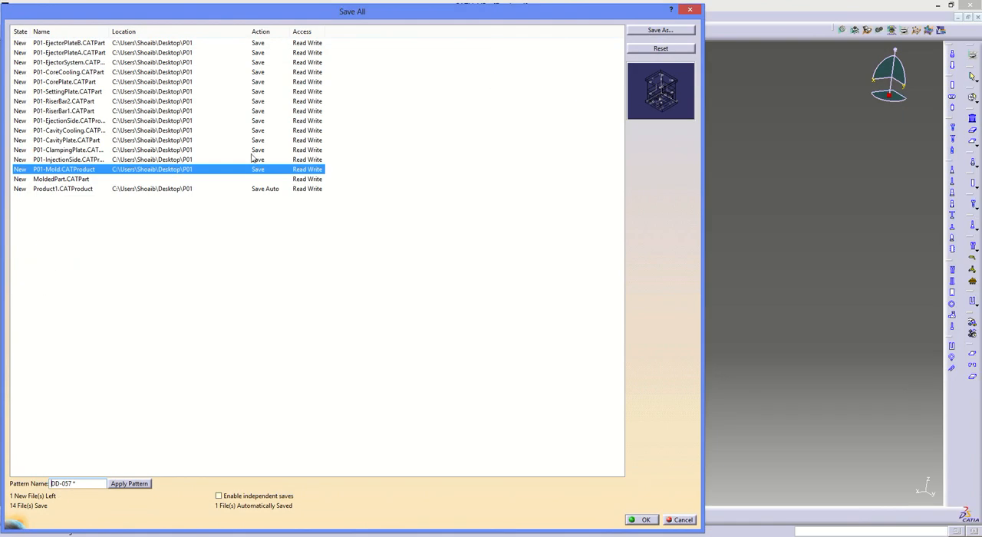
- Assign the MoldedPart part the file name P01-MoldedPart inside the P01 folder
{"action": "left_click", "coordinate": [140, 179]}
{"action": "left_click", "coordinate": [659, 30]}
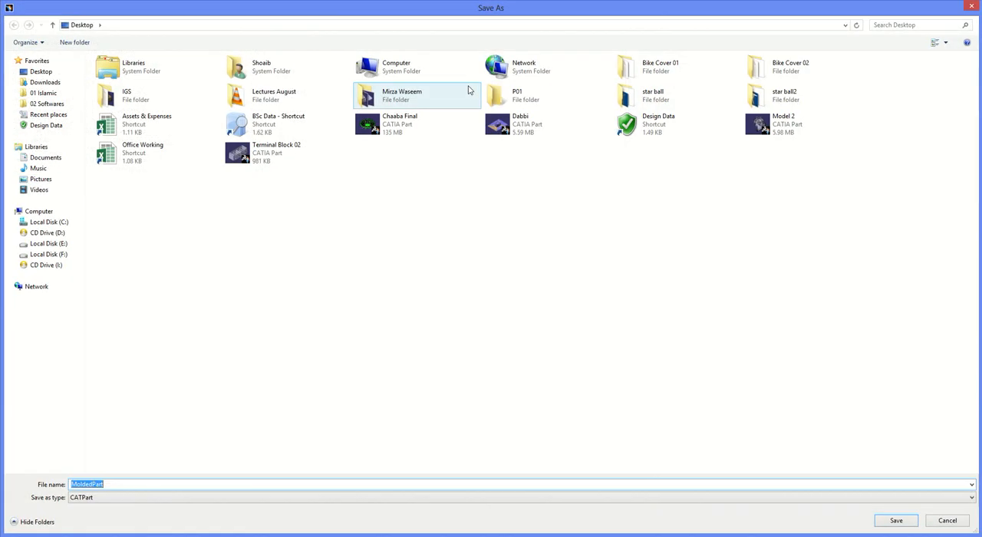
{"action": "double_click", "coordinate": [552, 99]}
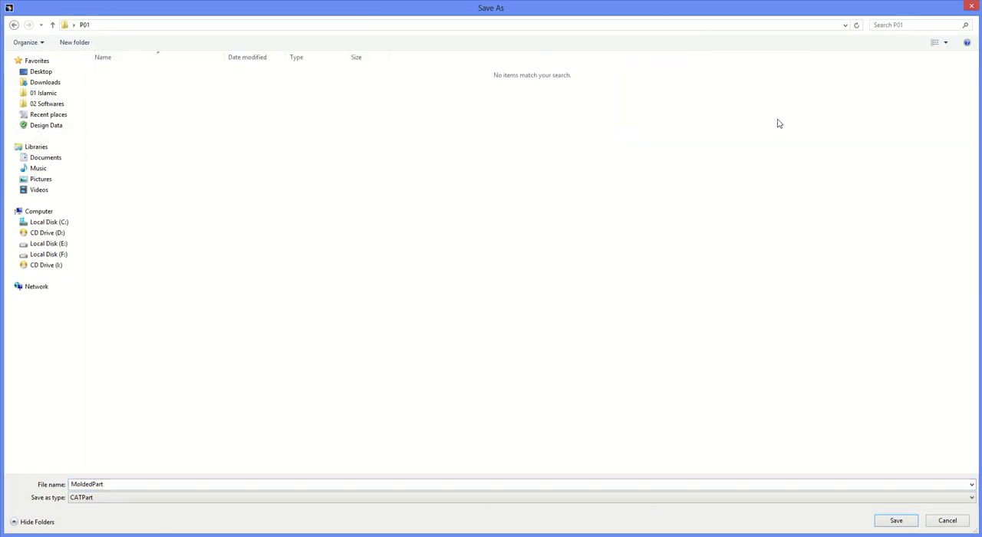
{"action": "left_click", "coordinate": [263, 484]}
{"action": "key", "text": "Home"}
{"action": "type", "text": "P01-"}
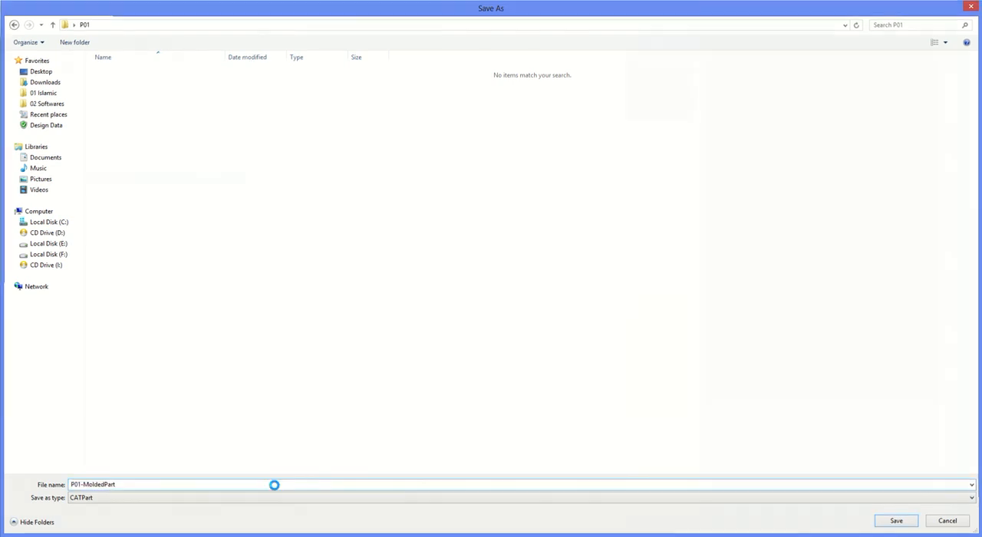
{"action": "key", "text": "Return"}
- Assign the root product Product1 the file name P01-Product1 in the P01 folder and save all the listed documents
{"action": "left_click", "coordinate": [166, 189]}
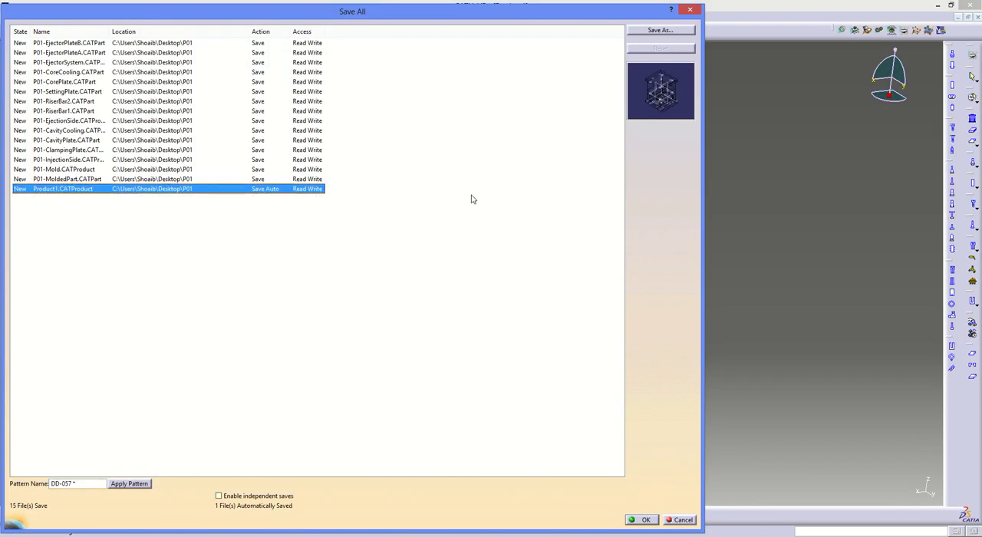
{"action": "left_click", "coordinate": [679, 33]}
{"action": "key", "text": "Home"}
{"action": "type", "text": "P01-"}
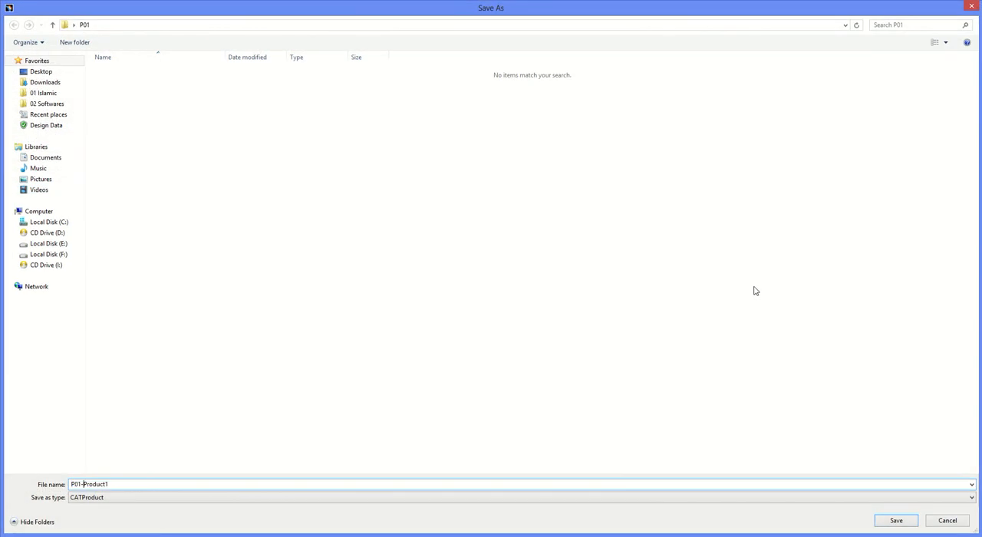
{"action": "key", "text": "Return"}
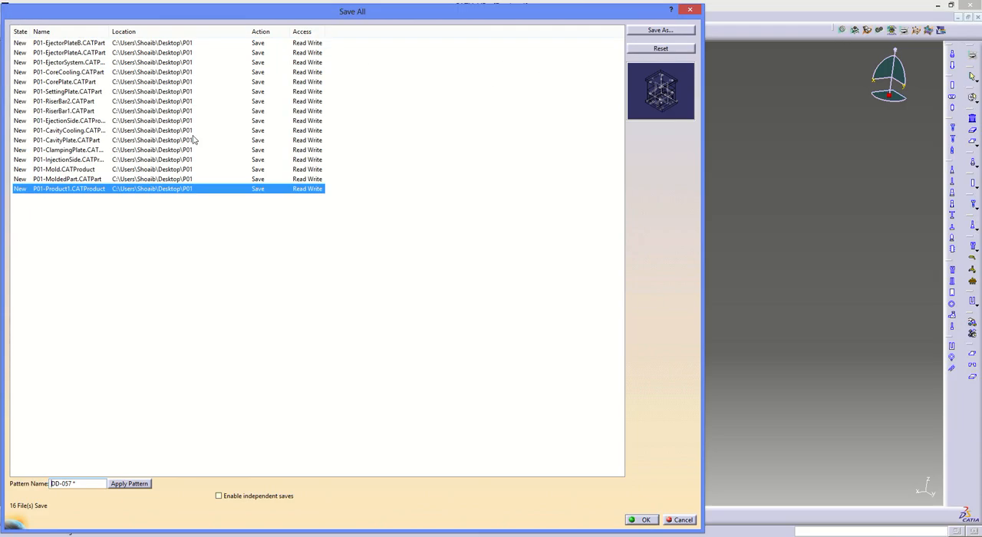
{"action": "left_click", "coordinate": [645, 519]}
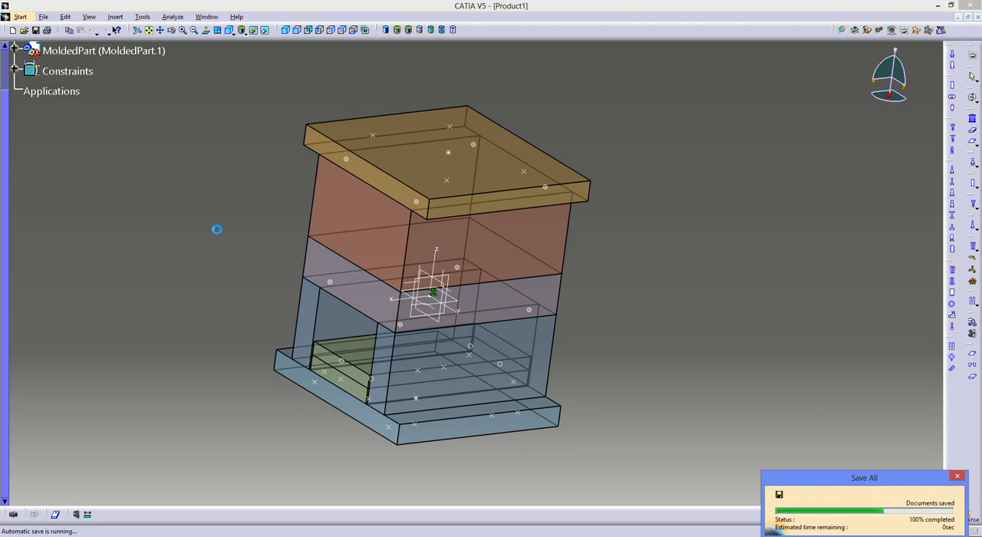
- Close the P01-Product1 and Dabbi documents and minimise CATIA to reach the desktop
{"action": "left_click", "coordinate": [976, 17]}
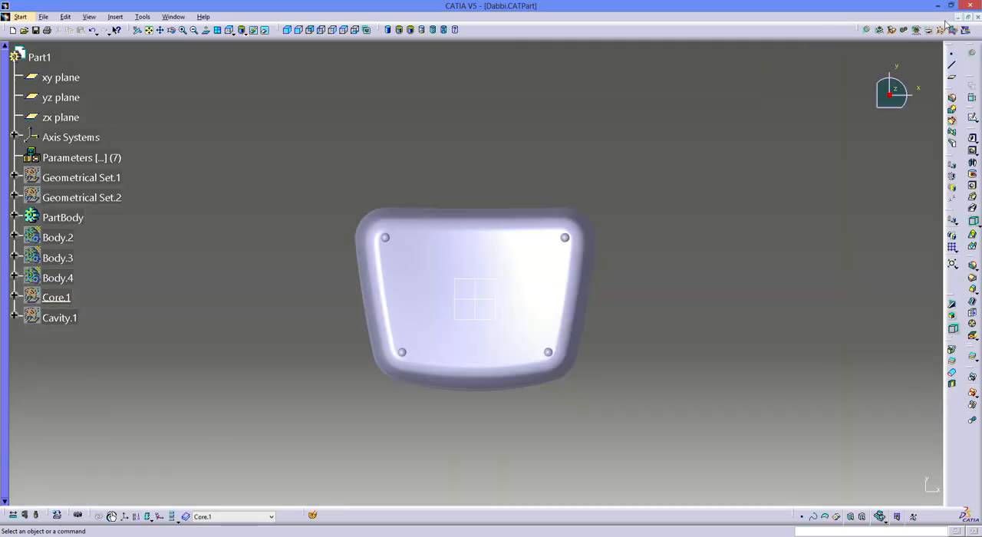
{"action": "left_click", "coordinate": [977, 17]}
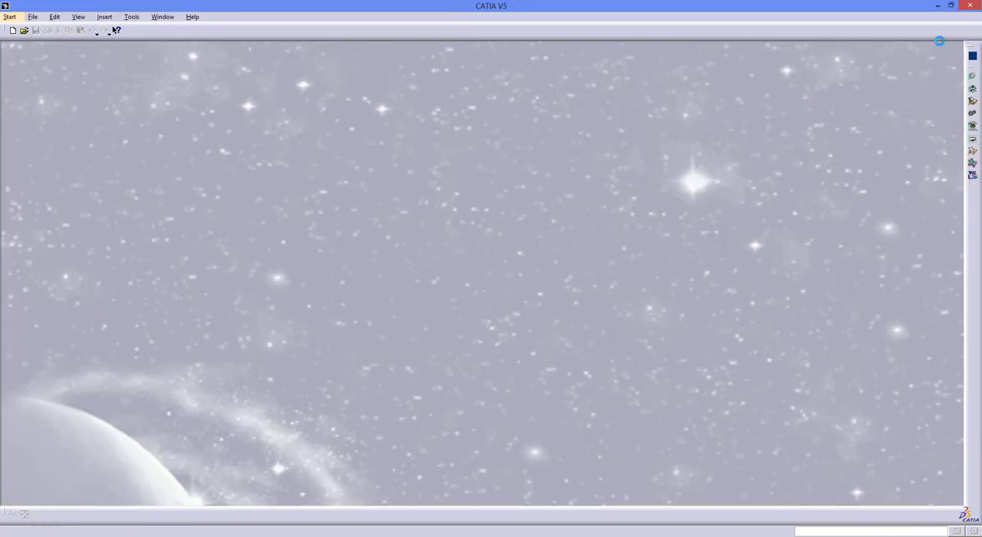
{"action": "left_click", "coordinate": [937, 6]}
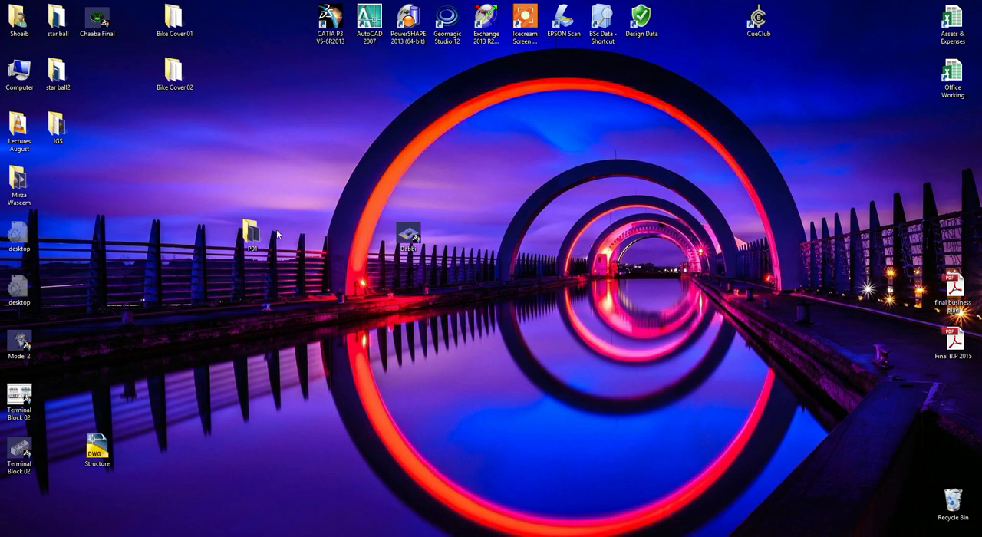
- Rename the Dabbi file on the desktop as P01-Molded Part and move it into the P01 folder
{"action": "left_click", "coordinate": [408, 234]}
{"action": "type", "text": "P01-Molded Part"}
{"action": "key", "text": "Return"}
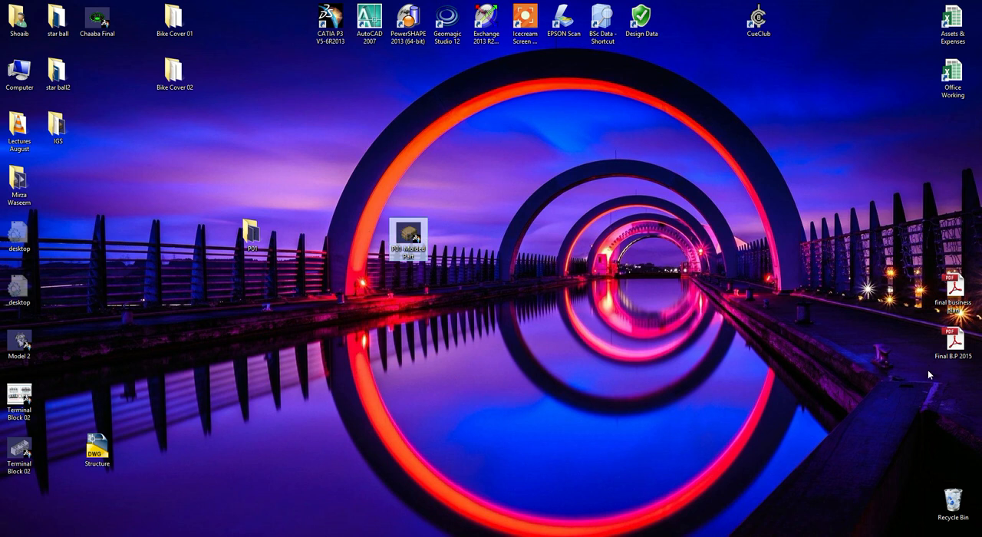
{"action": "left_click_drag", "start_coordinate": [414, 239], "coordinate": [259, 236]}
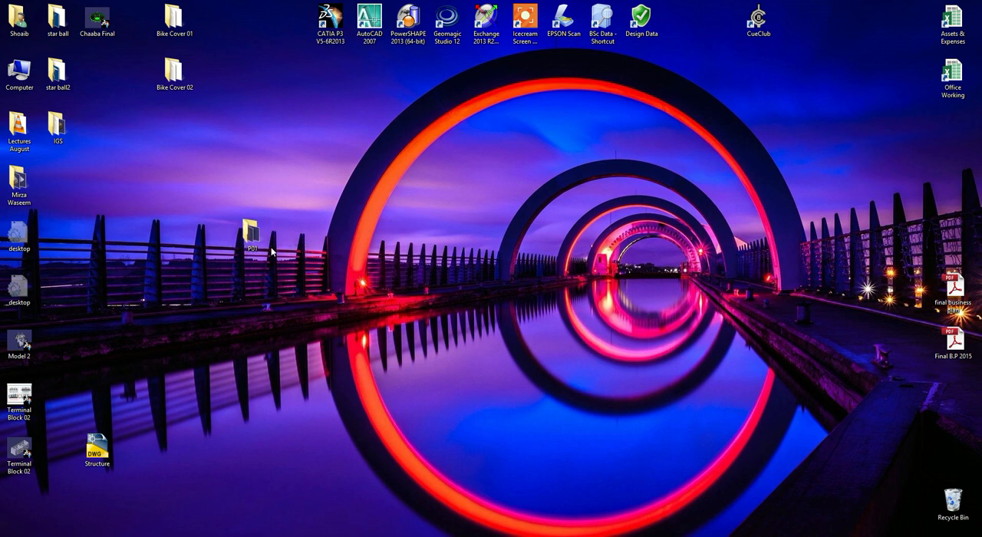
- Open the P01 folder and sort its files by type
{"action": "double_click", "coordinate": [259, 236]}
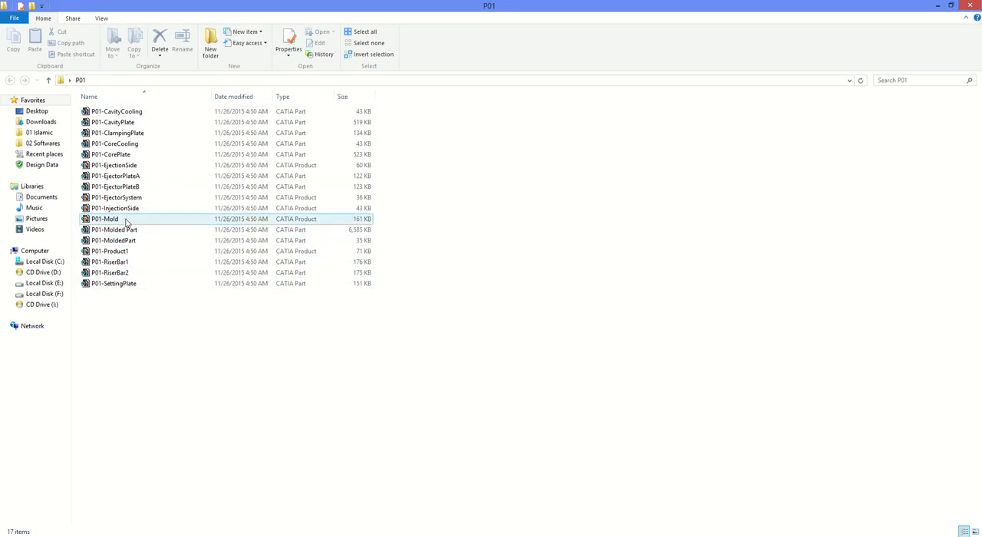
{"action": "right_click", "coordinate": [551, 253]}
{"action": "mouse_move", "coordinate": [572, 265]}
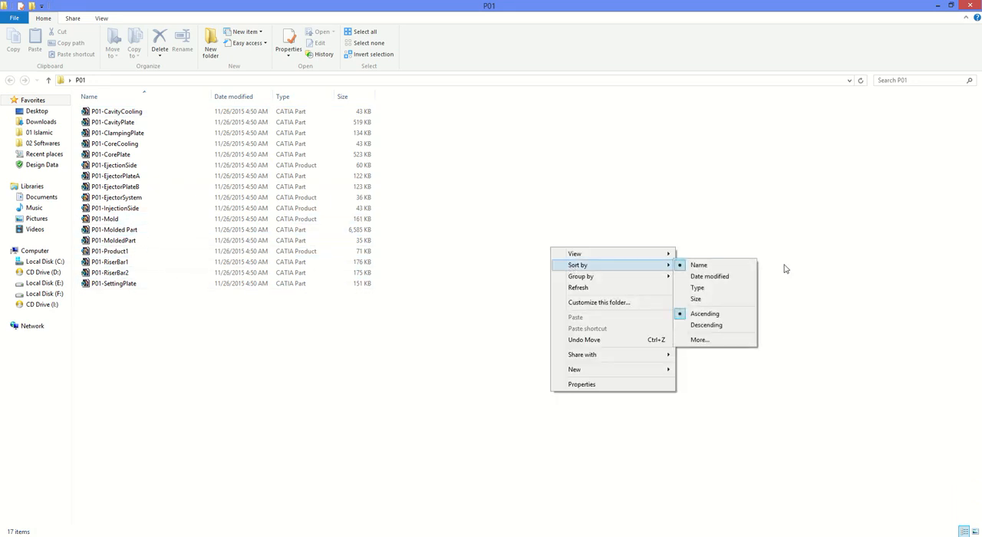
{"action": "left_click", "coordinate": [705, 288]}
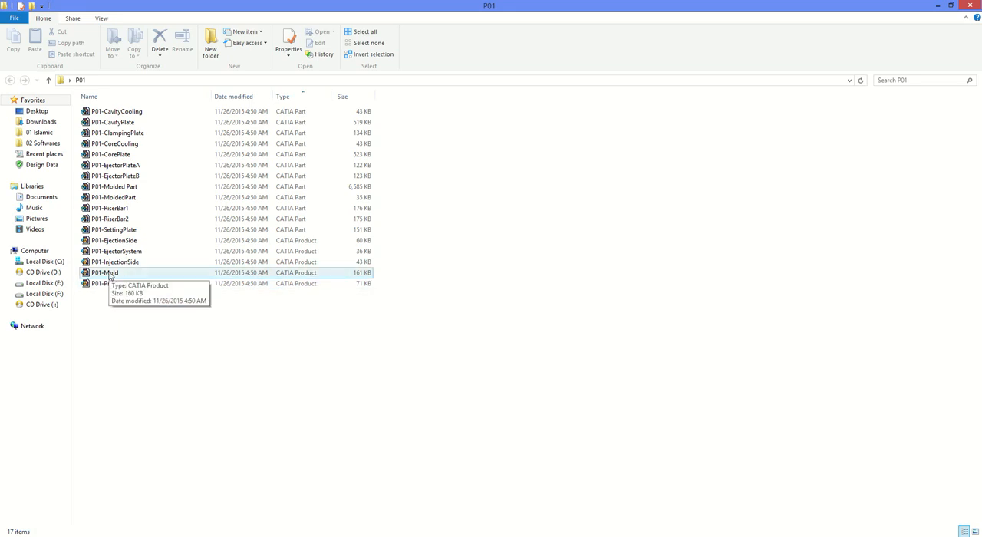
- Open the P01-Mold product from the P01 folder in CATIA and save all its documents
{"action": "double_click", "coordinate": [110, 273]}
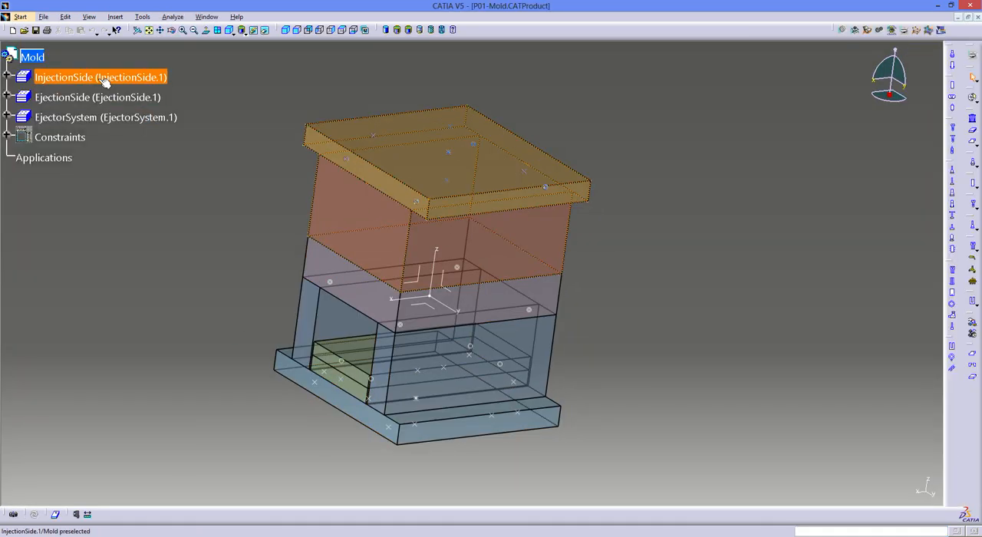
{"action": "left_click", "coordinate": [92, 78]}
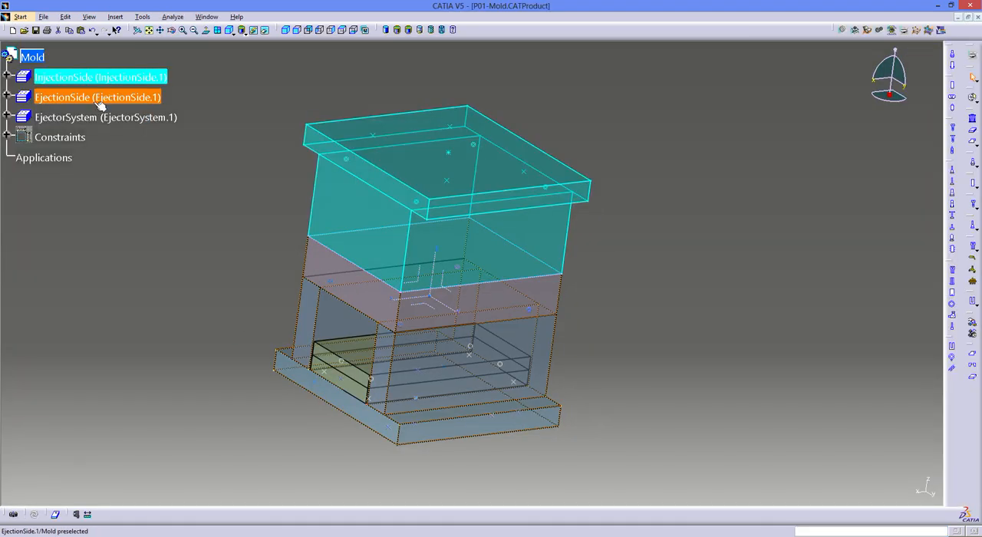
{"action": "left_click", "coordinate": [90, 97]}
{"action": "left_click", "coordinate": [98, 118]}
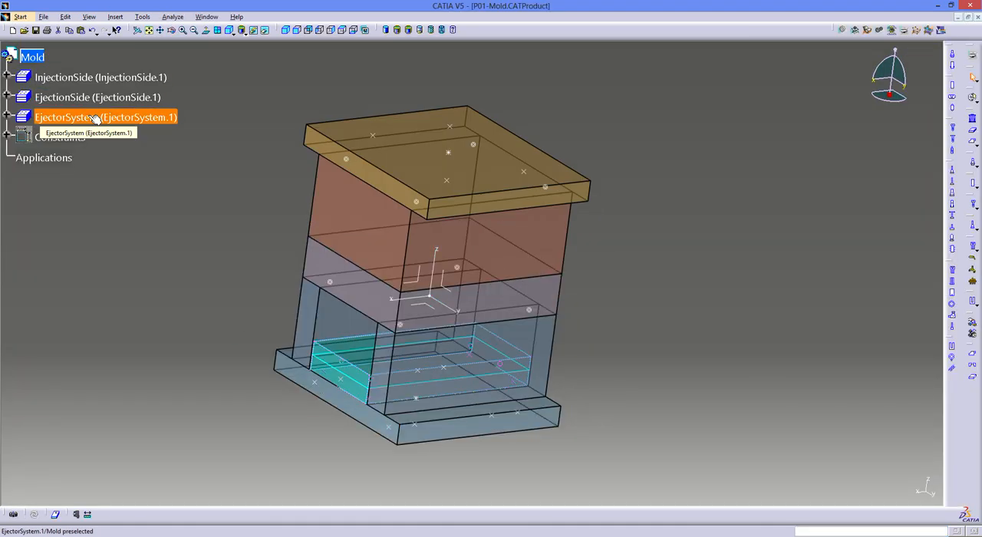
{"action": "key", "text": "Escape"}
{"action": "left_click", "coordinate": [46, 17]}
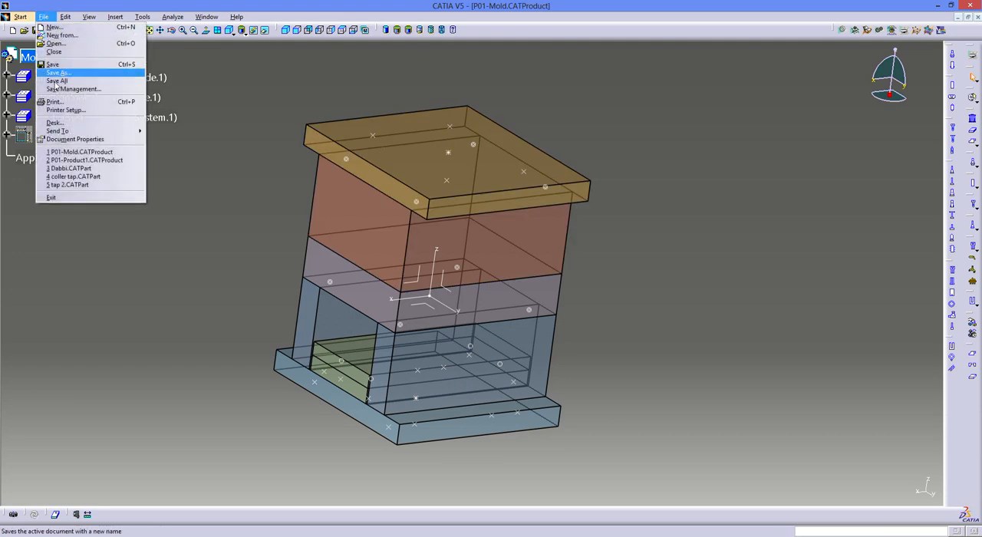
{"action": "left_click", "coordinate": [61, 81]}
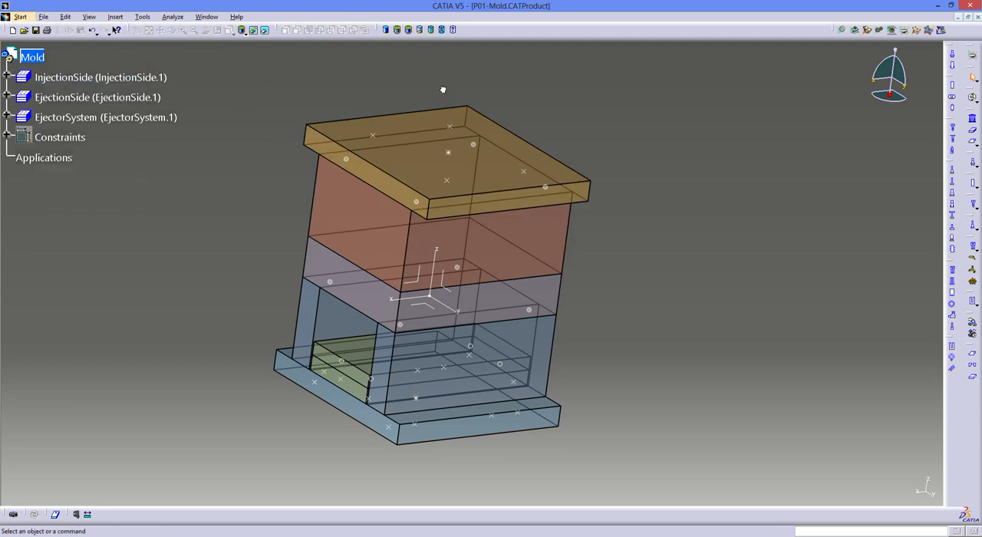
- Activate the InjectionSide sub-assembly of the Mold product as the target for new components
{"action": "middle_click_drag", "start_coordinate": [633, 173], "coordinate": [559, 216]}
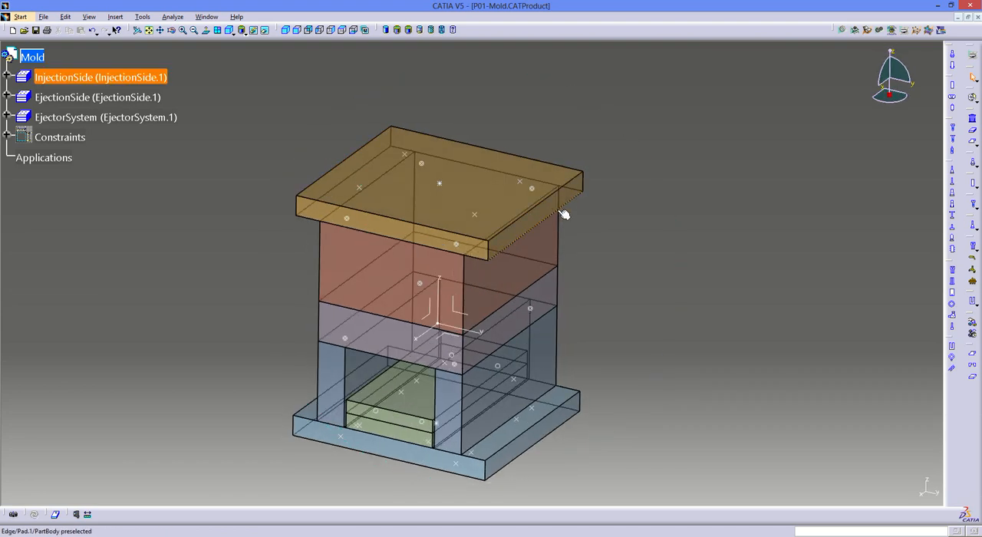
{"action": "left_click", "coordinate": [86, 76]}
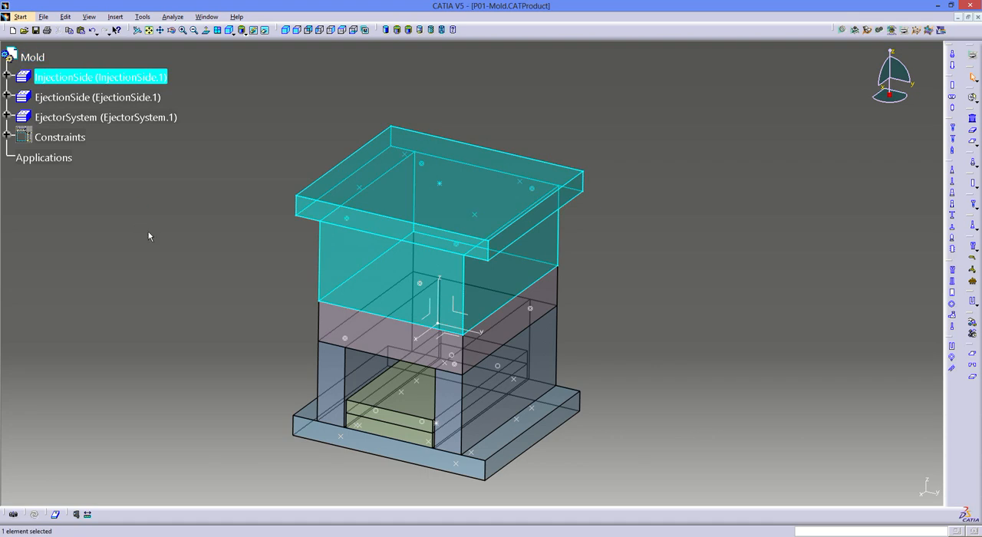
{"action": "left_click", "coordinate": [108, 98]}
{"action": "left_click", "coordinate": [90, 77]}
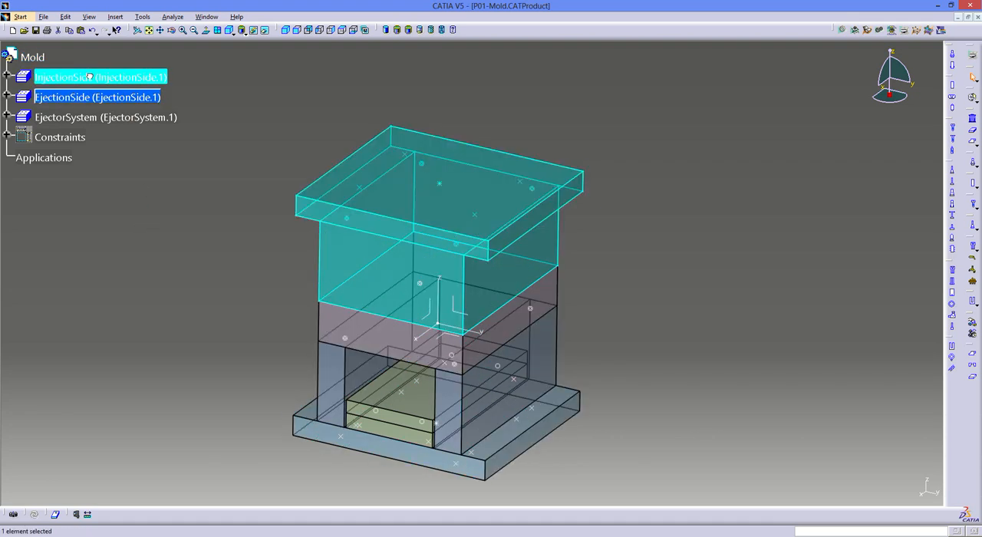
{"action": "left_click", "coordinate": [690, 205]}
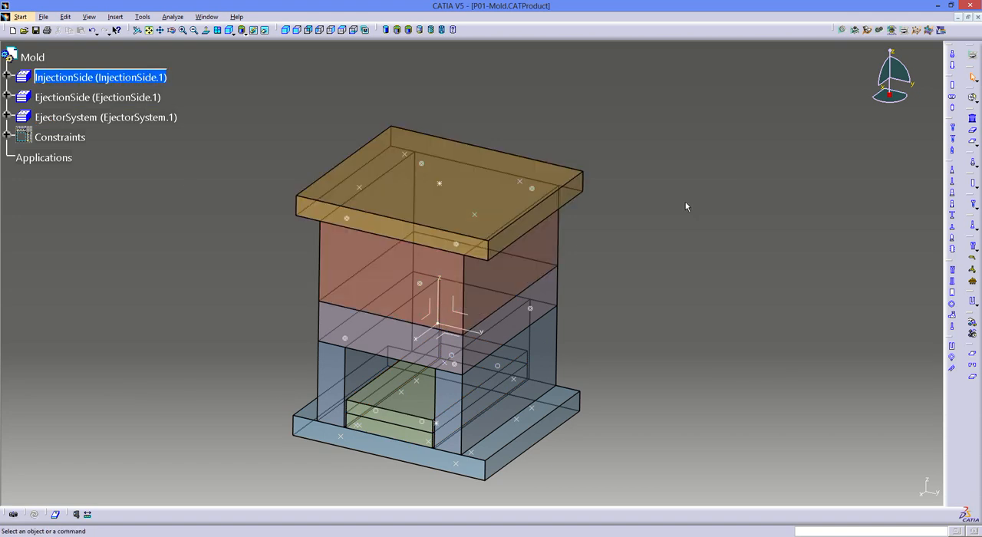
{"action": "mouse_move", "coordinate": [559, 280]}
{"action": "middle_mouse_down"}
{"action": "mouse_move", "coordinate": [467, 310]}
{"action": "mouse_move", "coordinate": [550, 281]}
{"action": "middle_mouse_up"}
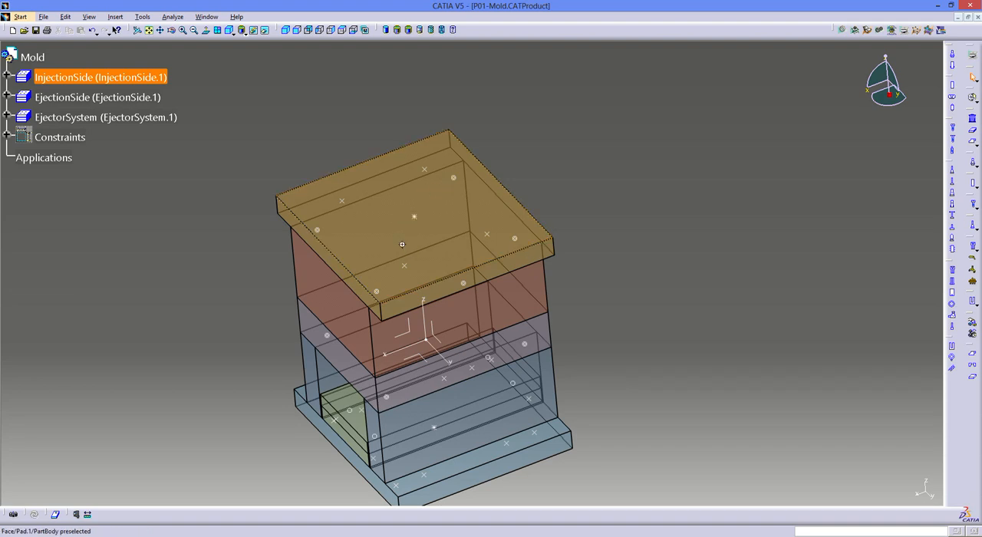
{"action": "middle_click_drag", "start_coordinate": [426, 192], "coordinate": [499, 190]}
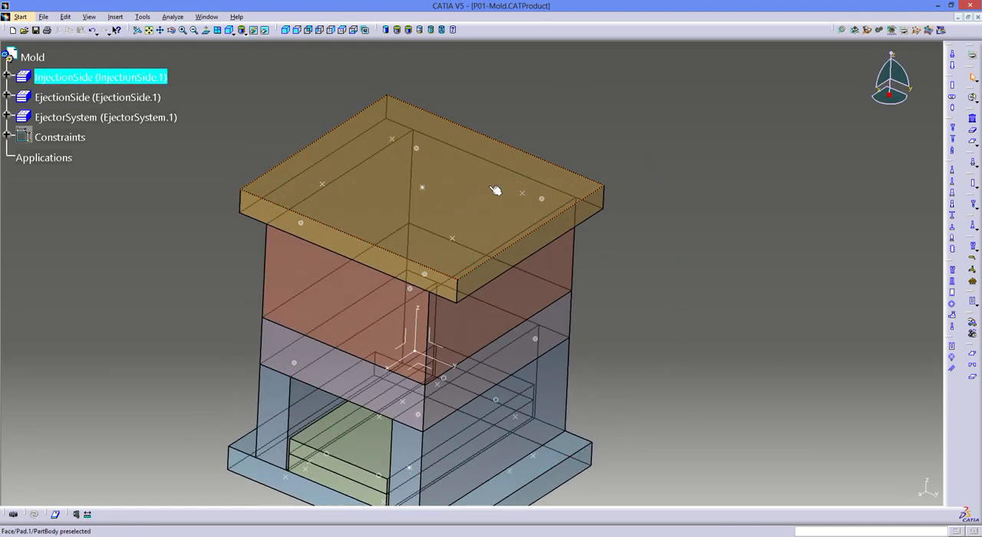
{"action": "left_click", "coordinate": [74, 81]}
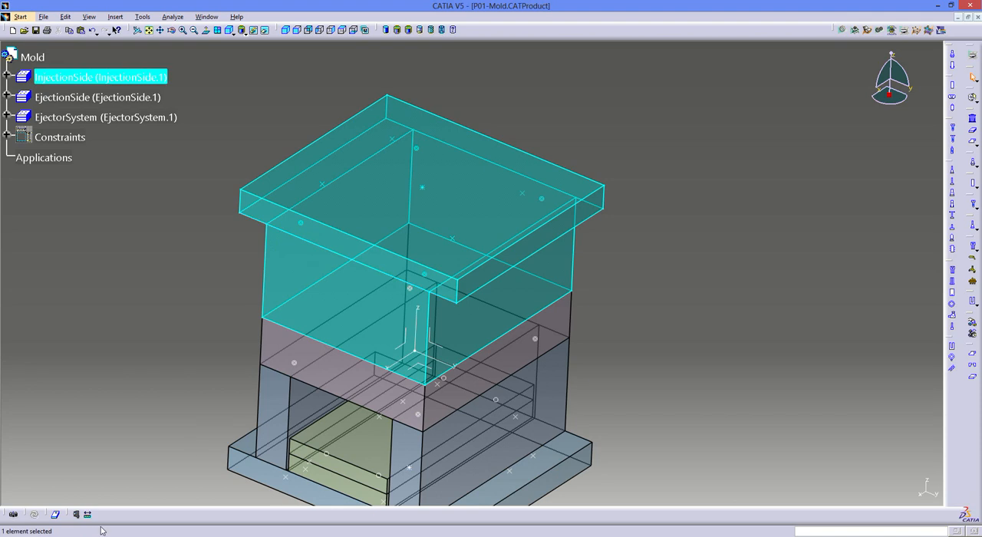
- Switch to LKM Moldbase.pdf in Adobe Reader, examine the guide pin sizes and hole layout for mold base 1518, and return to CATIA
{"action": "key", "text": "alt+Tab"}
{"action": "scroll", "coordinate": [527, 319], "scroll_direction": "down", "scroll_amount": 8}
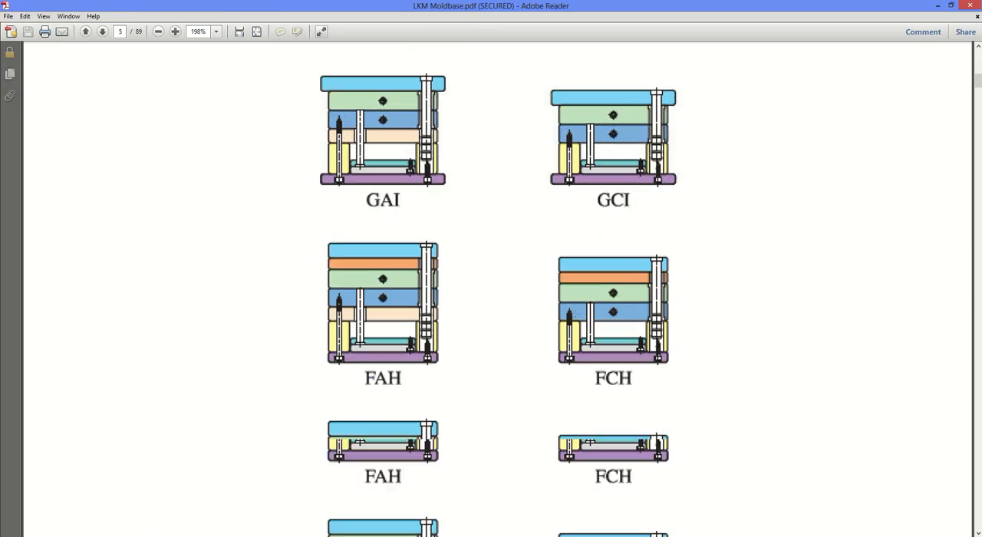
{"action": "scroll", "coordinate": [575, 311], "scroll_direction": "down", "scroll_amount": 12}
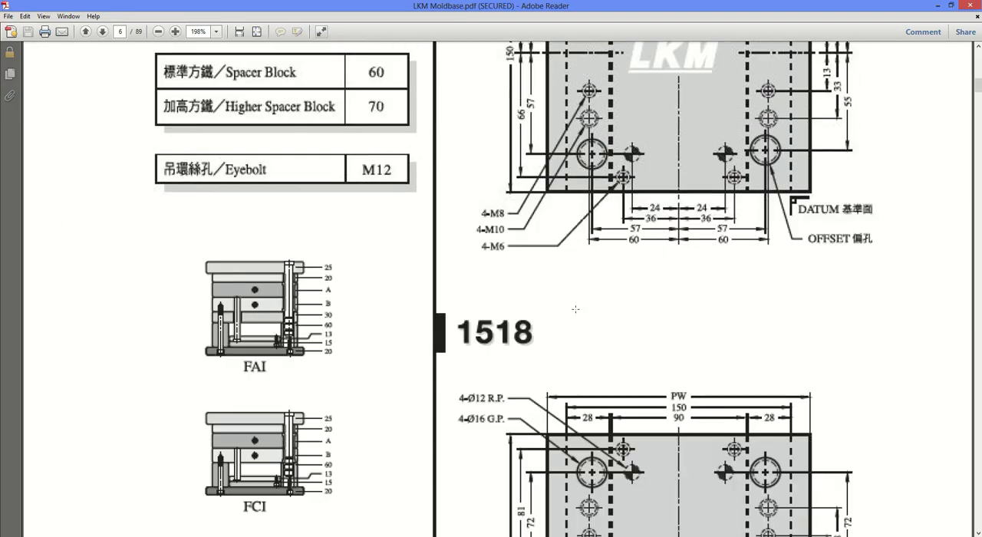
{"action": "scroll", "coordinate": [478, 335], "scroll_direction": "down", "scroll_amount": 2}
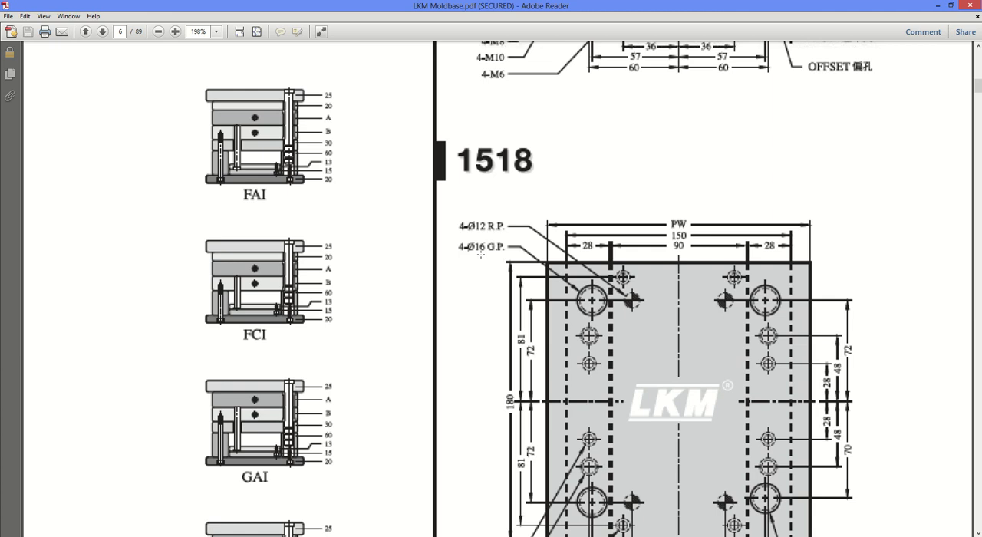
{"action": "scroll", "coordinate": [480, 254], "scroll_direction": "down", "scroll_amount": 2}
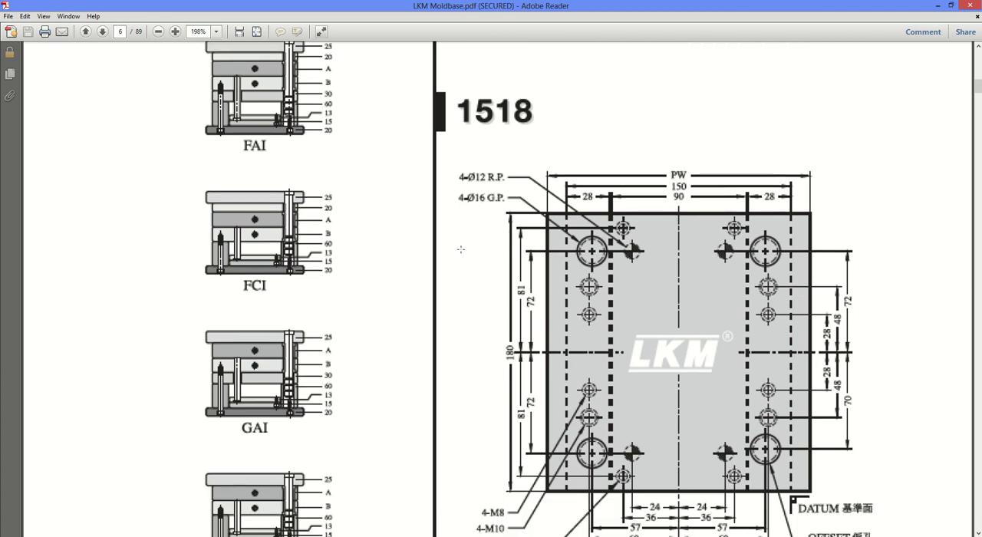
{"action": "scroll", "coordinate": [460, 249], "scroll_direction": "down", "scroll_amount": 2}
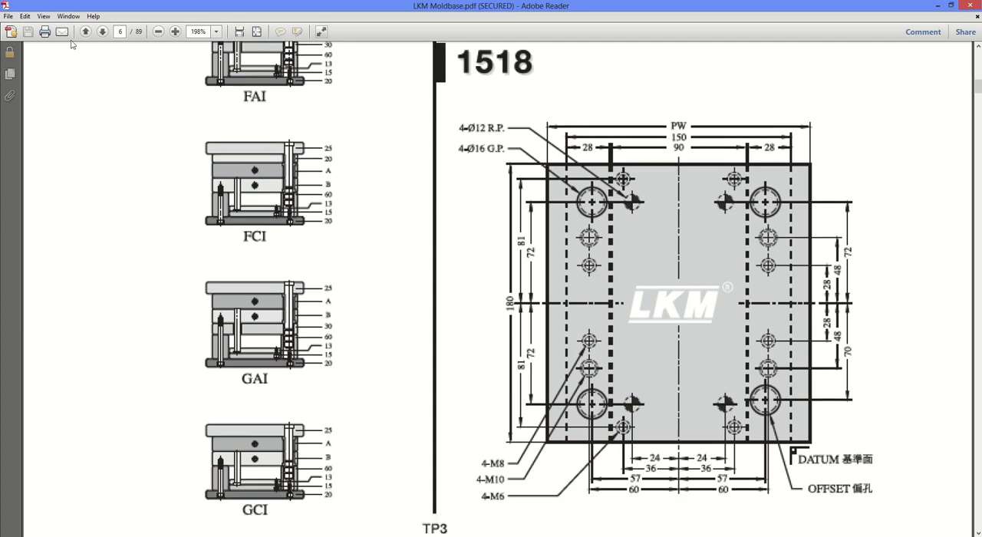
{"action": "mouse_move", "coordinate": [67, 533]}
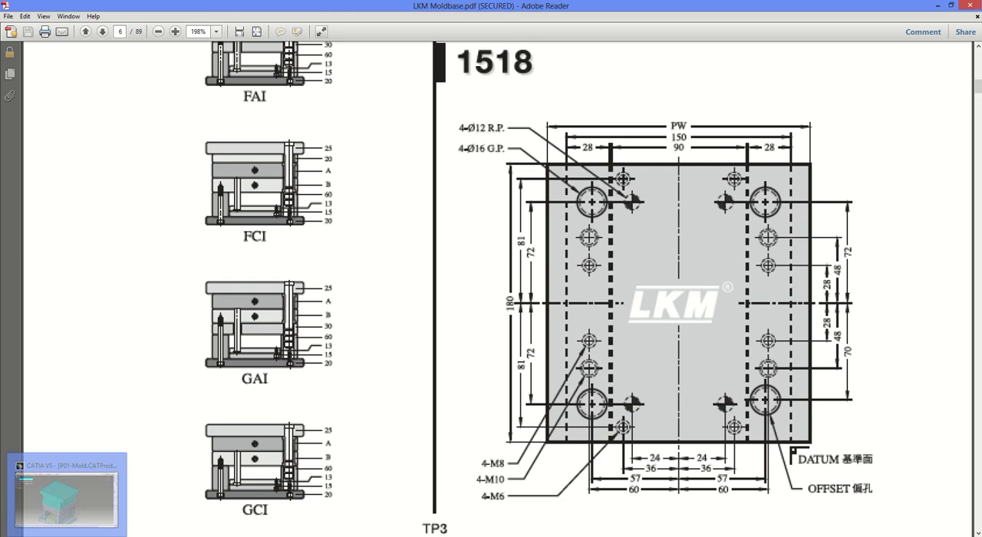
{"action": "left_click", "coordinate": [67, 498]}
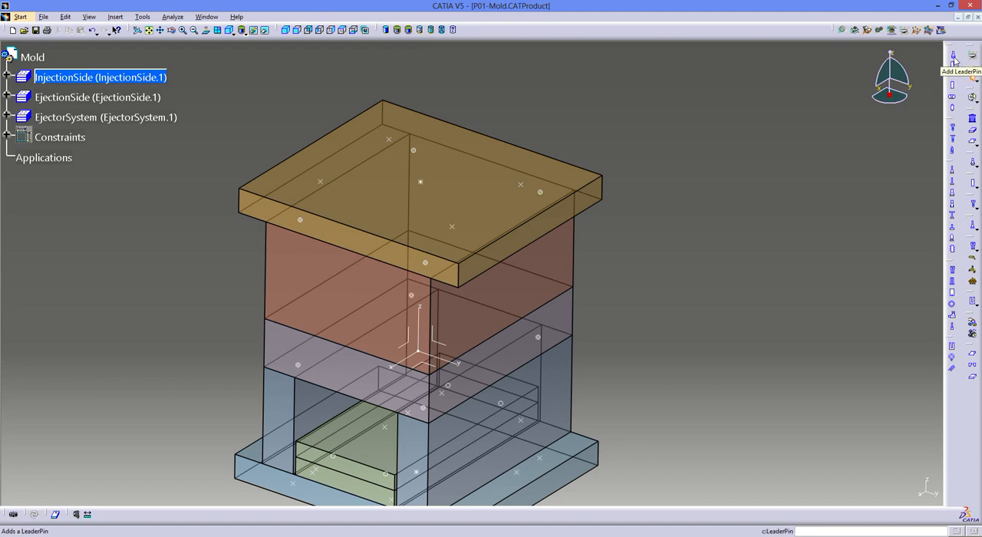
- Start a new bushing and choose the LKM reference SHGB-16x80 from the supplier catalogue
{"action": "left_click", "coordinate": [953, 69]}
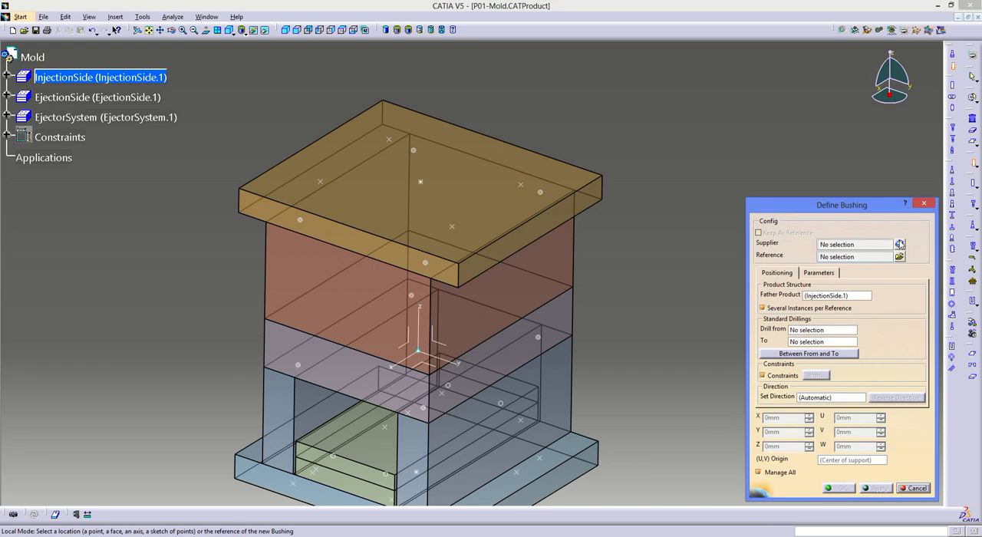
{"action": "left_click", "coordinate": [898, 244]}
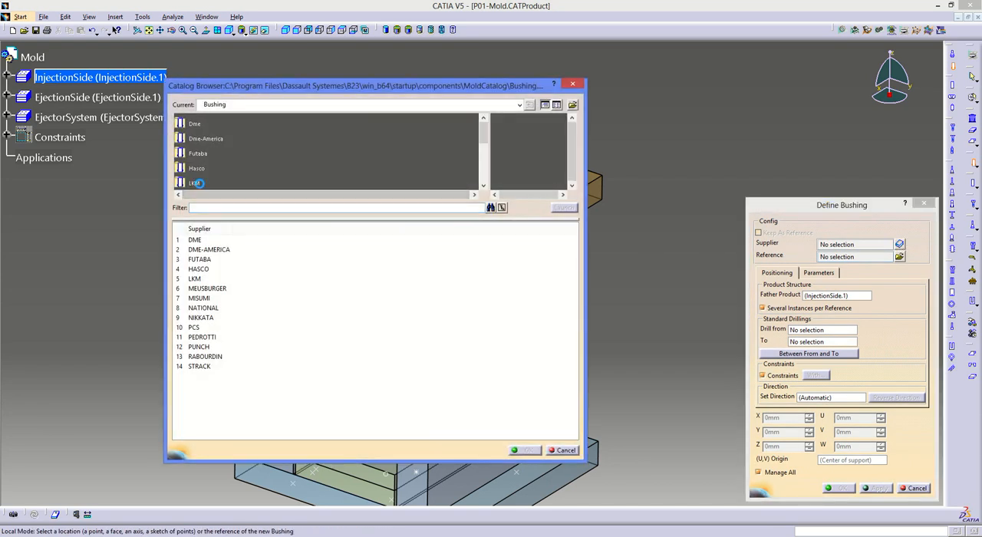
{"action": "double_click", "coordinate": [201, 183]}
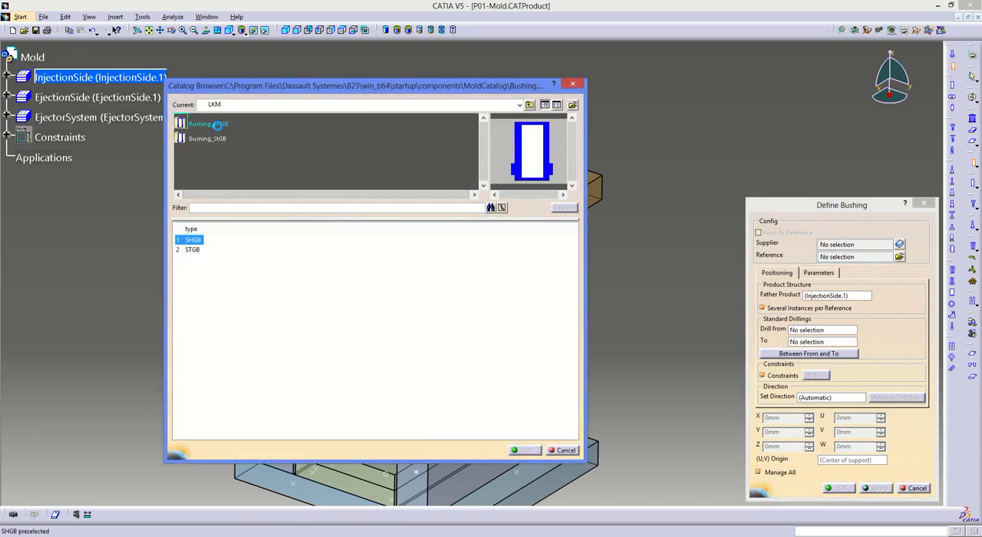
{"action": "left_click", "coordinate": [208, 140]}
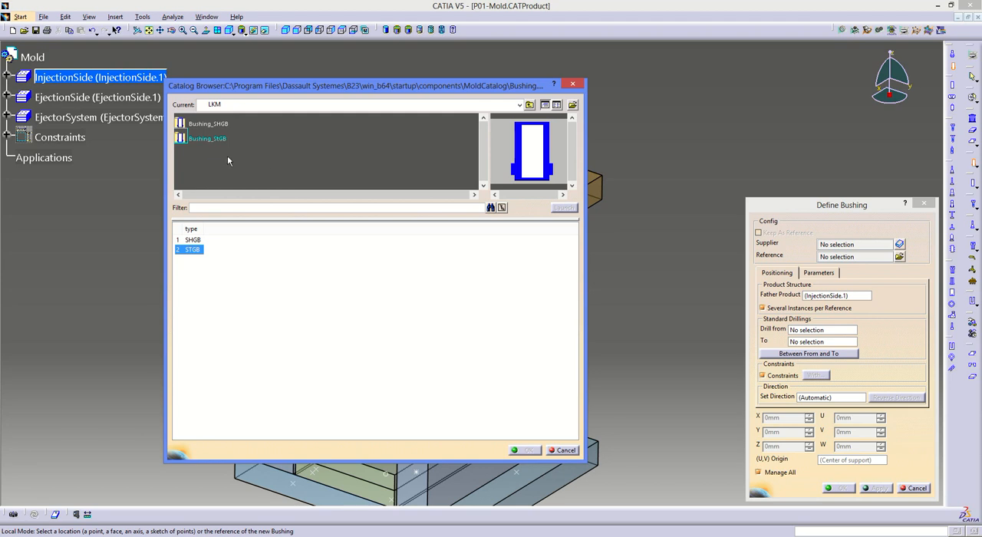
{"action": "double_click", "coordinate": [208, 124]}
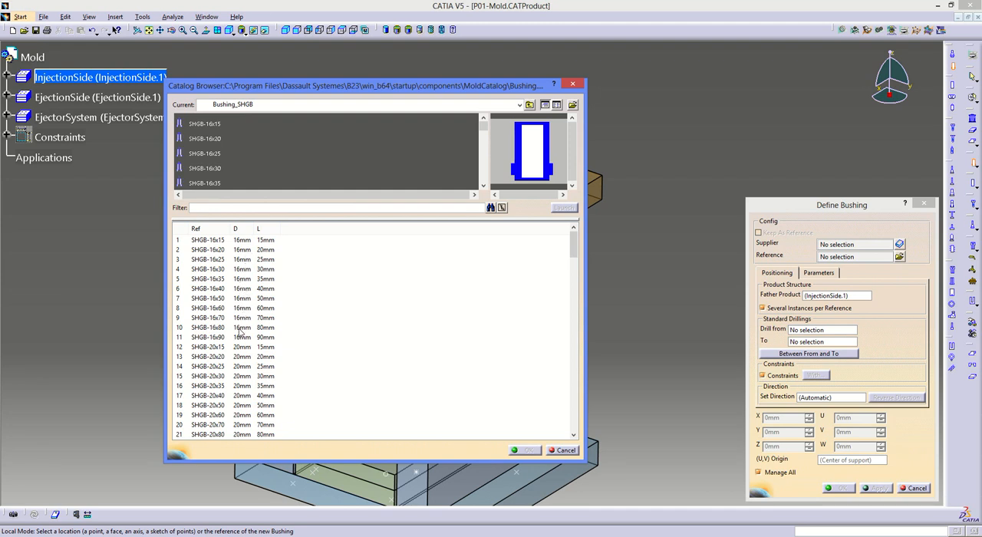
{"action": "double_click", "coordinate": [208, 330]}
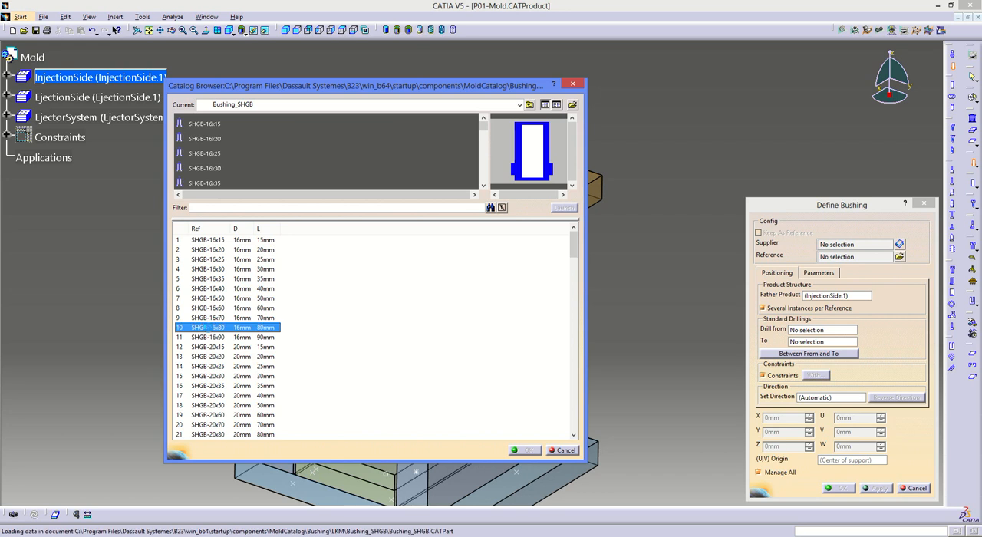
- Place the bushings at the four guide points of the cavity plate with reversed direction, drilling from CavityPlate.1
{"action": "left_click", "coordinate": [543, 199]}
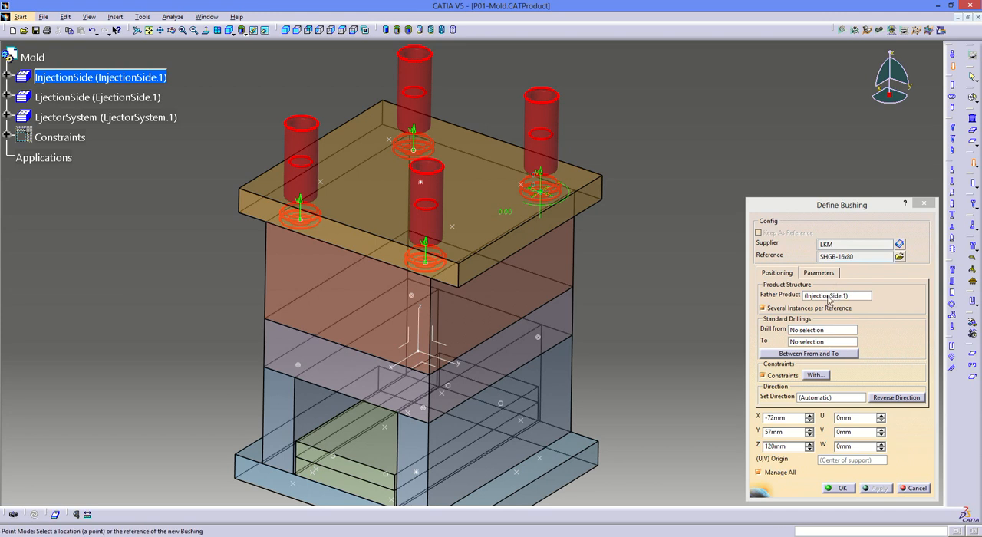
{"action": "left_click", "coordinate": [886, 397]}
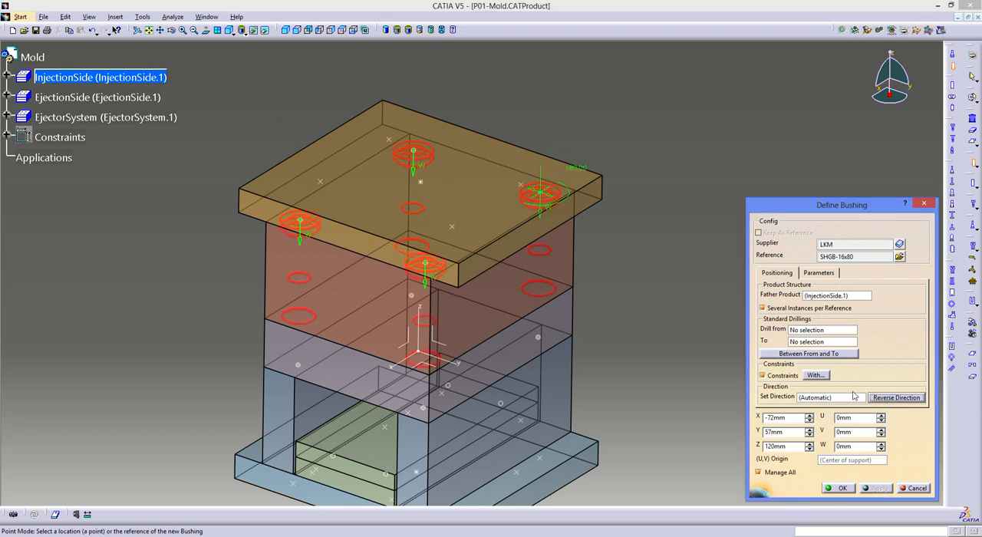
{"action": "left_click", "coordinate": [809, 331]}
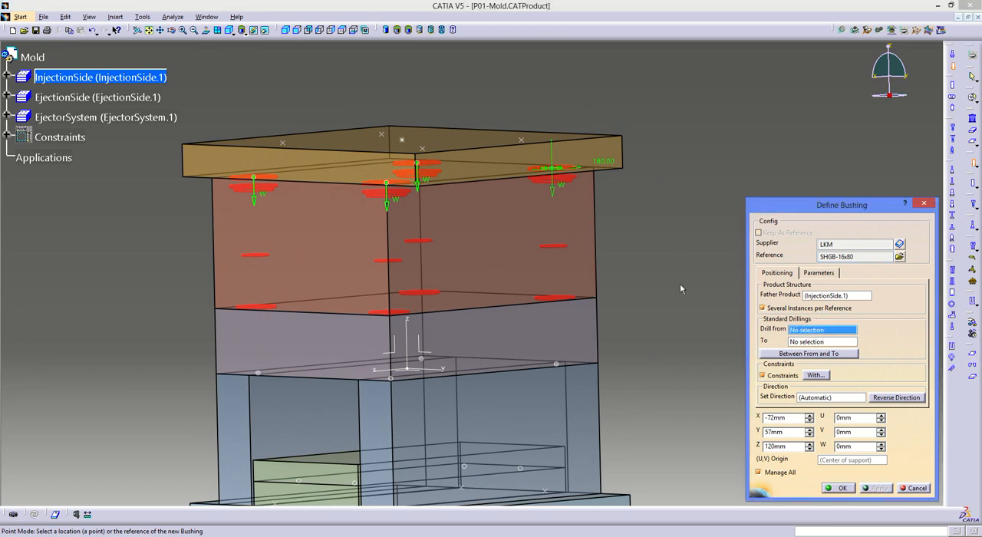
{"action": "middle_click_drag", "start_coordinate": [464, 279], "coordinate": [465, 330]}
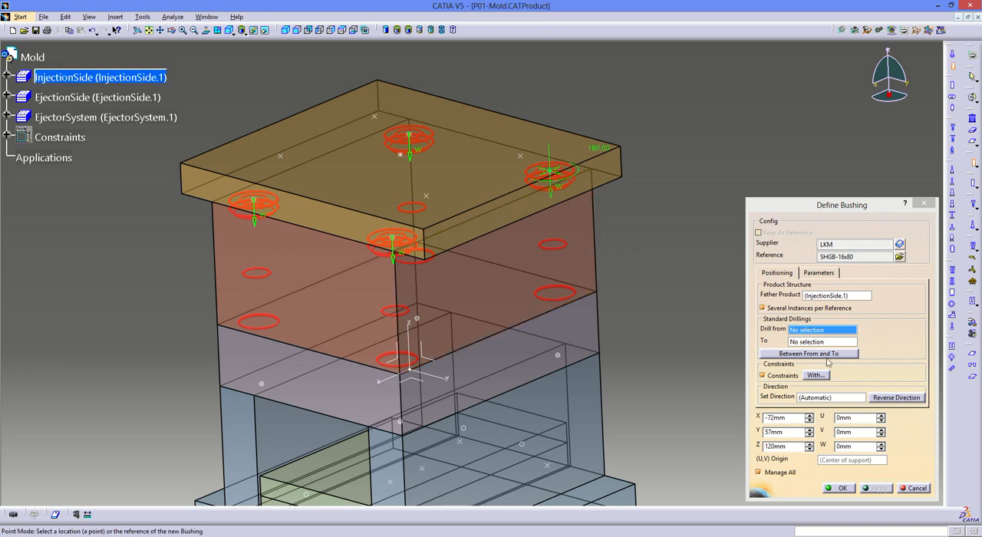
{"action": "left_click", "coordinate": [529, 241]}
{"action": "middle_click_drag", "start_coordinate": [497, 341], "coordinate": [477, 292]}
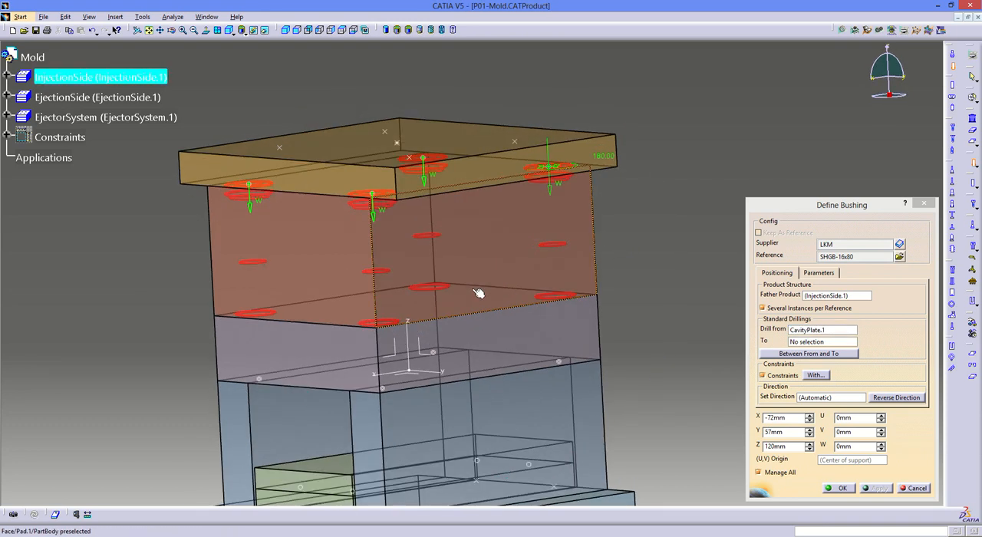
{"action": "left_click", "coordinate": [477, 293]}
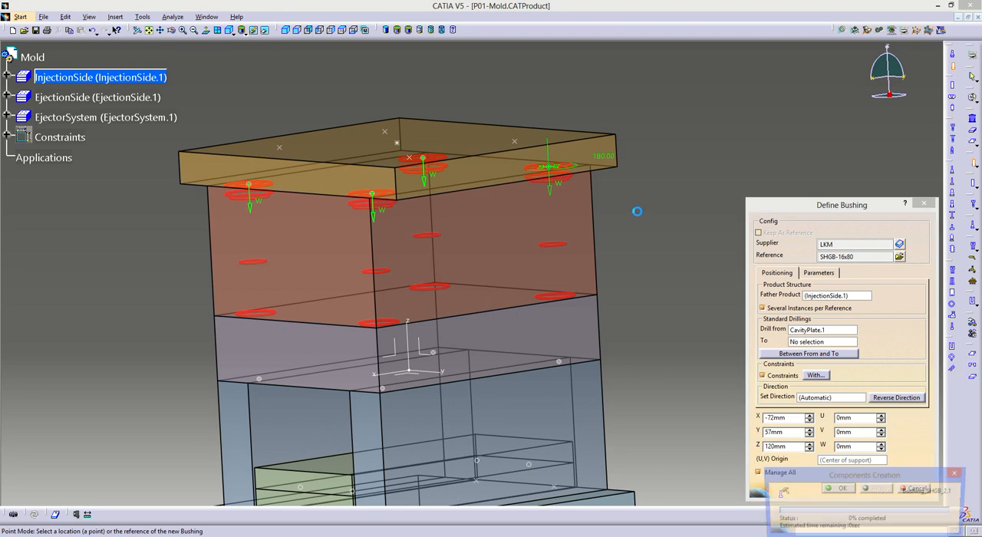
- Hide the EjectionSide sub-assembly to examine the four bushings and their holes in the cavity plate, and show it again
{"action": "middle_click_drag", "start_coordinate": [477, 333], "coordinate": [390, 248]}
{"action": "right_click", "coordinate": [486, 331]}
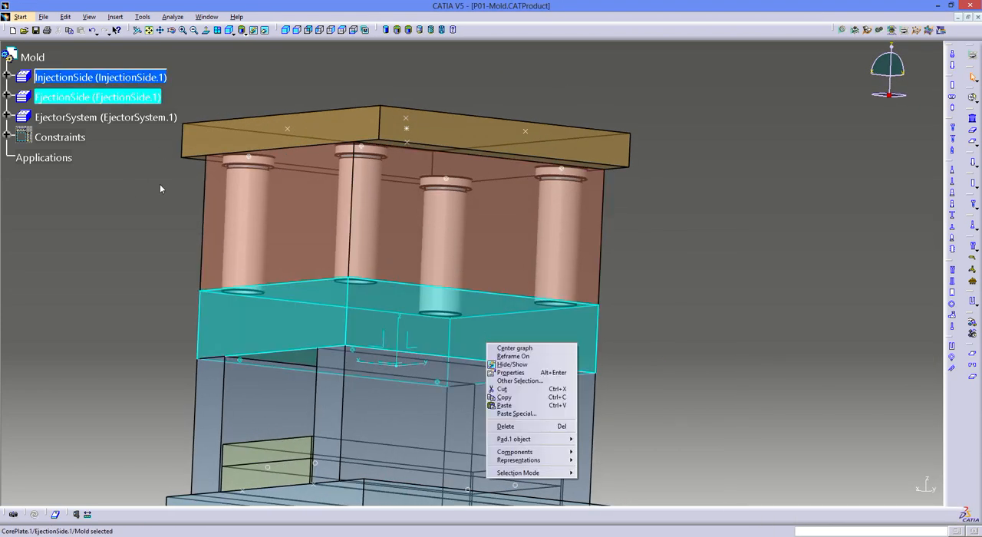
{"action": "key", "text": "Escape"}
{"action": "left_click", "coordinate": [94, 149]}
{"action": "right_click", "coordinate": [55, 97]}
{"action": "left_click", "coordinate": [86, 114]}
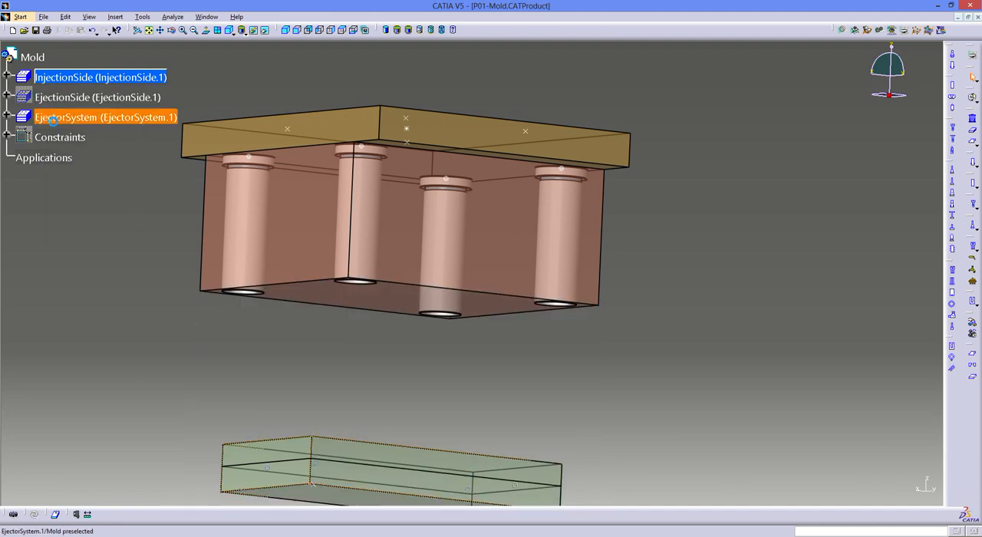
{"action": "middle_click_drag", "start_coordinate": [427, 335], "coordinate": [434, 158]}
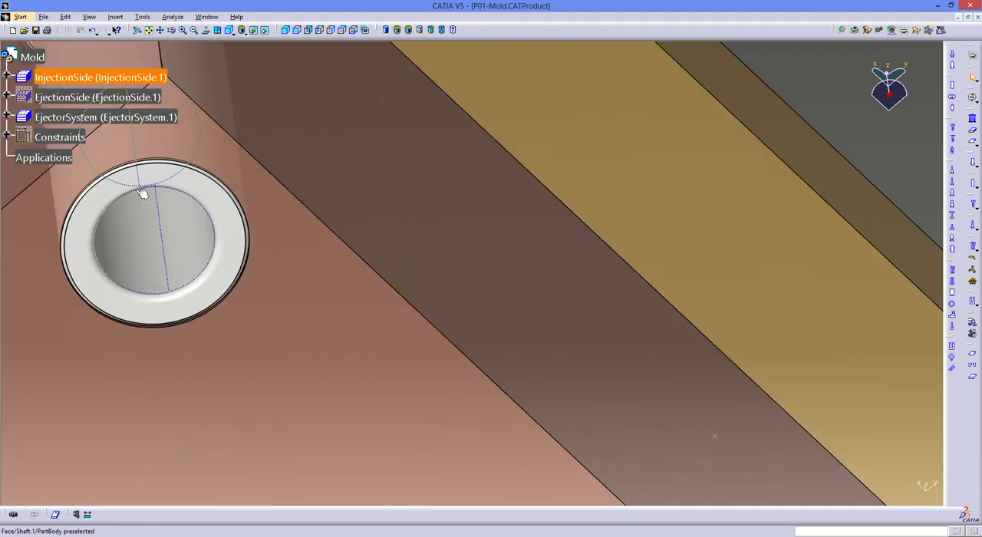
{"action": "middle_click_drag", "start_coordinate": [206, 223], "coordinate": [480, 199]}
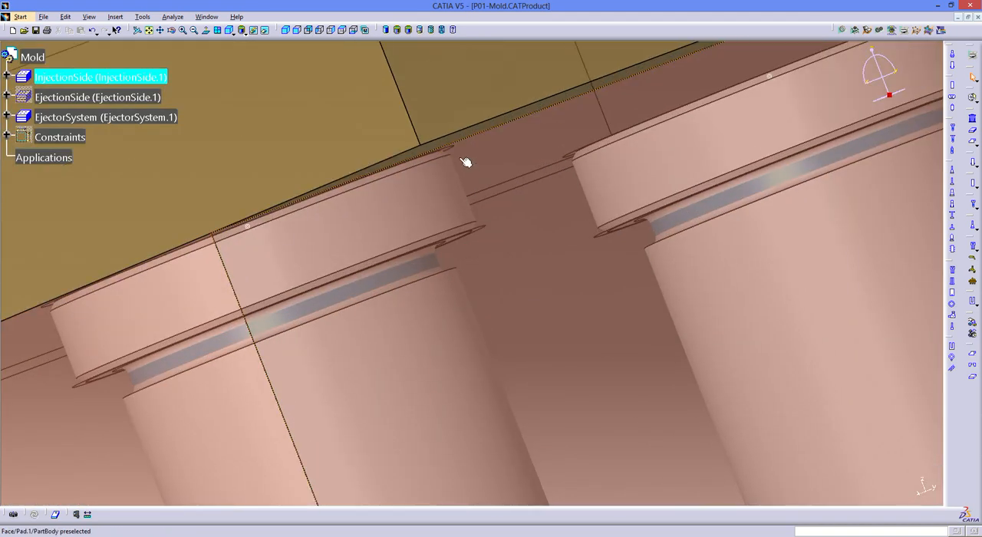
{"action": "middle_click_drag", "start_coordinate": [486, 232], "coordinate": [506, 272]}
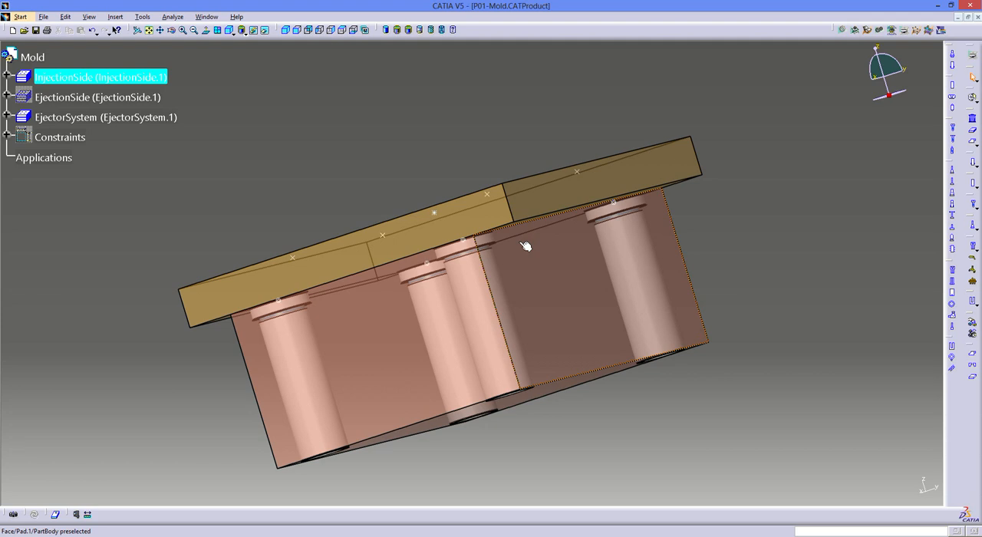
{"action": "left_click", "coordinate": [524, 241]}
{"action": "middle_click_drag", "start_coordinate": [482, 176], "coordinate": [434, 209]}
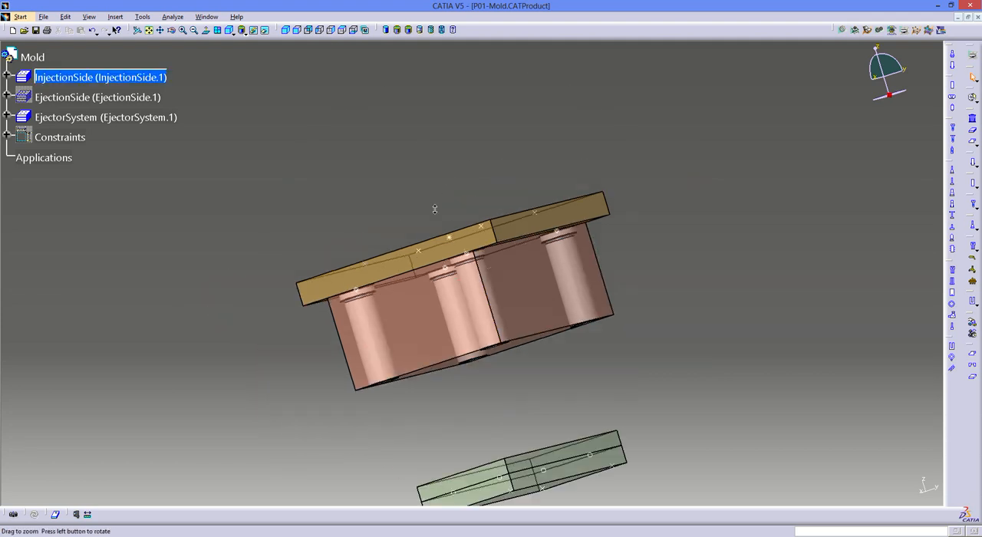
{"action": "right_click", "coordinate": [100, 98]}
{"action": "left_click", "coordinate": [125, 118]}
- Save all documents, storing the new bushing part as P01-Bushing_SHGB_2 in the P01 folder
{"action": "left_click", "coordinate": [44, 16]}
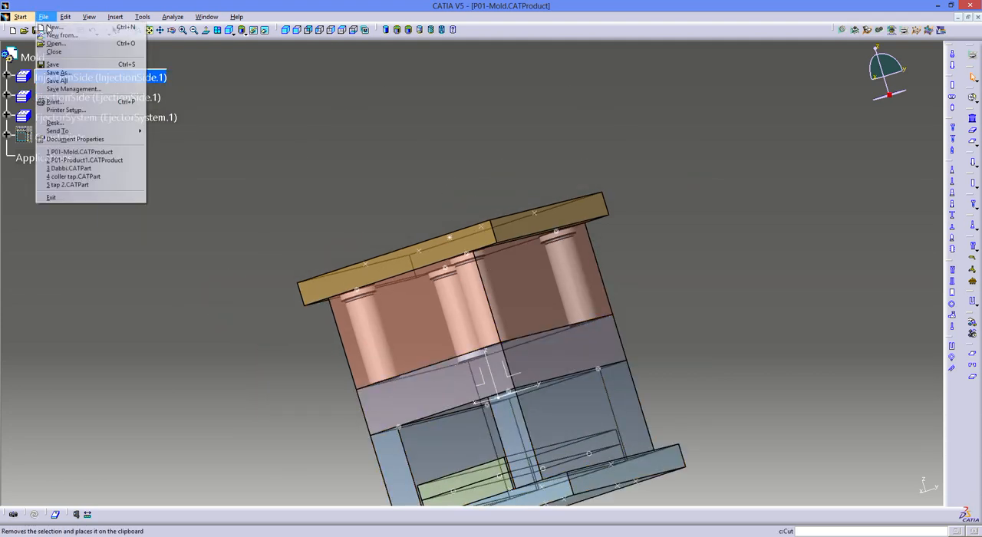
{"action": "left_click", "coordinate": [55, 81]}
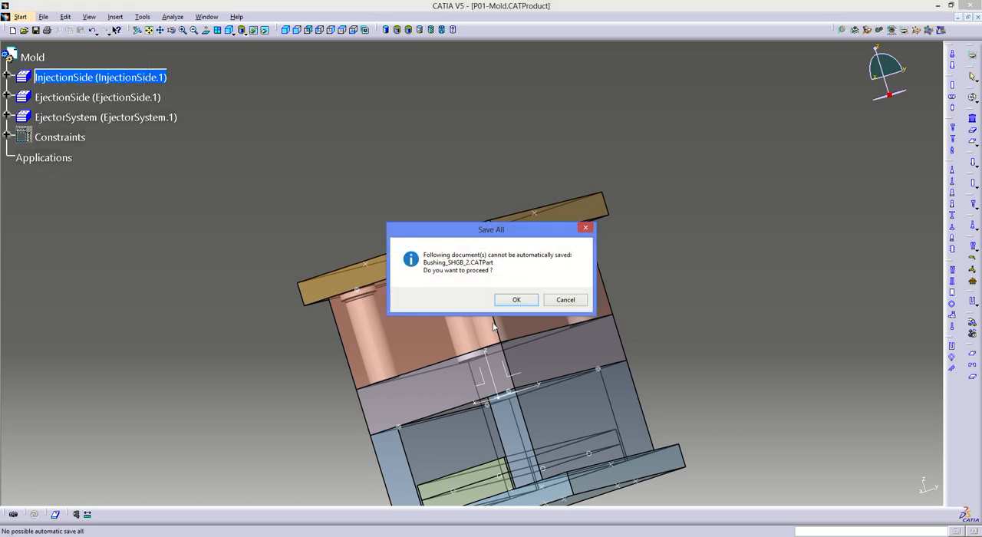
{"action": "left_click", "coordinate": [516, 300]}
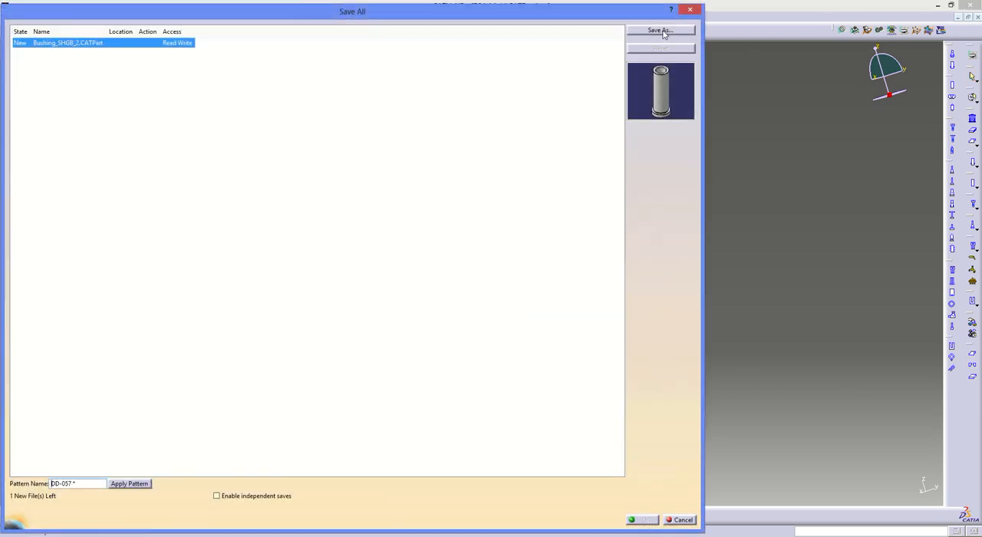
{"action": "left_click", "coordinate": [661, 31]}
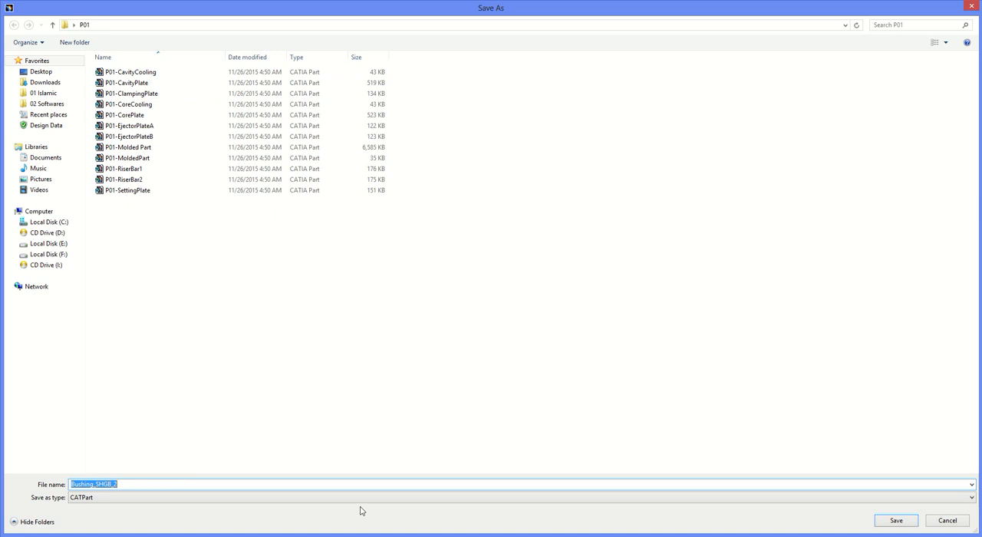
{"action": "key", "text": "Home"}
{"action": "type", "text": "P01-"}
{"action": "key", "text": "Return"}
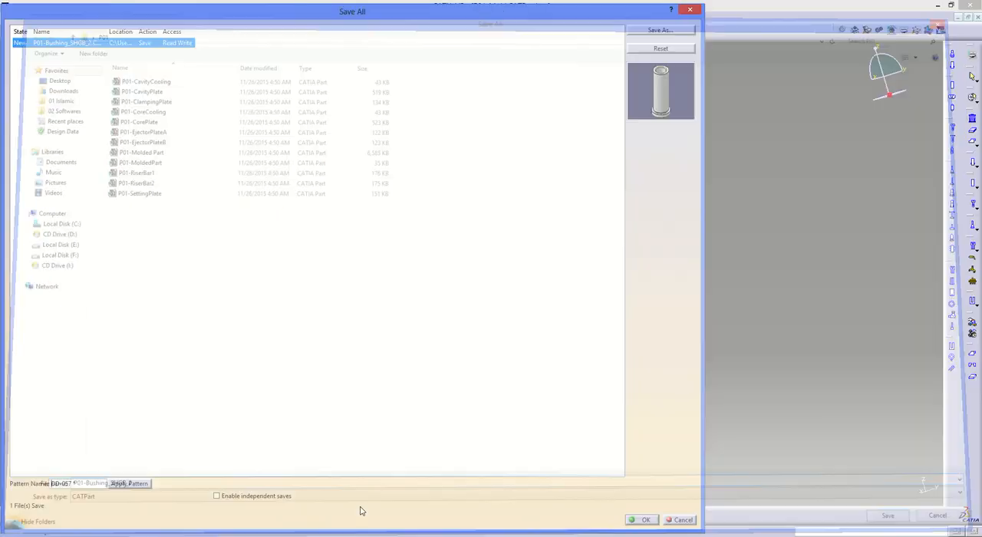
{"action": "left_click", "coordinate": [642, 521]}
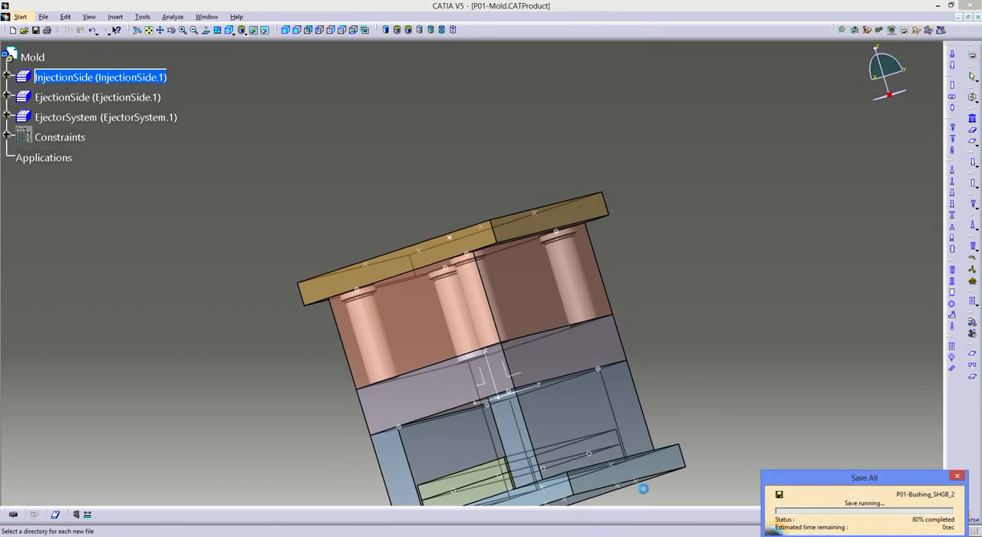
- Switch to LKM Moldbase.pdf in Adobe Reader, examine the screw sizes and positions for mold base 1518, and return to CATIA
{"action": "middle_click_drag", "start_coordinate": [478, 85], "coordinate": [562, 198]}
{"action": "left_click", "coordinate": [562, 198]}
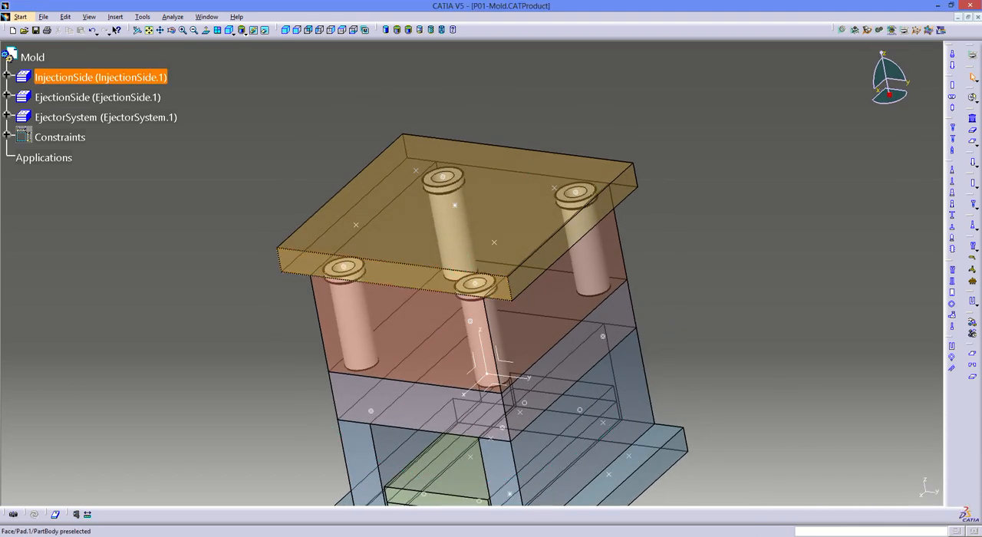
{"action": "key", "text": "alt+Tab"}
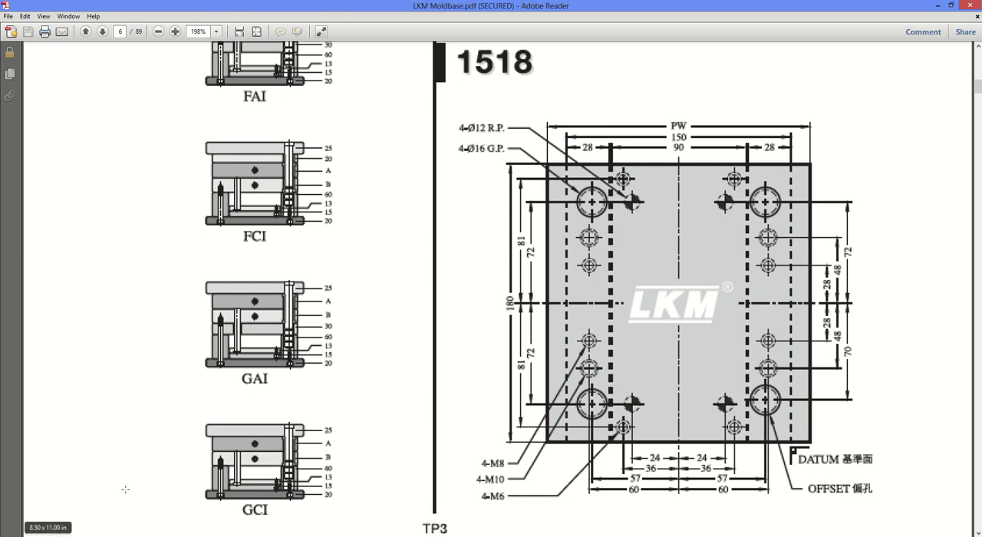
{"action": "key", "text": "alt+Tab"}
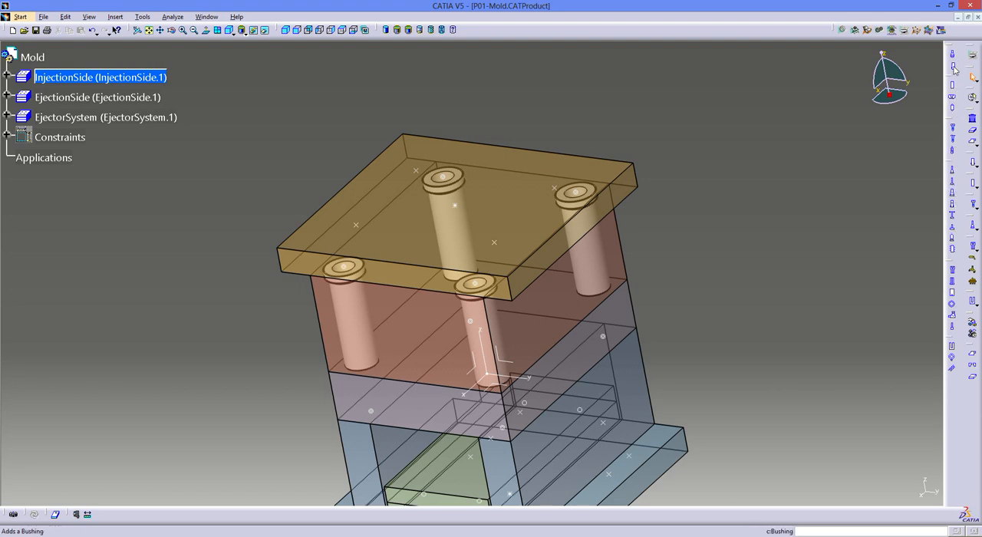
- Start a new cap screw and choose the LKM reference SHCS-10x50 from the supplier catalogue
{"action": "left_click", "coordinate": [954, 132]}
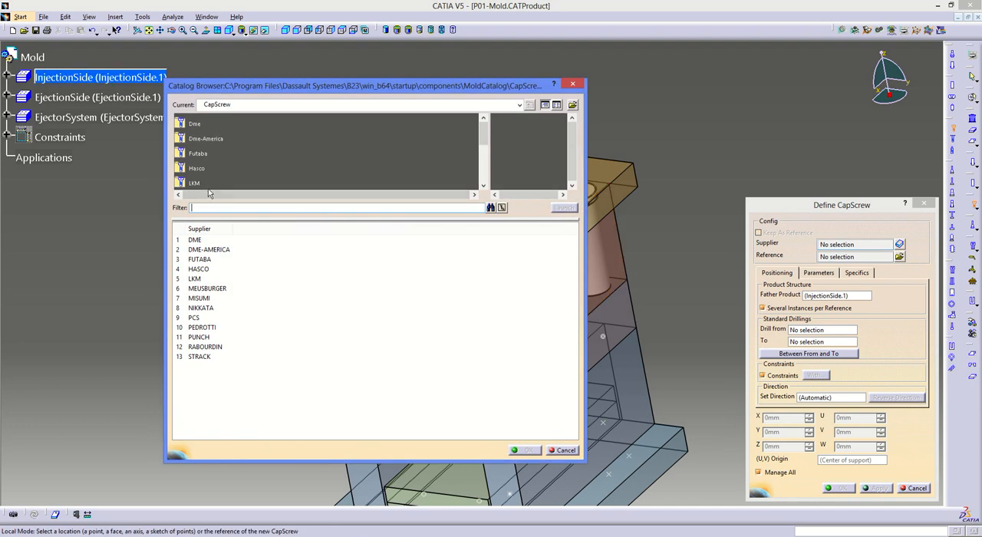
{"action": "double_click", "coordinate": [195, 183]}
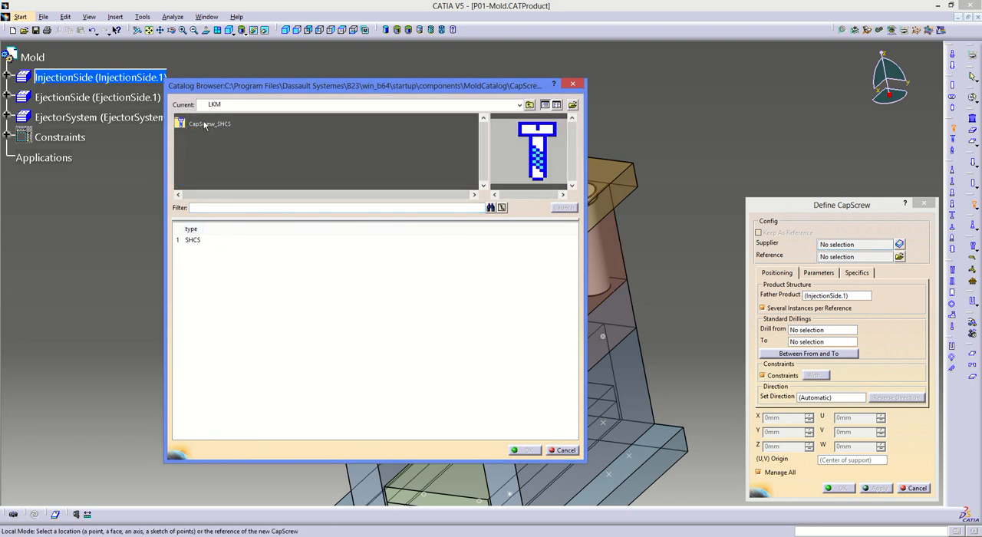
{"action": "double_click", "coordinate": [193, 239]}
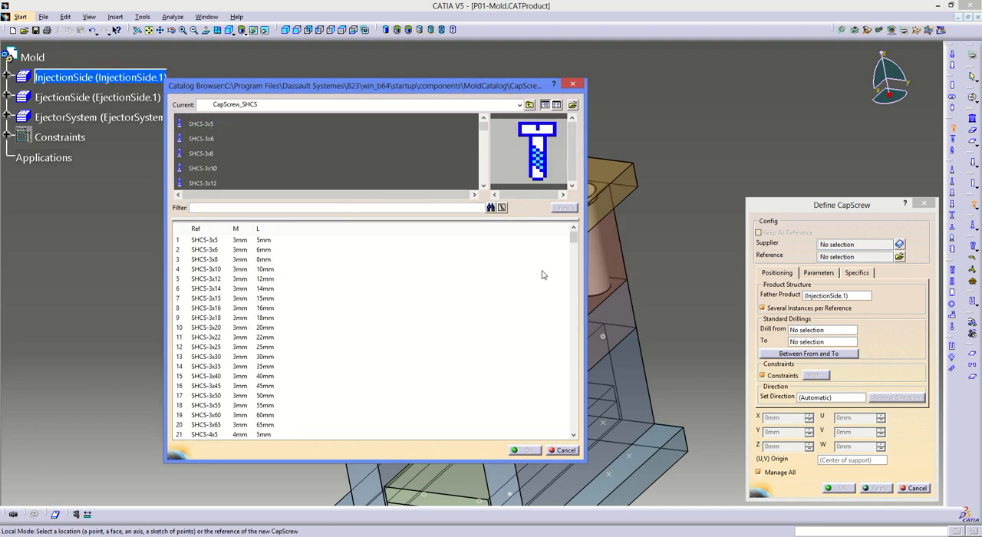
{"action": "left_click_drag", "start_coordinate": [574, 237], "coordinate": [573, 255]}
{"action": "scroll", "coordinate": [460, 355], "scroll_direction": "down", "scroll_amount": 20}
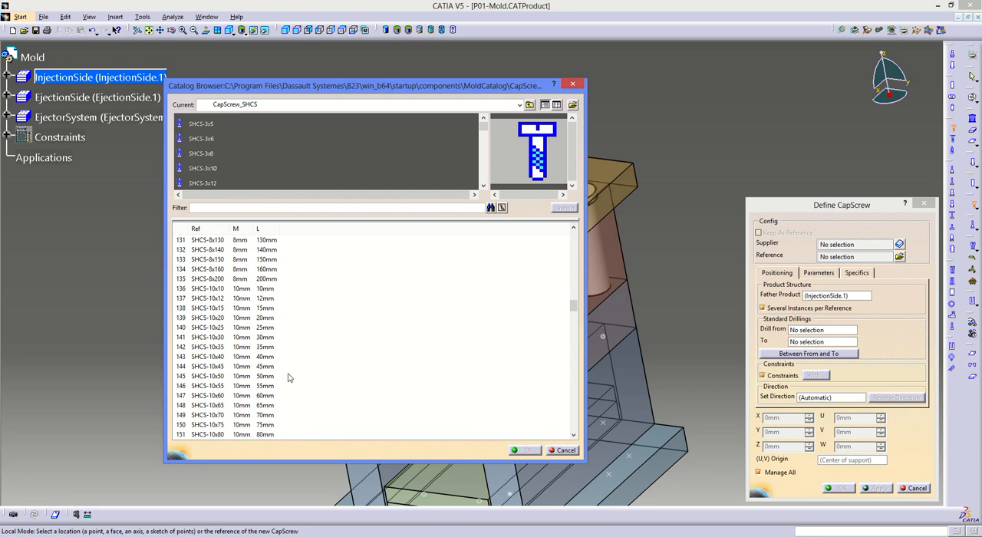
{"action": "double_click", "coordinate": [244, 376]}
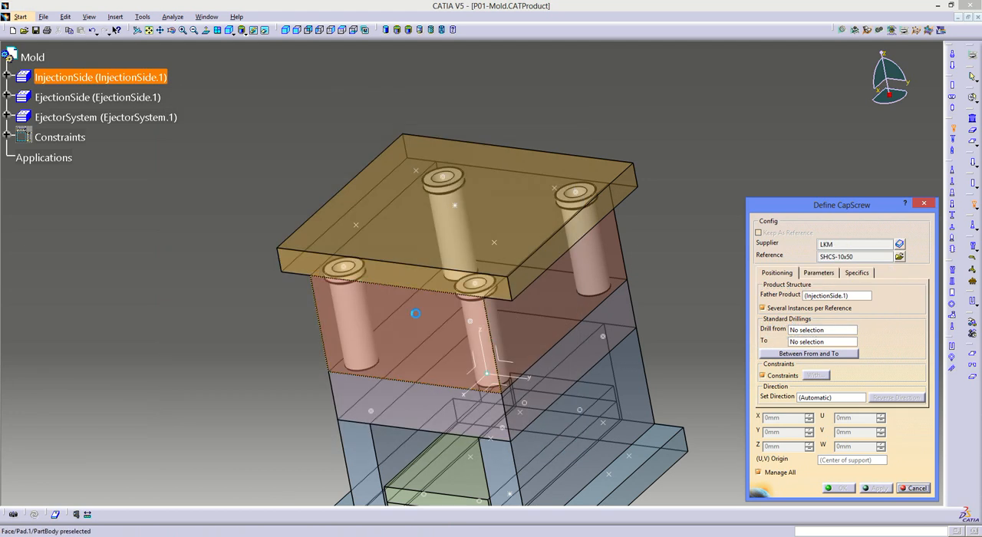
- Place the cap screws at the clamping plate's four screw points with reversed direction, drilling from ClampingPlate.1 to CavityPlate.1
{"action": "middle_click_drag", "start_coordinate": [386, 309], "coordinate": [498, 243]}
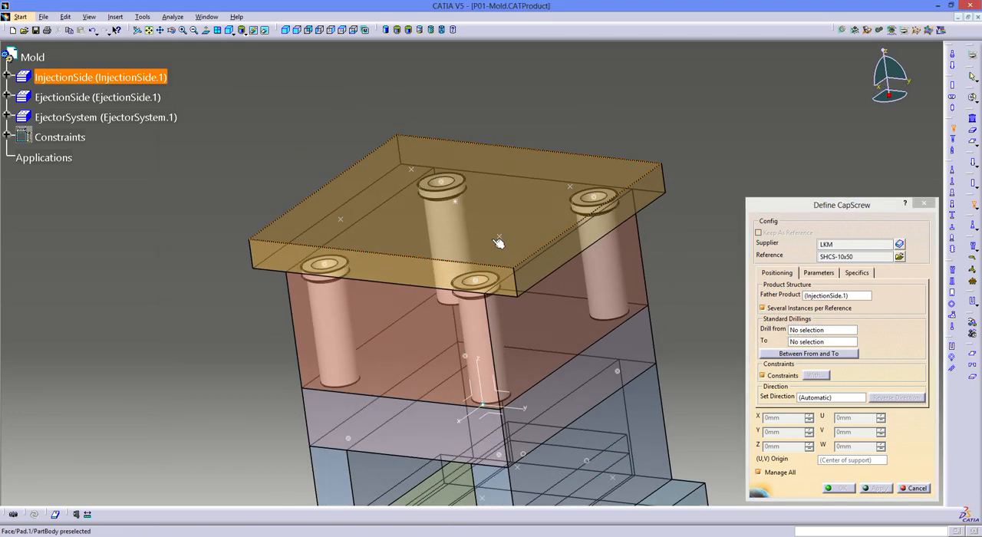
{"action": "left_click", "coordinate": [519, 308]}
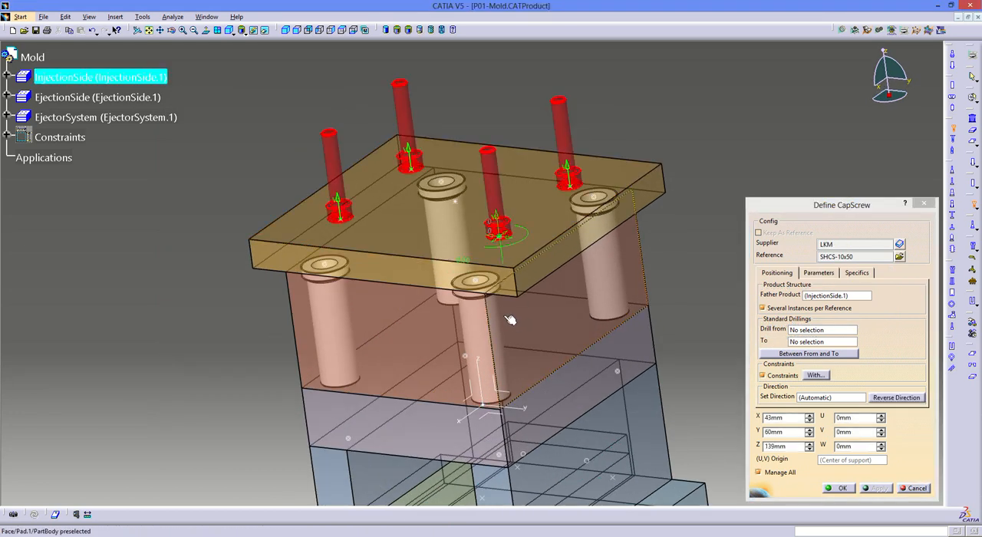
{"action": "left_click", "coordinate": [911, 397]}
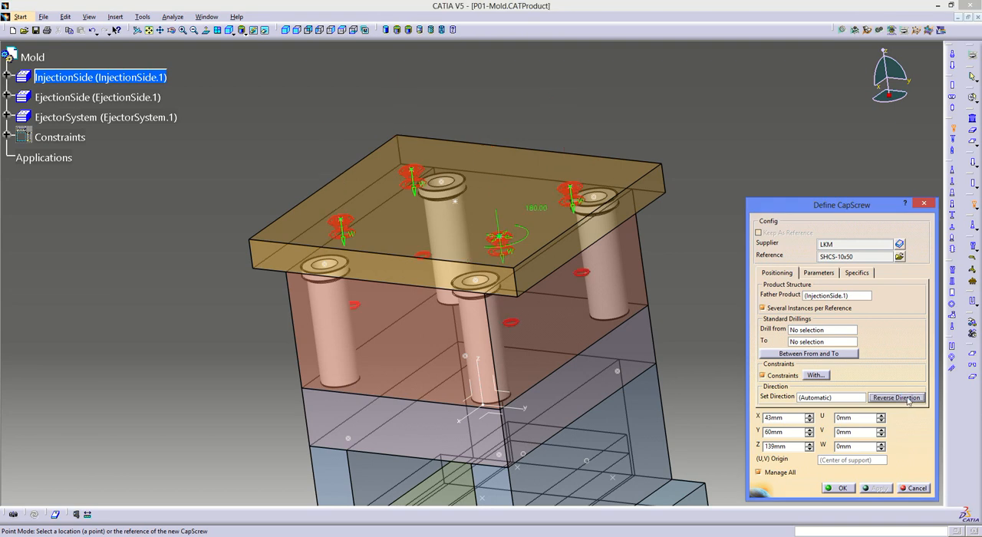
{"action": "left_click", "coordinate": [799, 331]}
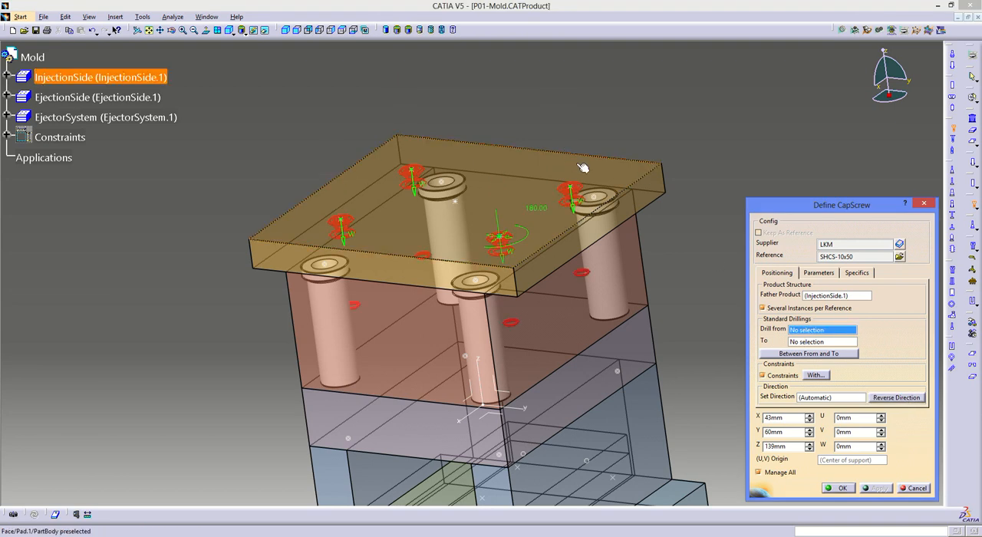
{"action": "left_click", "coordinate": [599, 186]}
{"action": "left_click", "coordinate": [800, 341]}
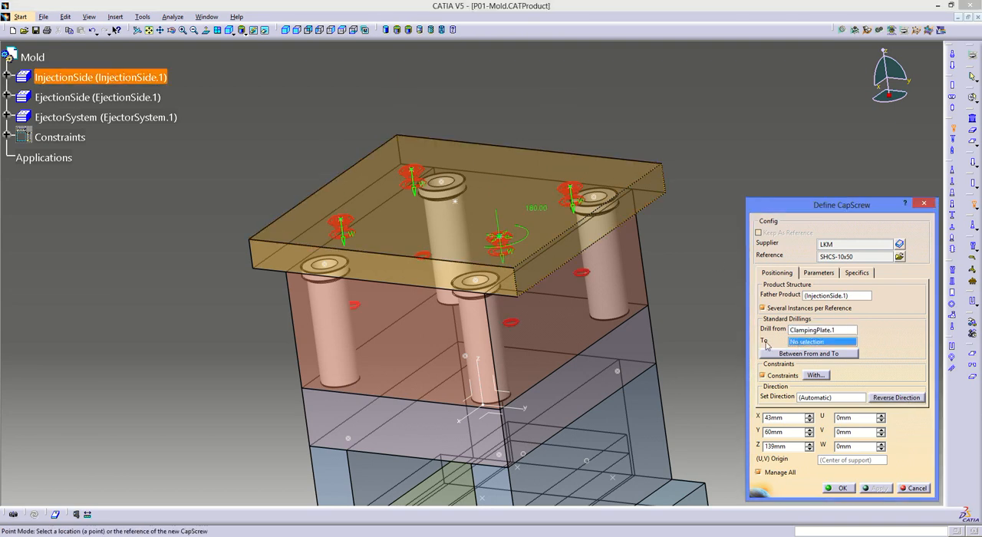
{"action": "left_click", "coordinate": [588, 316]}
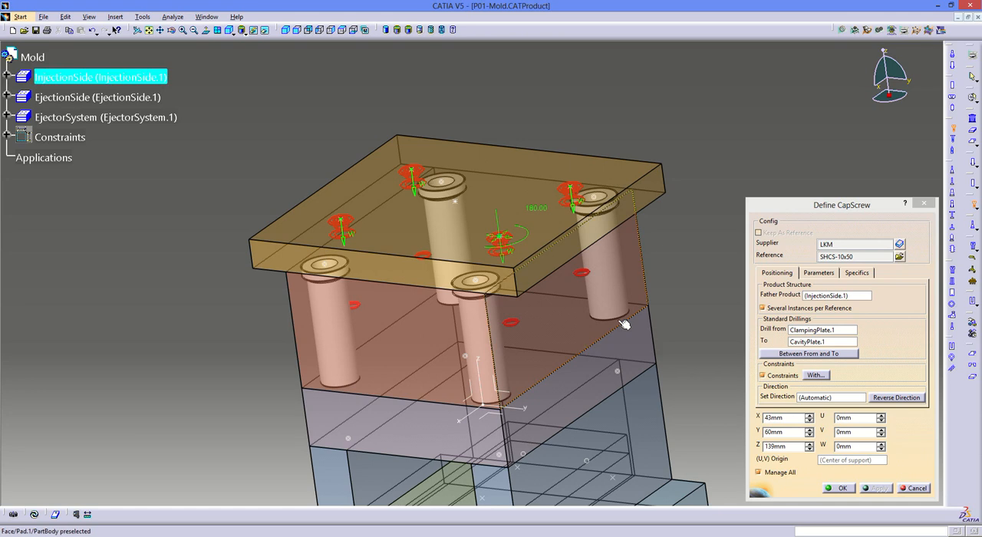
{"action": "left_click", "coordinate": [841, 488]}
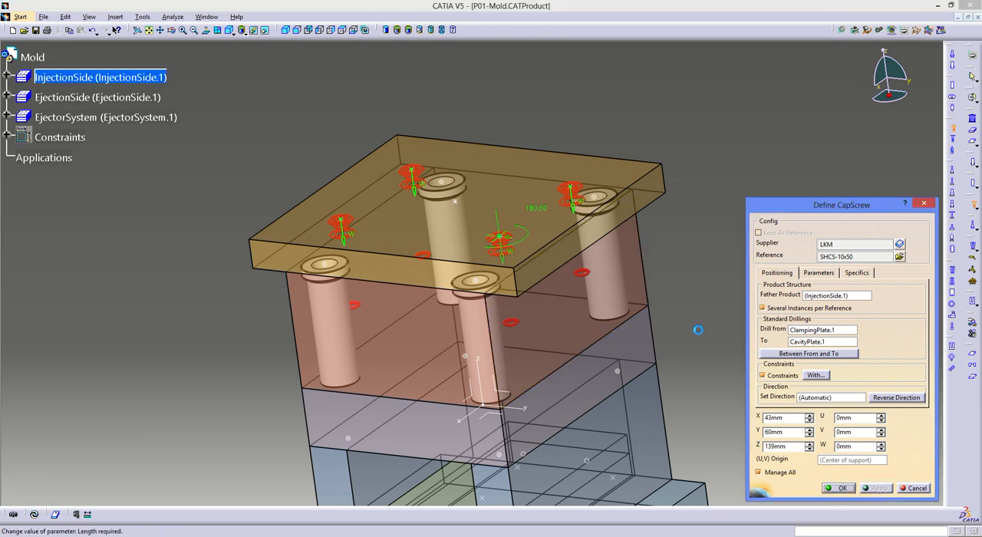
{"action": "middle_click_drag", "start_coordinate": [615, 263], "coordinate": [588, 227]}
{"action": "middle_click_drag", "start_coordinate": [445, 427], "coordinate": [467, 412]}
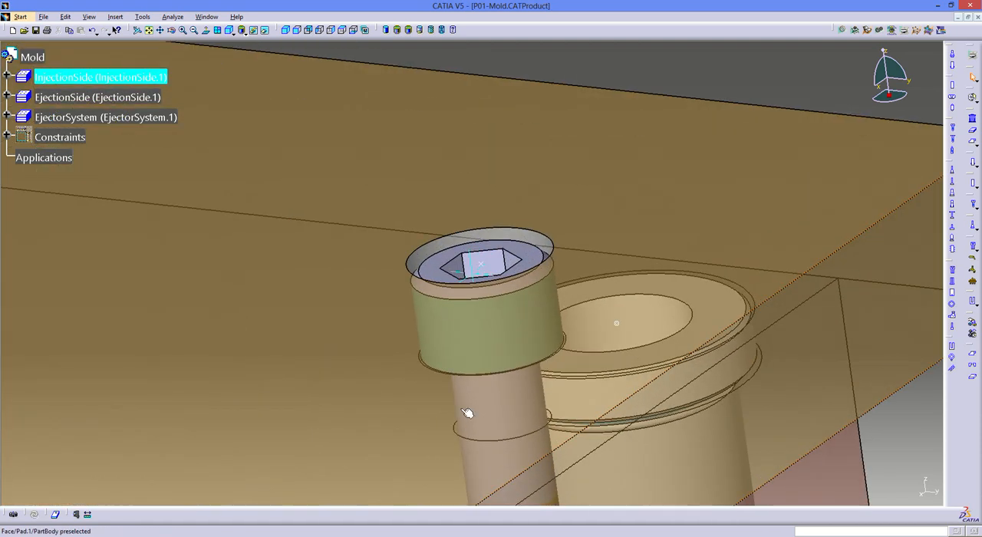
{"action": "middle_click_drag", "start_coordinate": [424, 302], "coordinate": [417, 245]}
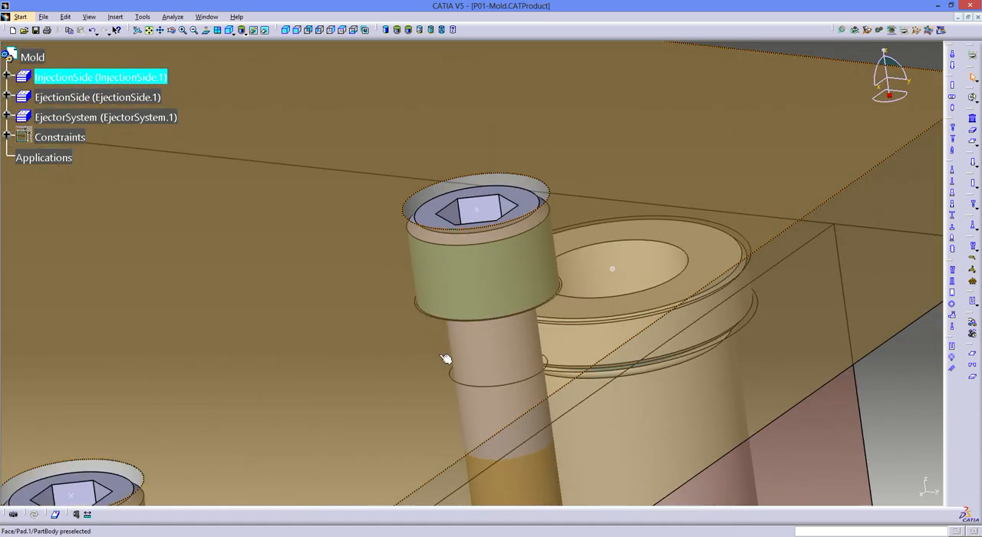
- Save all documents, storing the new cap screw part as P01-CapScrew_SHCS_2 in the P01 folder
{"action": "middle_click_drag", "start_coordinate": [480, 429], "coordinate": [619, 391]}
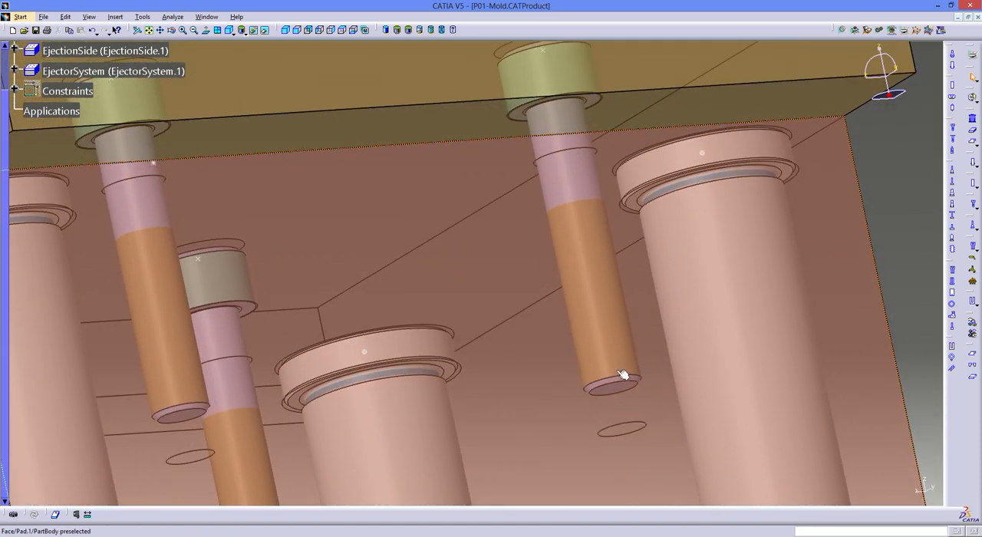
{"action": "middle_click_drag", "start_coordinate": [611, 346], "coordinate": [463, 334]}
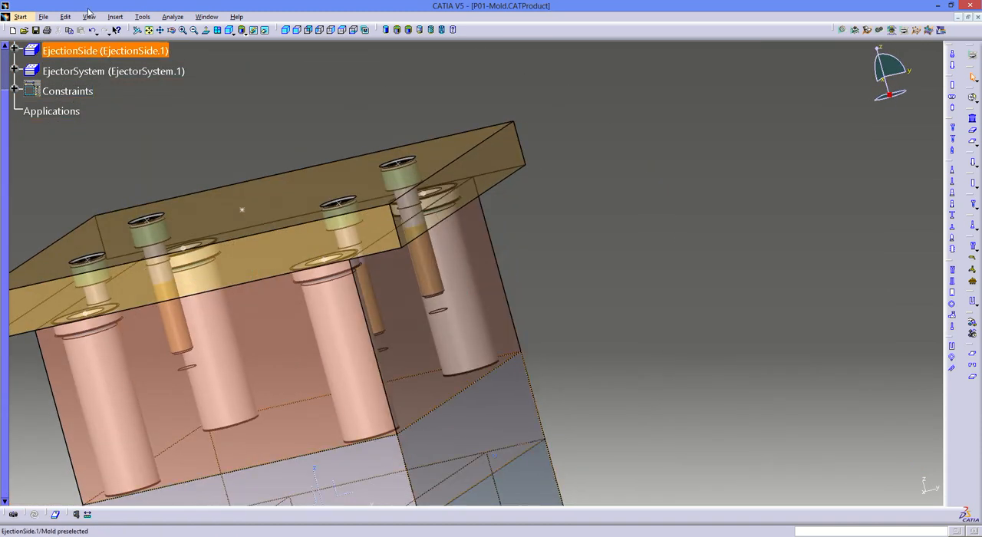
{"action": "left_click", "coordinate": [43, 16]}
{"action": "left_click", "coordinate": [62, 81]}
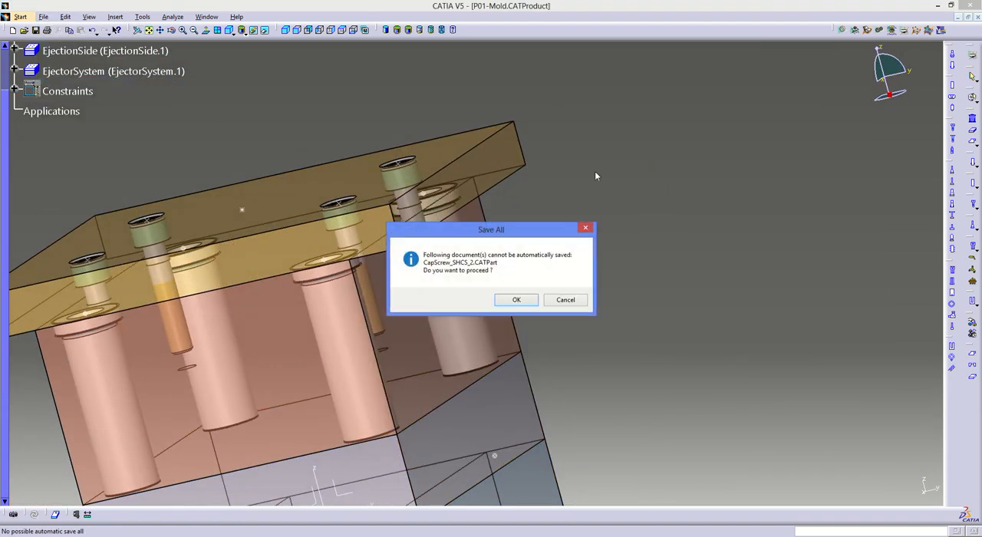
{"action": "left_click", "coordinate": [506, 300]}
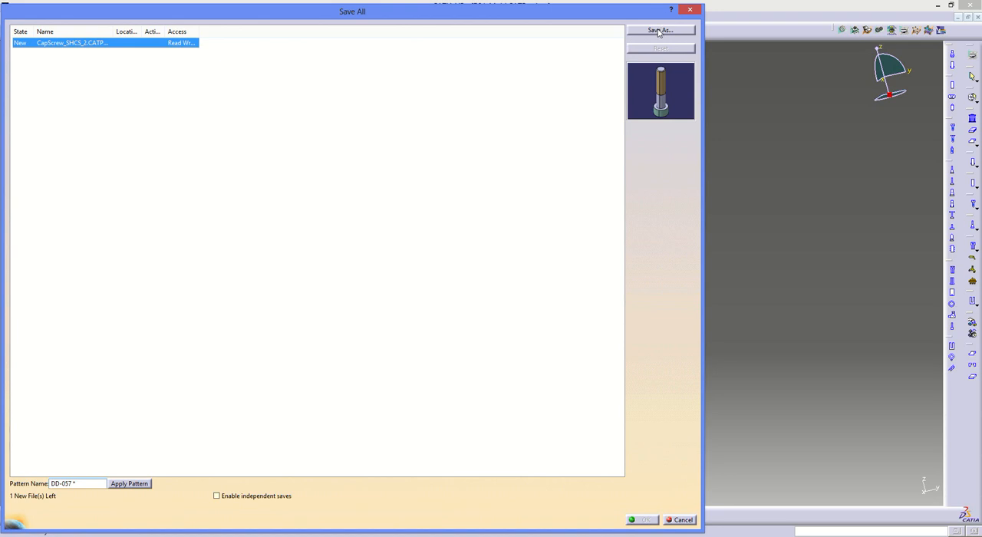
{"action": "left_click", "coordinate": [658, 30]}
{"action": "key", "text": "Home"}
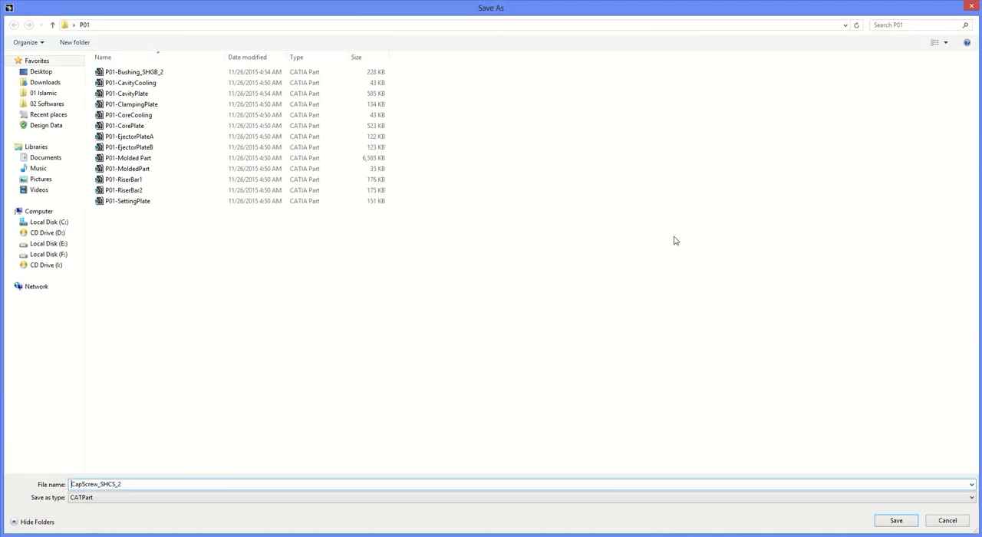
{"action": "type", "text": "P01-"}
{"action": "key", "text": "Return"}
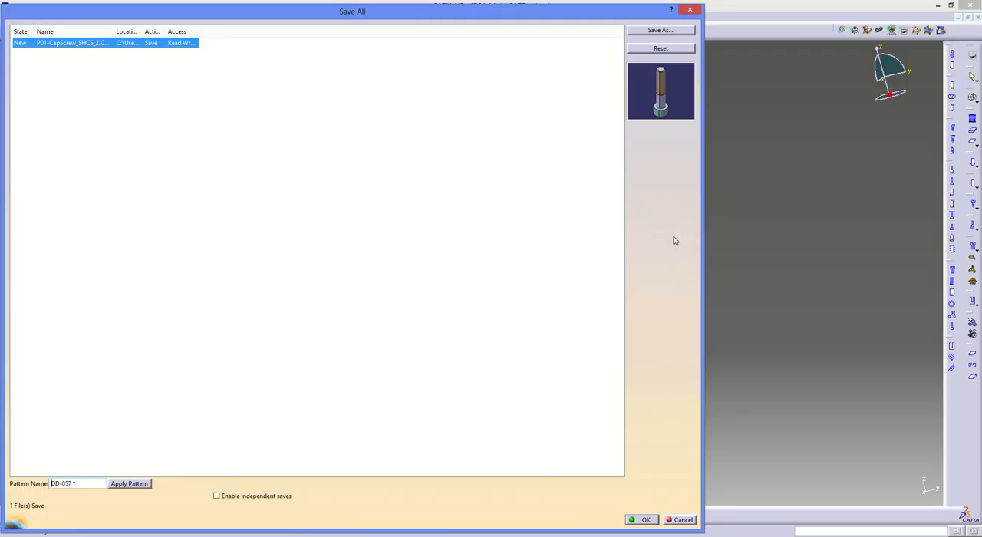
{"action": "left_click", "coordinate": [641, 519]}
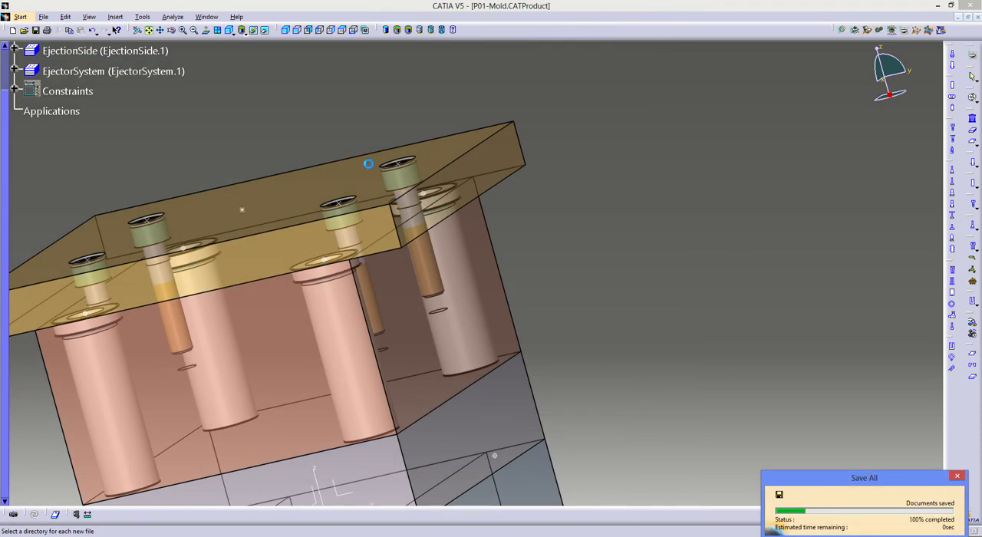
- Highlight InjectionSide and examine its plates, bushings and cap screws within the mold assembly
{"action": "middle_click_drag", "start_coordinate": [369, 163], "coordinate": [424, 198]}
{"action": "scroll", "coordinate": [85, 130], "scroll_direction": "up", "scroll_amount": 3}
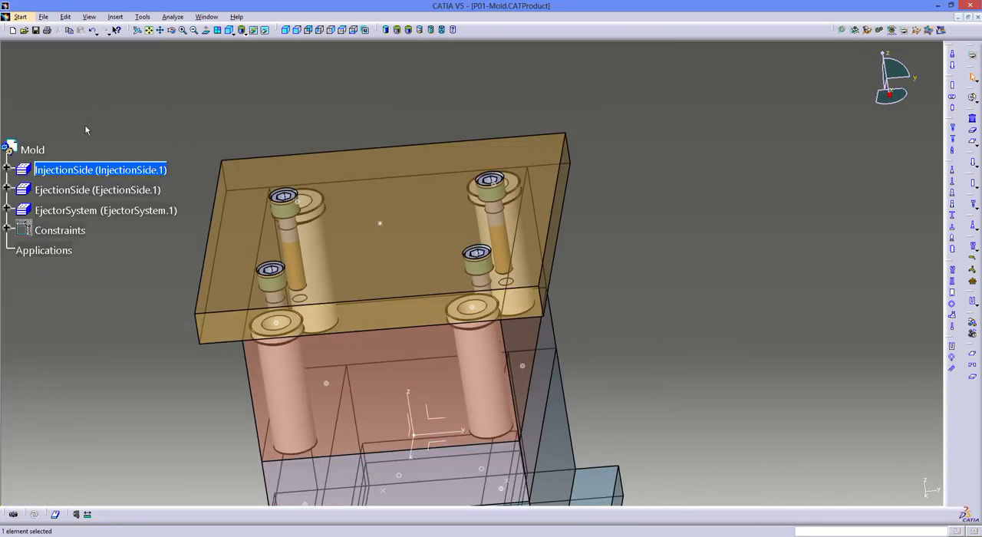
{"action": "left_click", "coordinate": [81, 172]}
{"action": "middle_click_drag", "start_coordinate": [375, 117], "coordinate": [549, 5]}
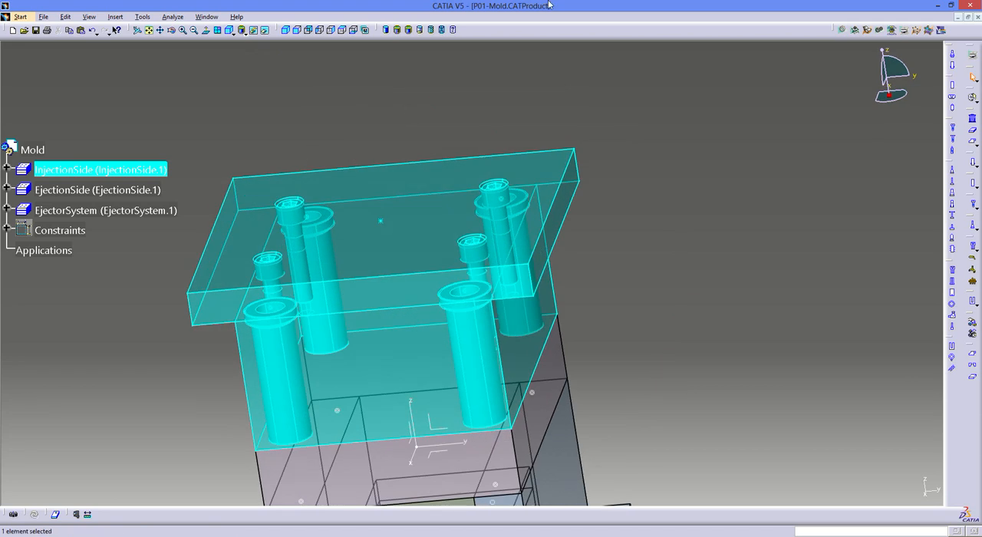
{"action": "left_click", "coordinate": [627, 156]}
{"action": "scroll", "coordinate": [548, 226], "scroll_direction": "up", "scroll_amount": 1}
{"action": "scroll", "coordinate": [547, 215], "scroll_direction": "down", "scroll_amount": 1}
{"action": "middle_click_drag", "start_coordinate": [549, 226], "coordinate": [388, 146]}
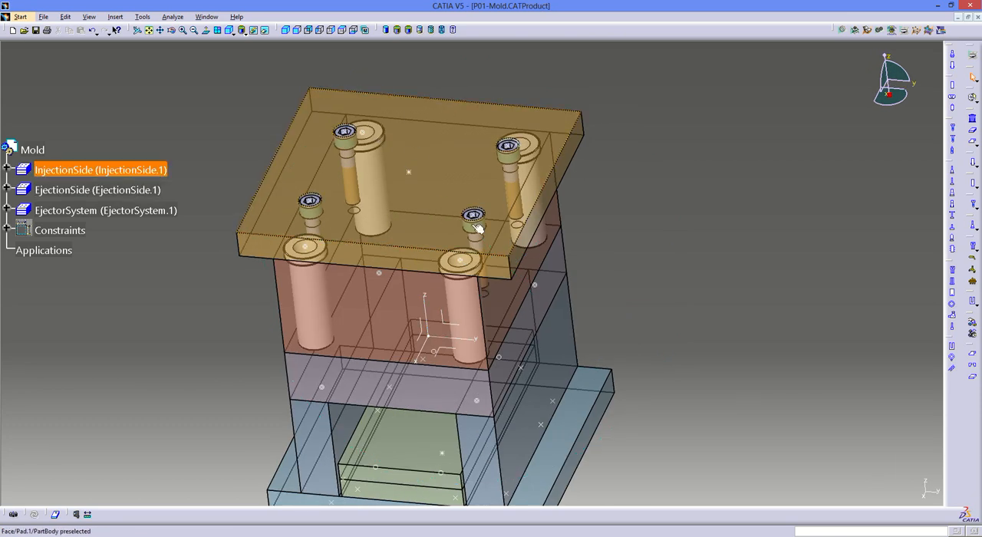
{"action": "middle_click_drag", "start_coordinate": [464, 209], "coordinate": [513, 252]}
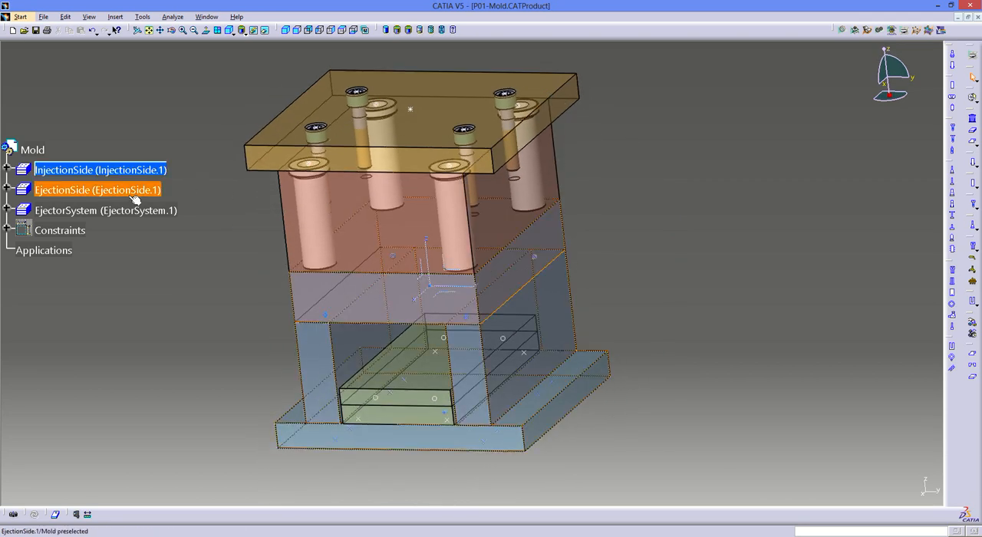
- Make EjectionSide the active product and review which components sit under InjectionSide in the tree
{"action": "left_click", "coordinate": [101, 193]}
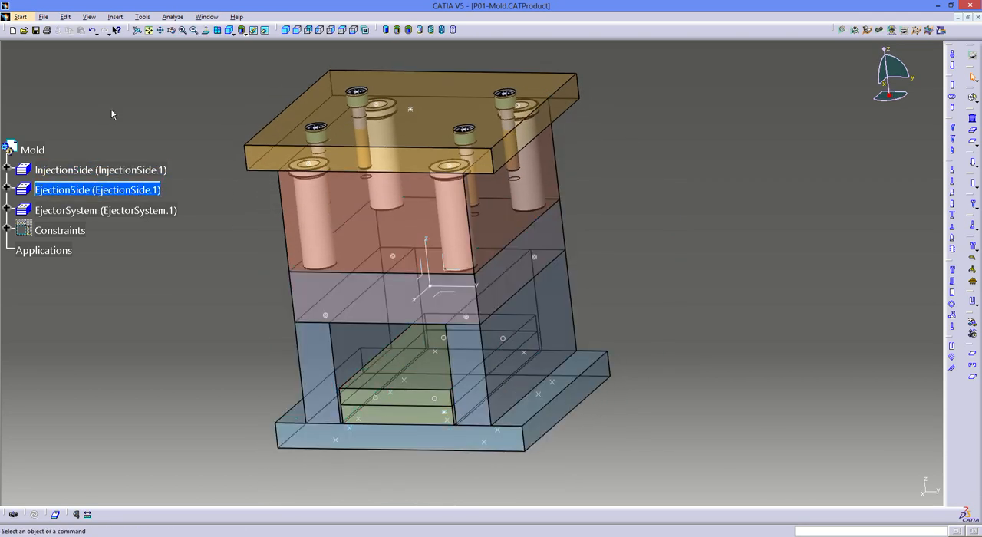
{"action": "left_click", "coordinate": [6, 170]}
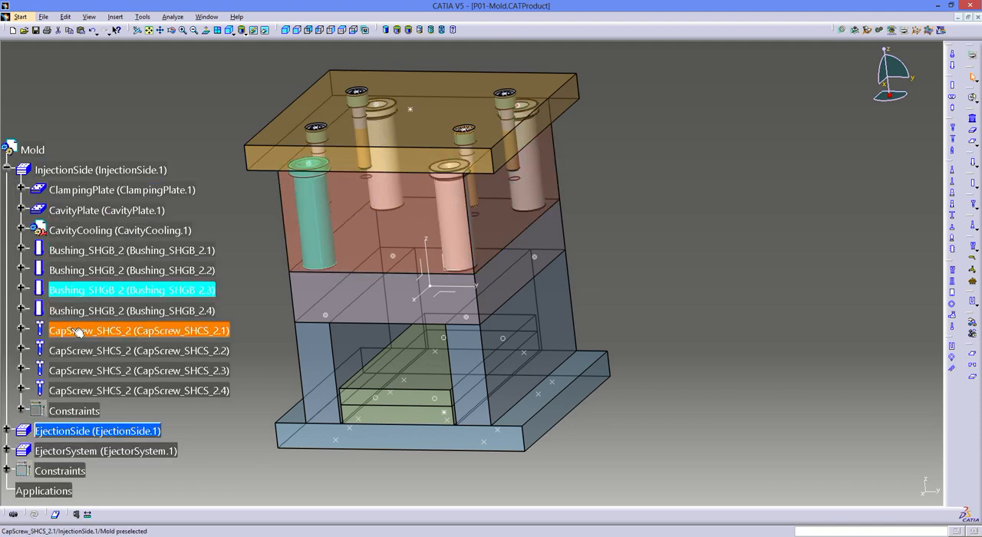
{"action": "left_click", "coordinate": [92, 430]}
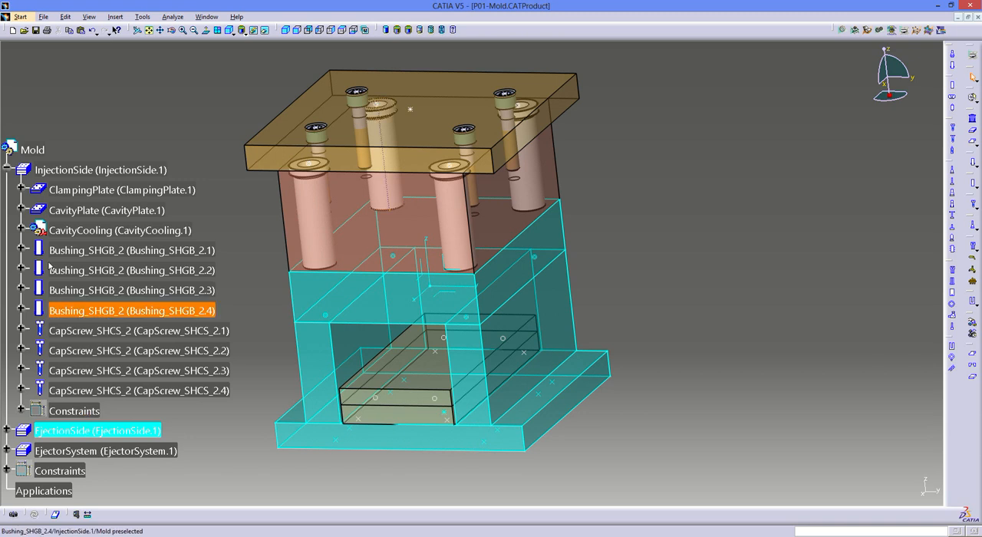
{"action": "left_click", "coordinate": [7, 169]}
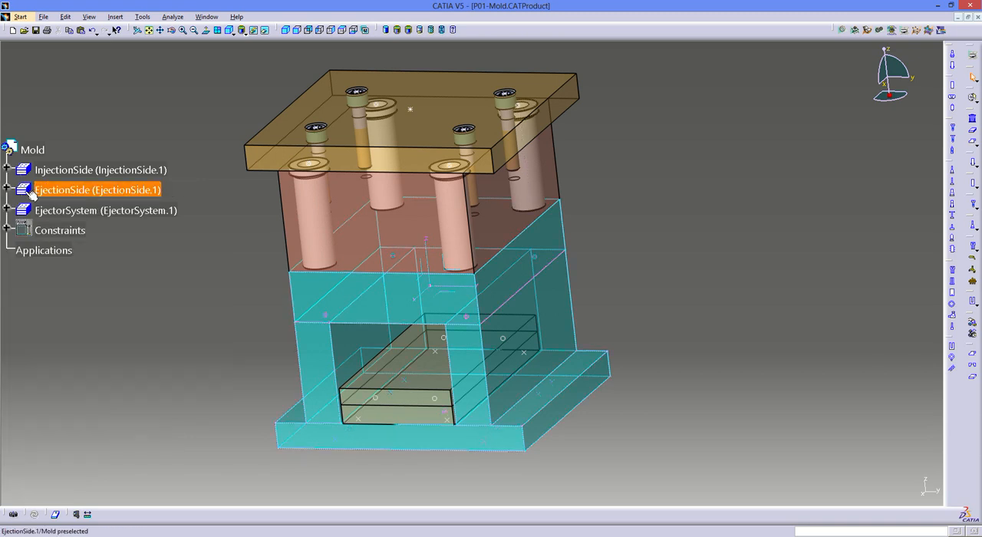
{"action": "left_click", "coordinate": [131, 289]}
{"action": "scroll", "coordinate": [432, 381], "scroll_direction": "up", "scroll_amount": 1}
{"action": "middle_click_drag", "start_coordinate": [429, 380], "coordinate": [419, 350]}
{"action": "scroll", "coordinate": [419, 350], "scroll_direction": "down", "scroll_amount": 1}
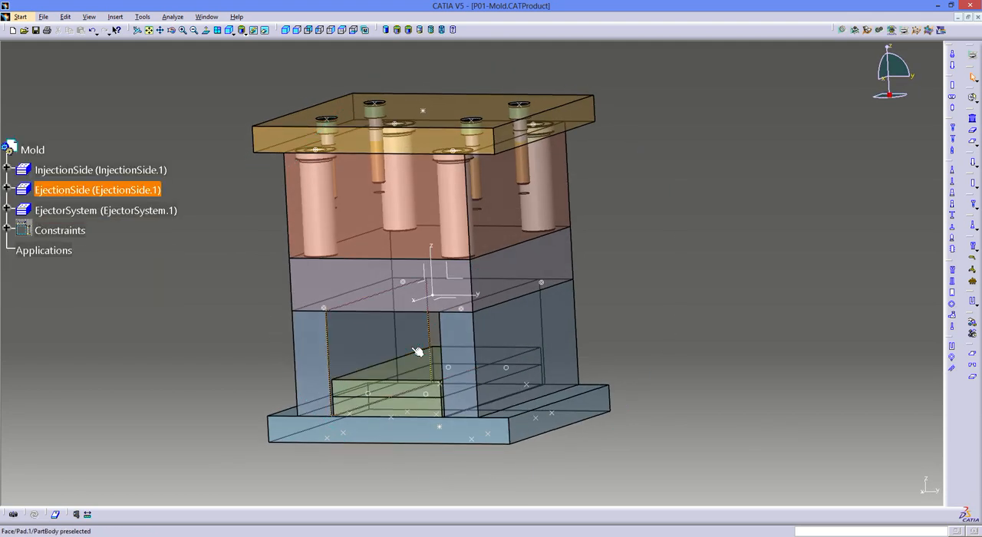
- Start a new leader pin and choose the LKM reference GP16-110 from the LeaderPin_GP supplier catalogue
{"action": "left_click", "coordinate": [953, 56]}
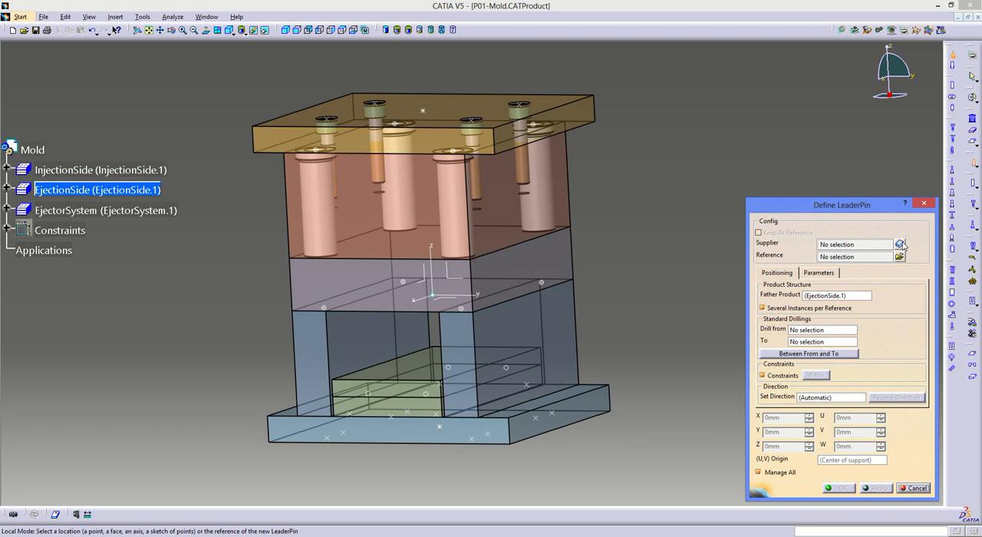
{"action": "left_click", "coordinate": [899, 244]}
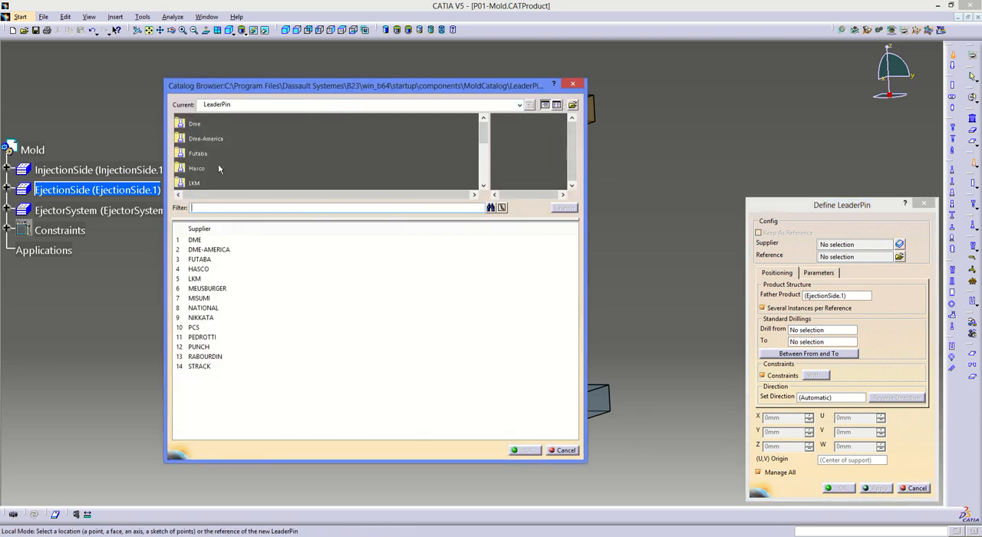
{"action": "double_click", "coordinate": [195, 183]}
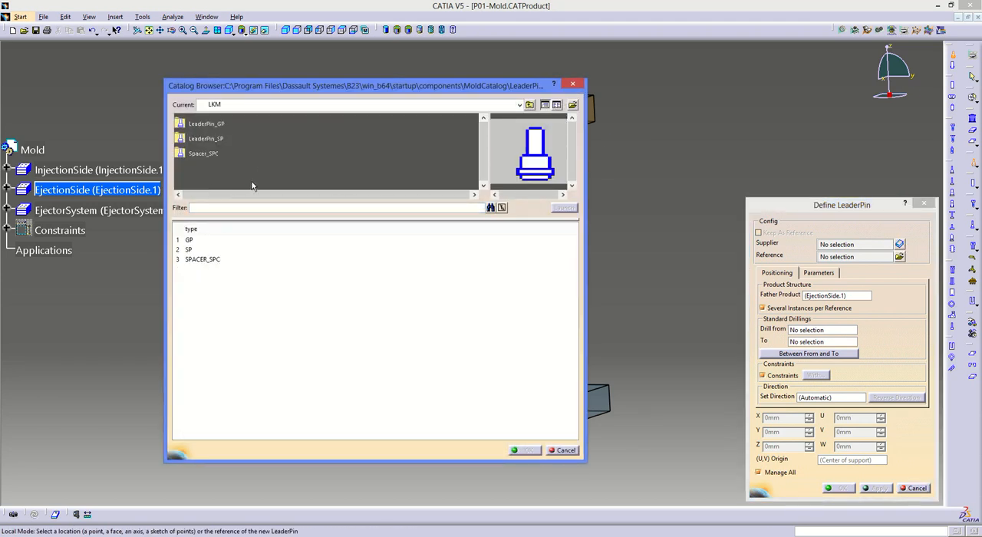
{"action": "left_click", "coordinate": [205, 123]}
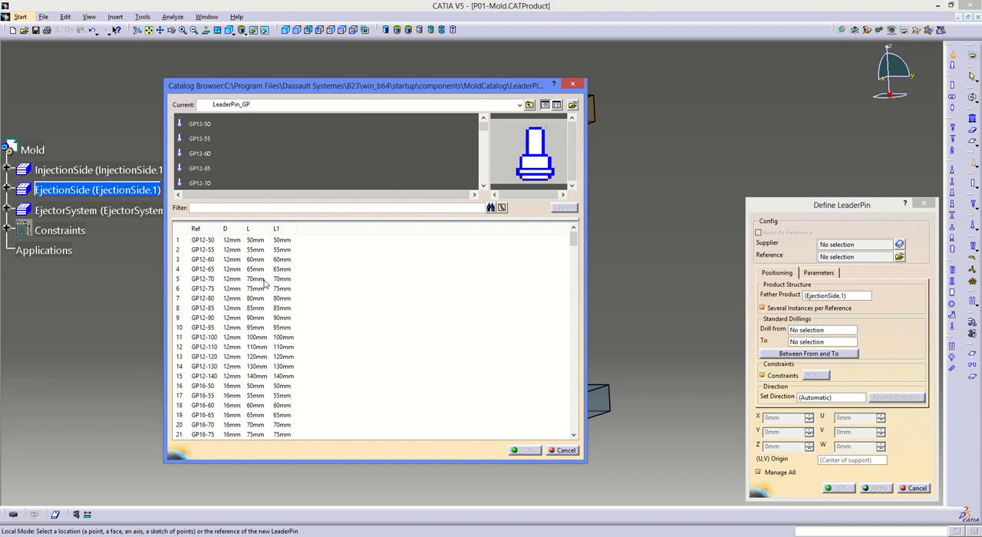
{"action": "left_click", "coordinate": [238, 375]}
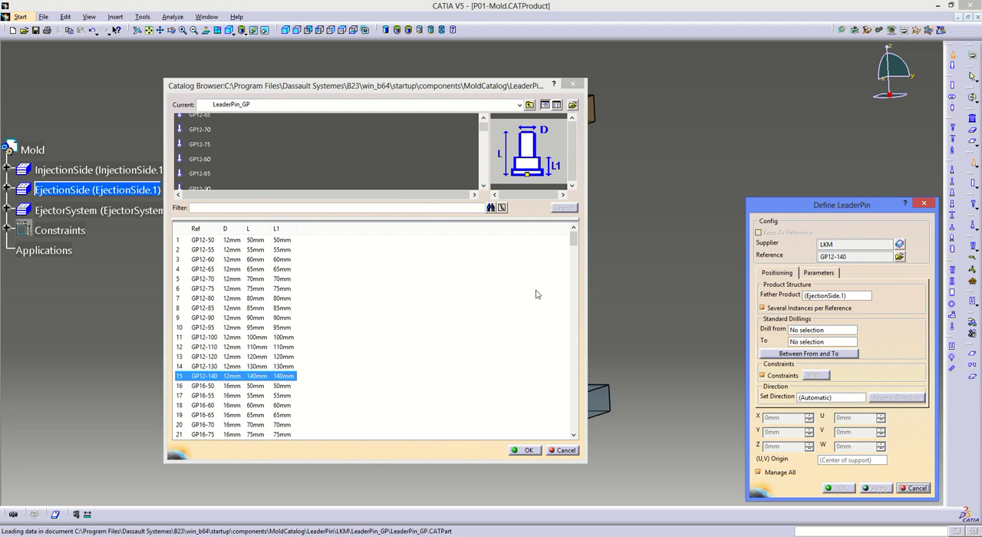
{"action": "left_click", "coordinate": [573, 434]}
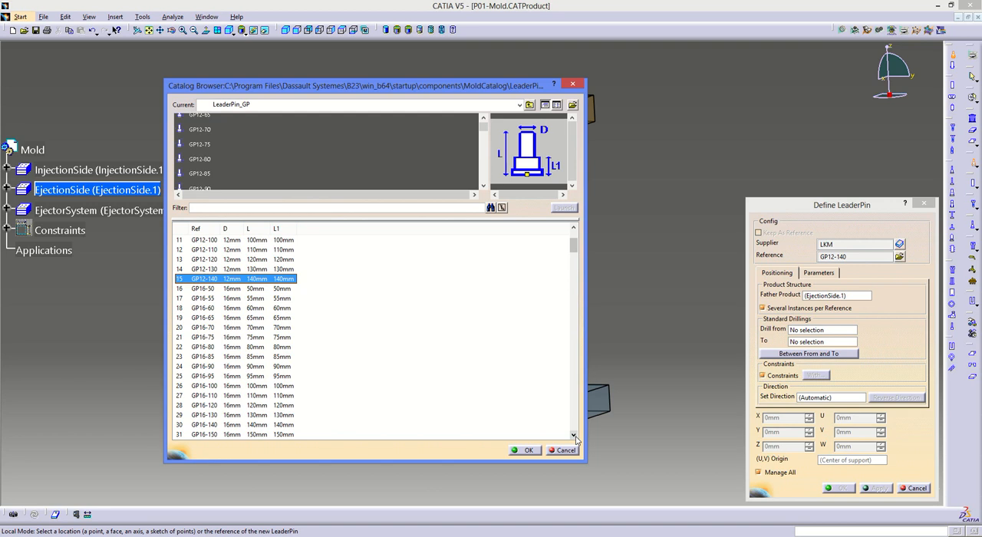
{"action": "left_click", "coordinate": [228, 396]}
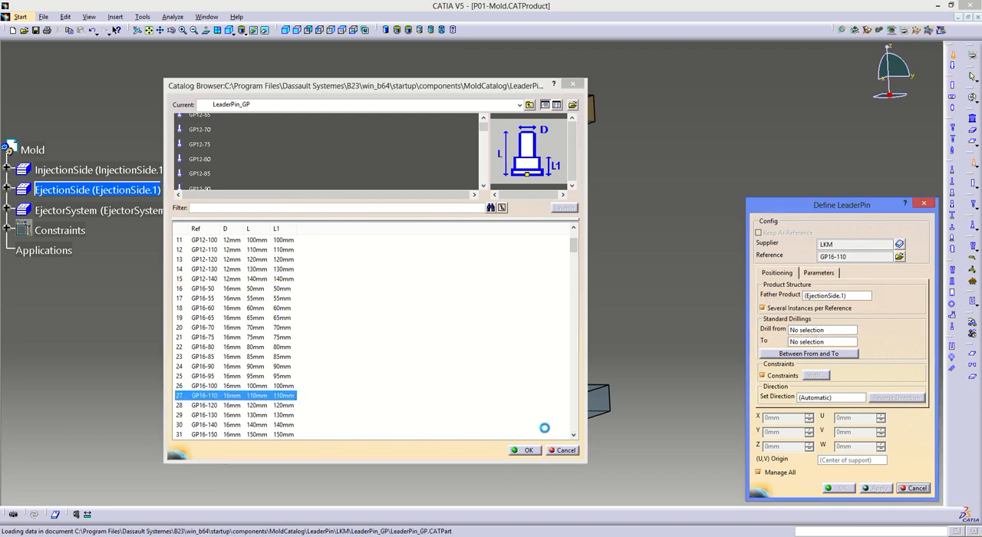
{"action": "left_click", "coordinate": [518, 449]}
- Place the leader pins at the core plate's four guide points under EjectionSide, drilling from CorePlate.1
{"action": "mouse_move", "coordinate": [454, 329]}
{"action": "middle_mouse_down"}
{"action": "mouse_move", "coordinate": [438, 340]}
{"action": "mouse_move", "coordinate": [460, 327]}
{"action": "middle_mouse_up"}
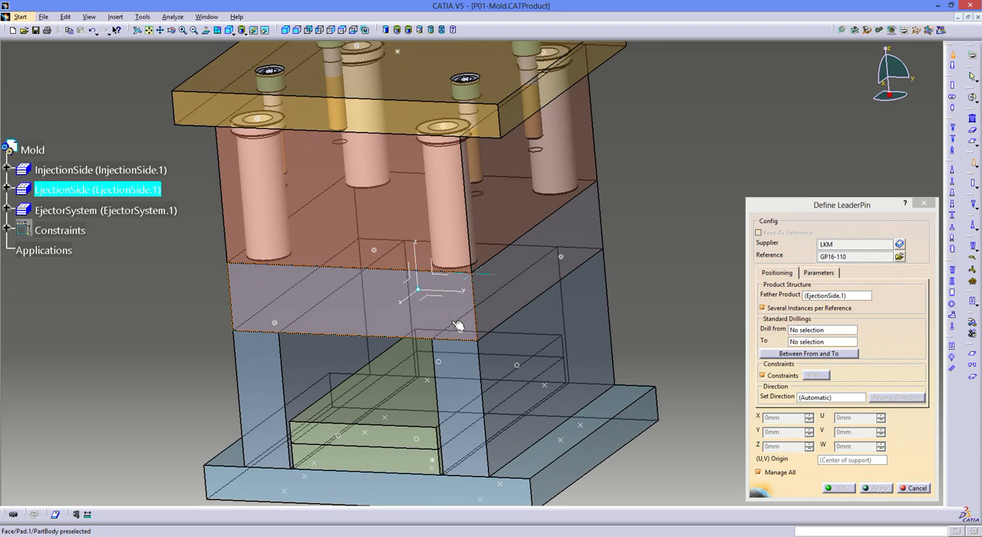
{"action": "left_click", "coordinate": [515, 382]}
{"action": "middle_click_drag", "start_coordinate": [531, 371], "coordinate": [491, 255]}
{"action": "middle_click", "coordinate": [566, 261]}
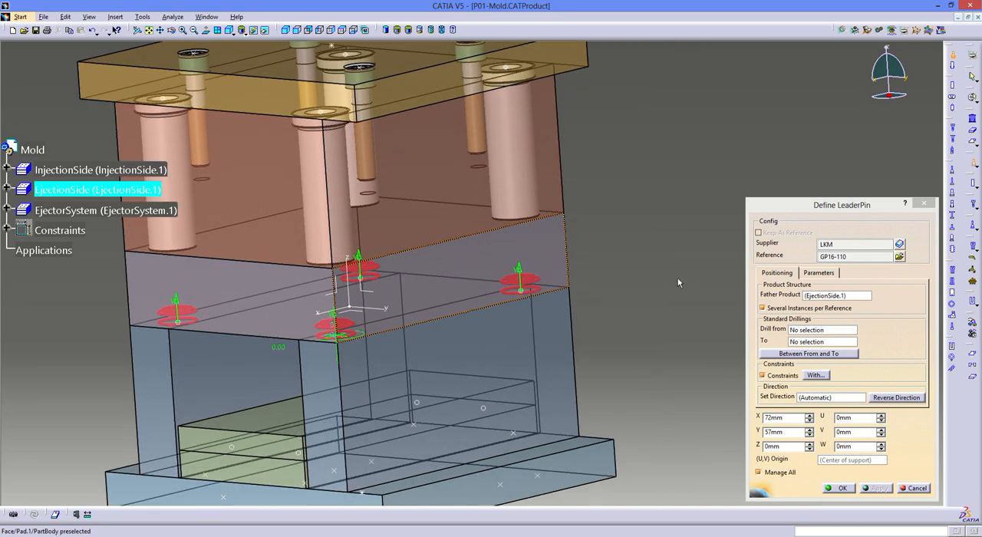
{"action": "left_click", "coordinate": [819, 330]}
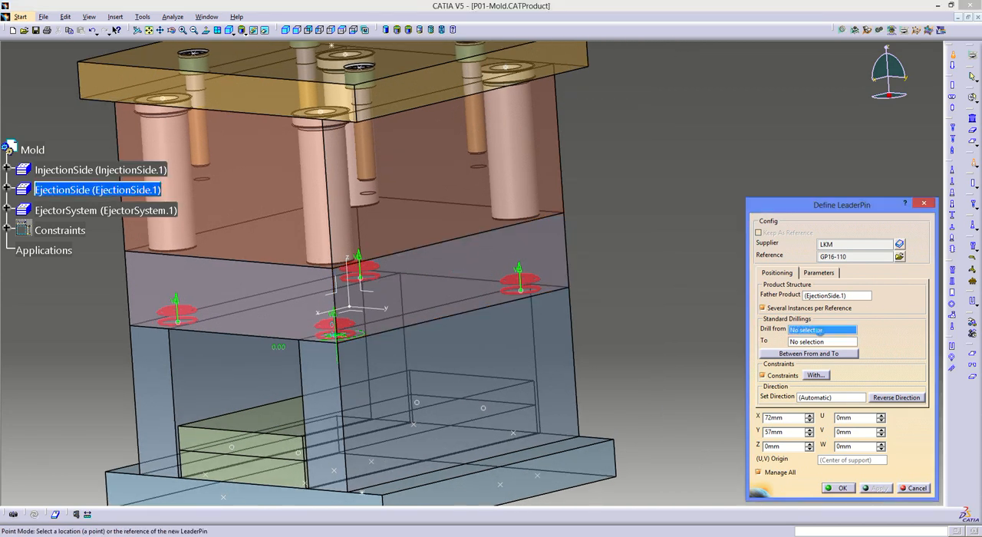
{"action": "left_click", "coordinate": [477, 258]}
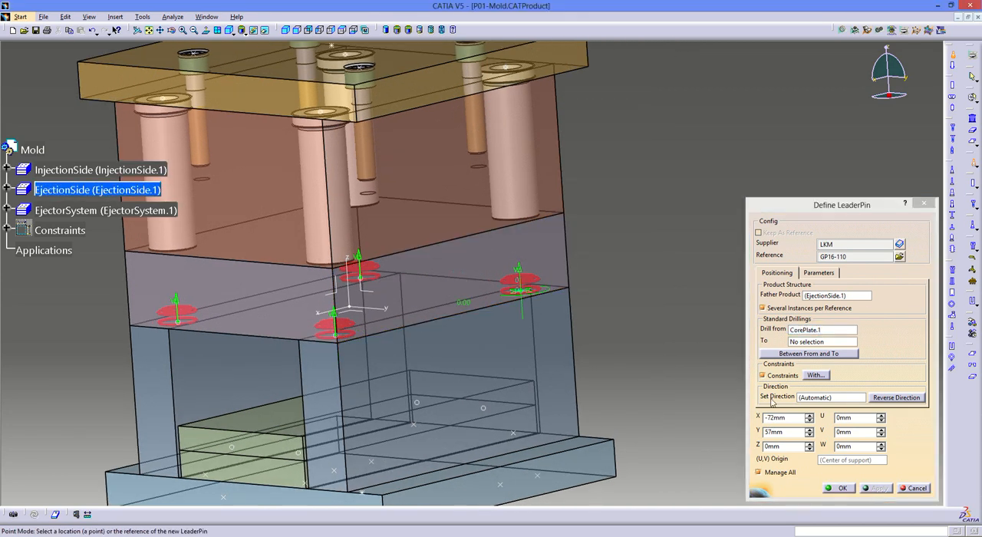
{"action": "left_click", "coordinate": [834, 489]}
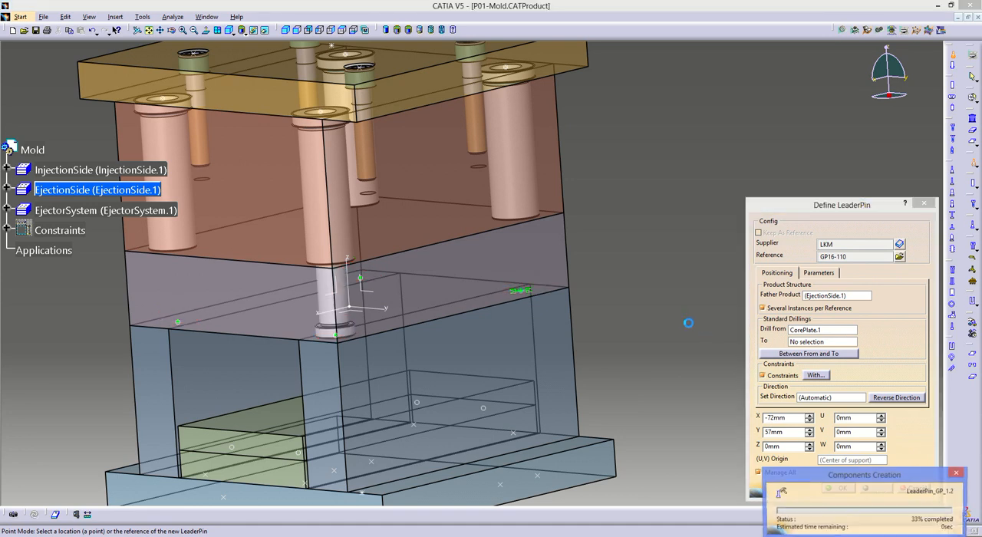
- Hide InjectionSide and inspect the four leader pins in the core plate
{"action": "middle_click_drag", "start_coordinate": [504, 335], "coordinate": [188, 481]}
{"action": "right_click", "coordinate": [49, 170]}
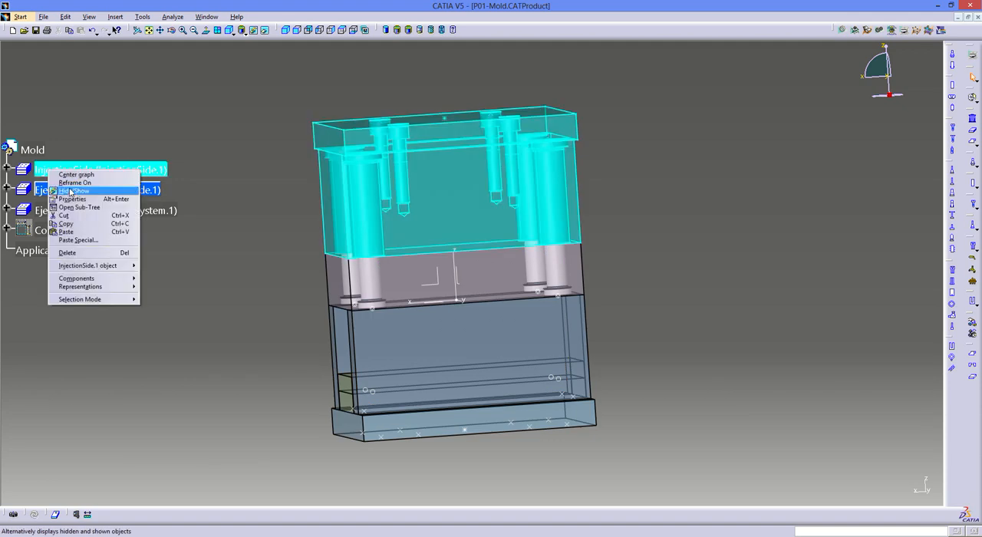
{"action": "left_click", "coordinate": [69, 192]}
{"action": "middle_click_drag", "start_coordinate": [444, 186], "coordinate": [468, 220]}
{"action": "middle_click_drag", "start_coordinate": [395, 356], "coordinate": [473, 252]}
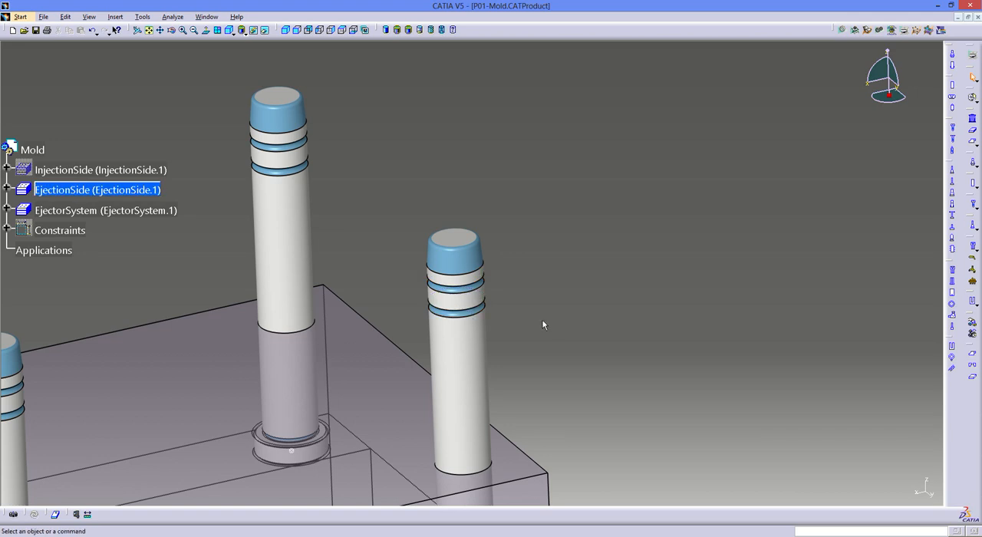
{"action": "middle_click_drag", "start_coordinate": [541, 319], "coordinate": [361, 379]}
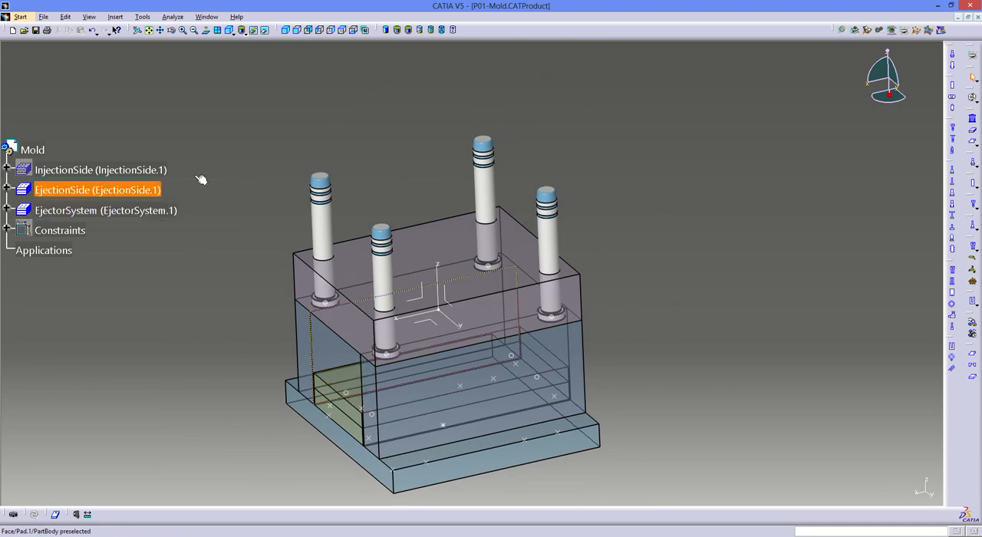
- Save the new leader pin part in the P01 folder as P01-LeaderPin_GP_1 through Save All
{"action": "left_click", "coordinate": [116, 189]}
{"action": "left_click", "coordinate": [43, 16]}
{"action": "left_click", "coordinate": [57, 79]}
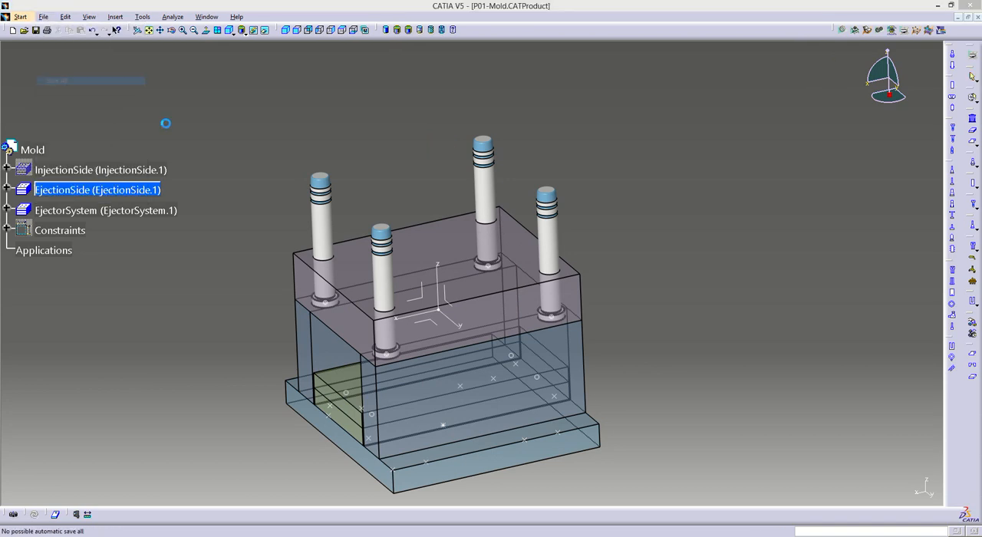
{"action": "key", "text": "Return"}
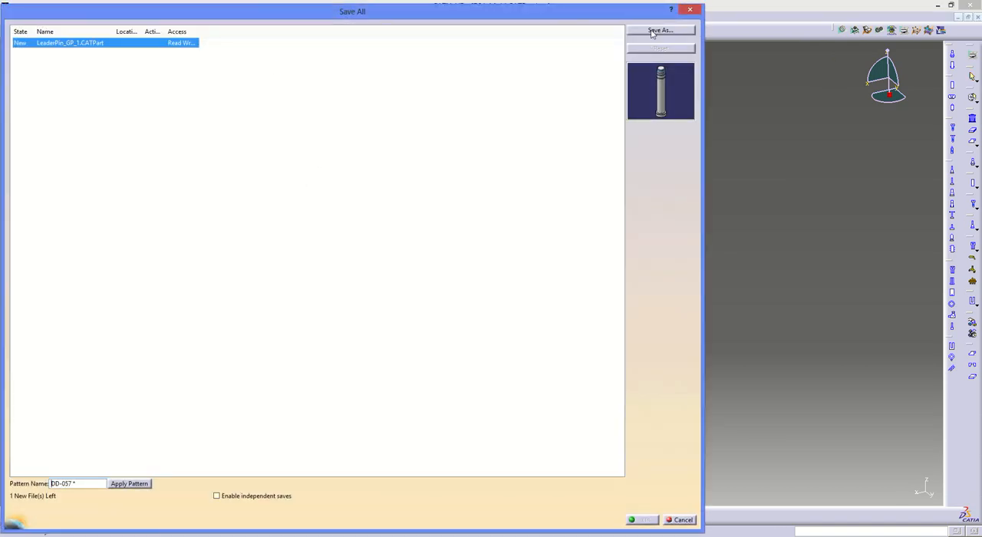
{"action": "left_click", "coordinate": [658, 30]}
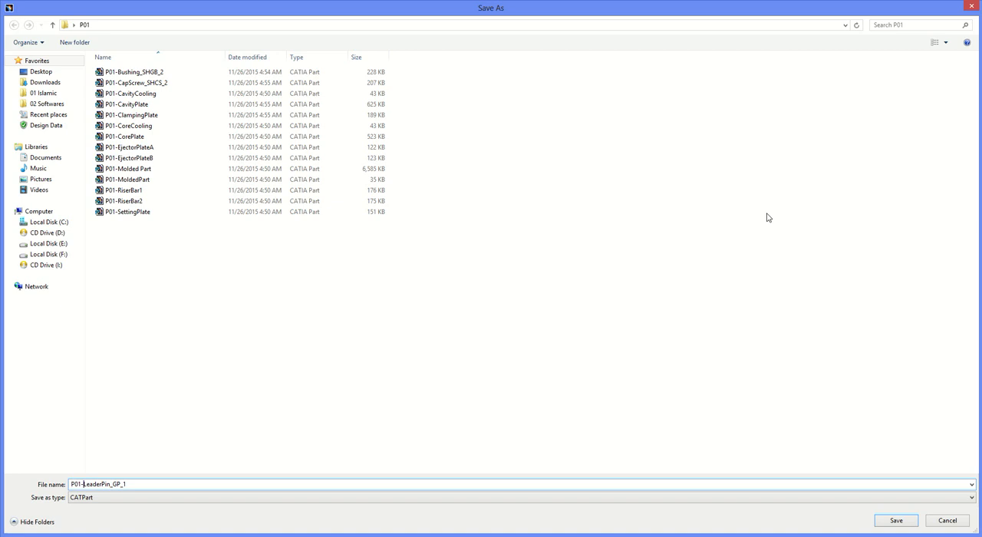
{"action": "key", "text": "Return"}
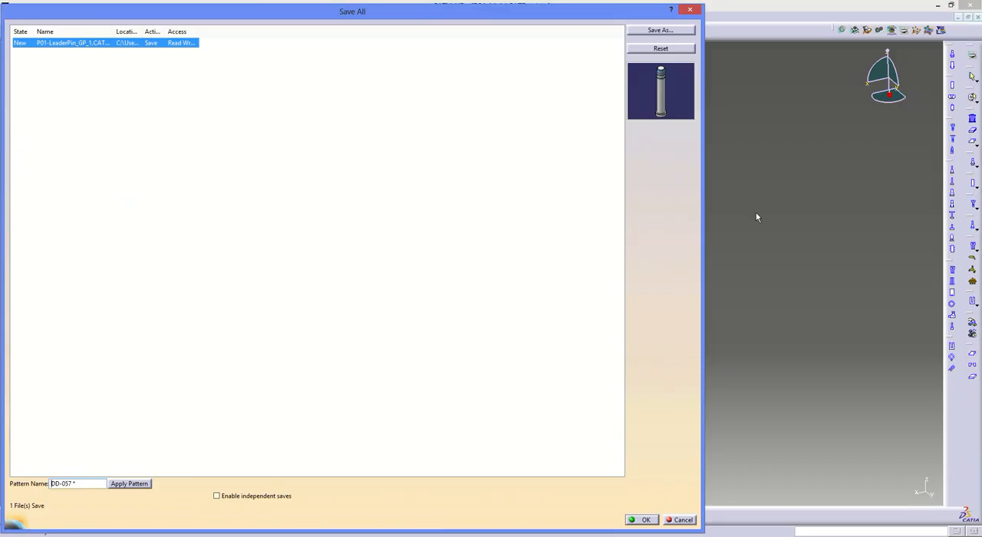
{"action": "left_click", "coordinate": [643, 519]}
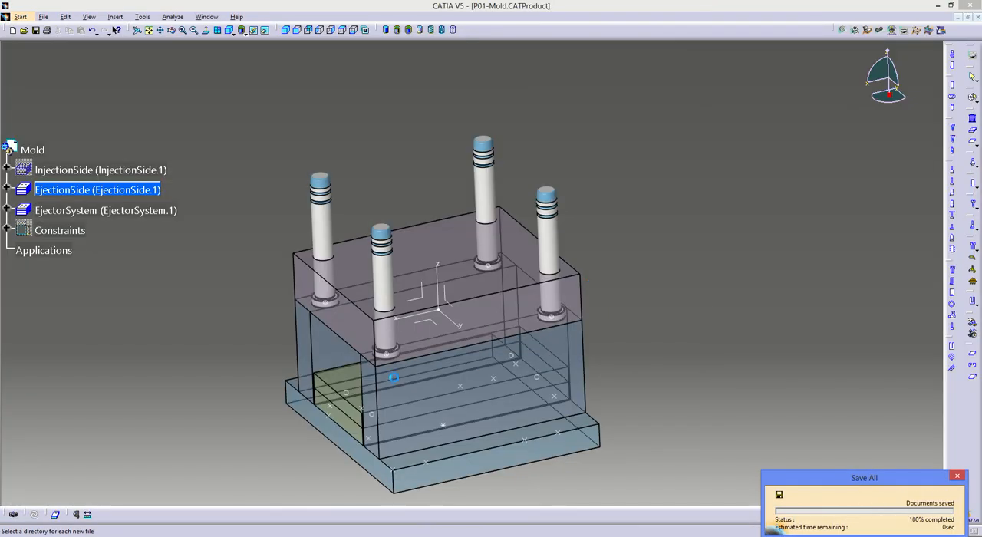
- Switch to the LKM Moldbase PDF to check the 1518 screw layout, and return to the mold assembly in CATIA
{"action": "middle_click_drag", "start_coordinate": [393, 377], "coordinate": [526, 313]}
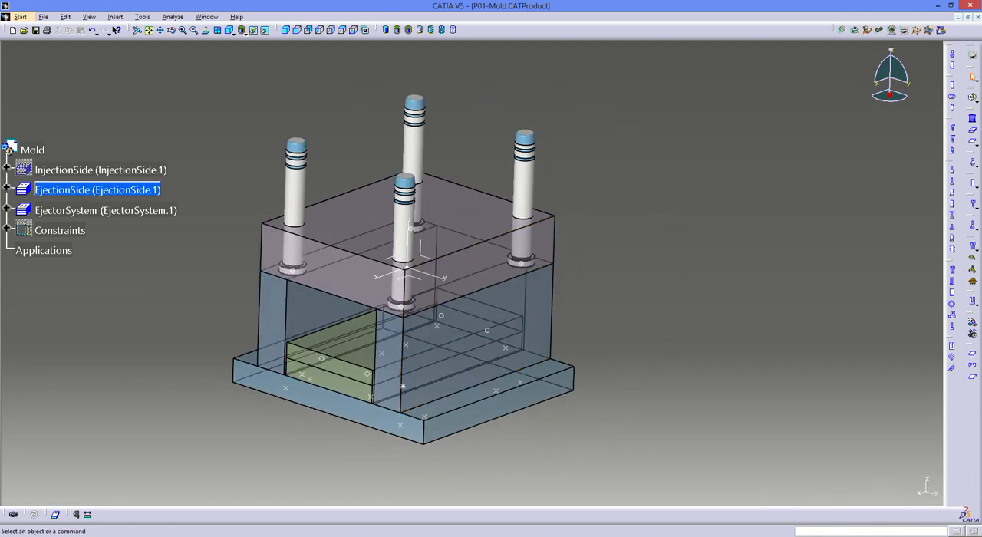
{"action": "key", "text": "alt+Tab"}
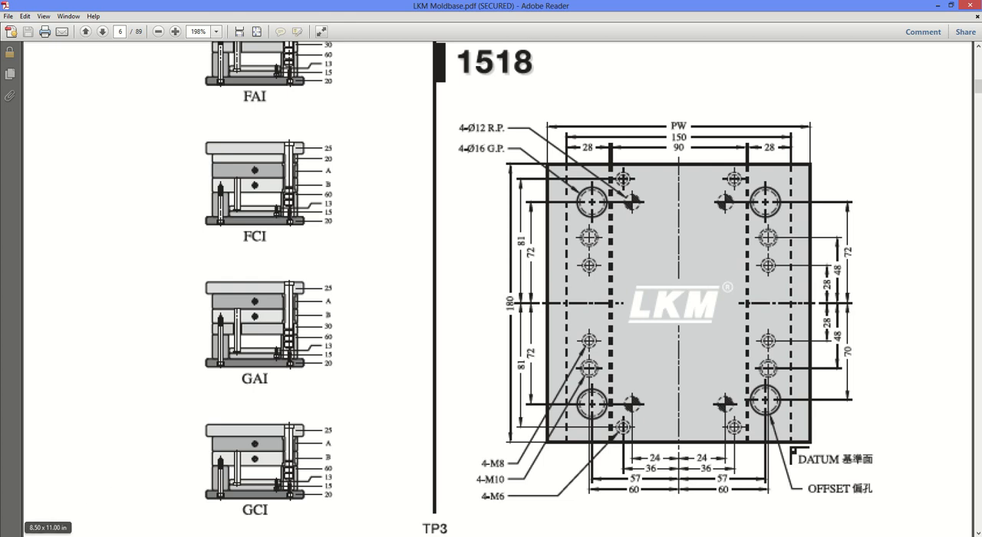
{"action": "key", "text": "alt+Tab"}
{"action": "middle_click_drag", "start_coordinate": [375, 430], "coordinate": [461, 329]}
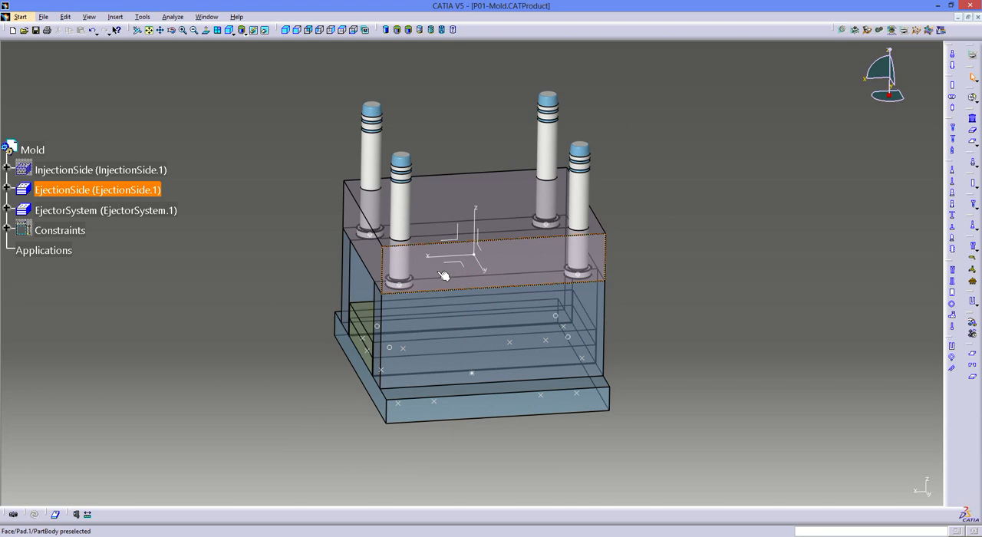
{"action": "middle_click_drag", "start_coordinate": [448, 304], "coordinate": [575, 294]}
{"action": "left_click", "coordinate": [952, 127]}
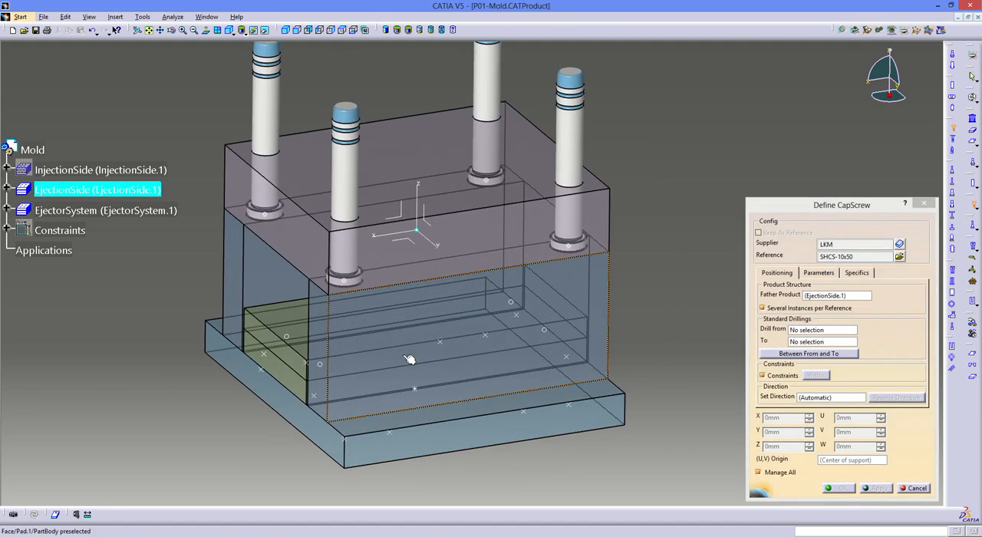
{"action": "middle_click_drag", "start_coordinate": [409, 359], "coordinate": [434, 295]}
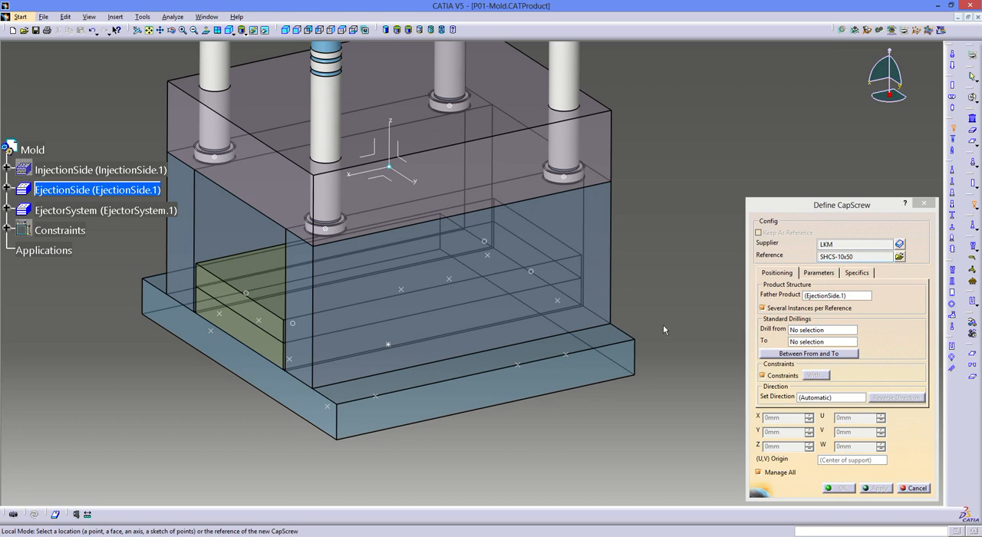
{"action": "left_click", "coordinate": [565, 355]}
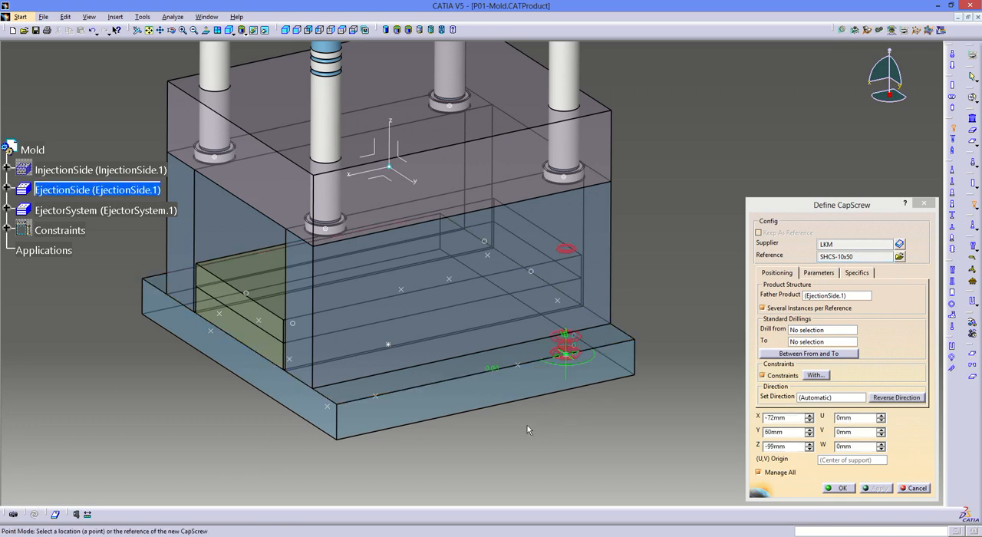
{"action": "left_click", "coordinate": [375, 394]}
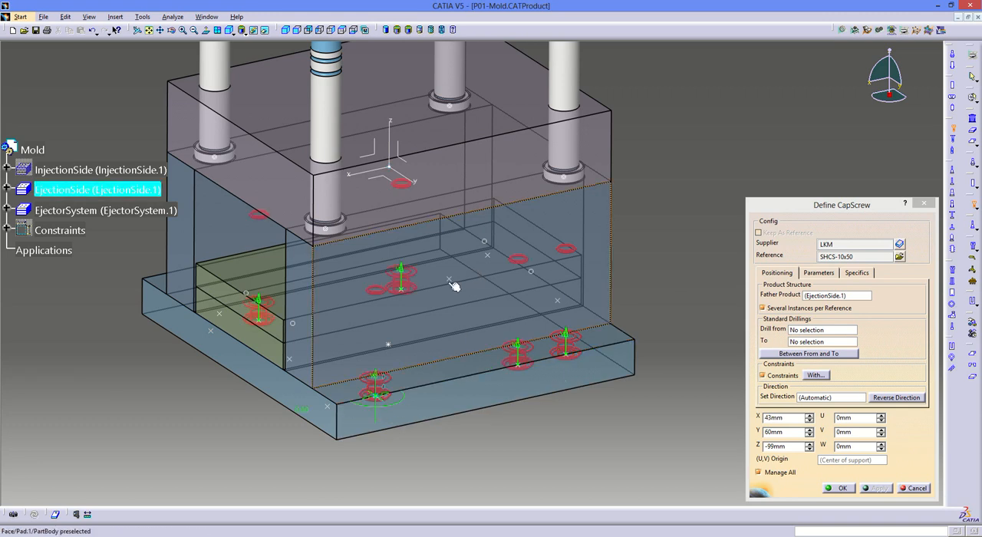
{"action": "middle_click_drag", "start_coordinate": [351, 323], "coordinate": [502, 325]}
{"action": "middle_click_drag", "start_coordinate": [284, 356], "coordinate": [491, 344]}
{"action": "key", "text": "Escape"}
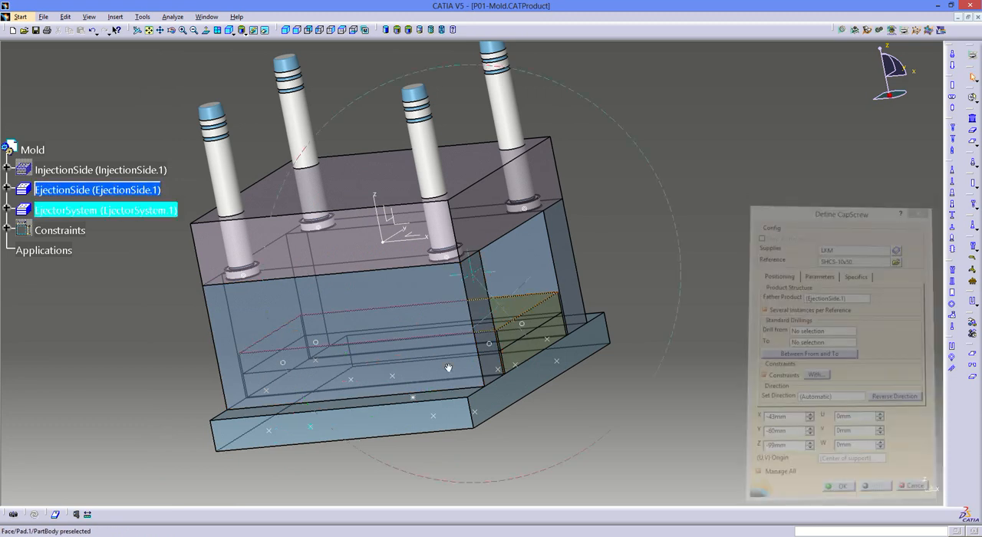
{"action": "middle_click_drag", "start_coordinate": [448, 368], "coordinate": [248, 366]}
{"action": "left_click", "coordinate": [953, 129]}
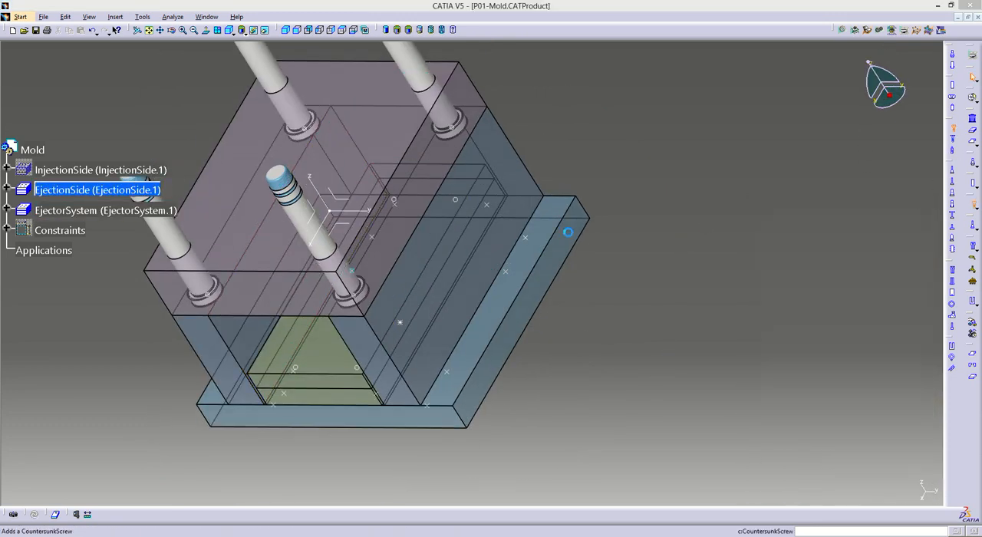
{"action": "left_click", "coordinate": [525, 237]}
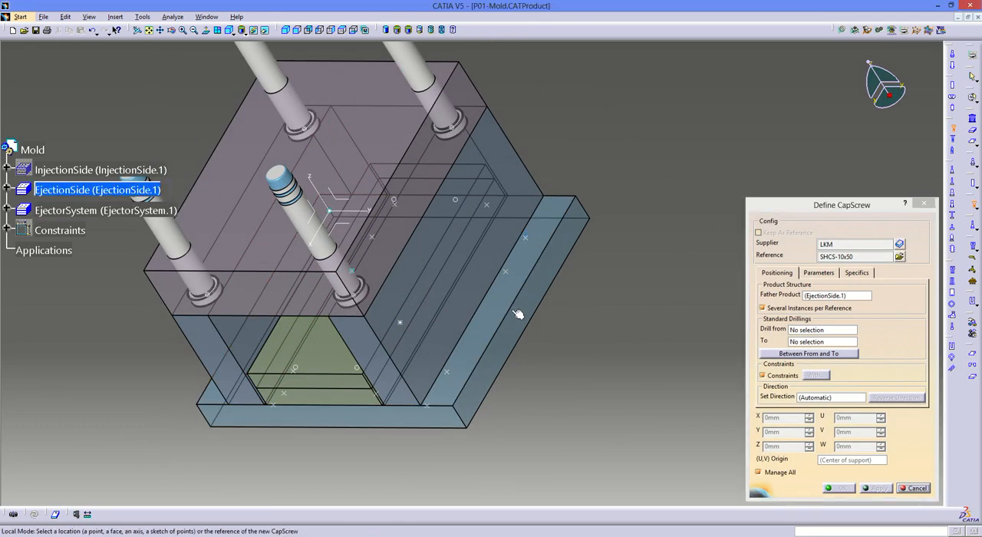
{"action": "left_click", "coordinate": [432, 407]}
{"action": "middle_click_drag", "start_coordinate": [433, 408], "coordinate": [307, 387]}
{"action": "key", "text": "Escape"}
- Add SHCS-10x50 cap screws at the setting plate's two outer riser-bar screw points at Y 60 mm, drilling from SettingPlate.1 to RiserBar2.1
{"action": "middle_click_drag", "start_coordinate": [590, 344], "coordinate": [338, 322]}
{"action": "middle_click_drag", "start_coordinate": [526, 311], "coordinate": [462, 326]}
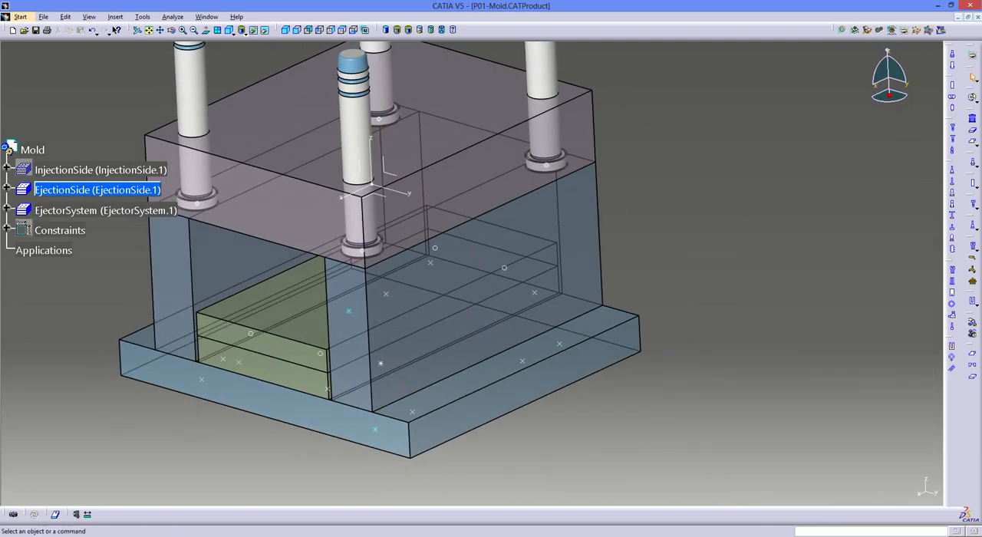
{"action": "left_click", "coordinate": [971, 203]}
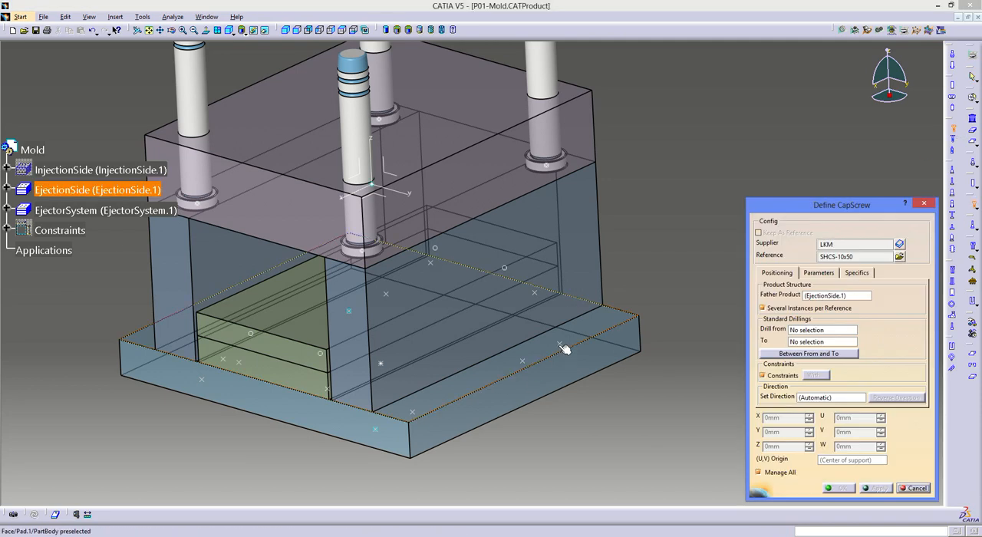
{"action": "left_click", "coordinate": [416, 405]}
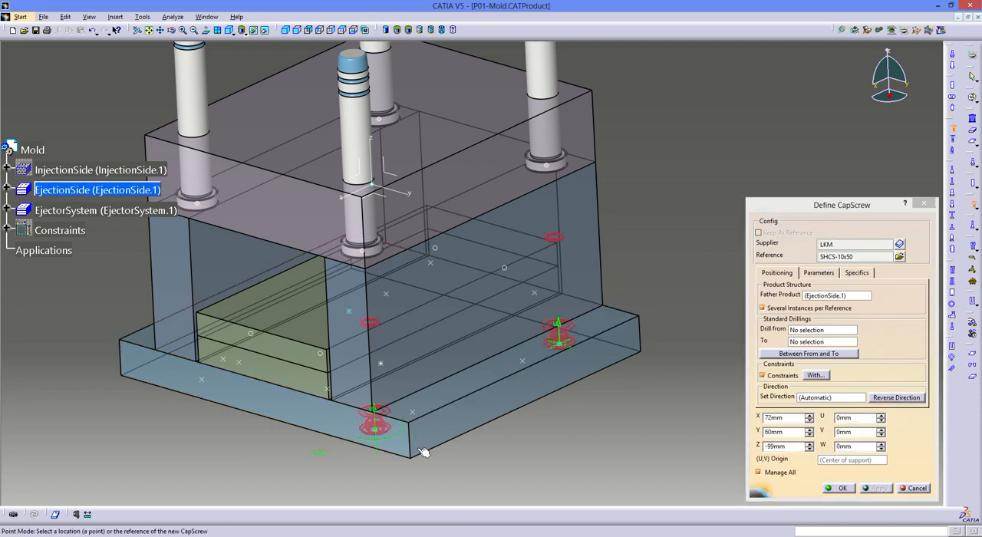
{"action": "left_click", "coordinate": [813, 333]}
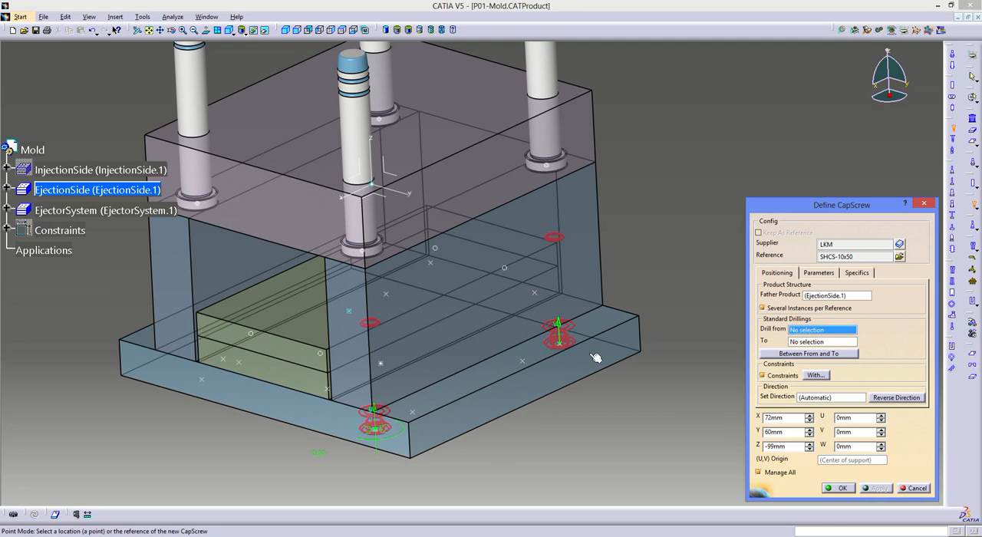
{"action": "left_click", "coordinate": [552, 380]}
{"action": "left_click", "coordinate": [792, 341]}
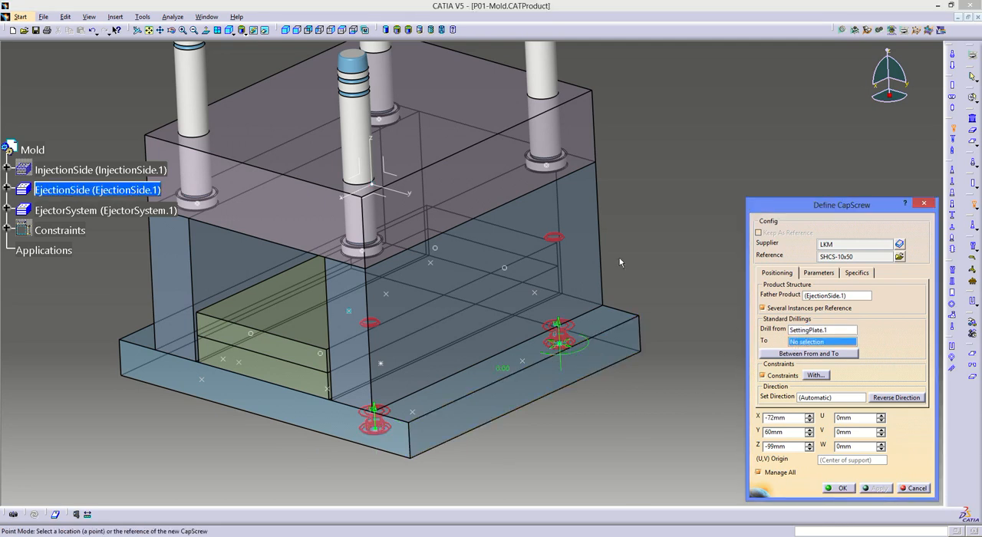
{"action": "left_click", "coordinate": [349, 337]}
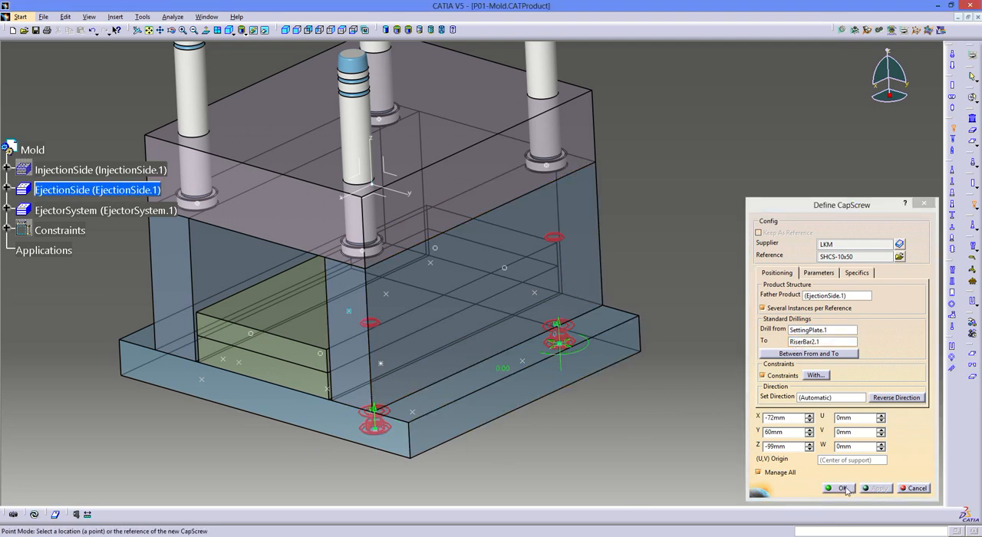
{"action": "left_click", "coordinate": [841, 488]}
- Add SHCS-10x50 cap screws at the two outer riser-bar screw points at Y -60 mm, drilling from SettingPlate.1 to RiserBar1.1
{"action": "middle_click_drag", "start_coordinate": [522, 414], "coordinate": [905, 192]}
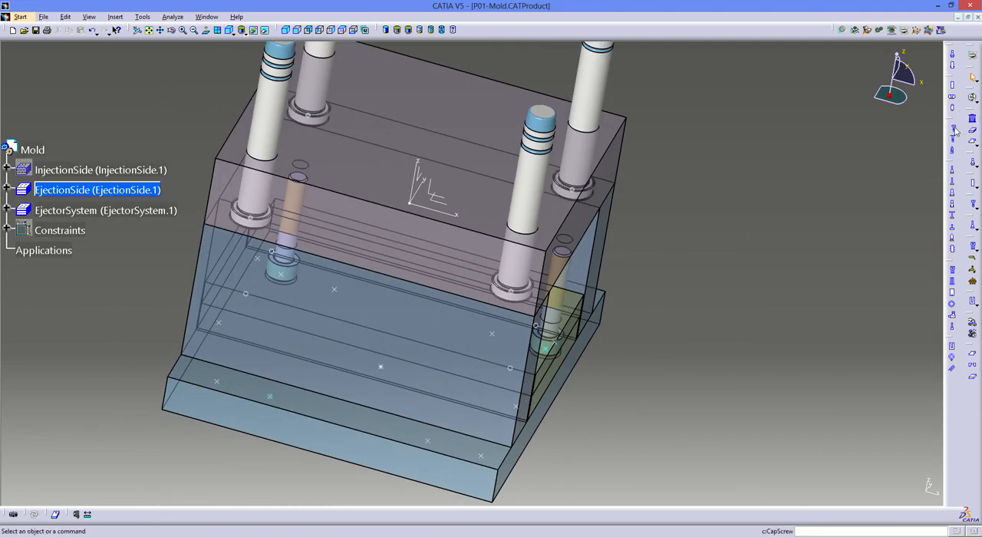
{"action": "left_click", "coordinate": [954, 130]}
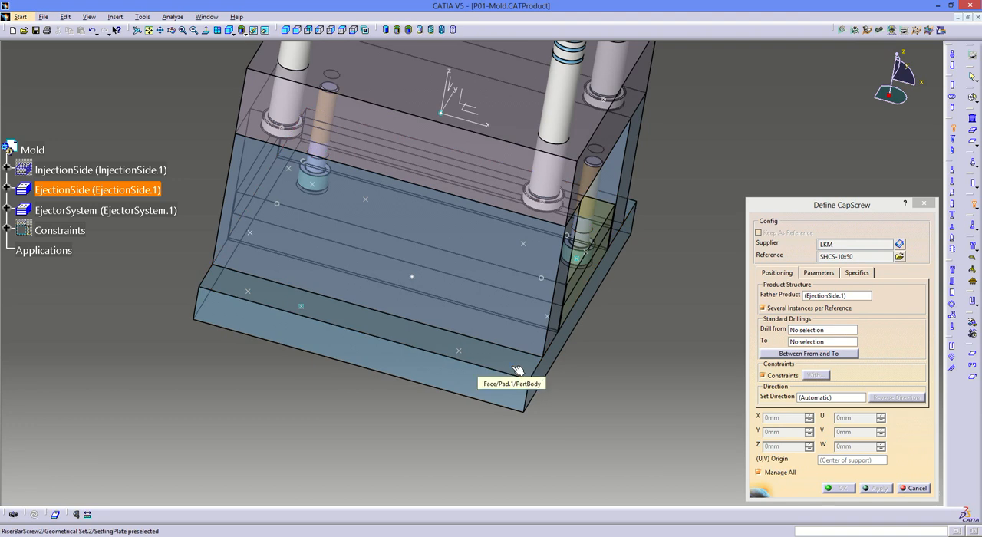
{"action": "left_click", "coordinate": [513, 366]}
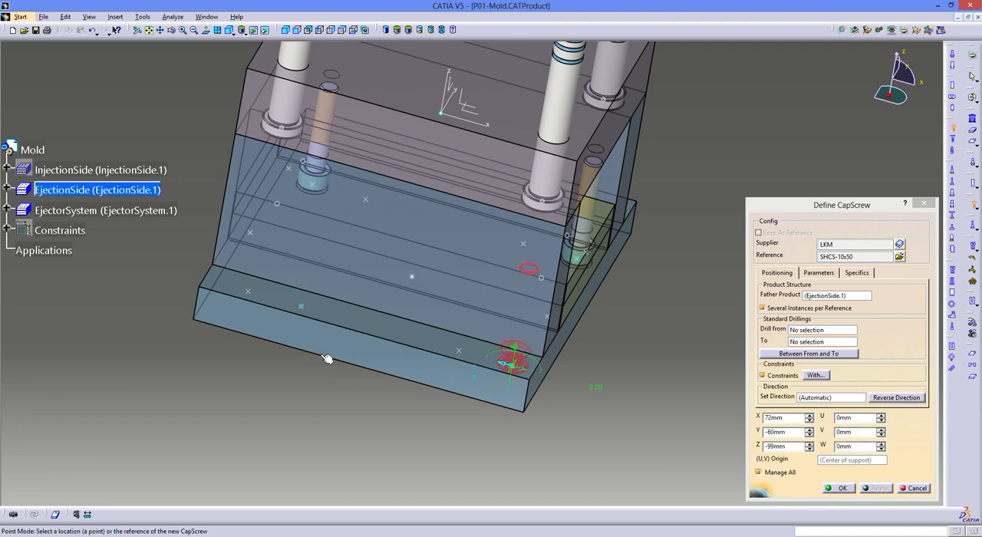
{"action": "left_click", "coordinate": [249, 292]}
{"action": "left_click", "coordinate": [809, 329]}
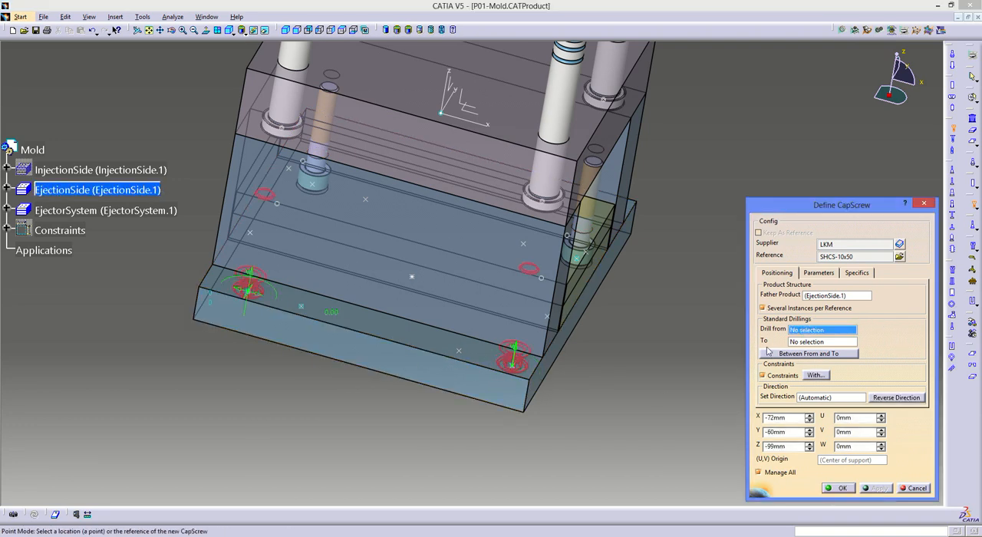
{"action": "left_click", "coordinate": [467, 375]}
{"action": "left_click", "coordinate": [503, 257]}
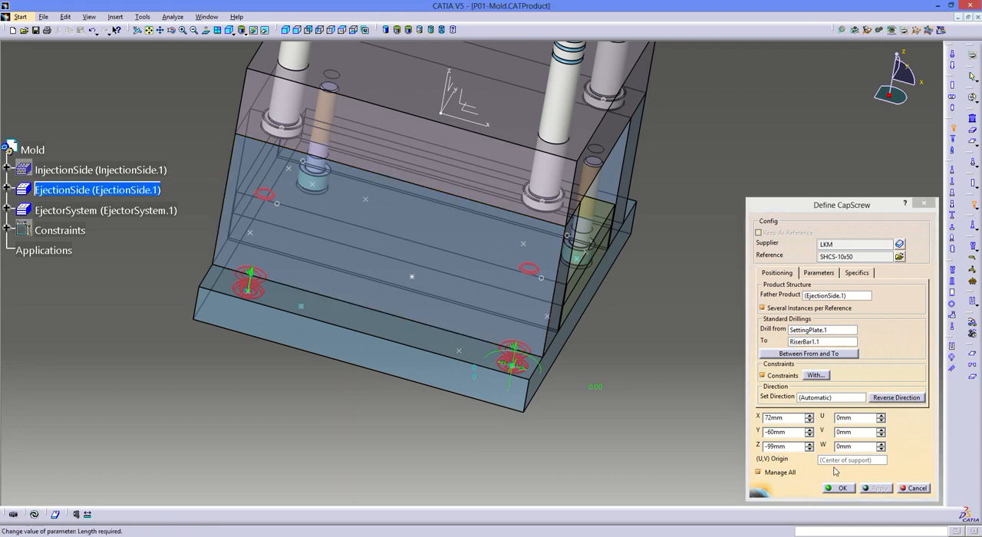
{"action": "left_click", "coordinate": [828, 486]}
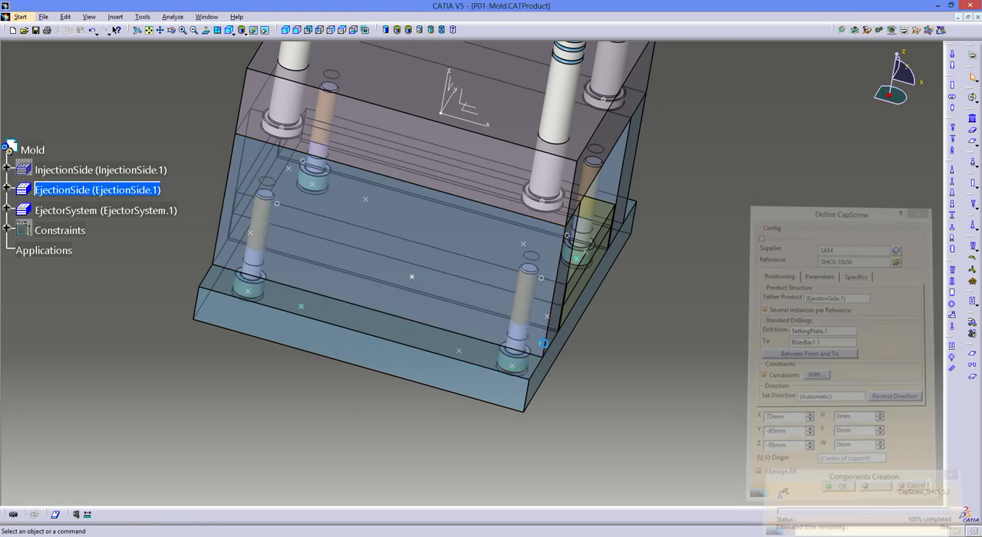
- Measure the distance between the setting plate's top face and the core plate's top face without keeping the measurement
{"action": "middle_click_drag", "start_coordinate": [415, 322], "coordinate": [534, 263]}
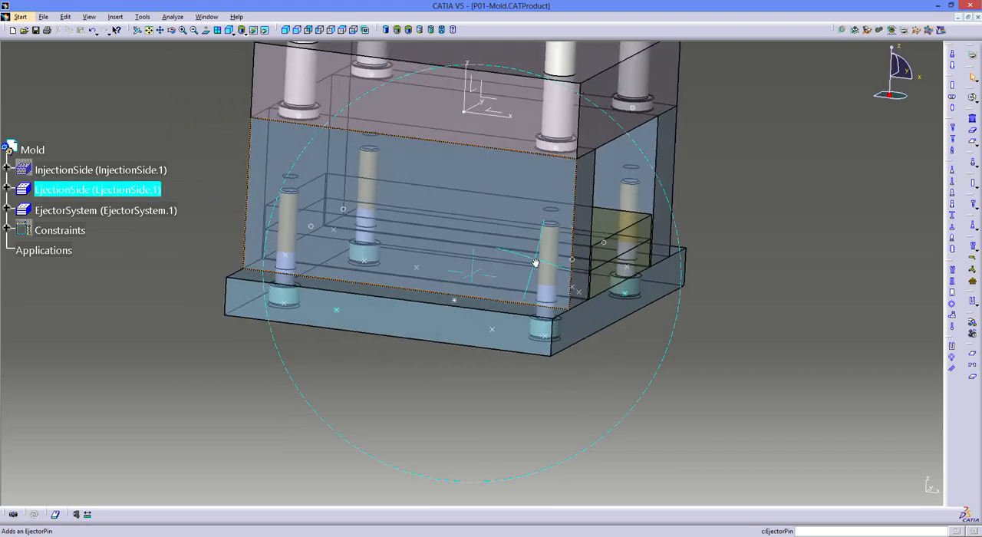
{"action": "left_click", "coordinate": [85, 516]}
{"action": "middle_click_drag", "start_coordinate": [380, 295], "coordinate": [375, 357]}
{"action": "left_click", "coordinate": [375, 332]}
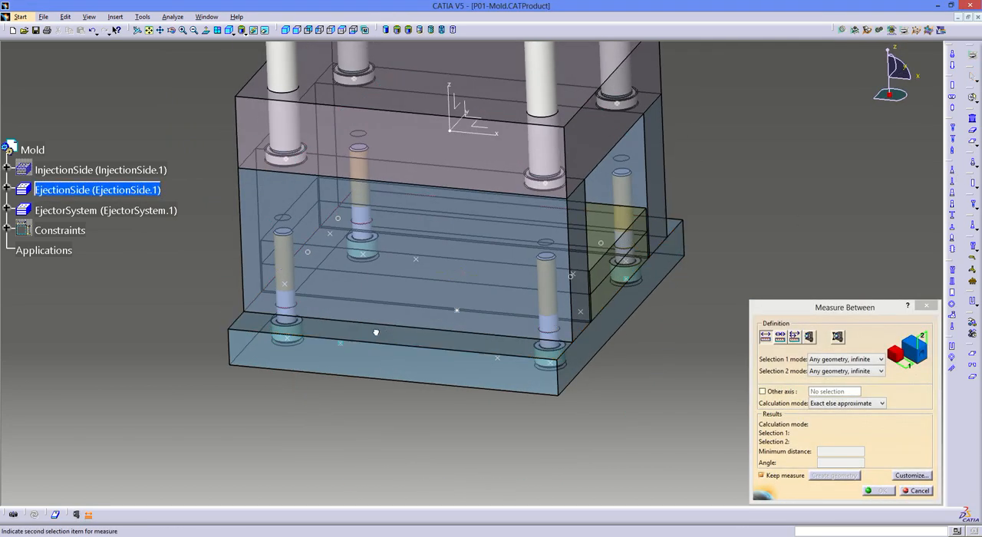
{"action": "left_click", "coordinate": [394, 102]}
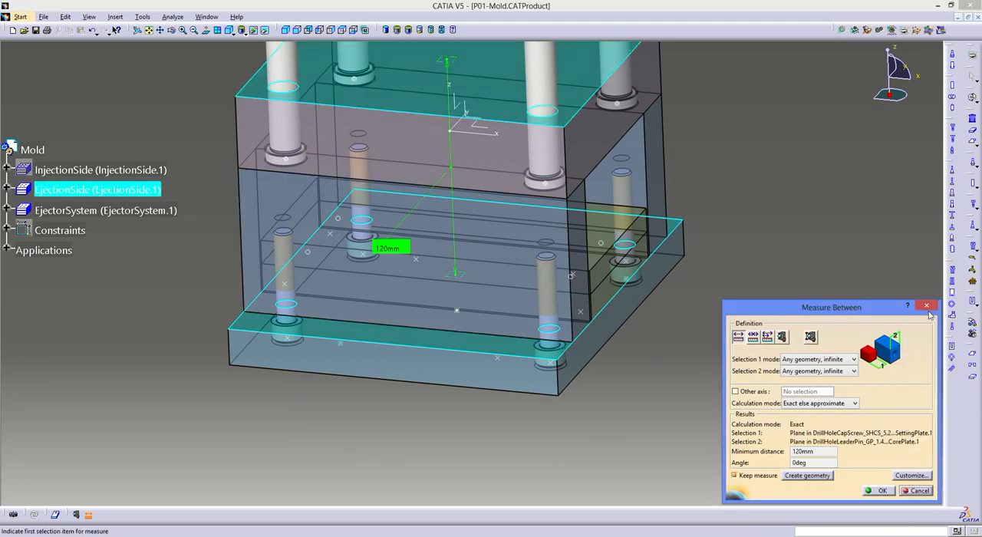
{"action": "left_click", "coordinate": [926, 307]}
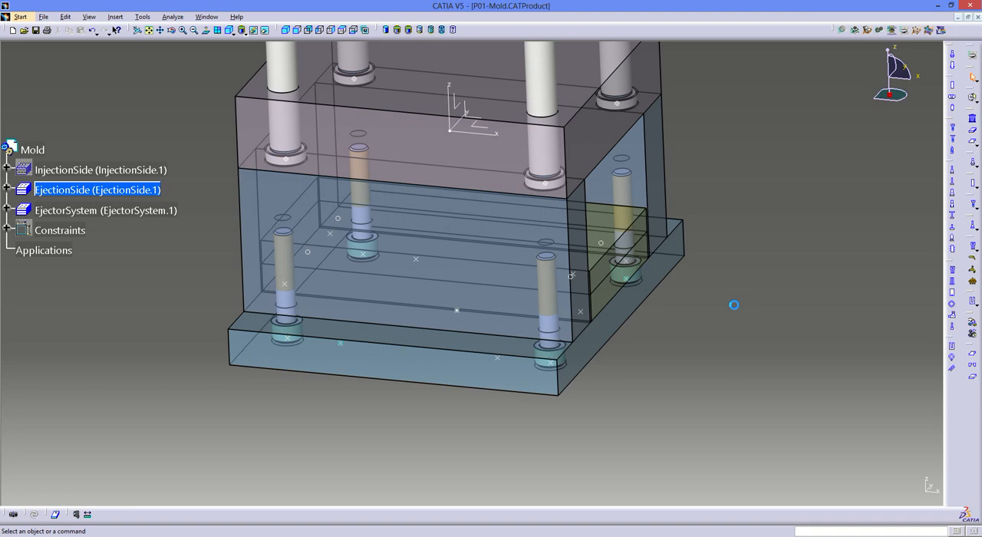
- Start a new LKM cap screw in EjectionSide and choose the SHCS-8x120 reference from the catalog
{"action": "left_click", "coordinate": [954, 128]}
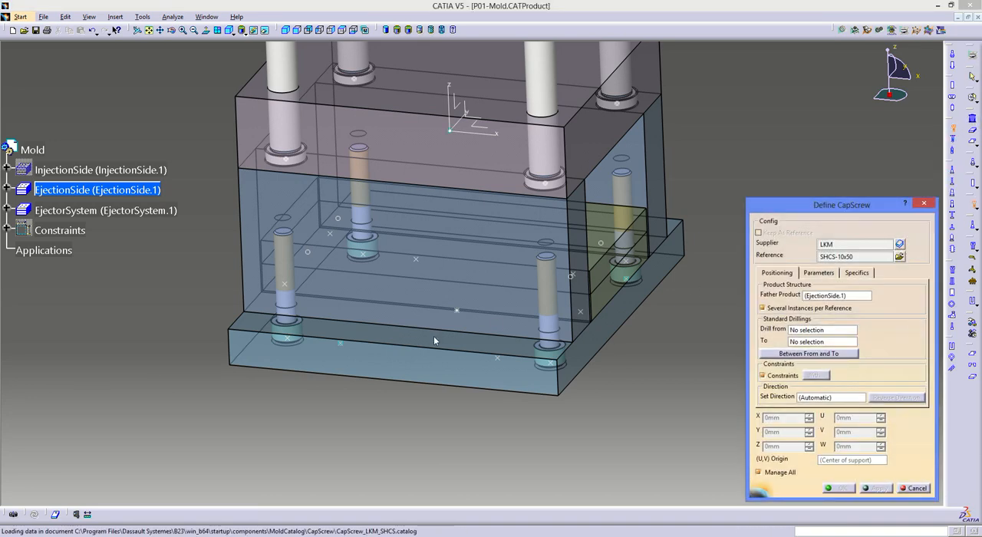
{"action": "left_click", "coordinate": [250, 356]}
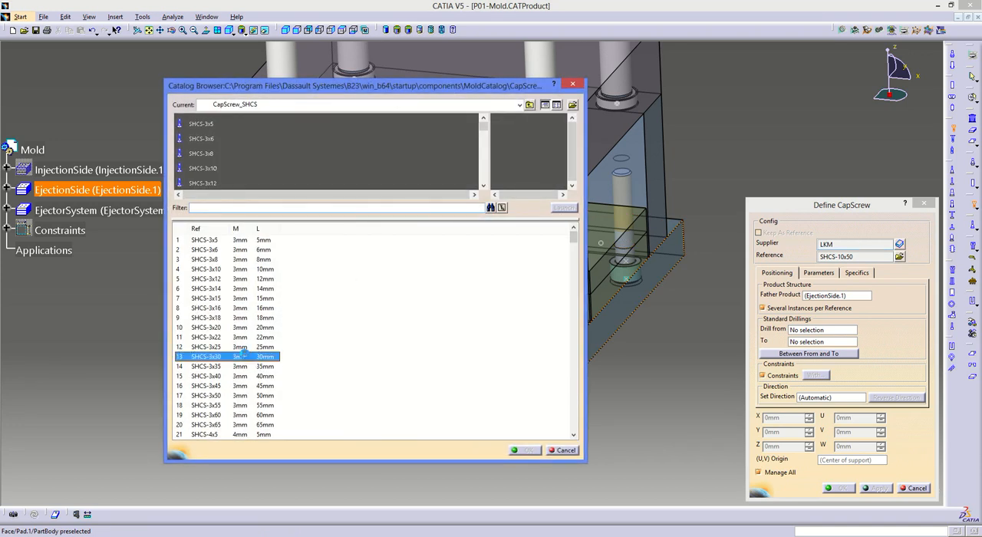
{"action": "left_click", "coordinate": [250, 385]}
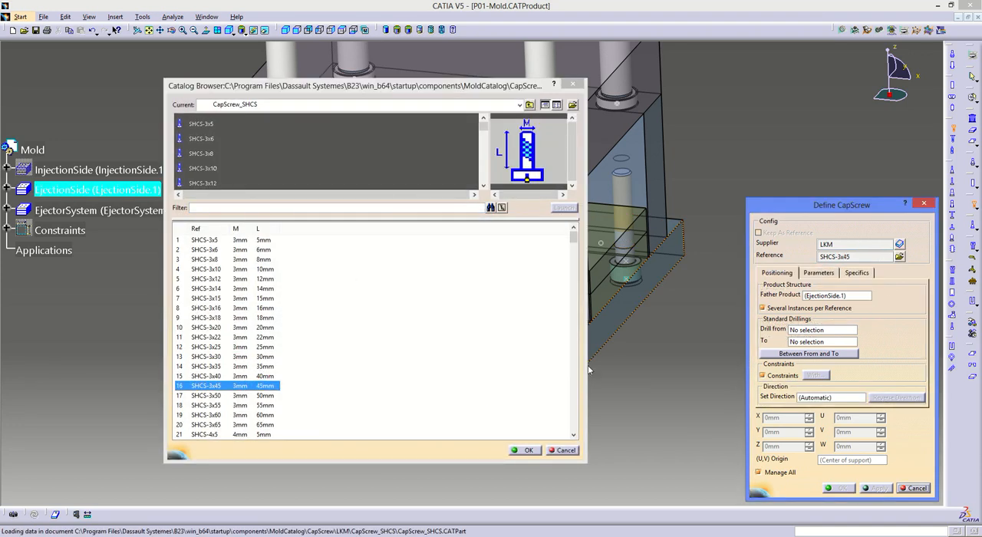
{"action": "scroll", "coordinate": [473, 336], "scroll_direction": "down", "scroll_amount": 18}
{"action": "scroll", "coordinate": [473, 336], "scroll_direction": "down", "scroll_amount": 17}
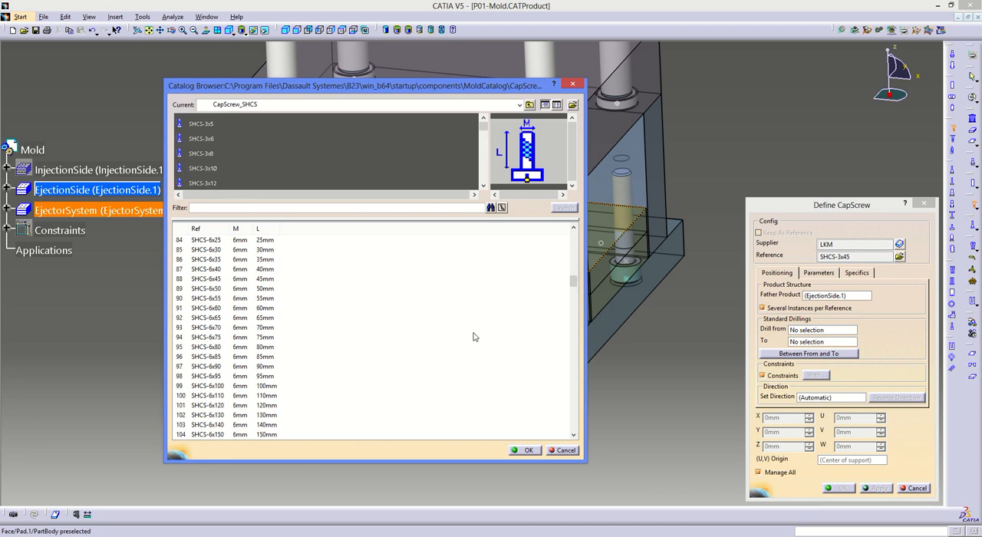
{"action": "scroll", "coordinate": [406, 345], "scroll_direction": "down", "scroll_amount": 2}
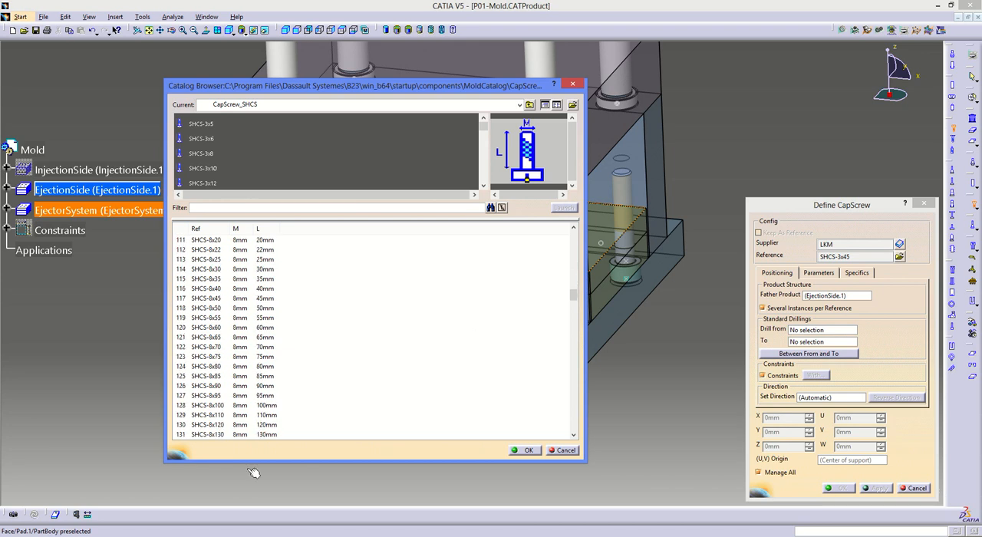
{"action": "left_click", "coordinate": [239, 426]}
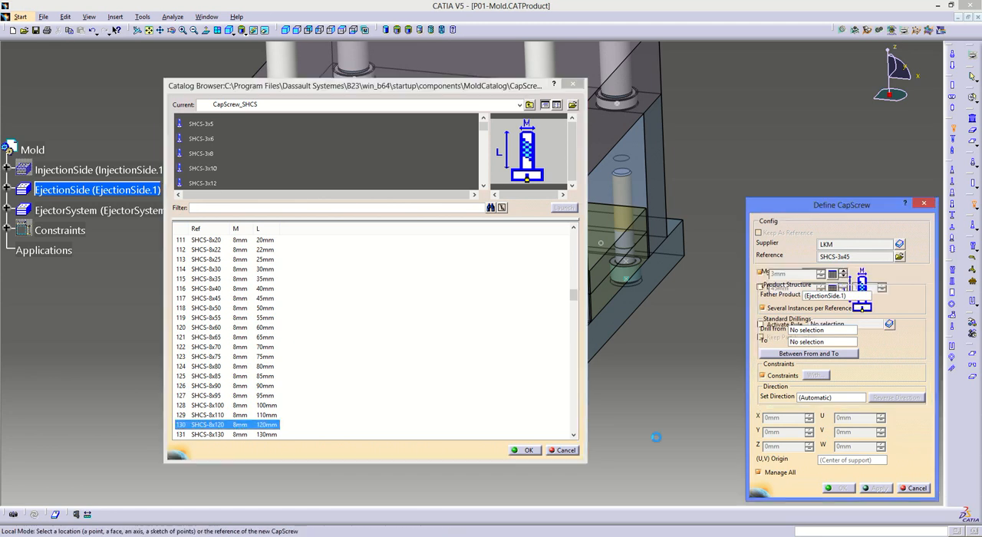
{"action": "left_click", "coordinate": [529, 450]}
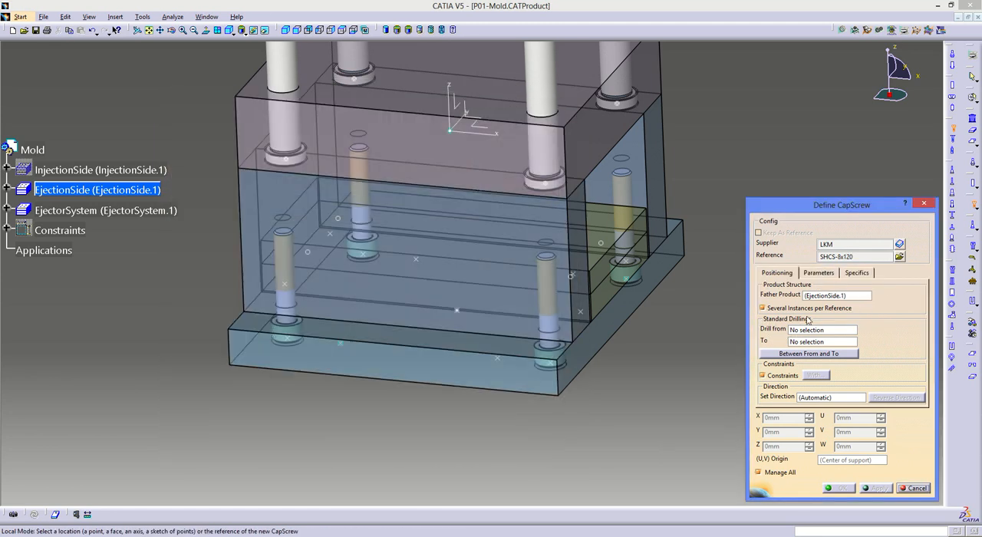
- Position the SHCS-8x120 screws on the setting plate's four inner riser-bar screw points, drilling from SettingPlate.1 to CorePlate.1
{"action": "middle_click_drag", "start_coordinate": [510, 350], "coordinate": [538, 360]}
{"action": "scroll", "coordinate": [536, 360], "scroll_direction": "down", "scroll_amount": 1}
{"action": "left_click", "coordinate": [534, 361]}
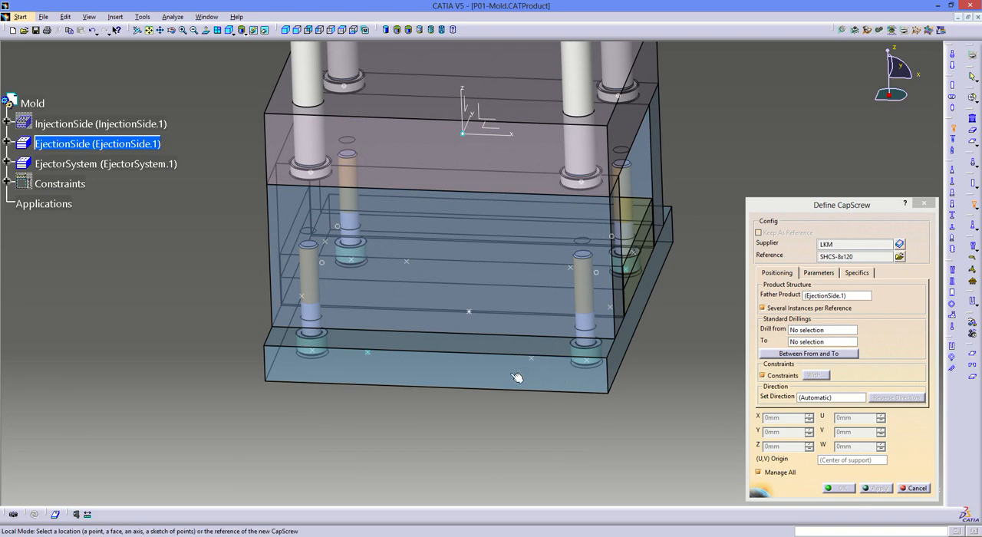
{"action": "middle_click_drag", "start_coordinate": [502, 398], "coordinate": [591, 381]}
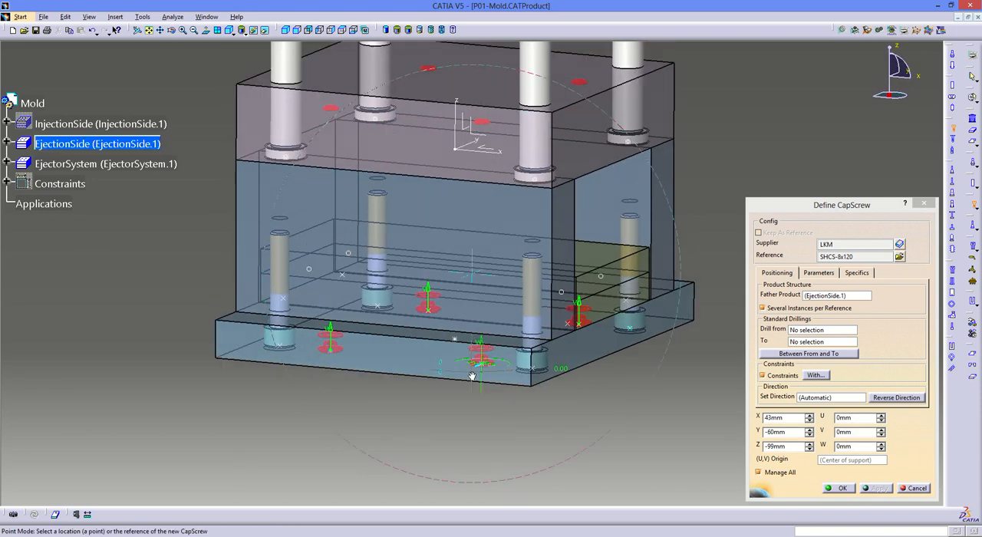
{"action": "left_click", "coordinate": [794, 333]}
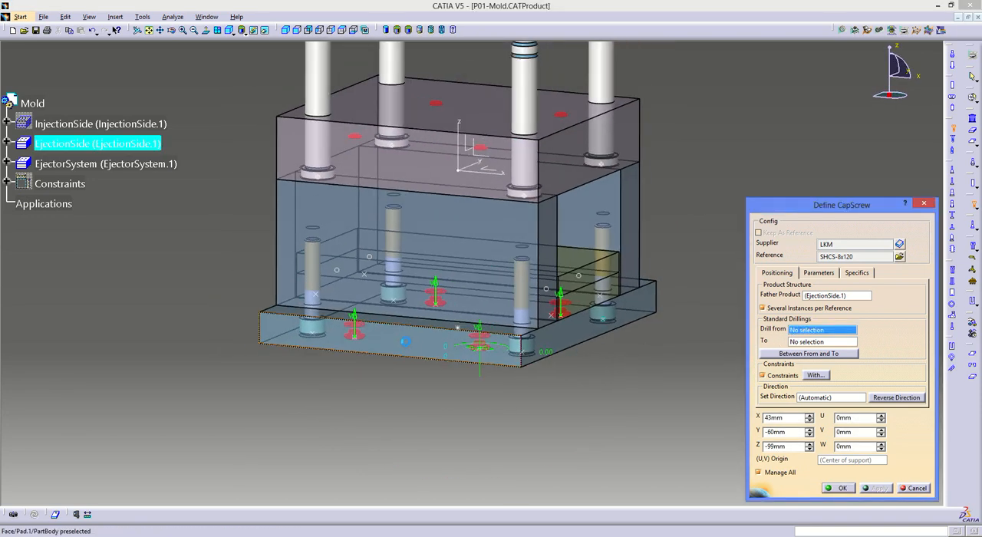
{"action": "left_click", "coordinate": [431, 345]}
{"action": "left_click", "coordinate": [820, 342]}
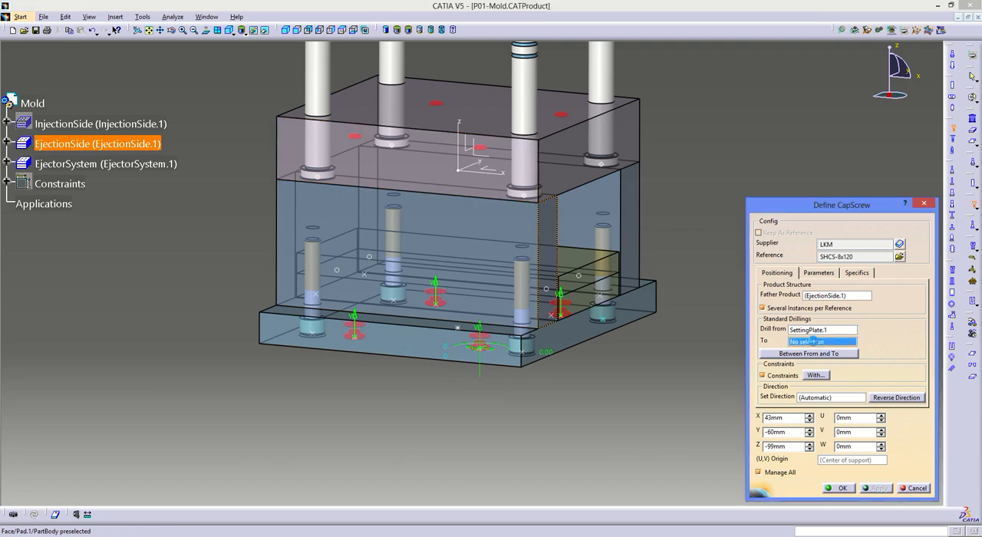
{"action": "left_click", "coordinate": [425, 149]}
{"action": "middle_click_drag", "start_coordinate": [518, 263], "coordinate": [599, 262], "text": "ctrl"}
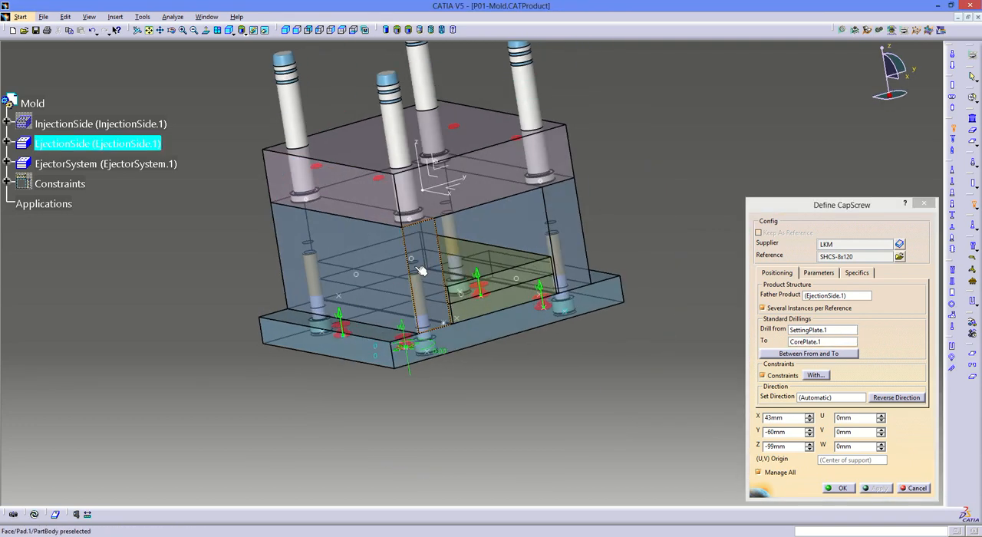
- Limit the components crossed by the drilling to RiserBar1.1 and RiserBar2.1, excluding both ejector plates, and create the four cap screws
{"action": "left_click", "coordinate": [834, 356]}
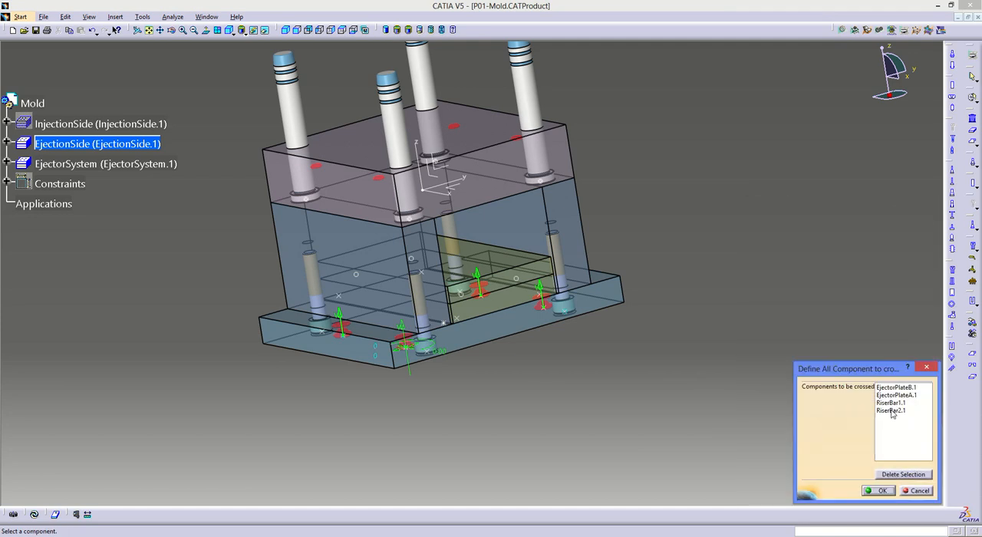
{"action": "left_click", "coordinate": [904, 387]}
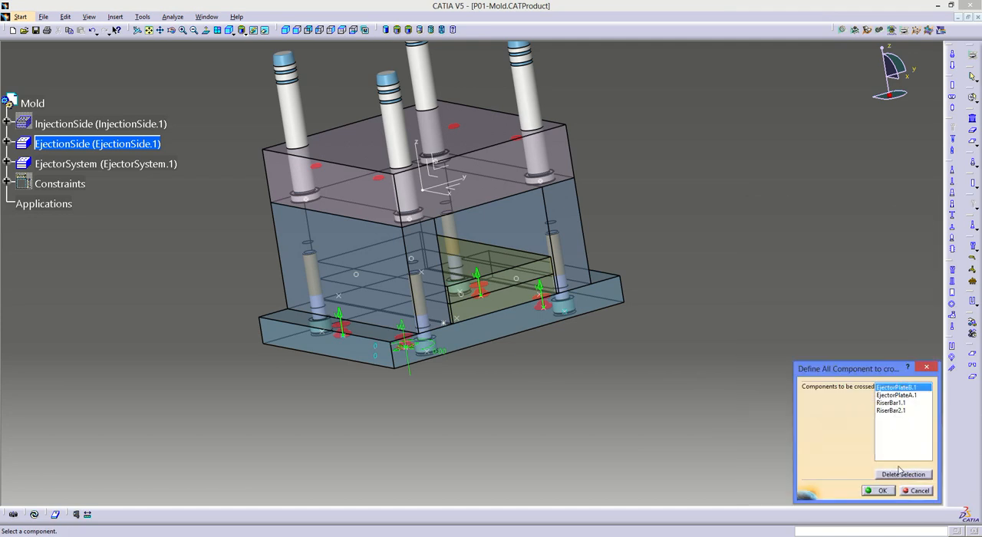
{"action": "left_click", "coordinate": [914, 477]}
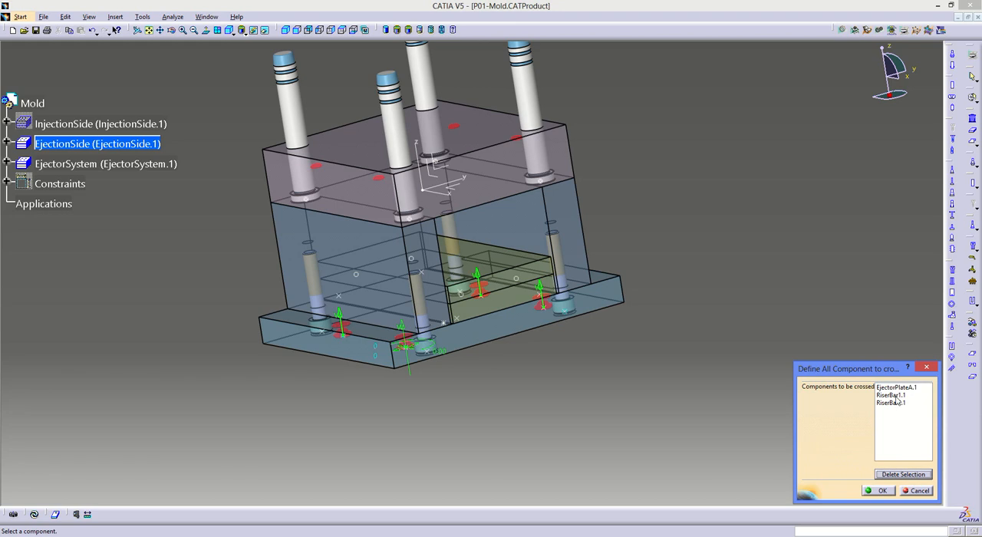
{"action": "left_click", "coordinate": [905, 476]}
{"action": "left_click", "coordinate": [895, 395]}
{"action": "left_click", "coordinate": [897, 474]}
{"action": "left_click", "coordinate": [894, 388]}
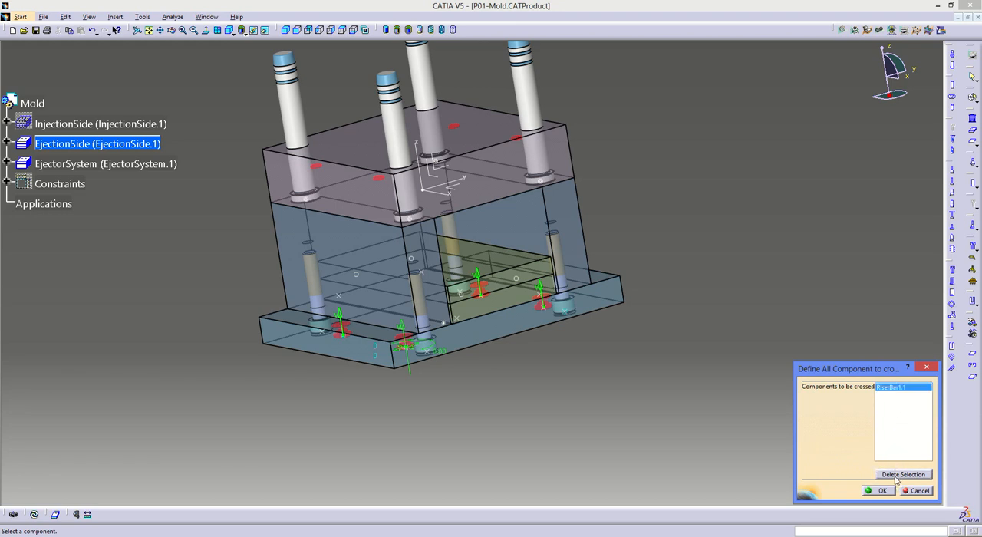
{"action": "left_click", "coordinate": [896, 474]}
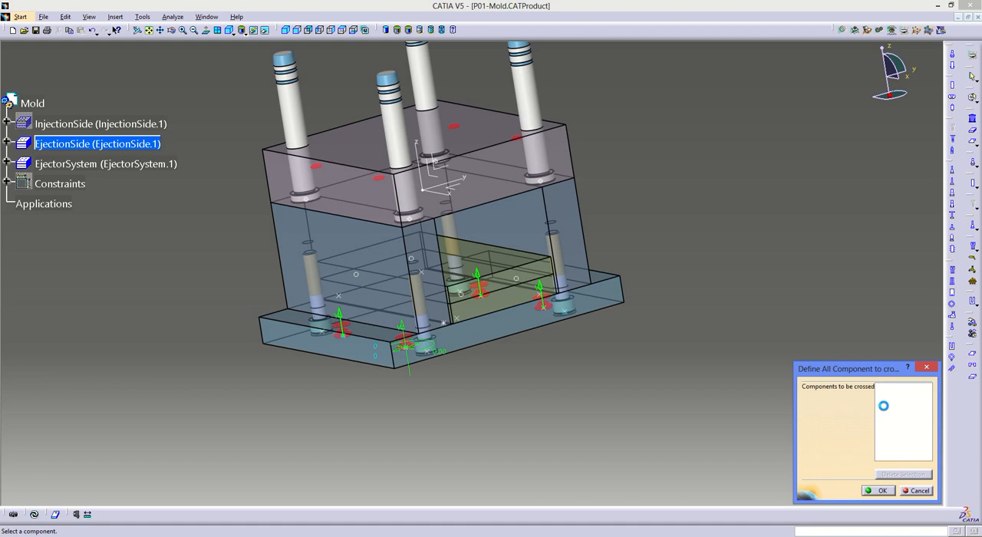
{"action": "left_click", "coordinate": [389, 247]}
{"action": "left_click", "coordinate": [491, 235]}
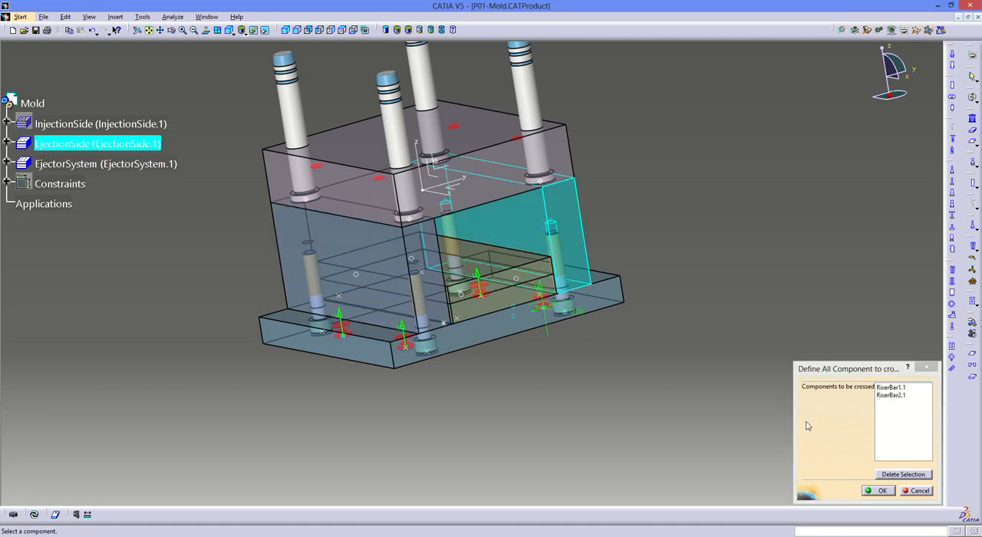
{"action": "left_click", "coordinate": [882, 491]}
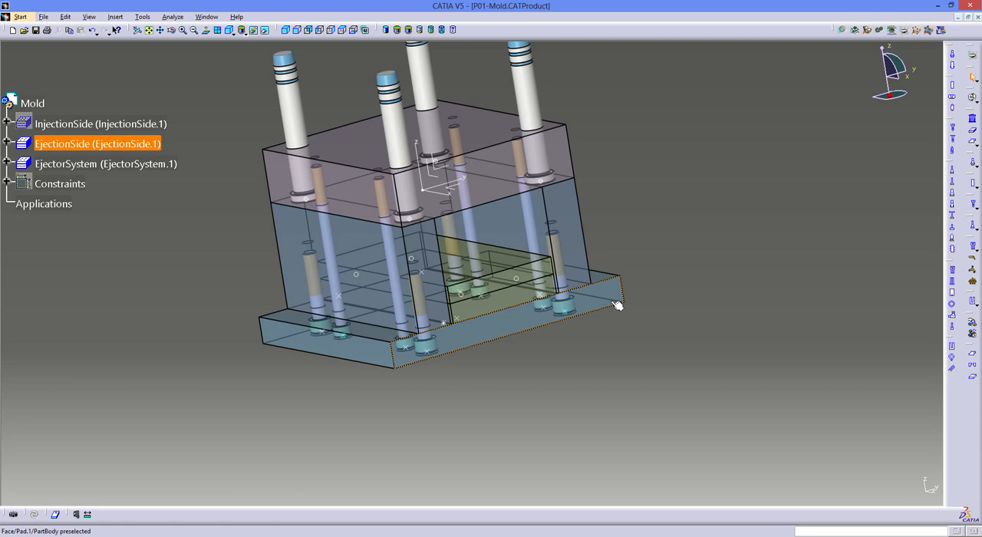
- Start saving all new documents and assign the file name P01-CapScrew_SHCS_4 to the first cap screw in the P01 folder
{"action": "middle_click_drag", "start_coordinate": [368, 246], "coordinate": [397, 241]}
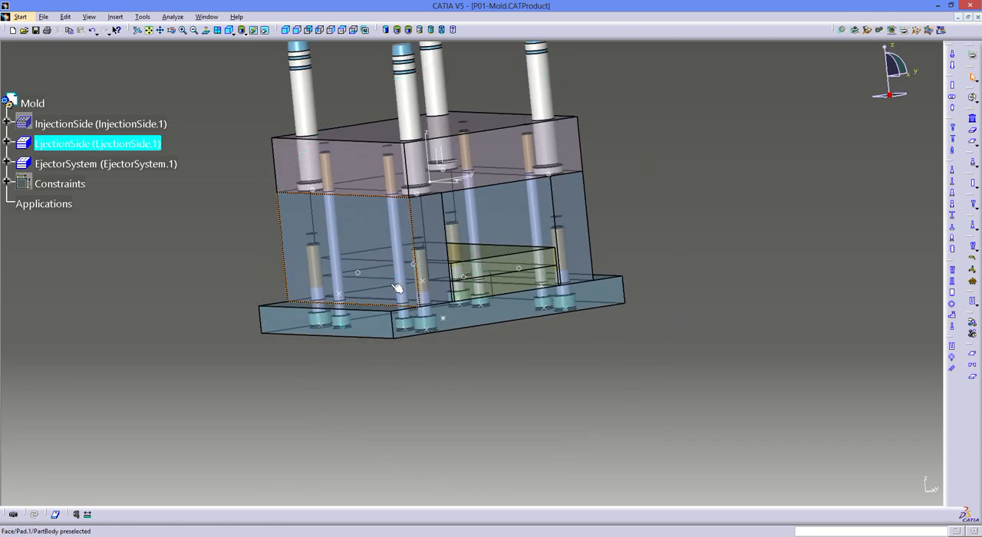
{"action": "middle_click_drag", "start_coordinate": [543, 216], "coordinate": [165, 338]}
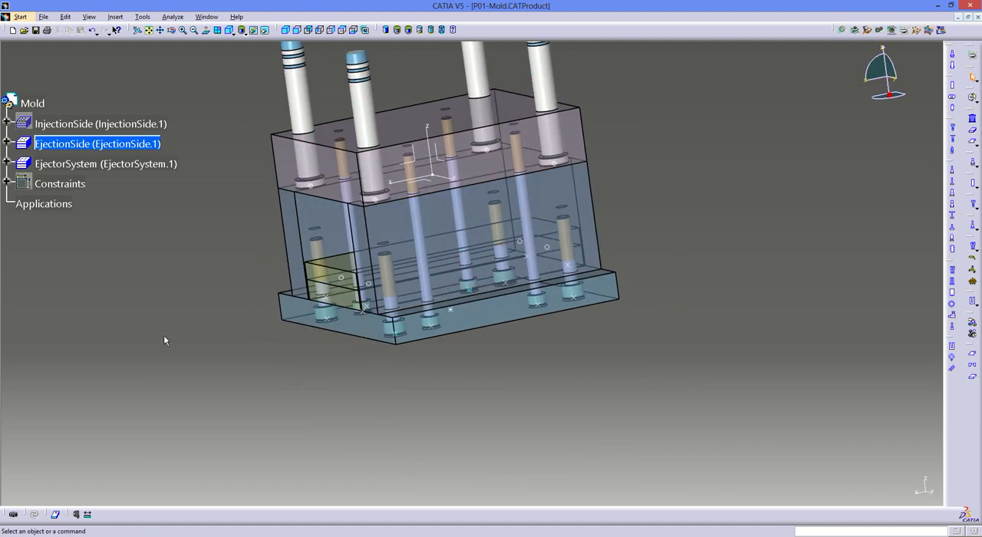
{"action": "left_click", "coordinate": [43, 16]}
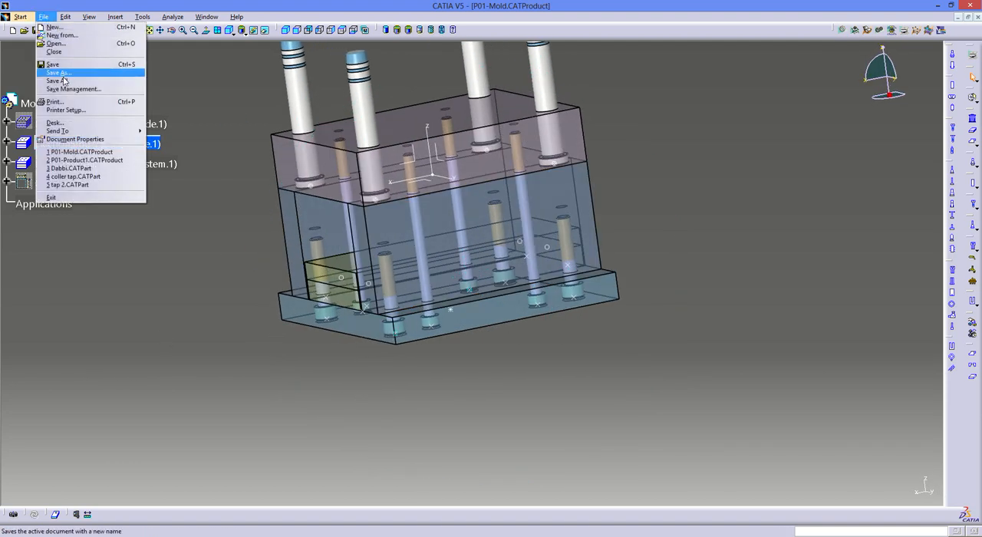
{"action": "left_click", "coordinate": [57, 80]}
{"action": "left_click", "coordinate": [517, 308]}
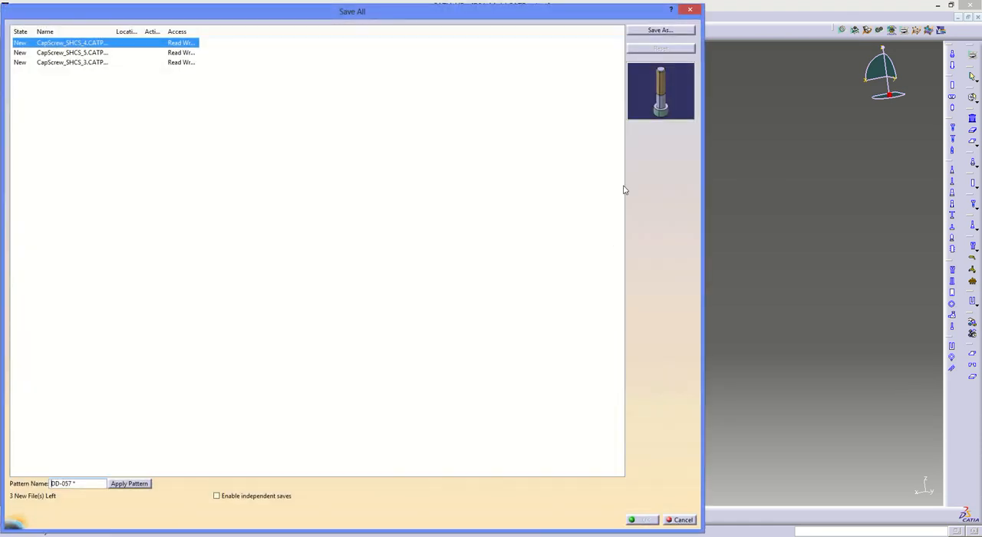
{"action": "left_click", "coordinate": [659, 31]}
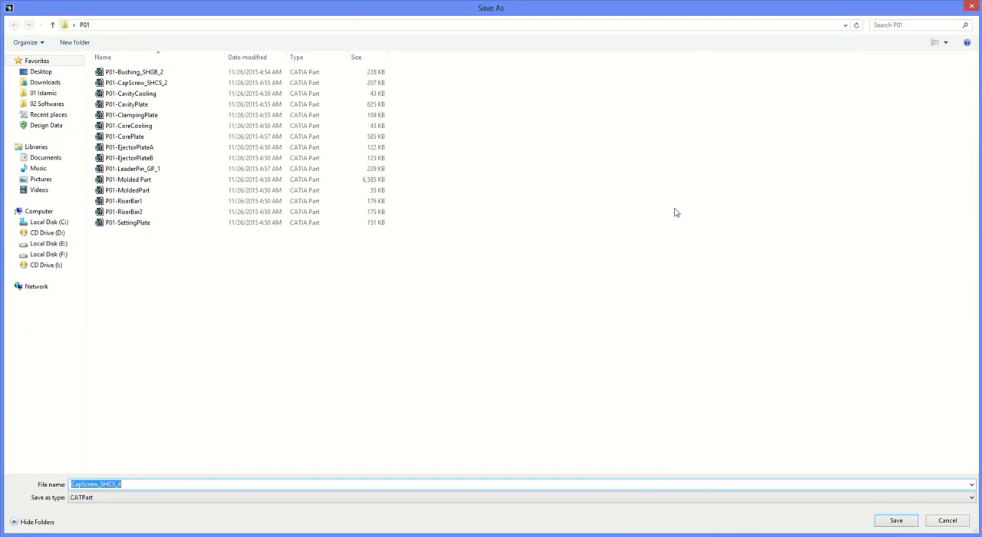
{"action": "key", "text": "Return"}
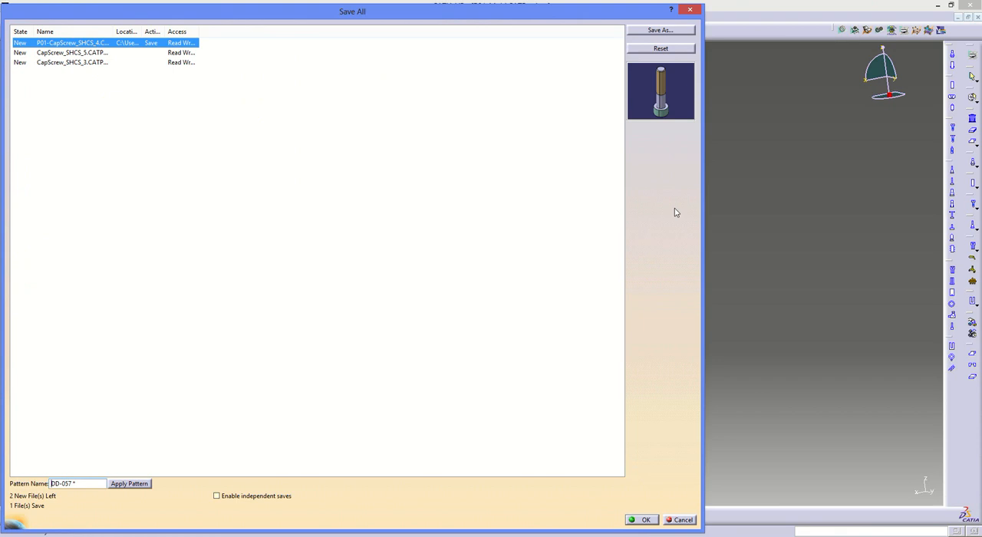
- Assign the file name P01-CapScrew_SHCS_5 to the second unsaved cap screw in the P01 folder
{"action": "left_click", "coordinate": [81, 52]}
{"action": "left_click", "coordinate": [659, 31]}
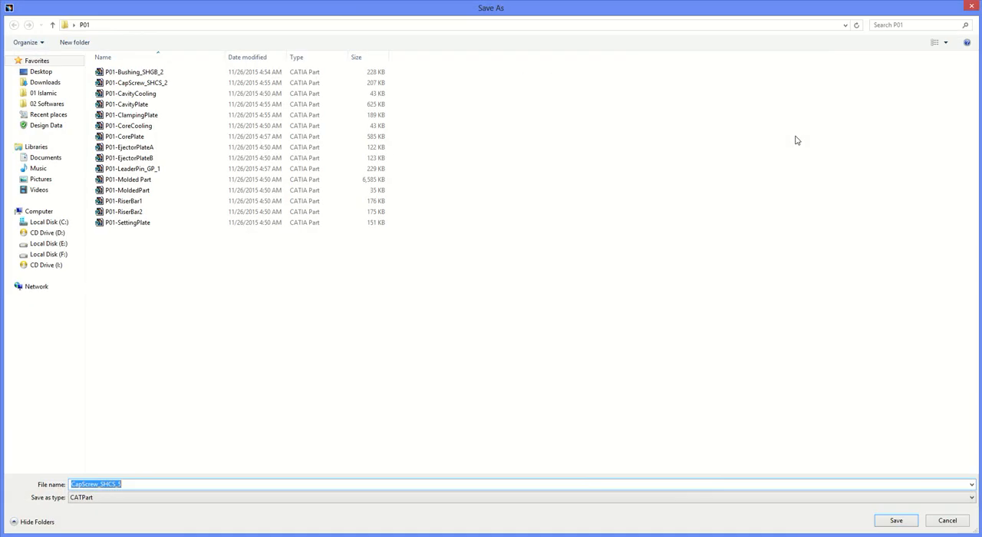
{"action": "key", "text": "Home"}
{"action": "type", "text": "P01-"}
{"action": "key", "text": "Return"}
- Assign the file name P01-CapScrew_SHCS_3 to the last unsaved cap screw and save all documents
{"action": "left_click", "coordinate": [109, 63]}
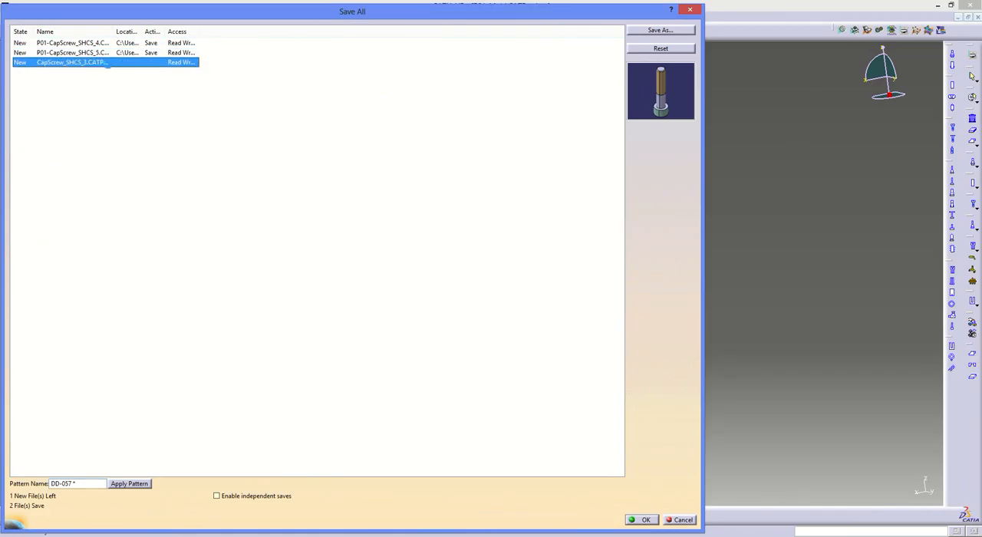
{"action": "left_click", "coordinate": [652, 32]}
{"action": "key", "text": "Home"}
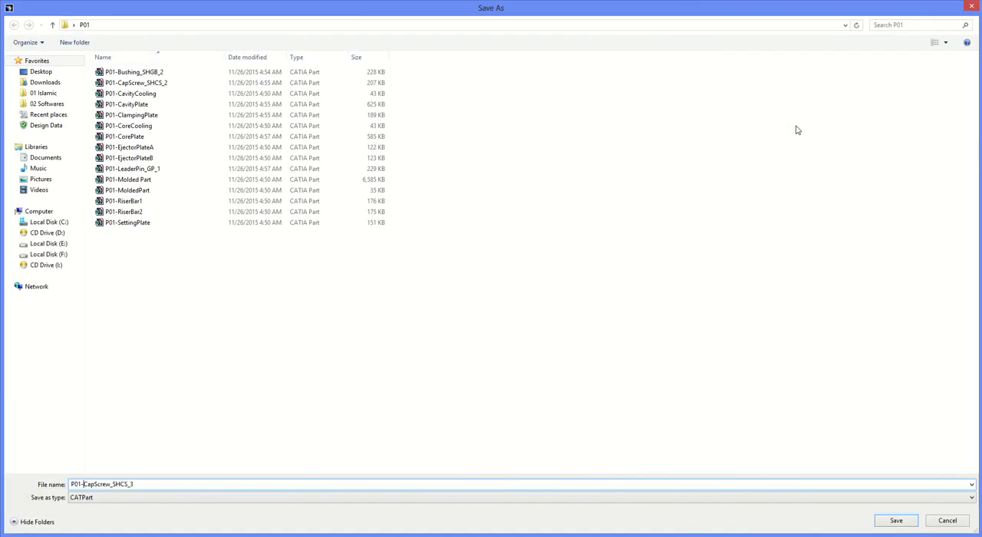
{"action": "type", "text": "P01-"}
{"action": "key", "text": "Return"}
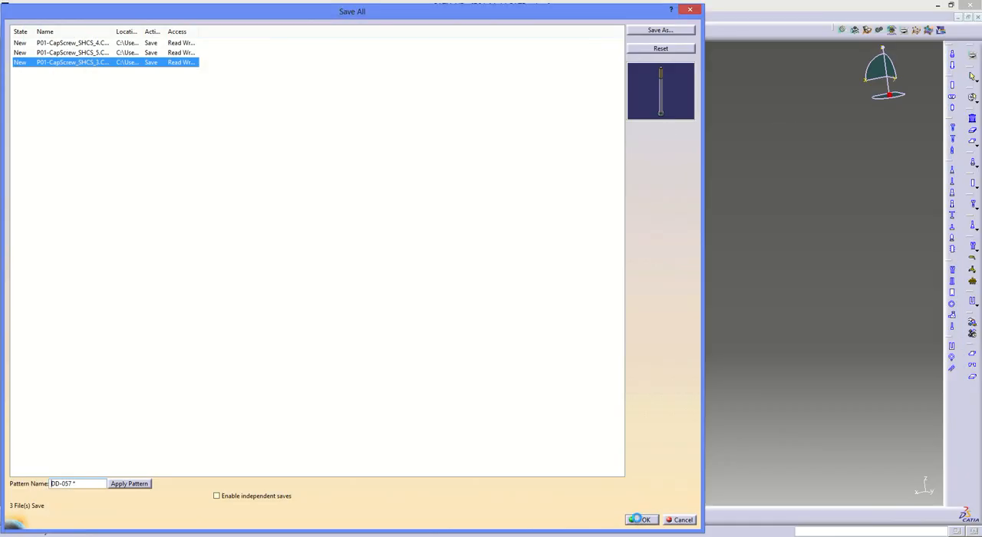
{"action": "left_click", "coordinate": [641, 520]}
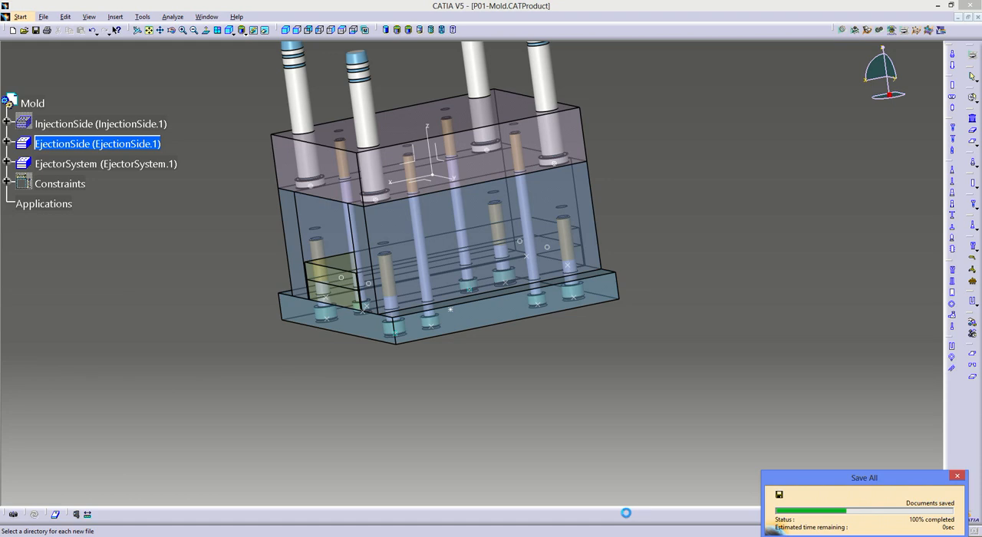
- Activate the EjectorSystem sub-assembly, check the 1518 screw layout in the LKM Moldbase PDF, and return to the mold assembly in CATIA
{"action": "middle_click_drag", "start_coordinate": [241, 247], "coordinate": [433, 222]}
{"action": "middle_click_drag", "start_coordinate": [434, 271], "coordinate": [431, 259]}
{"action": "left_click", "coordinate": [94, 163]}
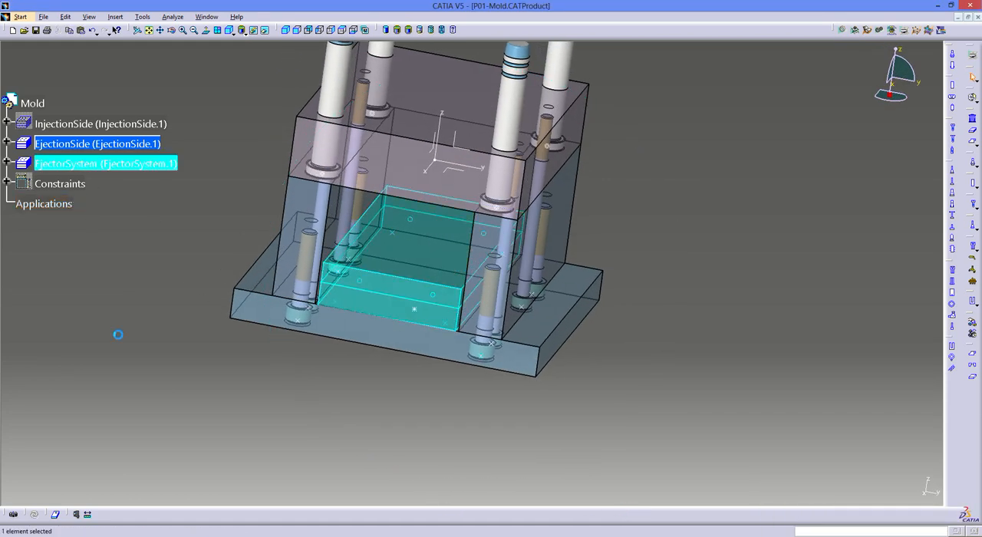
{"action": "key", "text": "alt+Tab"}
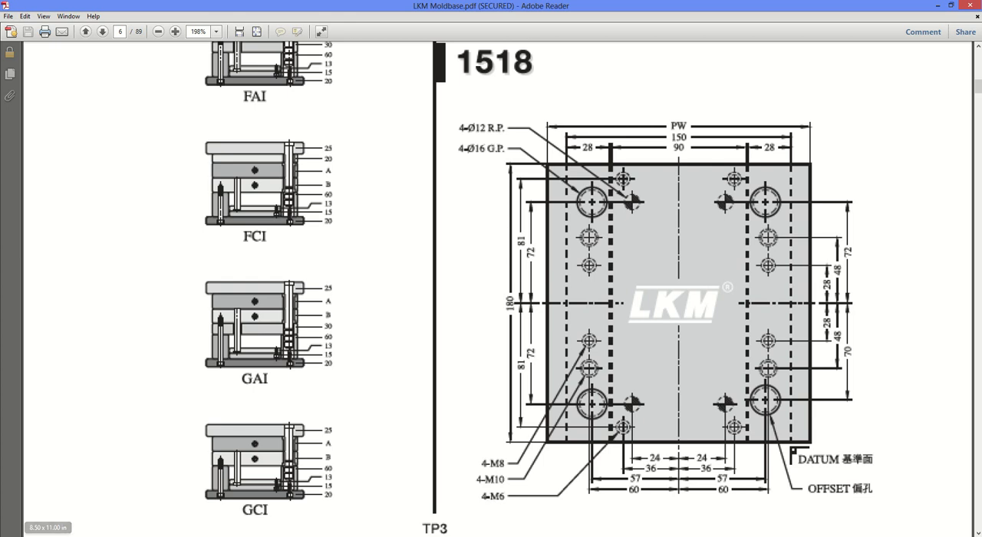
{"action": "key", "text": "alt+Tab"}
- Measure the combined thickness of the two stacked ejector plates without keeping the measurement
{"action": "middle_click_drag", "start_coordinate": [318, 466], "coordinate": [356, 402], "text": "ctrl"}
{"action": "left_click", "coordinate": [76, 515]}
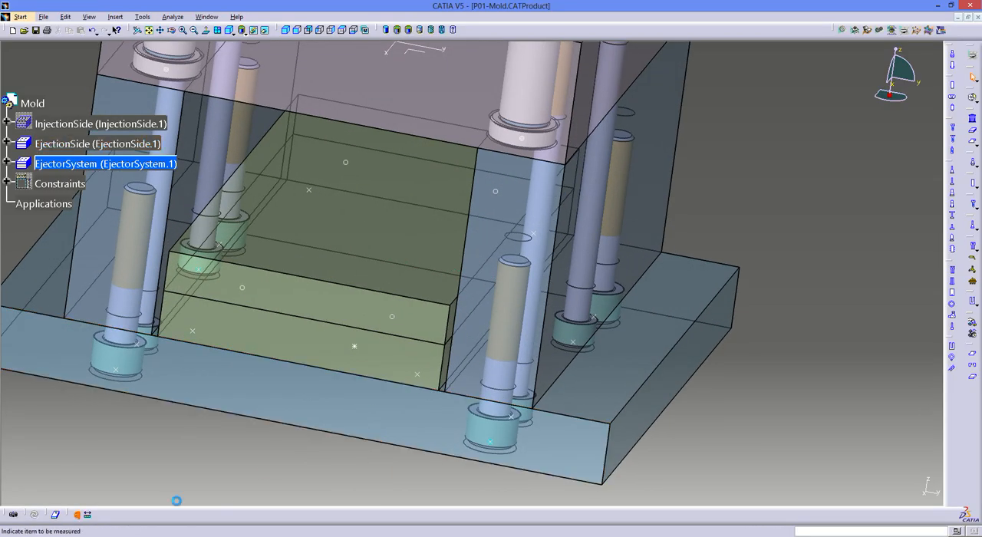
{"action": "left_click", "coordinate": [87, 514]}
{"action": "middle_click_drag", "start_coordinate": [337, 468], "coordinate": [338, 330]}
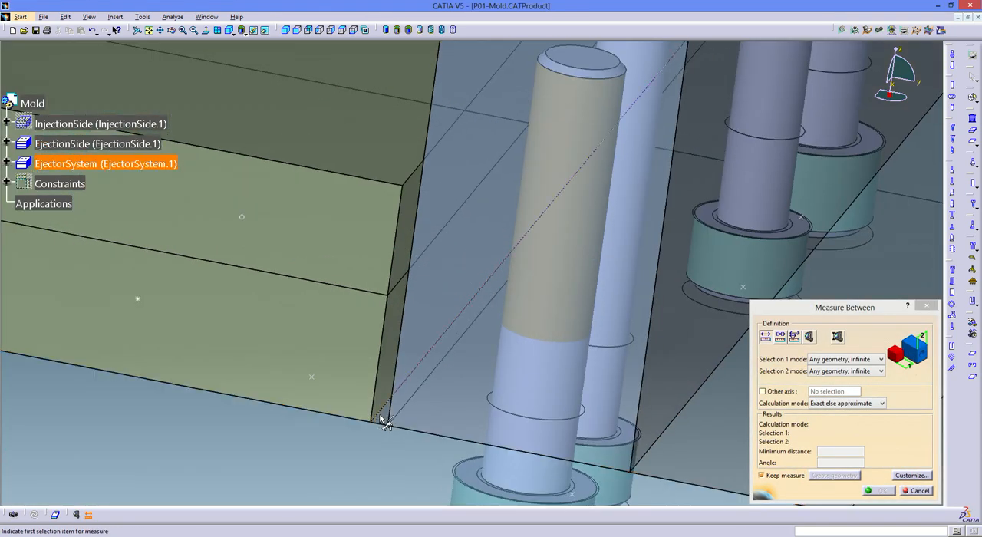
{"action": "left_click", "coordinate": [365, 436]}
{"action": "left_click", "coordinate": [377, 230]}
{"action": "middle_click_drag", "start_coordinate": [394, 345], "coordinate": [515, 472], "text": "ctrl"}
{"action": "key", "text": "Escape"}
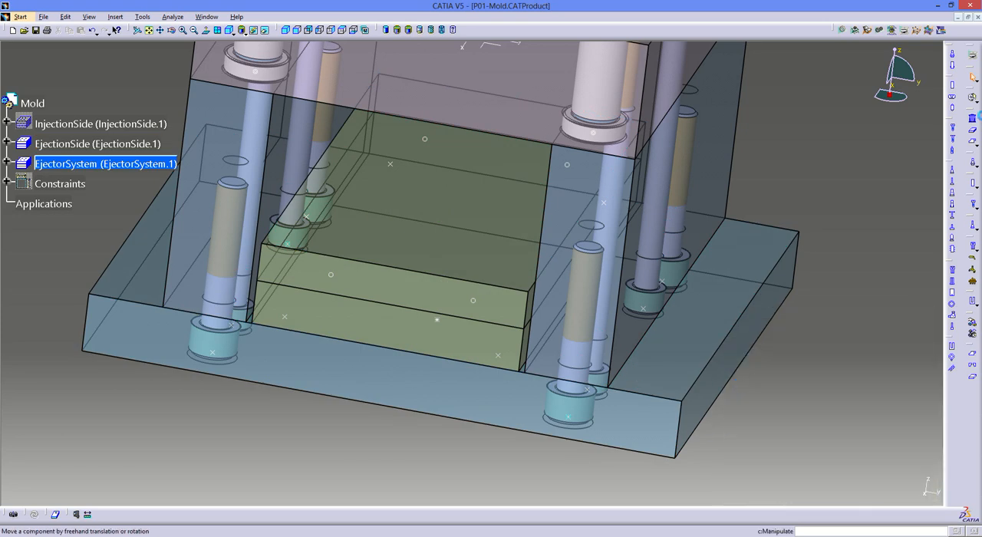
- Begin adding an LKM cap screw to the EjectorSystem sub-assembly and choose the SHCS-6x20 reference from the CapScrew_SHCS catalog
{"action": "left_click", "coordinate": [953, 129]}
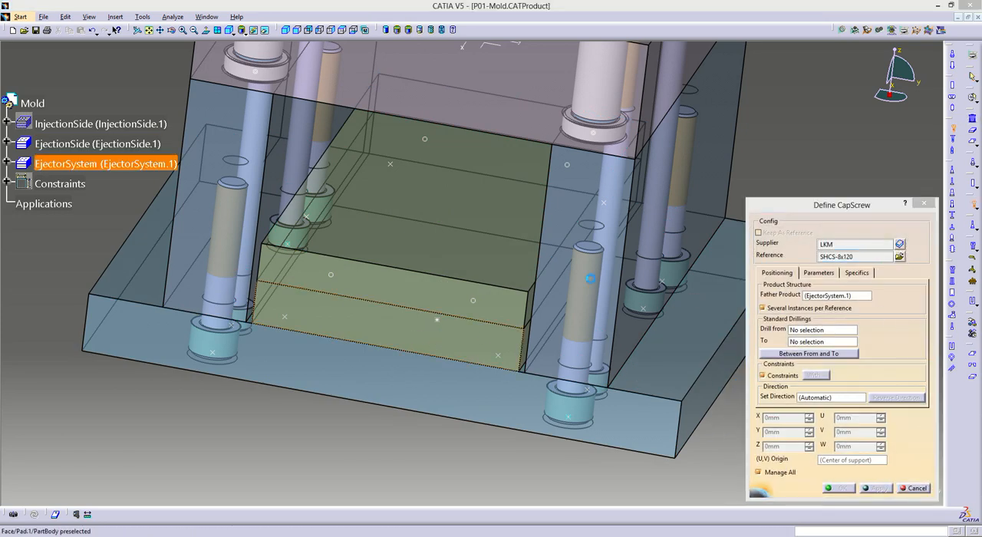
{"action": "left_click_drag", "start_coordinate": [574, 240], "coordinate": [574, 277]}
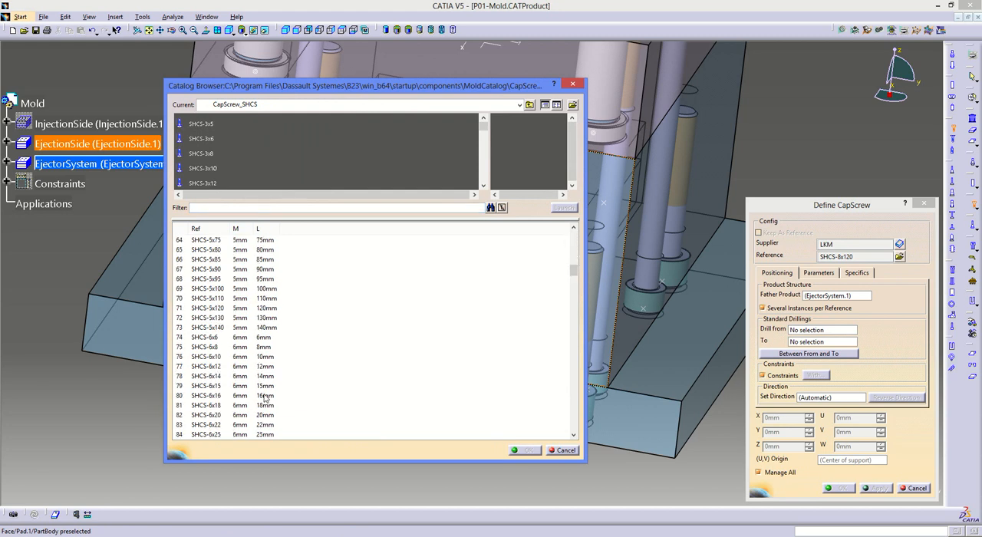
{"action": "double_click", "coordinate": [248, 416]}
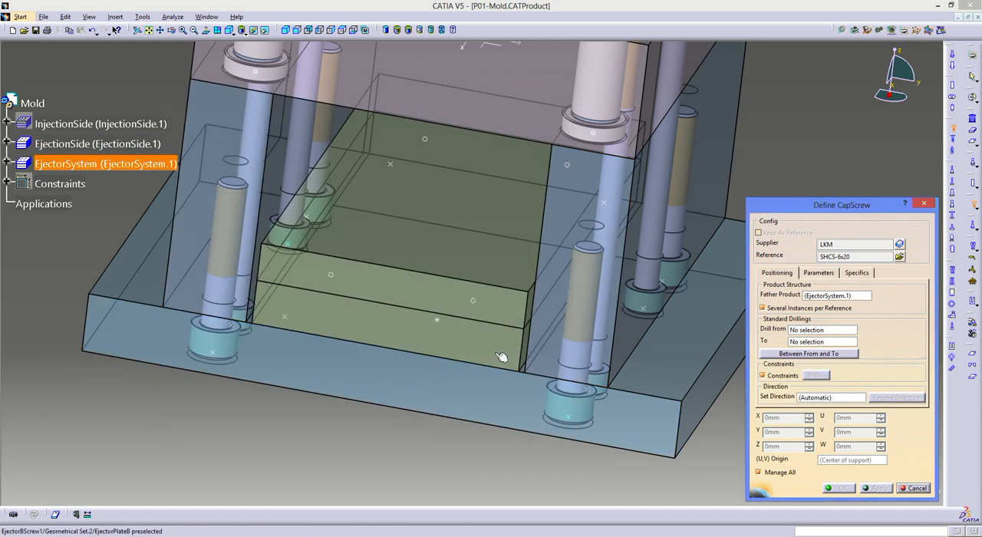
- Create the cap screws at the four corner points of the lower ejector plate, drilling from EjectorPlateB.1 to EjectorPlateA.1
{"action": "left_click", "coordinate": [497, 364]}
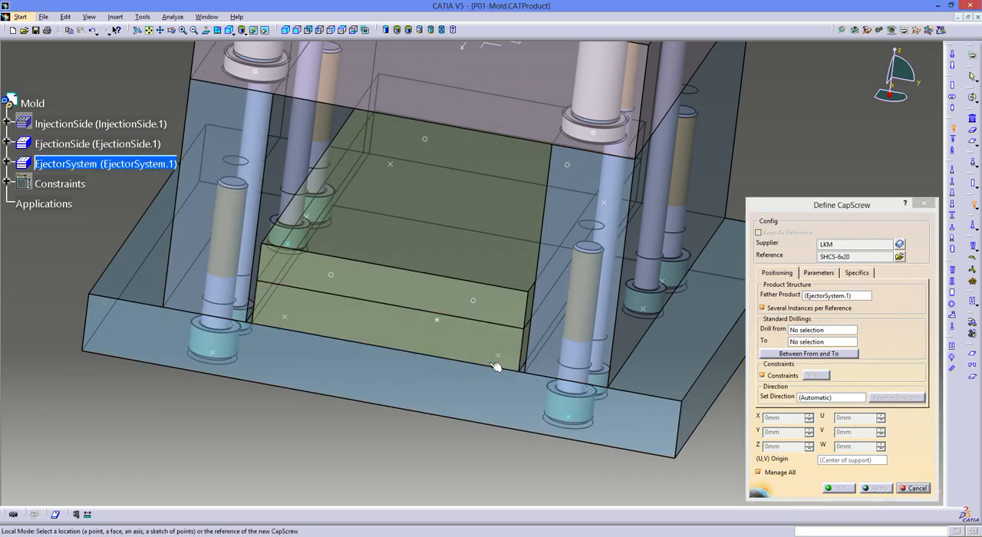
{"action": "middle_click_drag", "start_coordinate": [497, 364], "coordinate": [470, 382]}
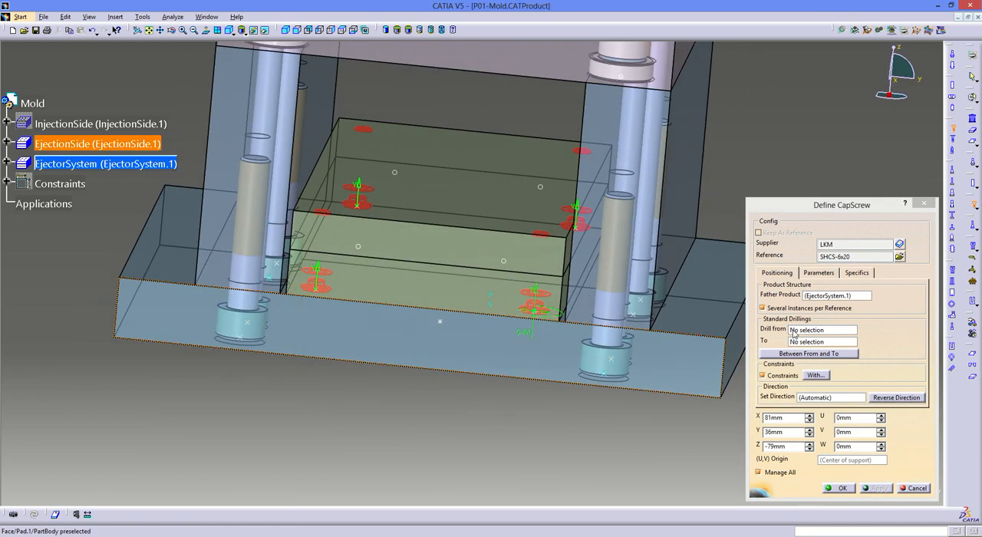
{"action": "left_click", "coordinate": [794, 330]}
{"action": "left_click", "coordinate": [434, 291]}
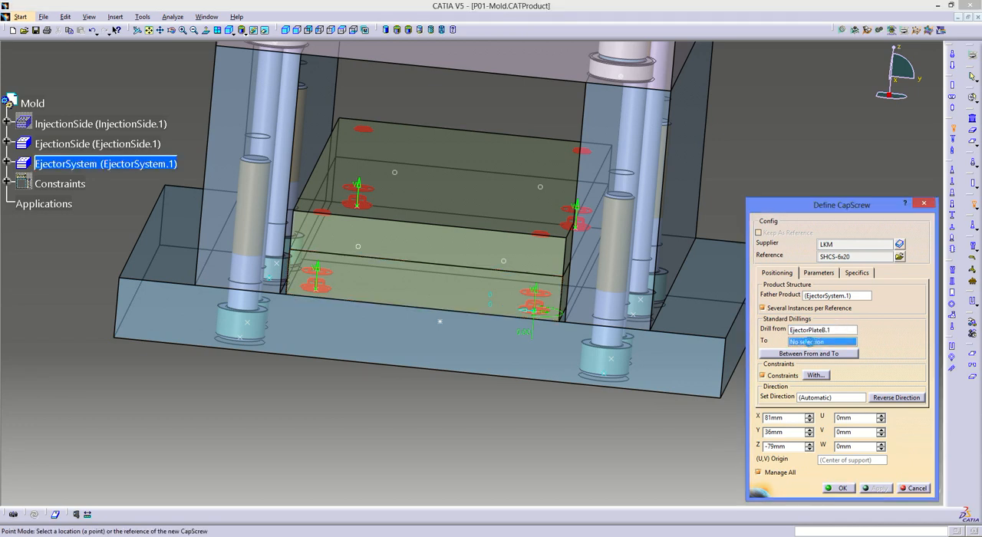
{"action": "left_click", "coordinate": [690, 361]}
{"action": "left_click", "coordinate": [837, 488]}
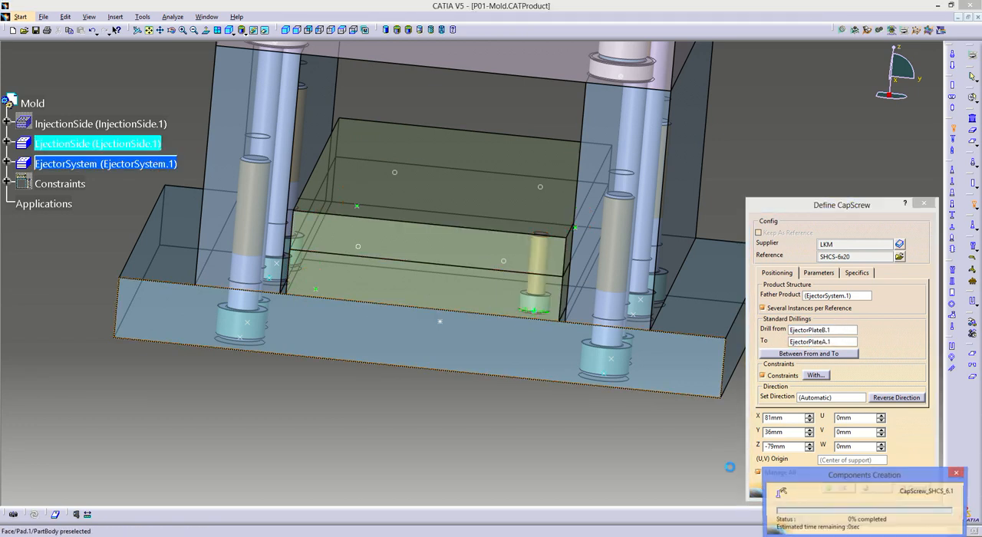
- Inspect the new cap screws in the ejector plates and select the EjectorSystem sub-assembly
{"action": "middle_click_drag", "start_coordinate": [439, 366], "coordinate": [636, 307]}
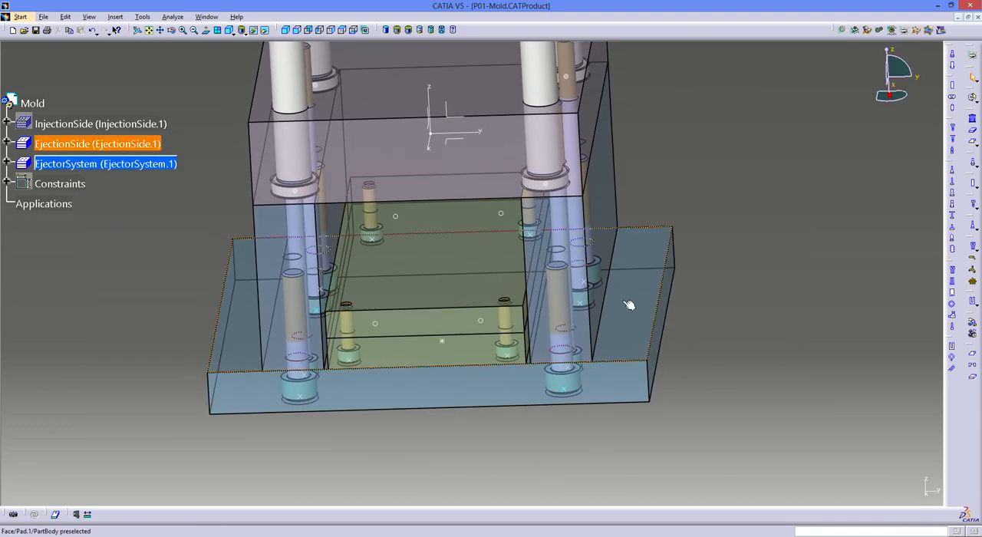
{"action": "left_click", "coordinate": [109, 165]}
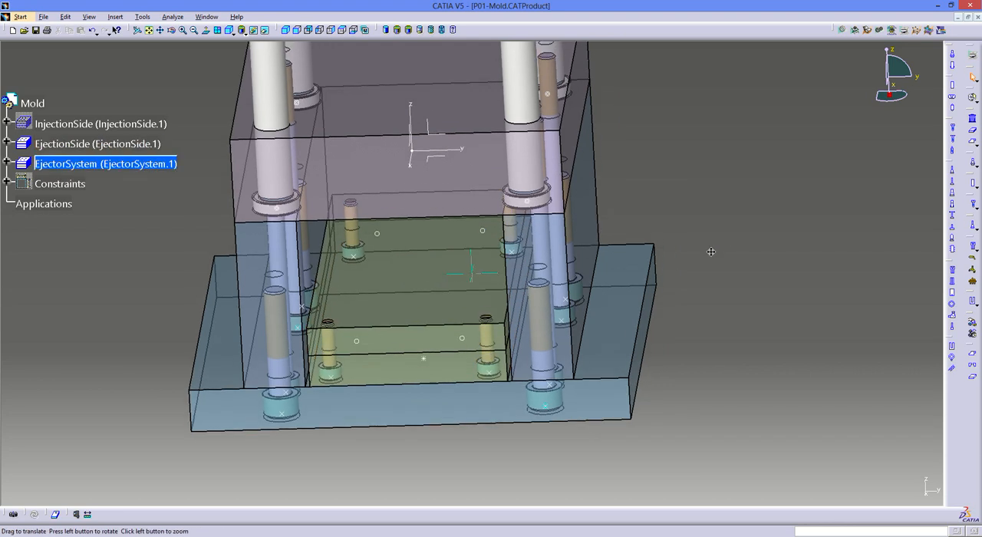
{"action": "middle_click_drag", "start_coordinate": [730, 234], "coordinate": [711, 251]}
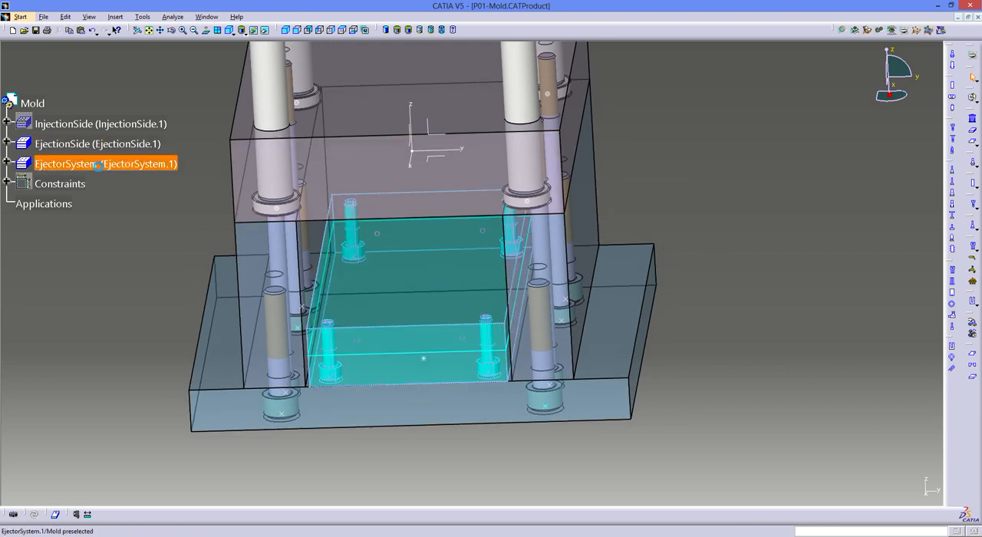
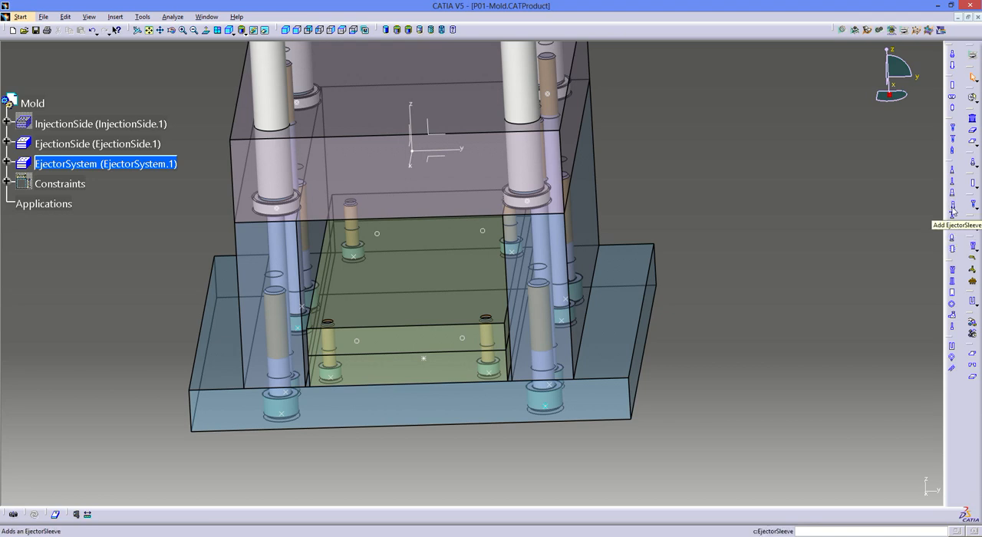
- Begin adding an ejector to the EjectorSystem sub-assembly and browse the LKM Ejector_JX catalog for its reference
{"action": "left_click", "coordinate": [952, 183]}
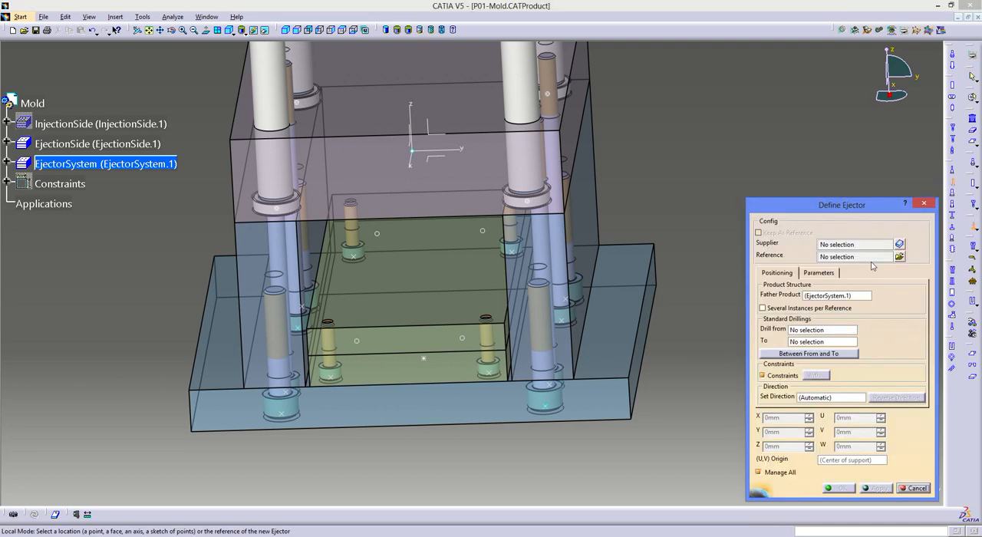
{"action": "left_click", "coordinate": [898, 255]}
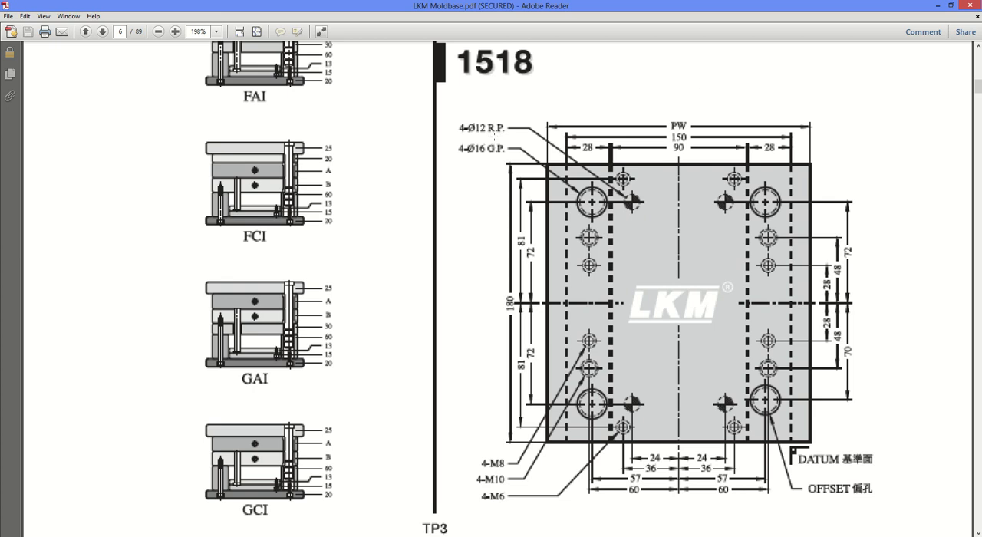
{"action": "left_click", "coordinate": [937, 6]}
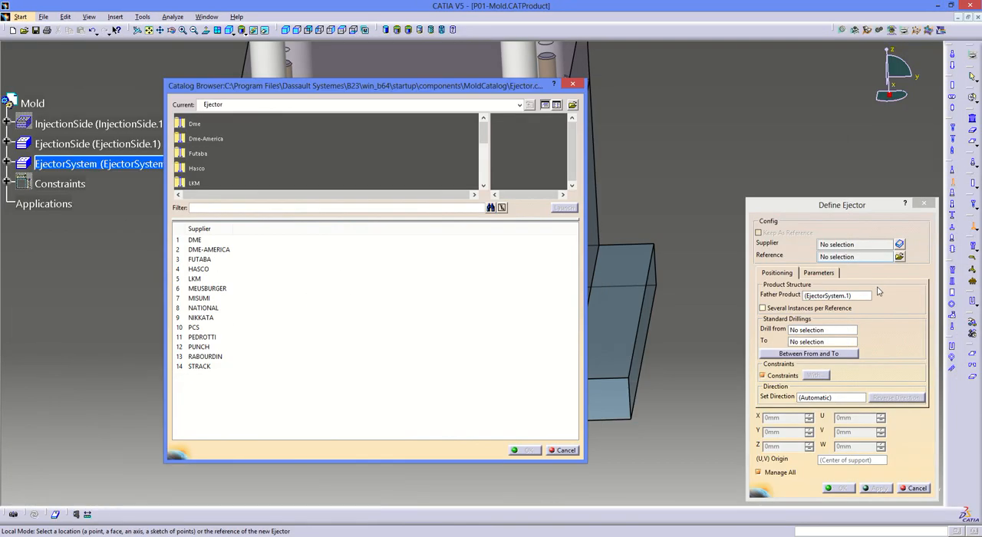
{"action": "double_click", "coordinate": [193, 181]}
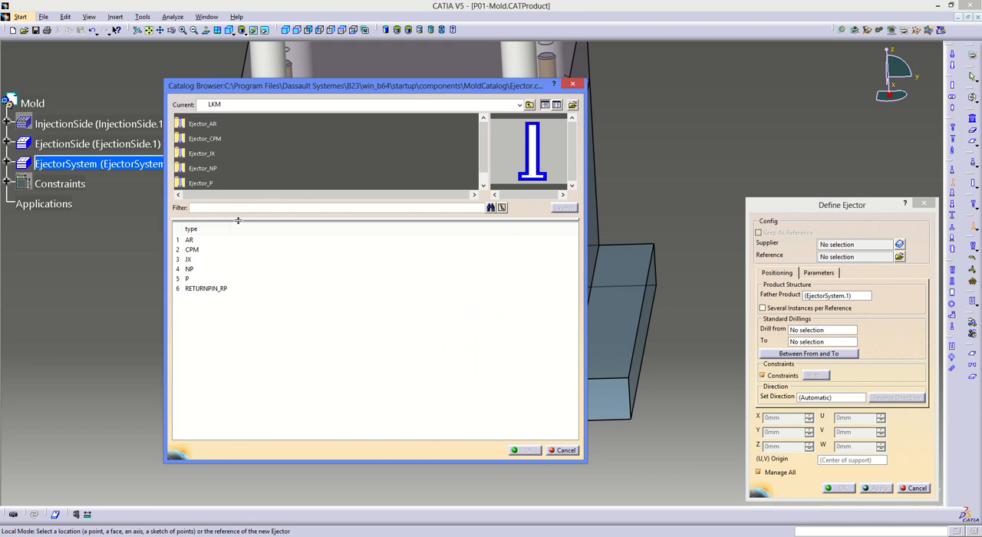
{"action": "double_click", "coordinate": [200, 155]}
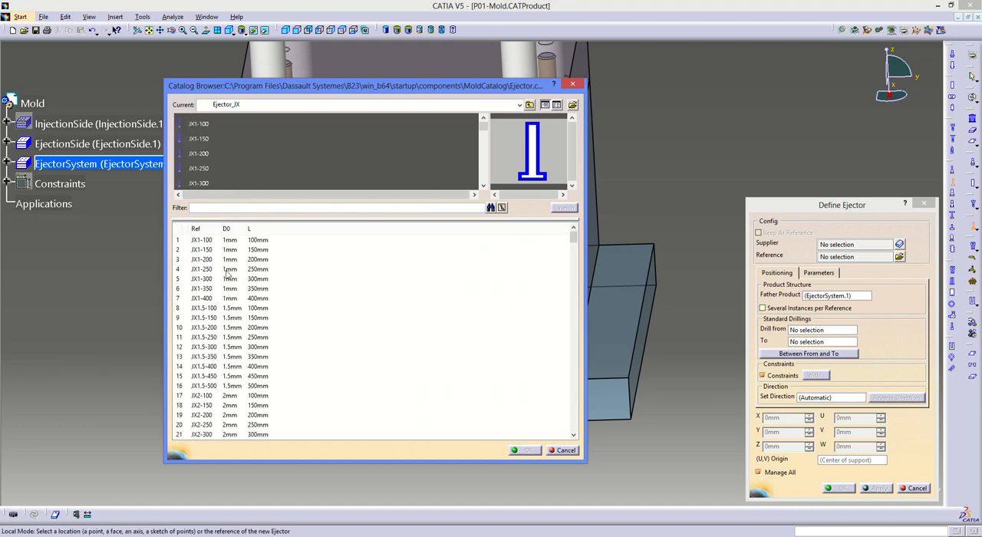
{"action": "left_click", "coordinate": [235, 319]}
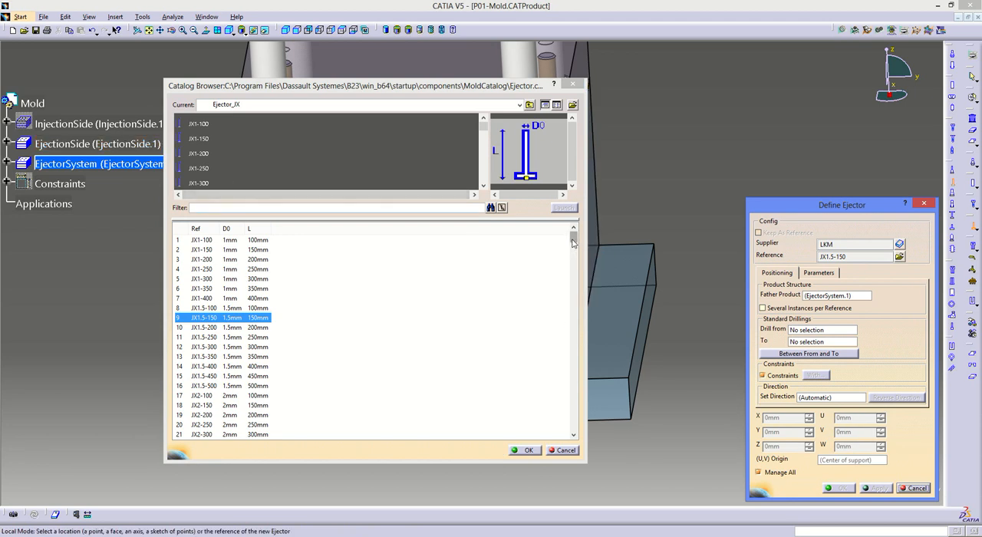
{"action": "left_click_drag", "start_coordinate": [574, 242], "coordinate": [570, 330]}
- Measure the distance from the core plate's top face to the joint between the two ejector plates without keeping the measurement
{"action": "left_click_drag", "start_coordinate": [446, 90], "coordinate": [872, 98]}
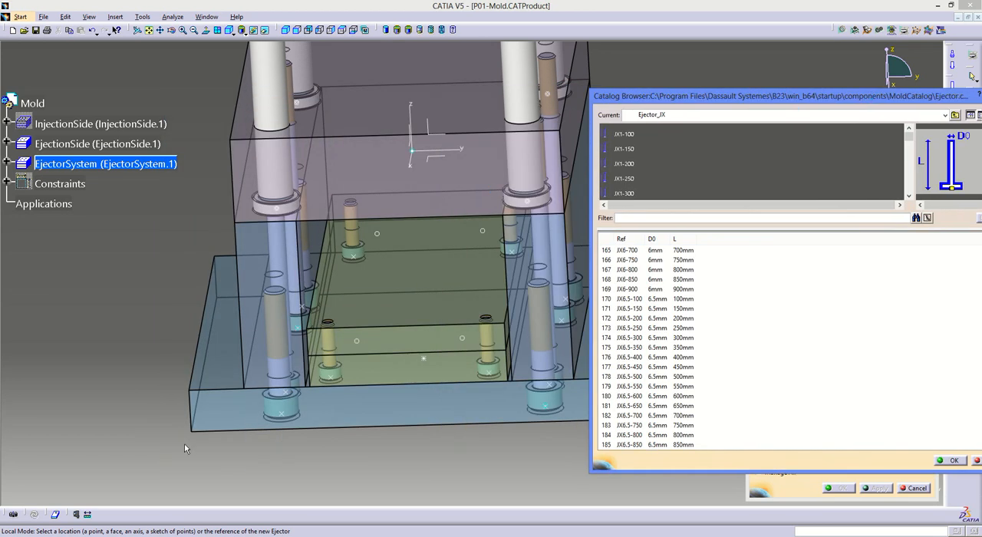
{"action": "left_click", "coordinate": [88, 514]}
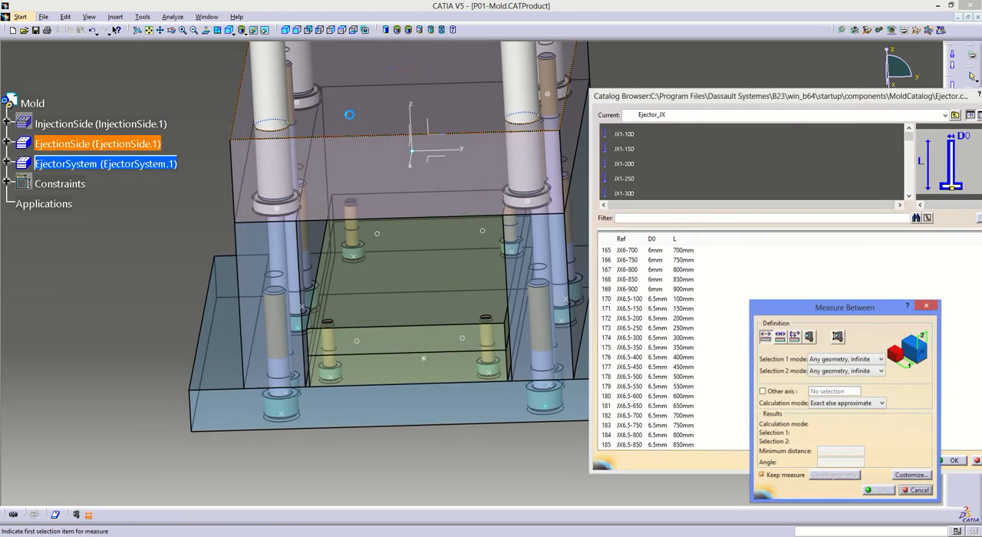
{"action": "left_click", "coordinate": [346, 363]}
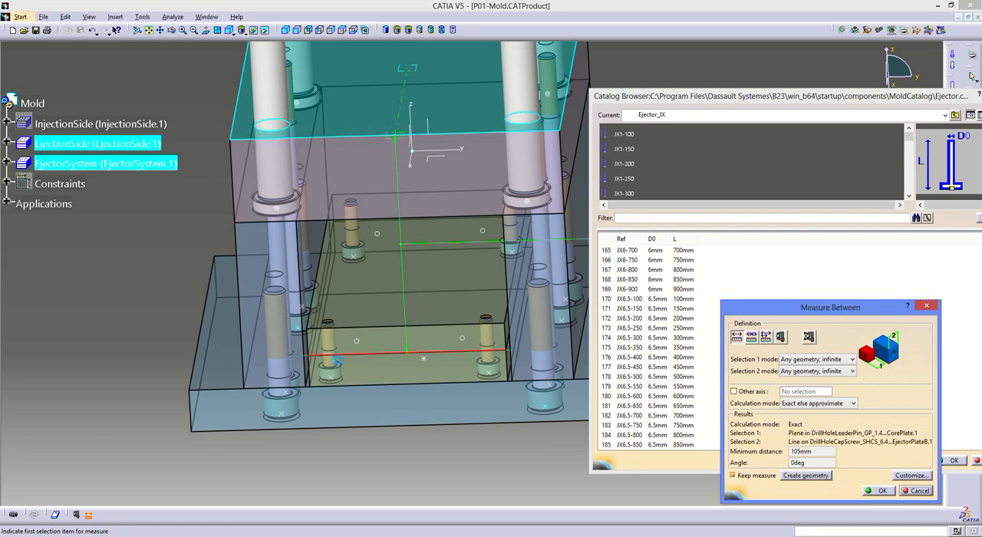
{"action": "middle_click_drag", "start_coordinate": [427, 298], "coordinate": [146, 299]}
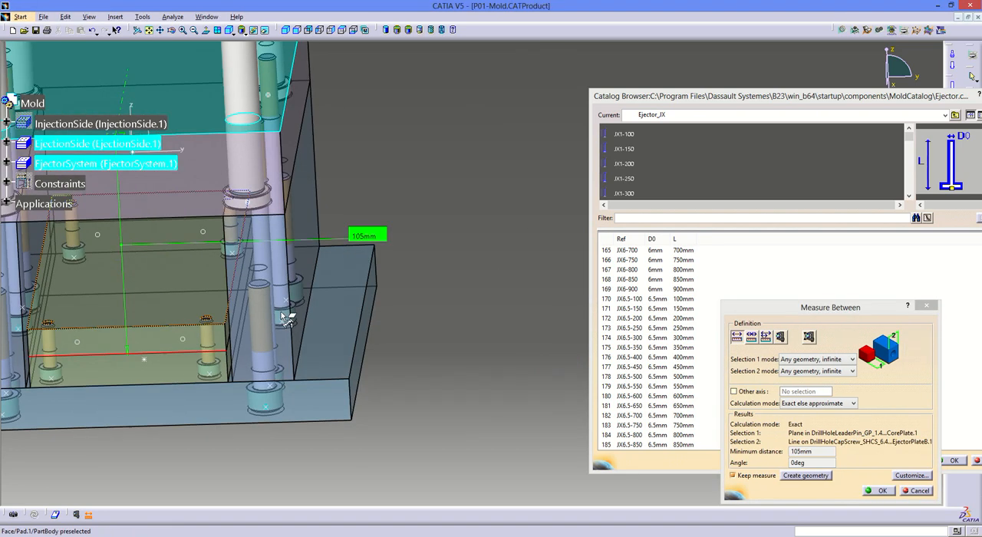
{"action": "left_click", "coordinate": [925, 306]}
- Choose the JX12-100 reference, 12 mm in diameter and 100 mm long, from the Ejector_JX catalog
{"action": "left_click_drag", "start_coordinate": [656, 105], "coordinate": [481, 107]}
{"action": "left_click_drag", "start_coordinate": [824, 340], "coordinate": [825, 395]}
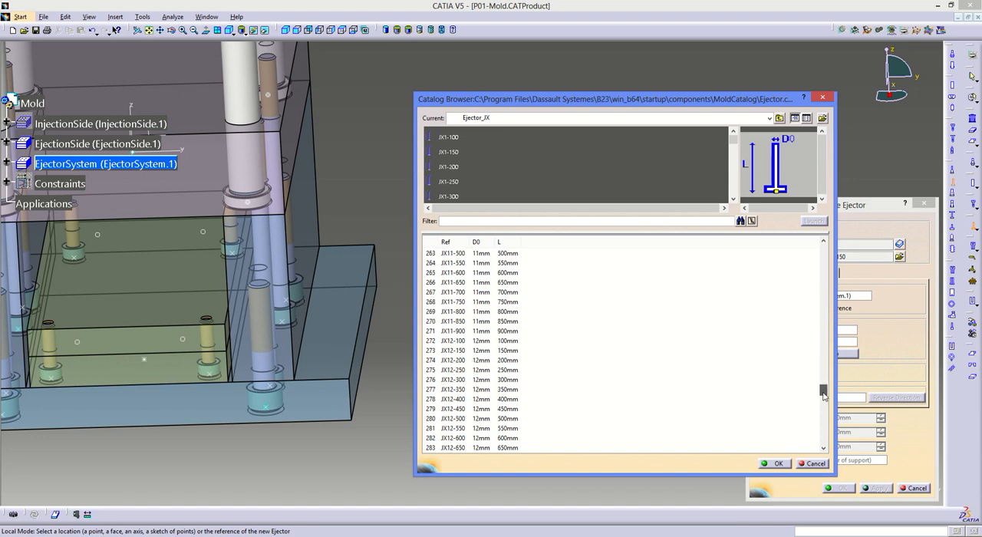
{"action": "double_click", "coordinate": [482, 341]}
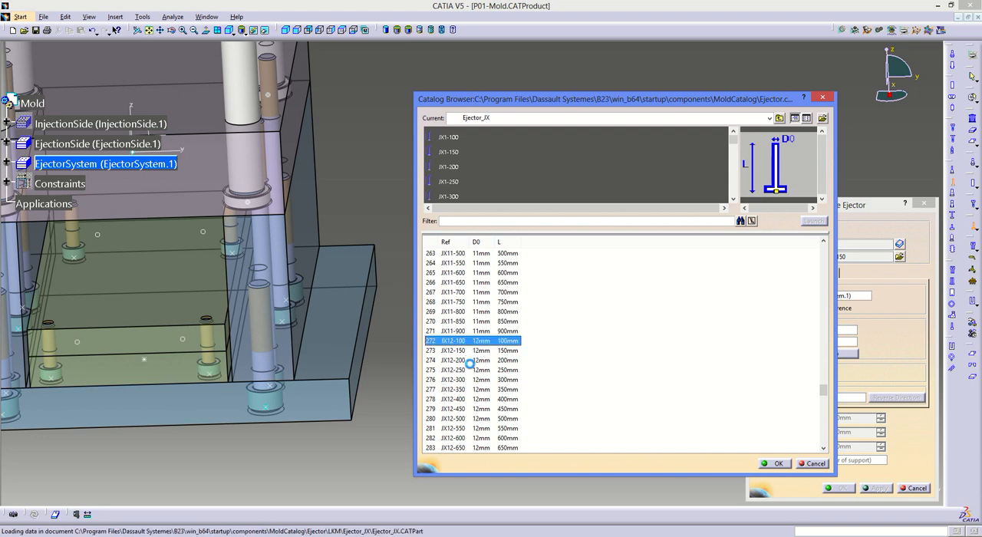
- Position the ejectors at the four return-pin points of the upper ejector plate, at X ±72 mm and Y ±24 mm
{"action": "middle_click_drag", "start_coordinate": [315, 367], "coordinate": [376, 369]}
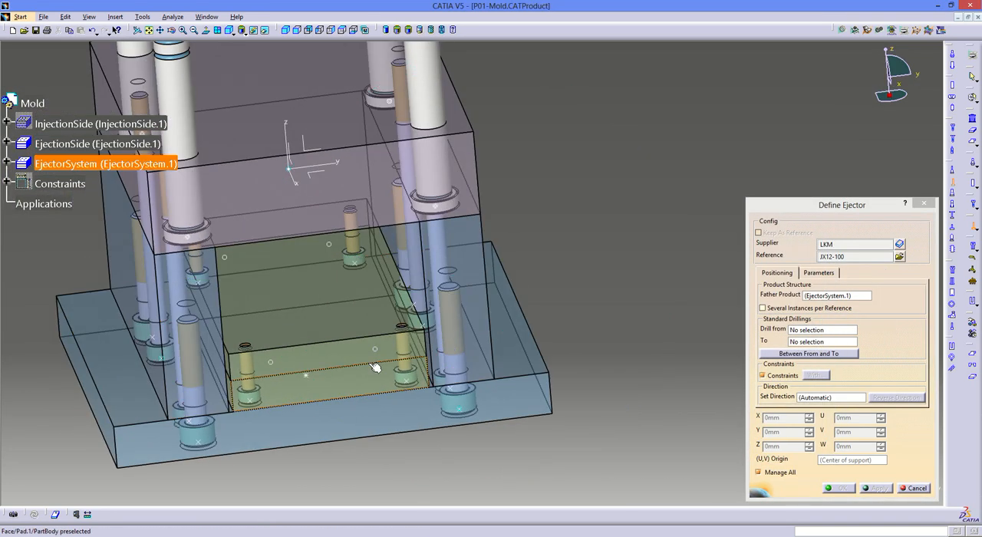
{"action": "left_click", "coordinate": [379, 351]}
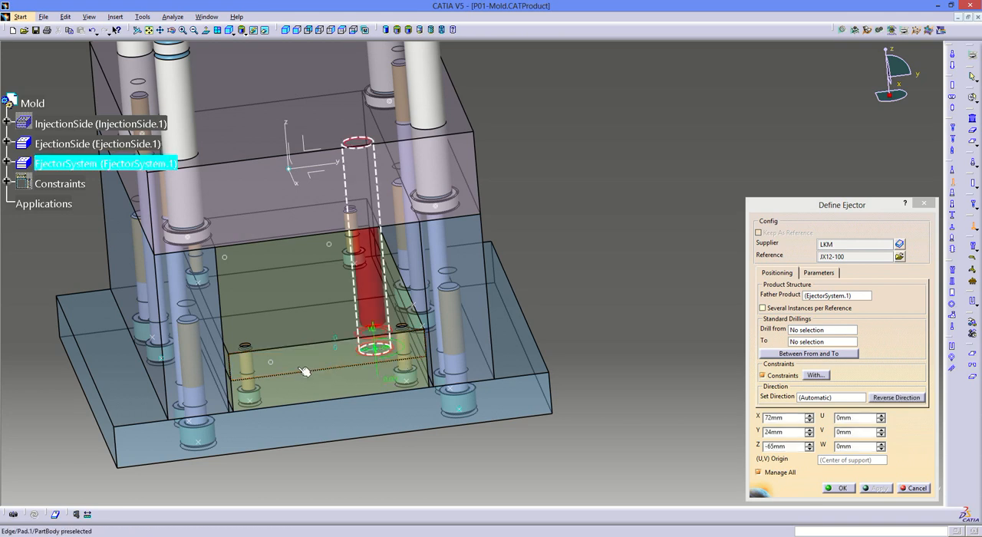
{"action": "left_click", "coordinate": [272, 361]}
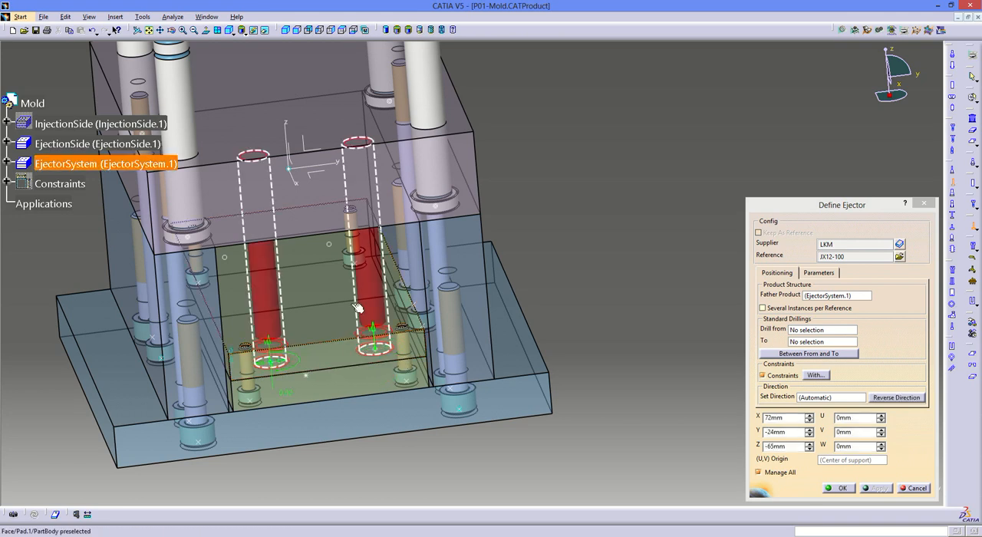
{"action": "left_click", "coordinate": [332, 246]}
{"action": "middle_click_drag", "start_coordinate": [340, 306], "coordinate": [282, 264]}
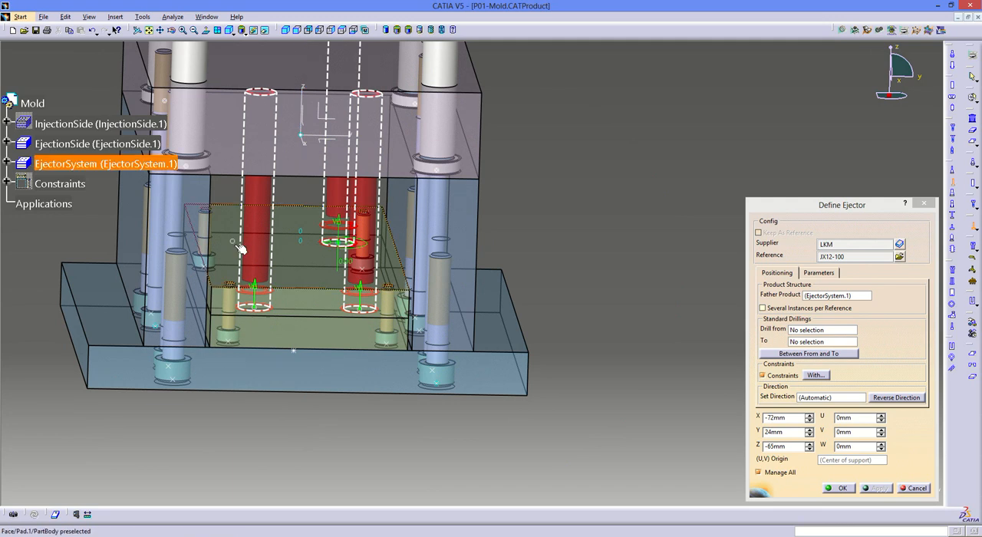
{"action": "middle_click_drag", "start_coordinate": [294, 192], "coordinate": [491, 293]}
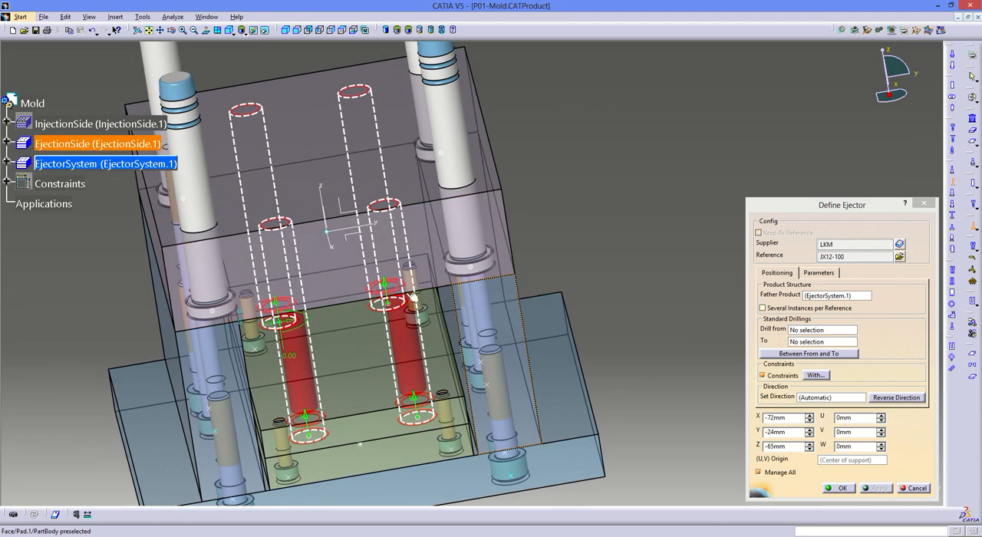
{"action": "middle_click_drag", "start_coordinate": [414, 297], "coordinate": [352, 199]}
- Set the ejectors' drilling to run from EjectorPlateA.1 to CorePlate.1
{"action": "left_click", "coordinate": [326, 29]}
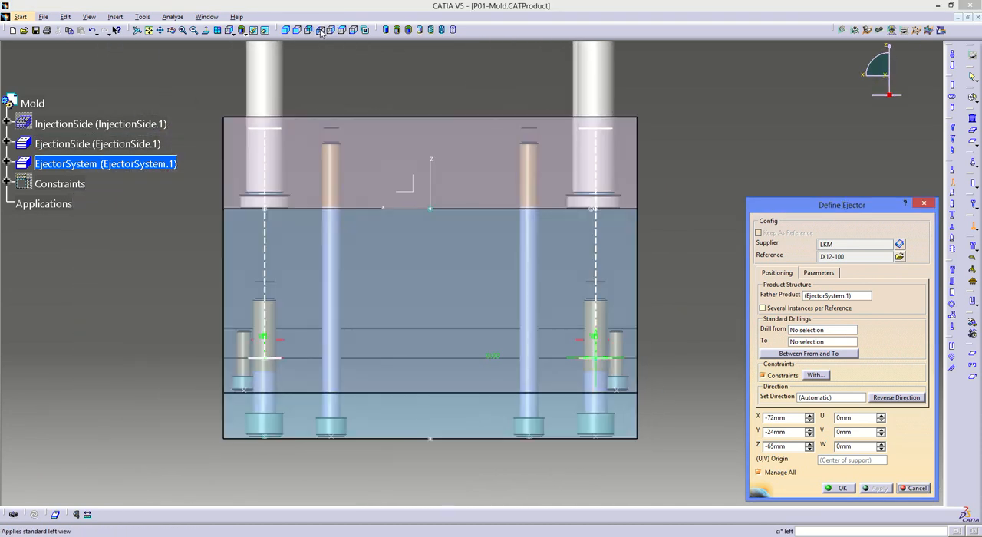
{"action": "left_click", "coordinate": [321, 30]}
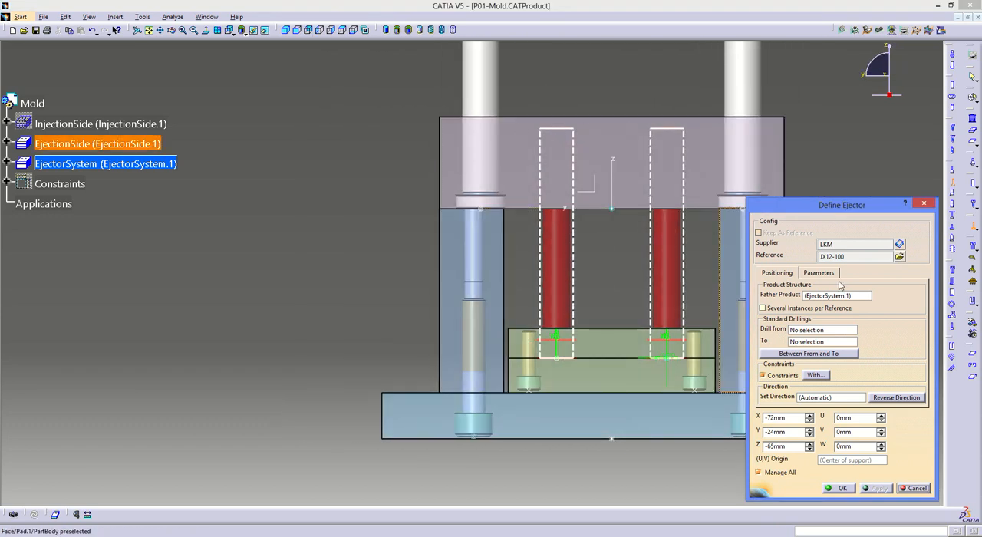
{"action": "left_click", "coordinate": [808, 335]}
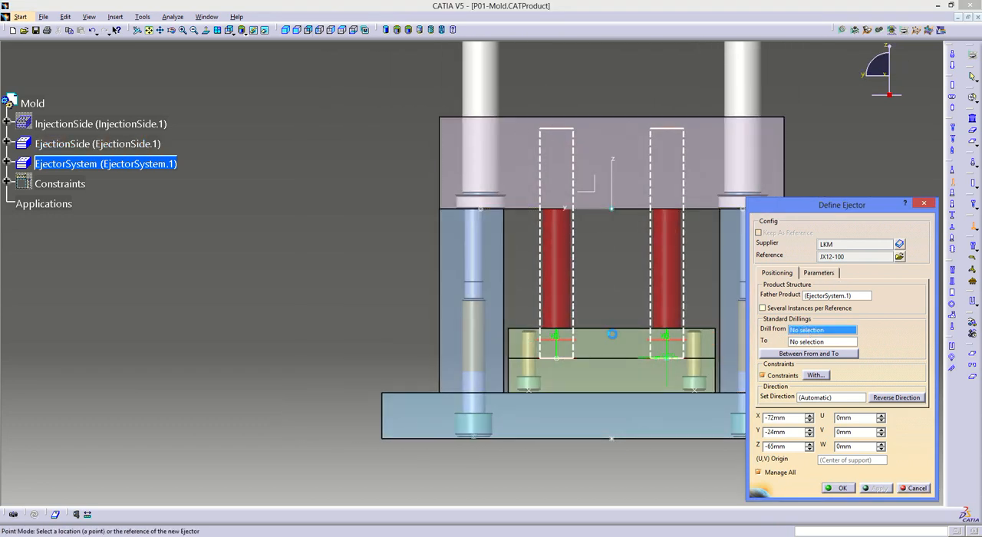
{"action": "left_click", "coordinate": [702, 343]}
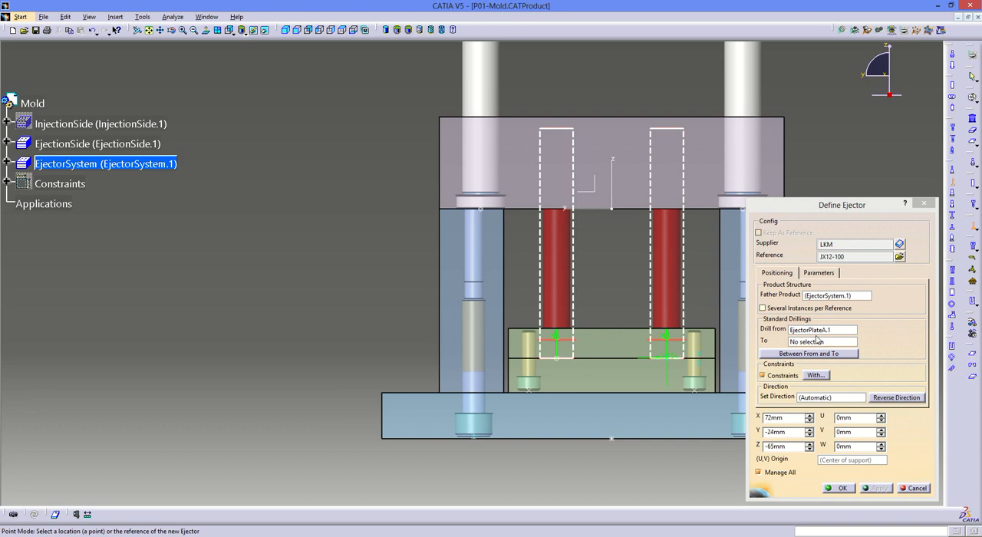
{"action": "left_click", "coordinate": [624, 147]}
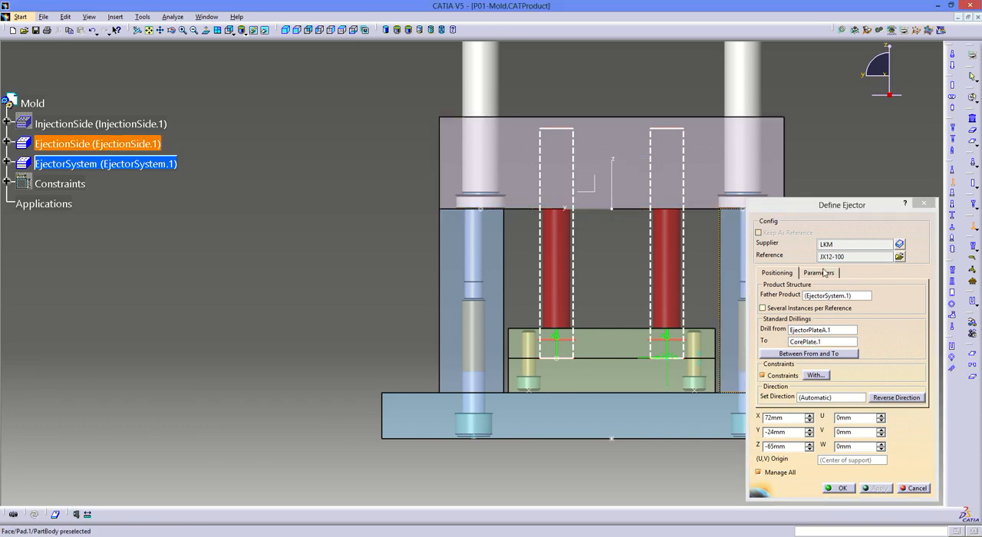
- Remove the ejector length's association with the design table, set L to 105 mm and create the four ejectors
{"action": "left_click", "coordinate": [822, 273]}
{"action": "right_click", "coordinate": [831, 301]}
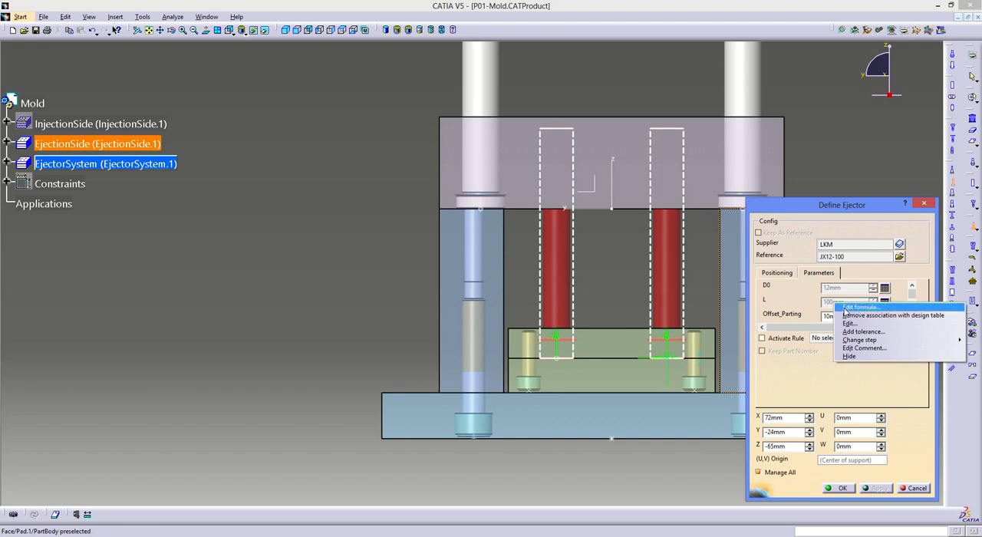
{"action": "left_click", "coordinate": [848, 315]}
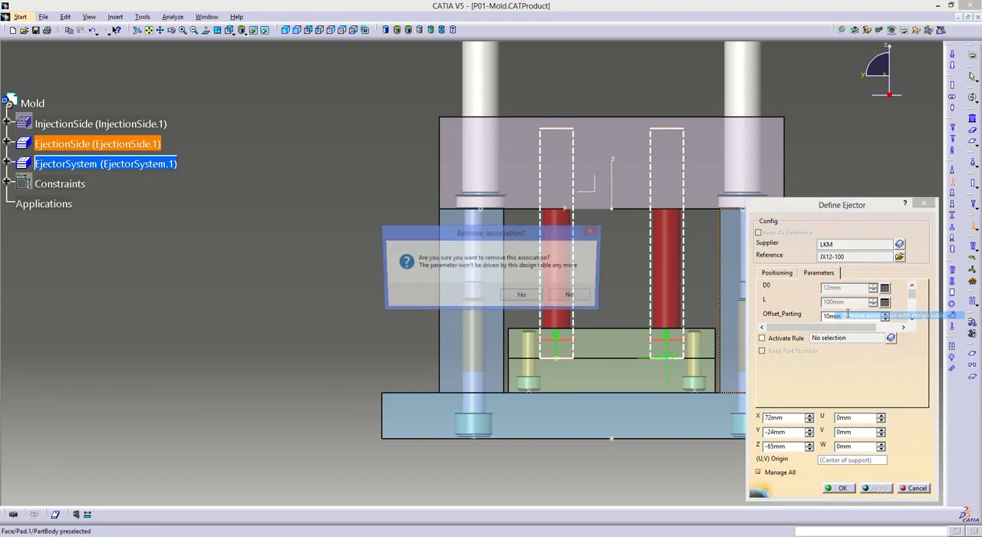
{"action": "left_click", "coordinate": [522, 296]}
{"action": "type", "text": "105"}
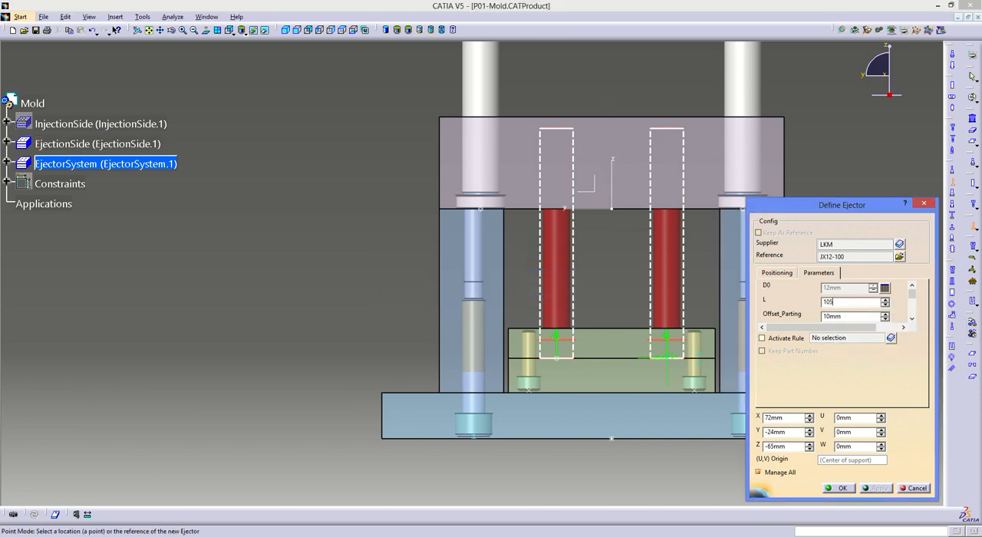
{"action": "left_click", "coordinate": [851, 316]}
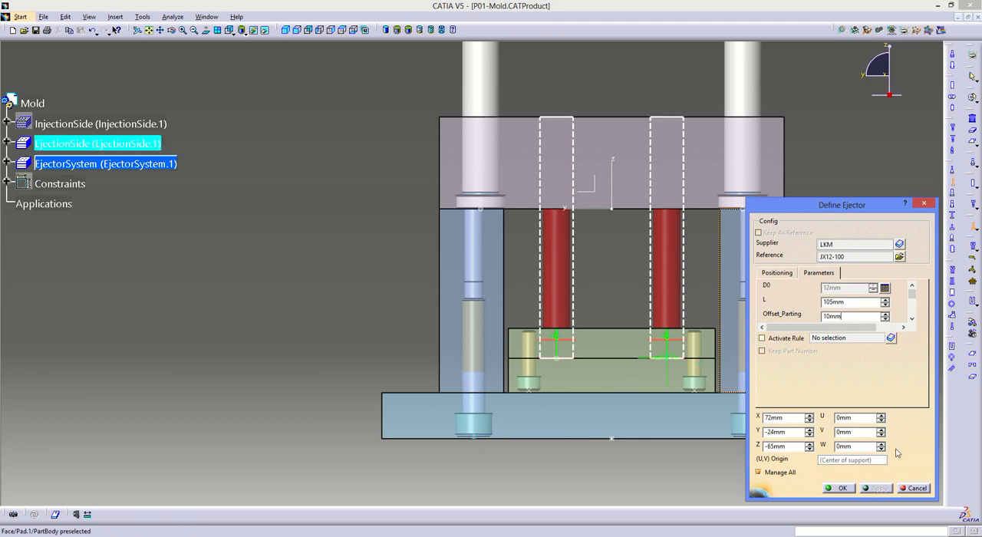
{"action": "left_click", "coordinate": [841, 489]}
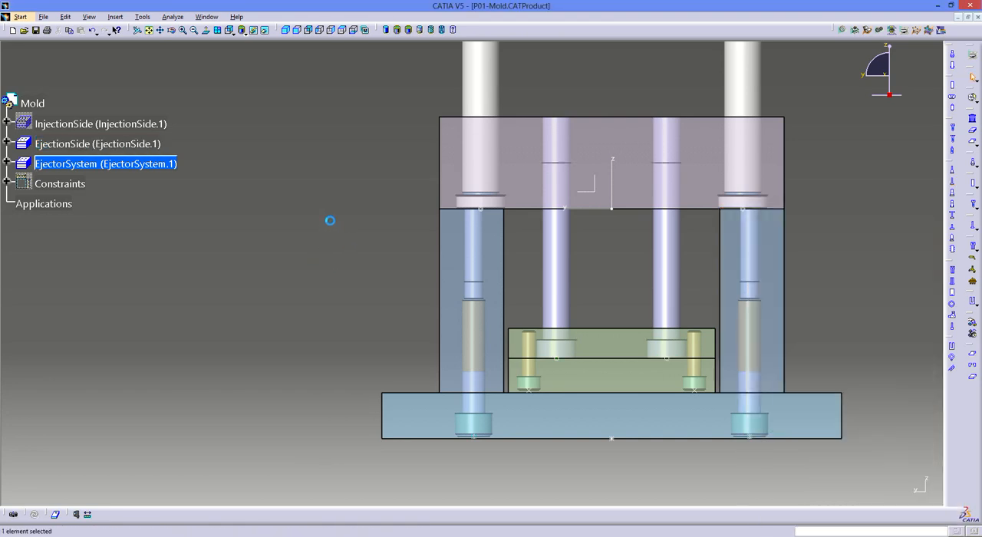
- Start saving all mold documents and assign the file name P01-CapScrew_SHCS_6 in the P01 folder to the new cap screw
{"action": "middle_click_drag", "start_coordinate": [329, 219], "coordinate": [391, 295]}
{"action": "middle_click", "coordinate": [538, 199]}
{"action": "middle_click_drag", "start_coordinate": [508, 292], "coordinate": [198, 232]}
{"action": "left_click", "coordinate": [44, 17]}
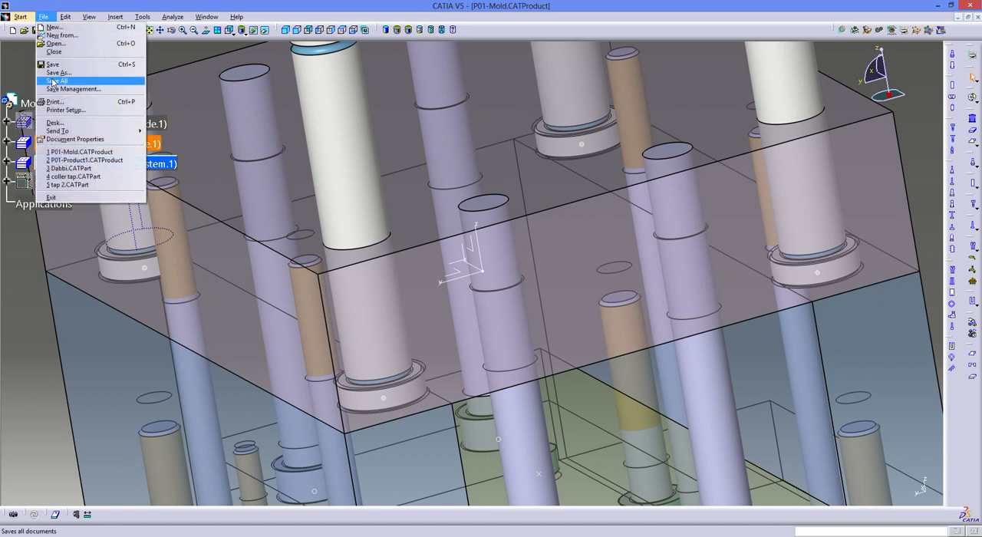
{"action": "left_click", "coordinate": [101, 103]}
{"action": "left_click", "coordinate": [514, 317]}
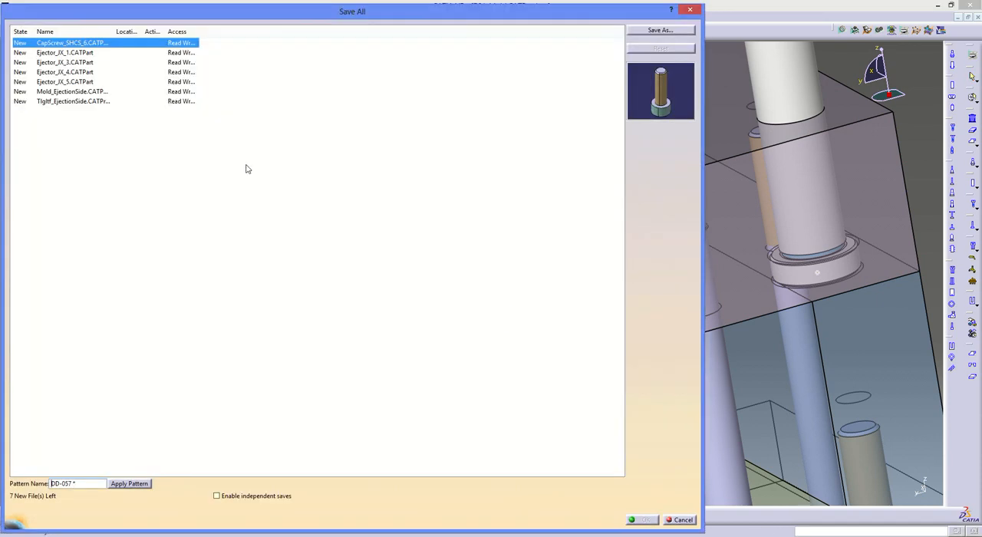
{"action": "left_click", "coordinate": [658, 31]}
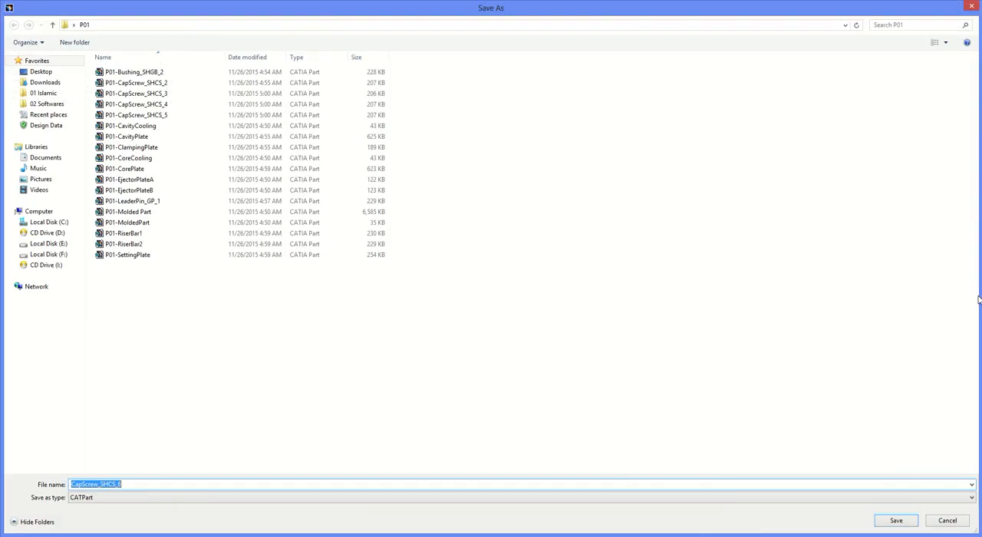
{"action": "key", "text": "Home"}
{"action": "key", "text": "Return"}
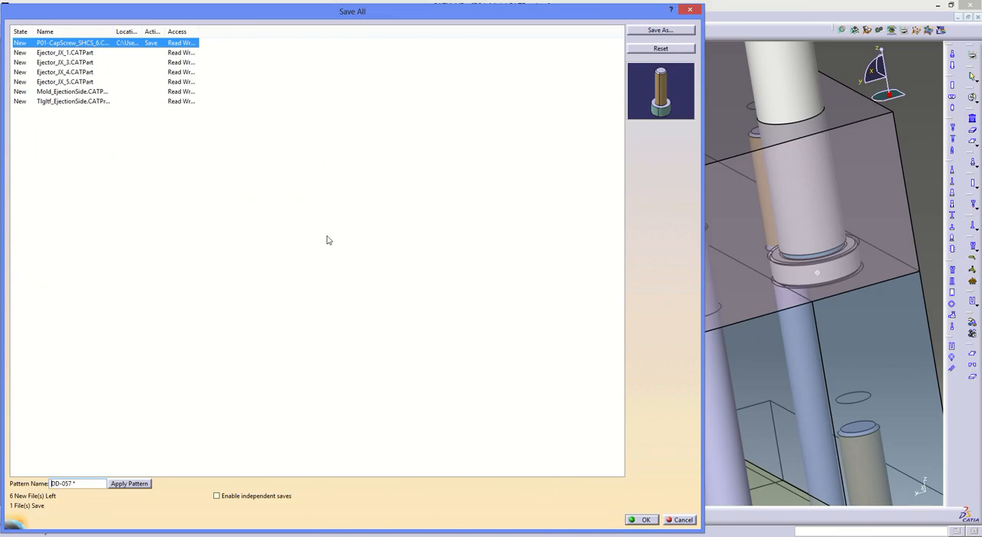
- Assign the file names P01-Ejector_JX_1 and P01-Ejector_JX_3 in the P01 folder to the first two new ejectors
{"action": "left_click_drag", "start_coordinate": [142, 32], "coordinate": [293, 31]}
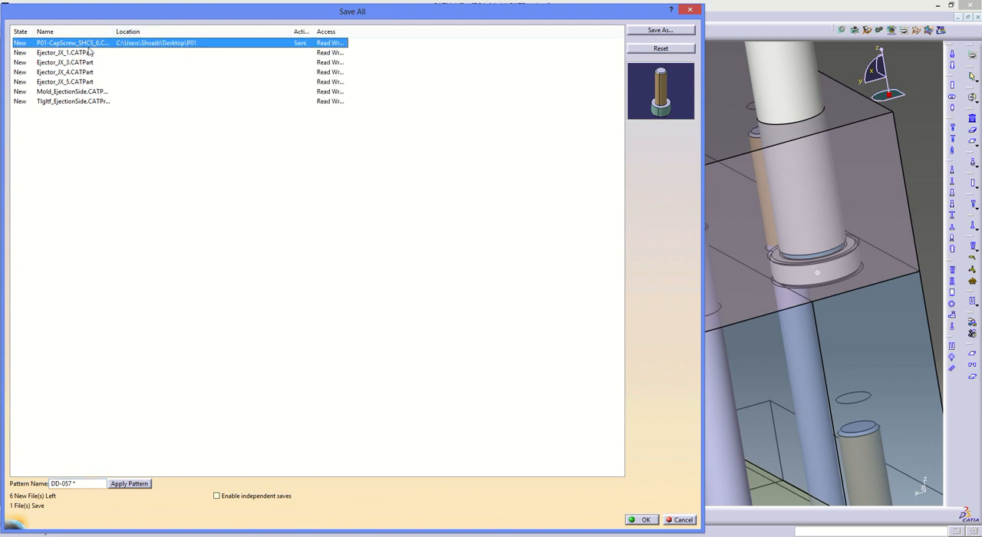
{"action": "left_click", "coordinate": [91, 52]}
{"action": "left_click", "coordinate": [649, 33]}
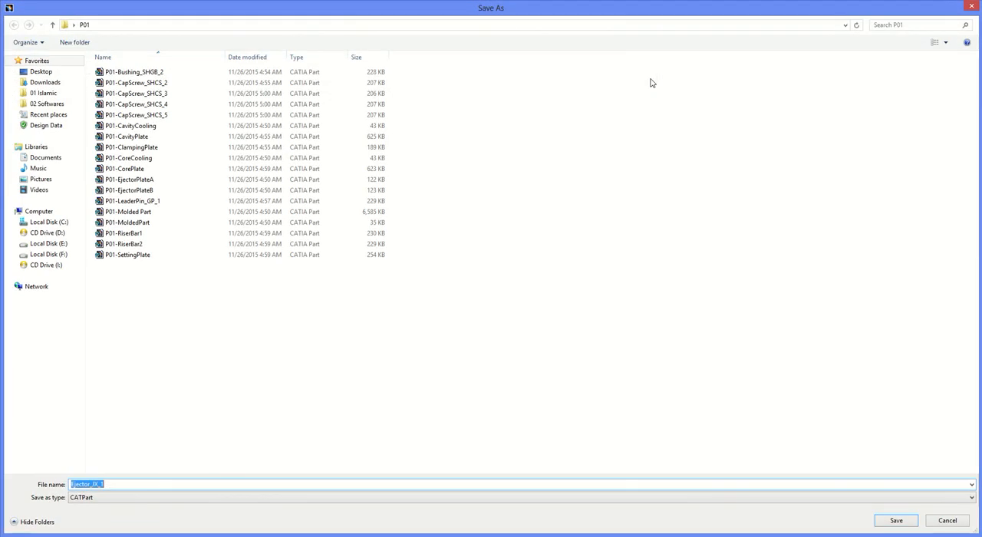
{"action": "key", "text": "Return"}
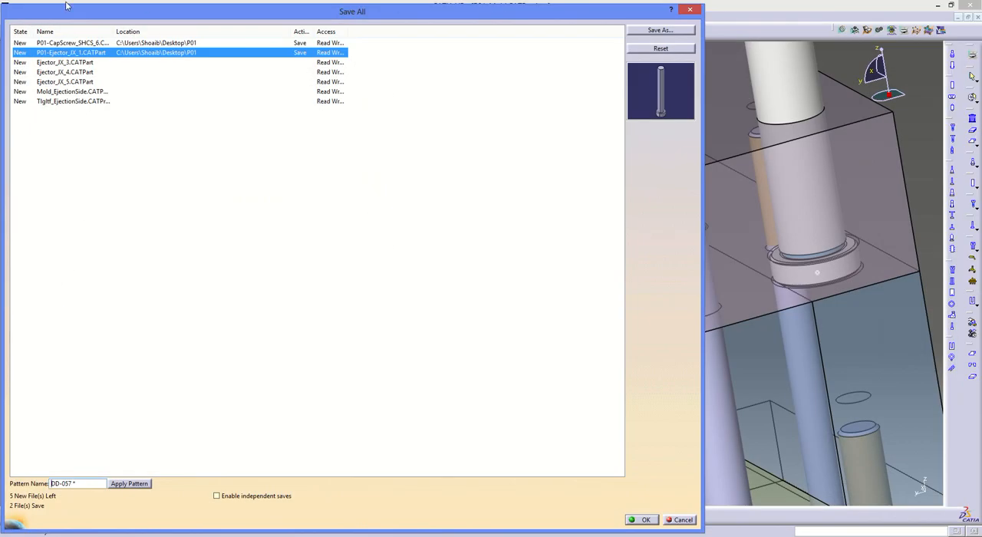
{"action": "left_click", "coordinate": [55, 64]}
{"action": "left_click", "coordinate": [657, 35]}
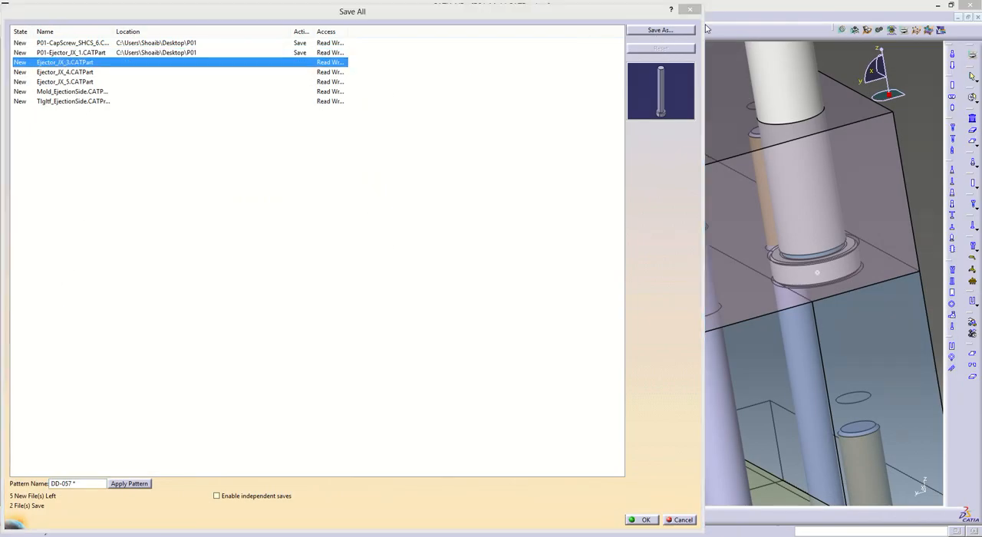
{"action": "key", "text": "Return"}
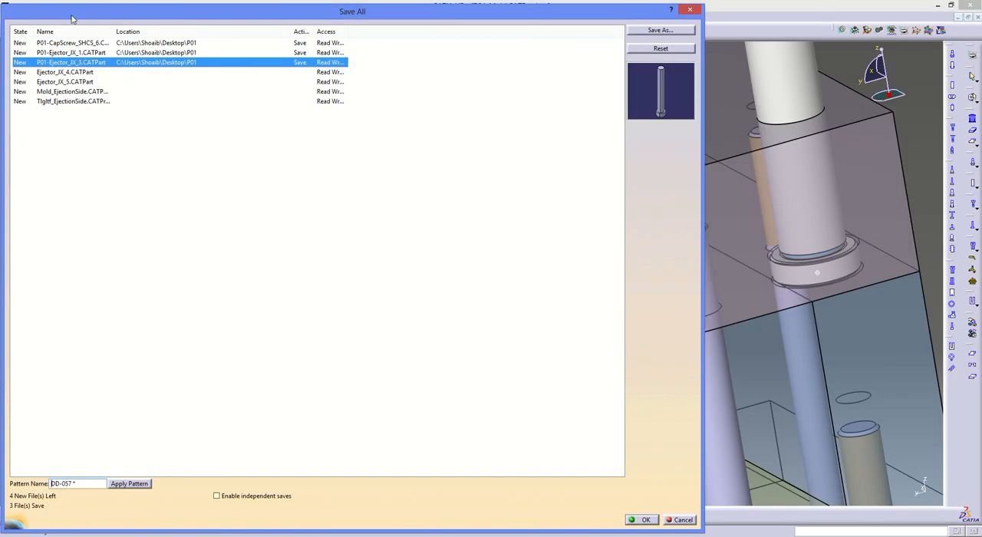
- Assign the file names P01-Ejector_JX_4 and P01-Ejector_JX_5 in the P01 folder to the remaining two ejectors
{"action": "left_click", "coordinate": [81, 73]}
{"action": "left_click", "coordinate": [644, 31]}
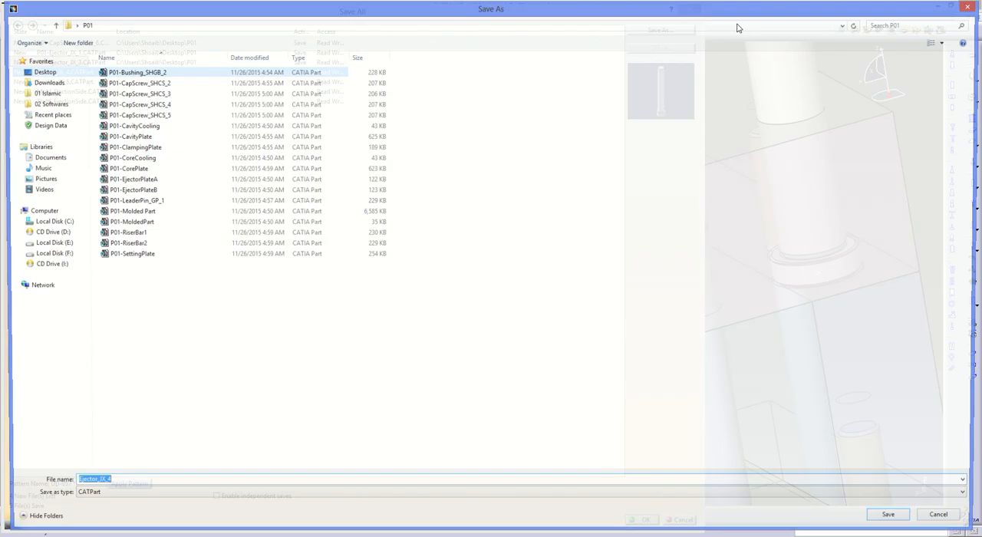
{"action": "type", "text": "P01-"}
{"action": "key", "text": "Return"}
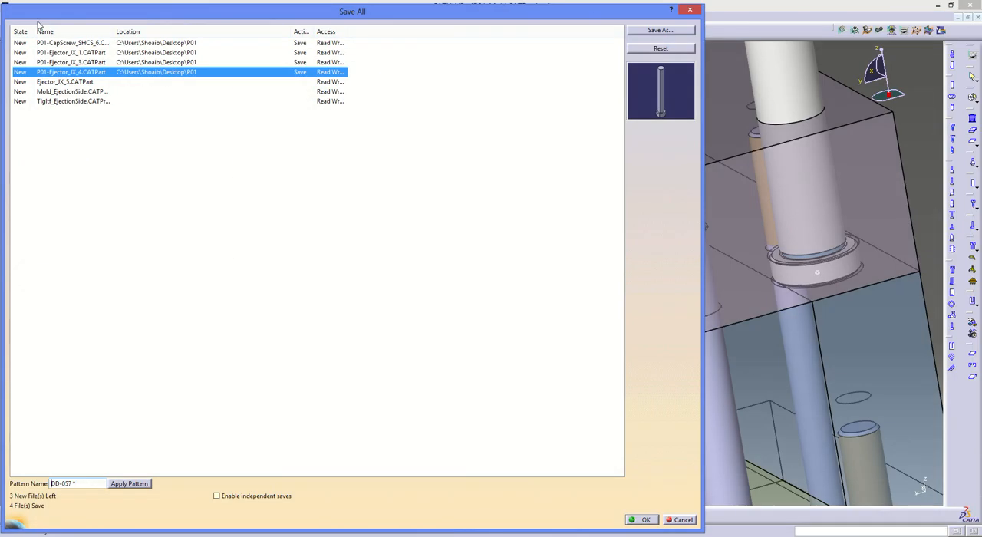
{"action": "left_click", "coordinate": [648, 32]}
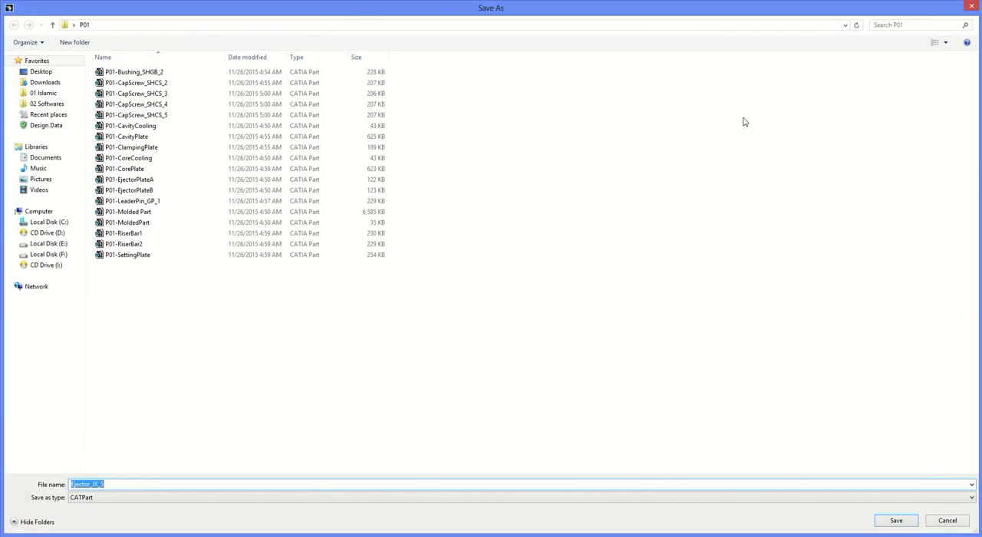
{"action": "type", "text": "P01-"}
{"action": "key", "text": "Return"}
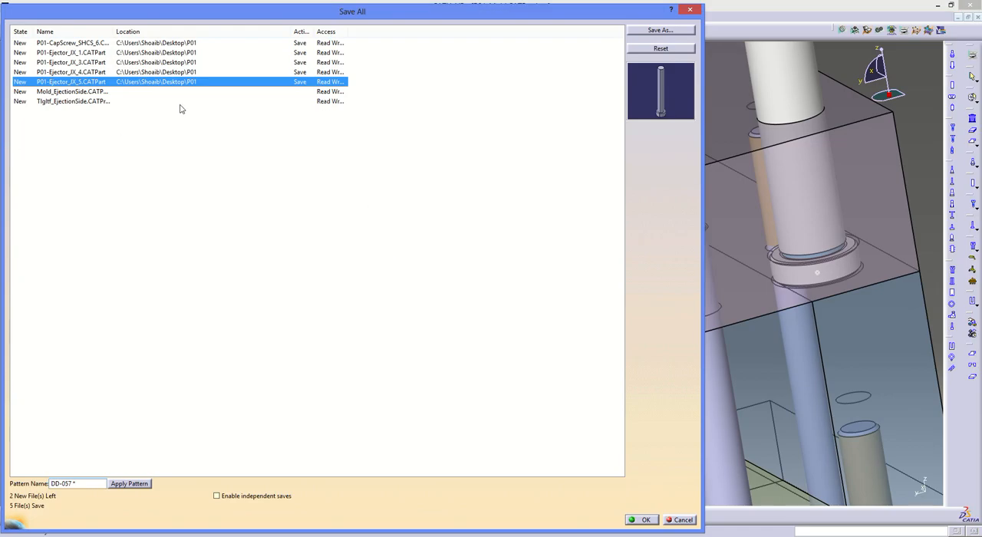
- Prefix the Mold_EjectionSide and TlgItf_EjectionSide file names with P01- and save all the listed documents
{"action": "left_click", "coordinate": [111, 92]}
{"action": "left_click", "coordinate": [659, 31]}
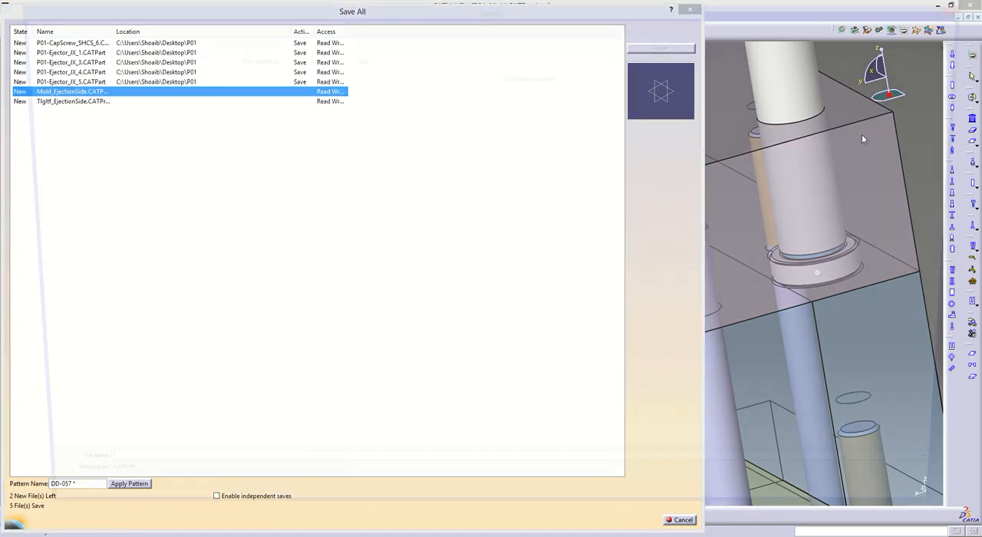
{"action": "key", "text": "Home"}
{"action": "type", "text": "P01-"}
{"action": "key", "text": "Return"}
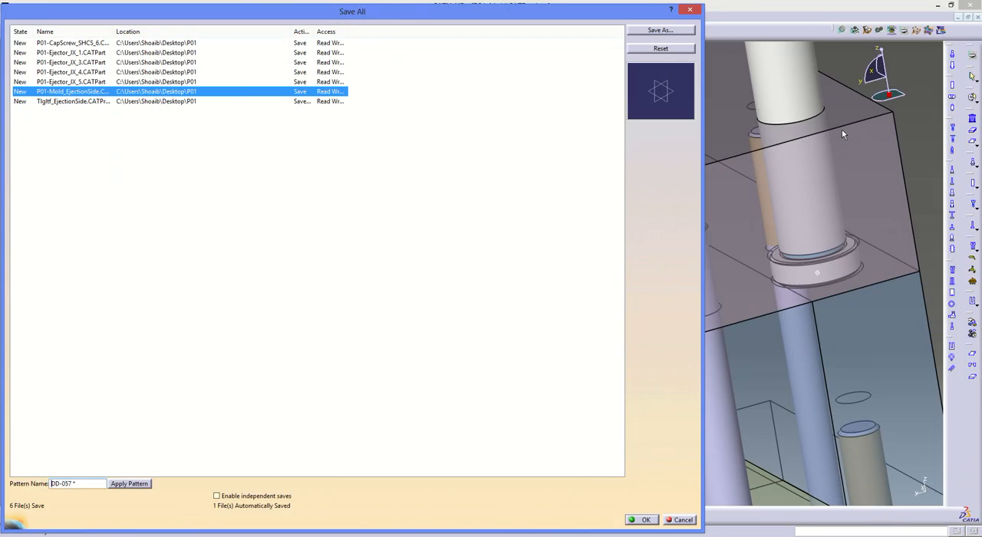
{"action": "left_click", "coordinate": [162, 101]}
{"action": "left_click", "coordinate": [661, 30]}
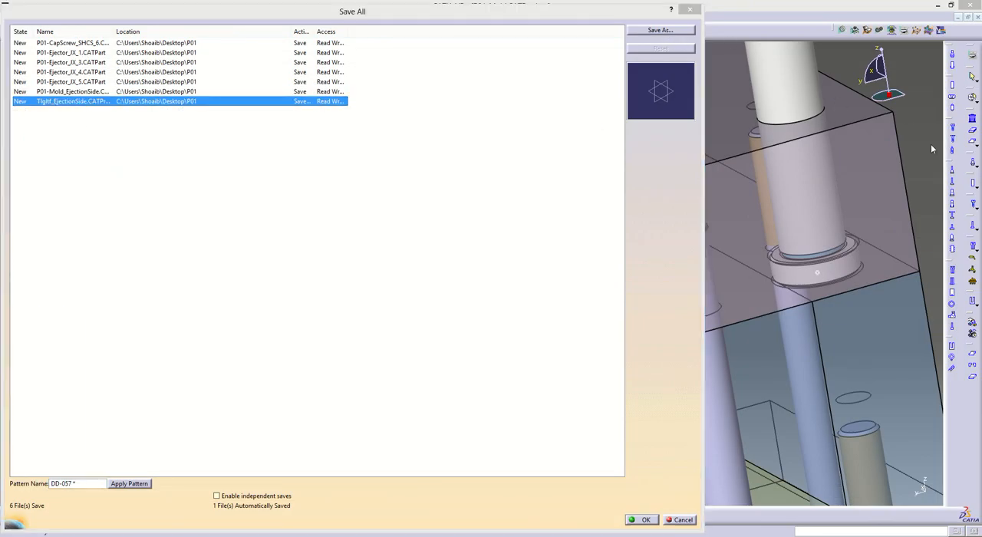
{"action": "key", "text": "Home"}
{"action": "type", "text": "P01-"}
{"action": "key", "text": "Return"}
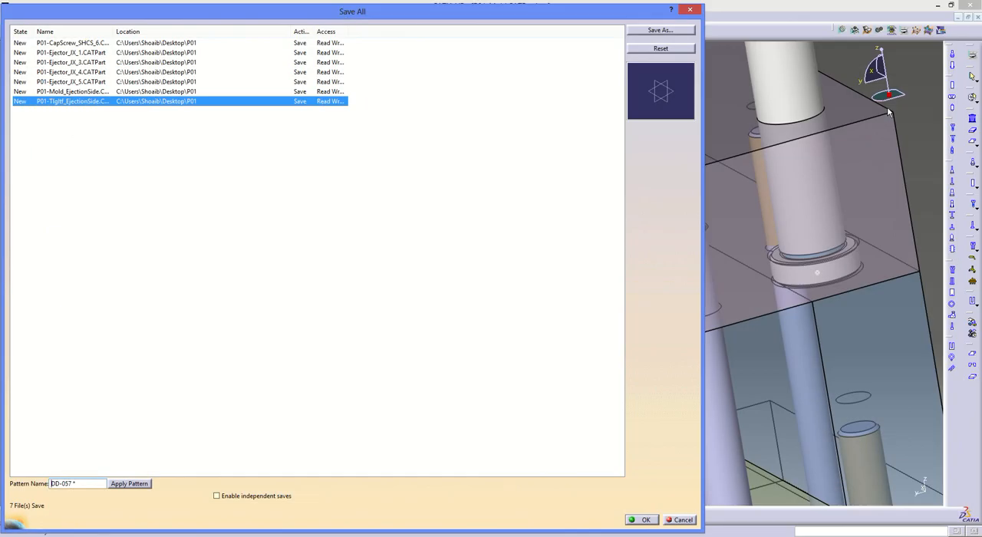
{"action": "left_click", "coordinate": [641, 519]}
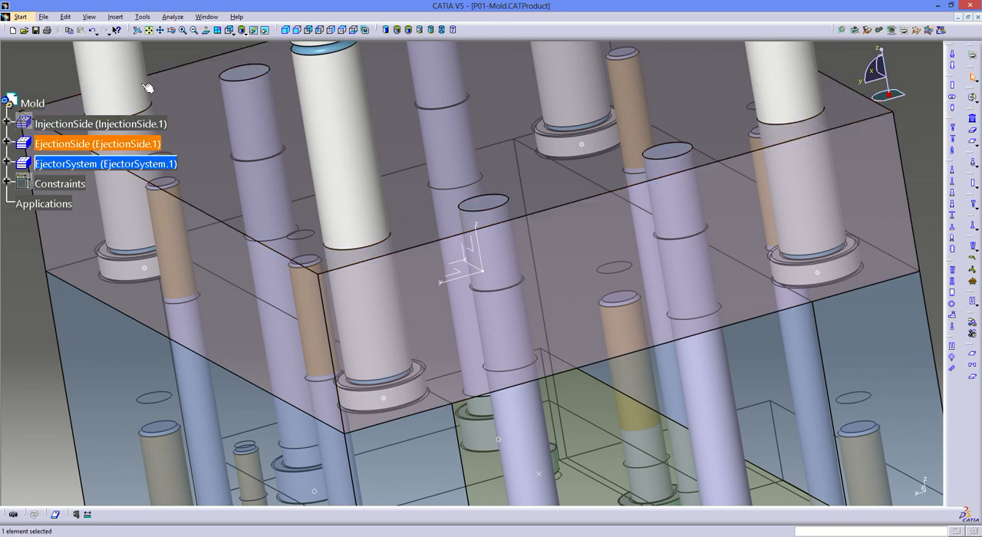
- Show the hidden InjectionSide assembly in the mold product
{"action": "right_click", "coordinate": [84, 124]}
{"action": "left_click", "coordinate": [108, 143]}
{"action": "middle_click_drag", "start_coordinate": [437, 100], "coordinate": [514, 113]}
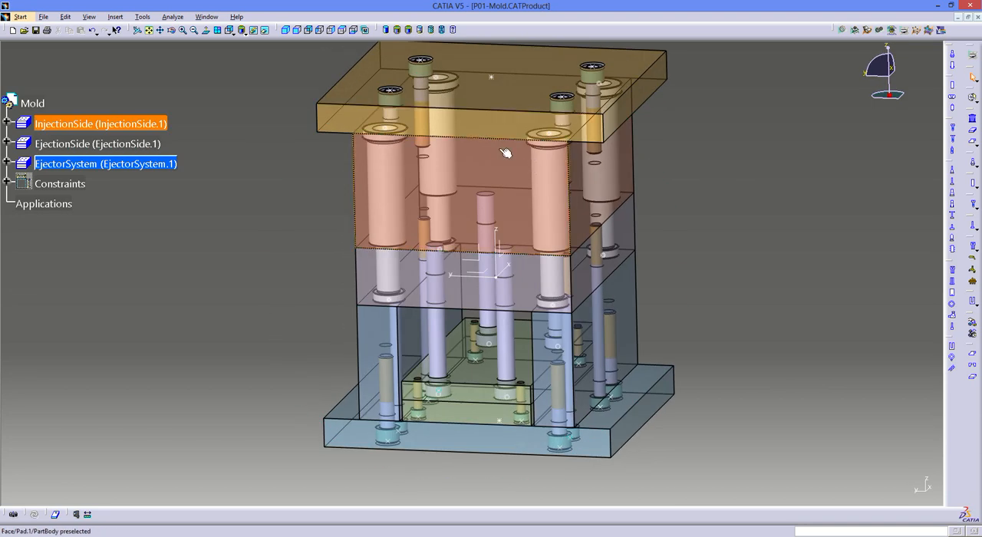
{"action": "middle_click_drag", "start_coordinate": [383, 159], "coordinate": [374, 121]}
{"action": "middle_click_drag", "start_coordinate": [461, 266], "coordinate": [313, 338]}
- Save all open mold documents again
{"action": "left_click", "coordinate": [44, 17]}
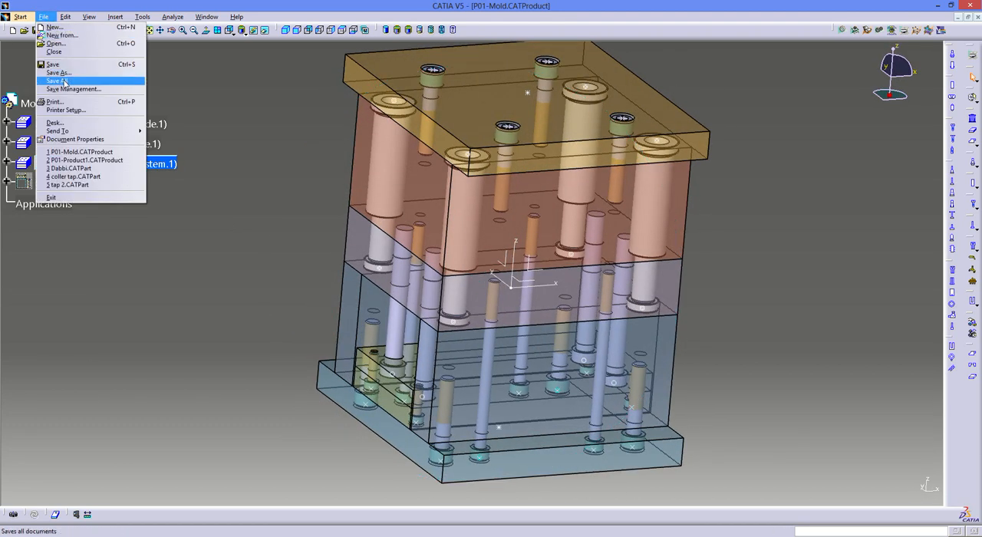
{"action": "left_click", "coordinate": [57, 80]}
{"action": "key", "text": "Return"}
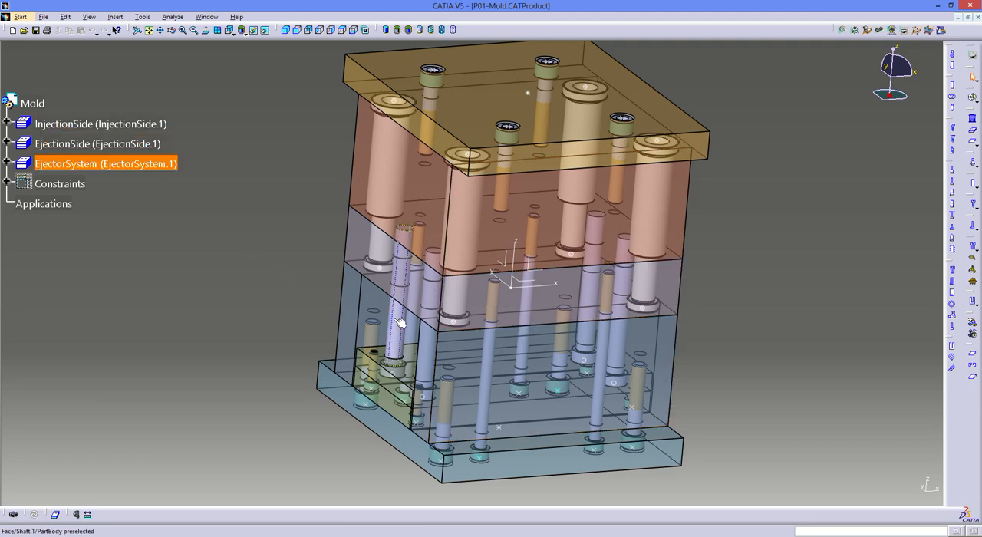
- Open the clamping plate part of the injection side in its own window for editing
{"action": "middle_click_drag", "start_coordinate": [359, 286], "coordinate": [359, 284]}
{"action": "left_click", "coordinate": [359, 285]}
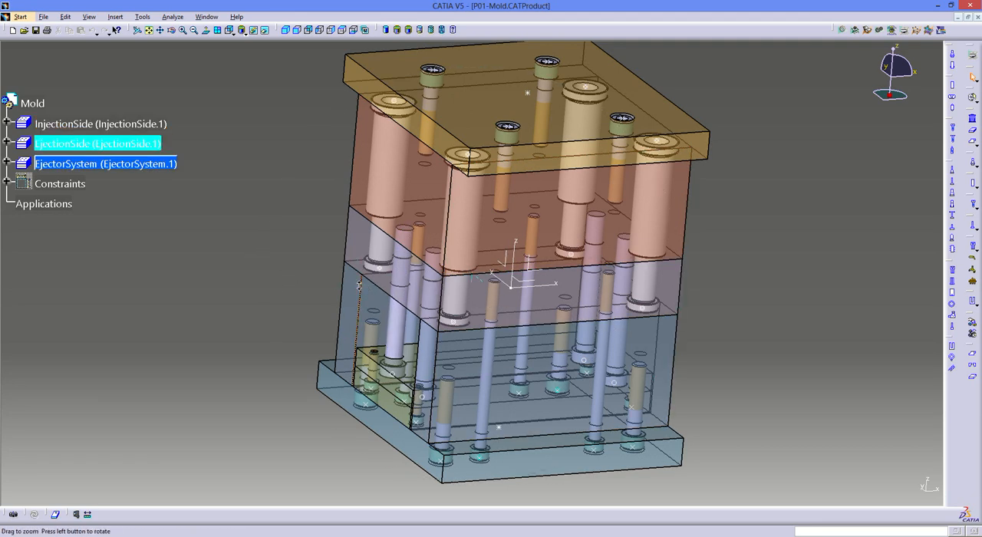
{"action": "middle_click_drag", "start_coordinate": [508, 178], "coordinate": [460, 323]}
{"action": "left_click", "coordinate": [461, 324]}
{"action": "middle_click_drag", "start_coordinate": [460, 324], "coordinate": [458, 298]}
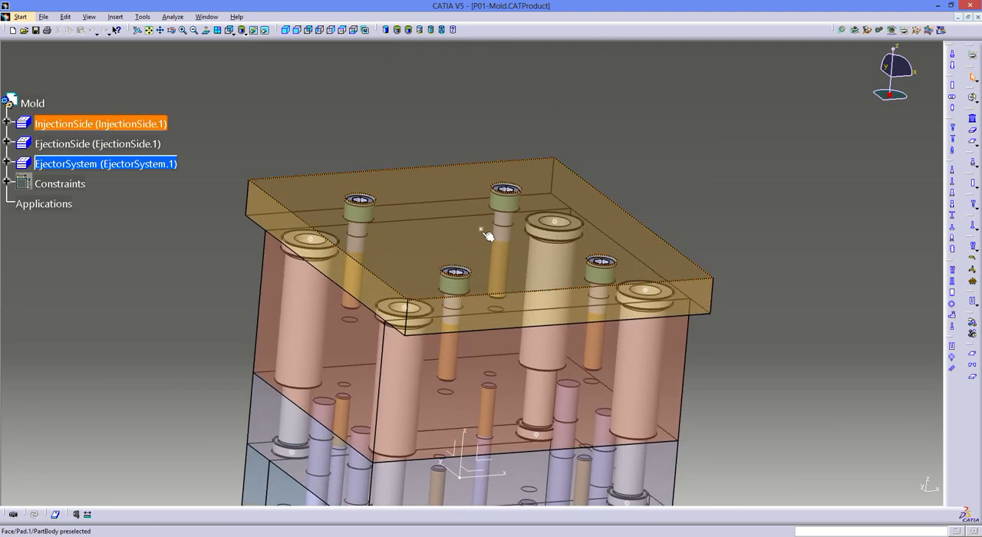
{"action": "right_click", "coordinate": [299, 194]}
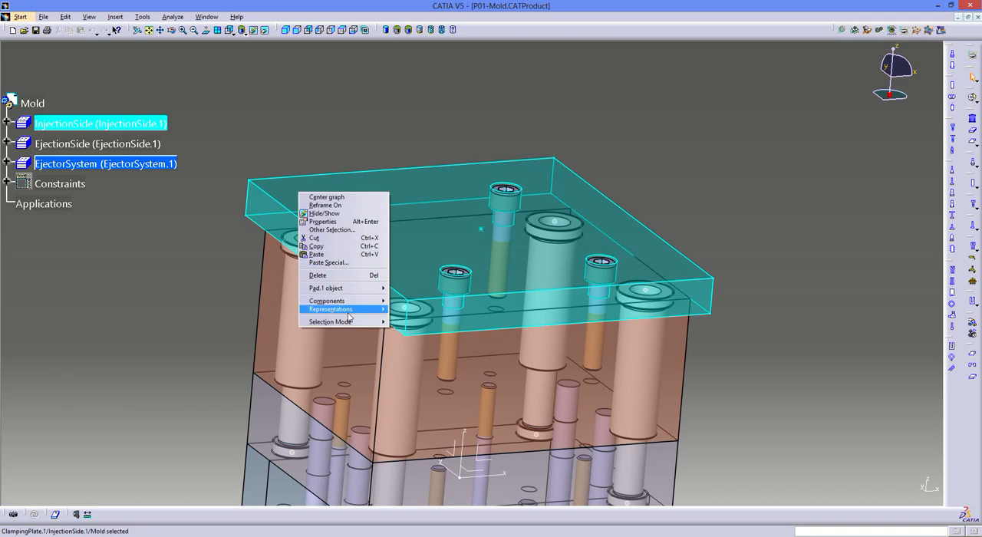
{"action": "mouse_move", "coordinate": [368, 288]}
{"action": "left_click", "coordinate": [406, 300]}
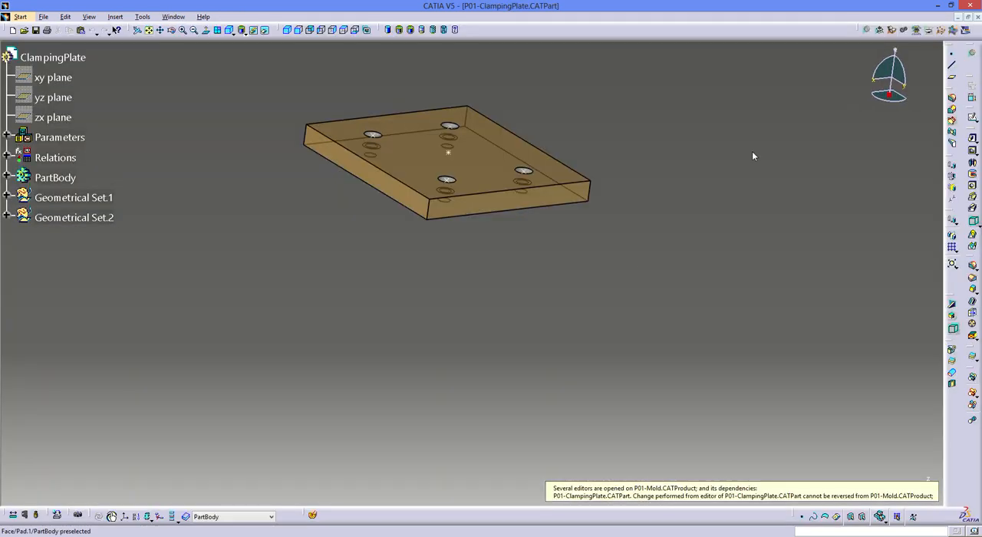
- Start a 20 mm diameter hole at the ClampingCenter point on the clamping plate's upper face, extending Up To Next
{"action": "middle_click_drag", "start_coordinate": [753, 156], "coordinate": [733, 133]}
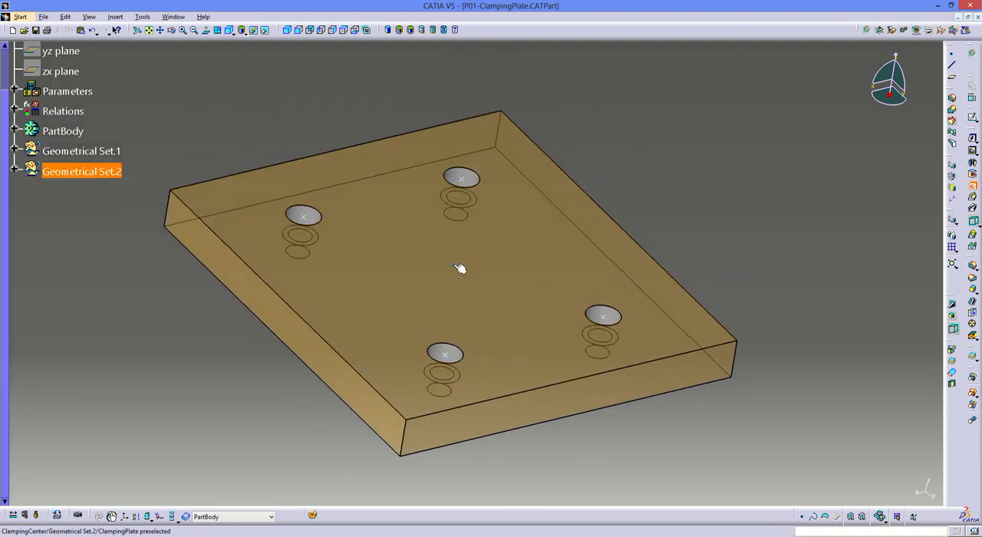
{"action": "left_click", "coordinate": [458, 267]}
{"action": "left_click", "coordinate": [520, 256]}
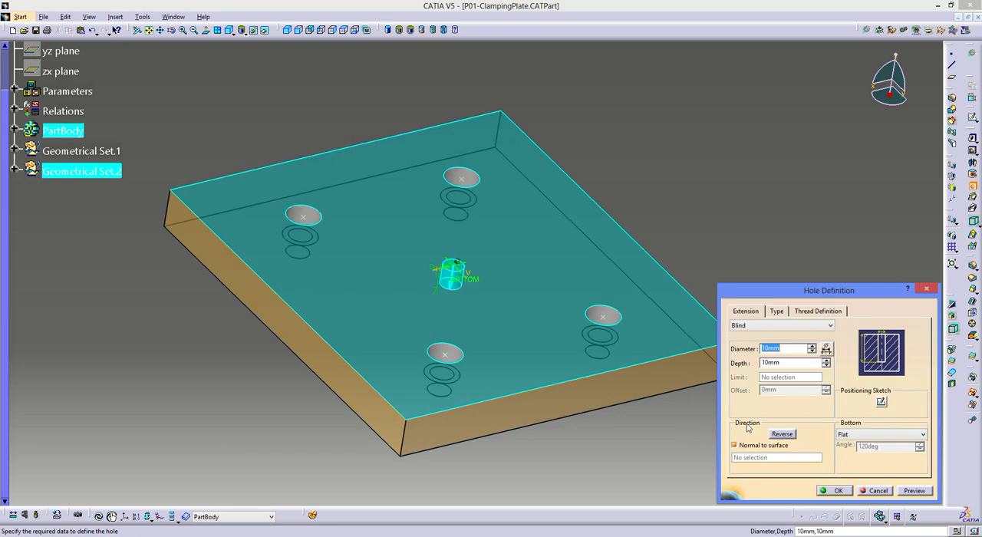
{"action": "type", "text": "20"}
{"action": "left_click", "coordinate": [754, 324]}
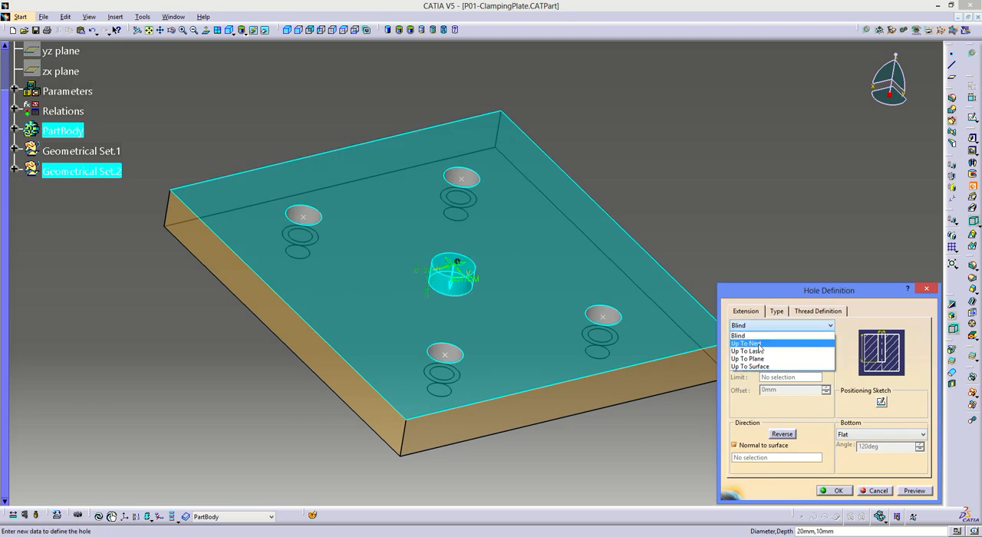
{"action": "left_click", "coordinate": [748, 344]}
{"action": "middle_click_drag", "start_coordinate": [497, 361], "coordinate": [458, 345]}
- Make the hole counterbored with a 100 mm counterbore diameter and 5 mm depth, and create it
{"action": "left_click", "coordinate": [776, 310]}
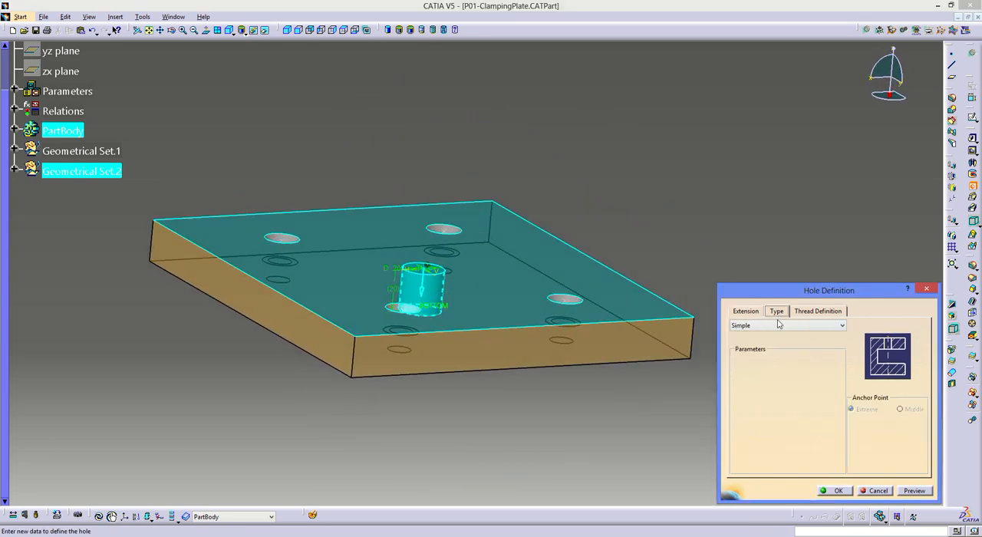
{"action": "left_click", "coordinate": [768, 325]}
{"action": "left_click", "coordinate": [764, 353]}
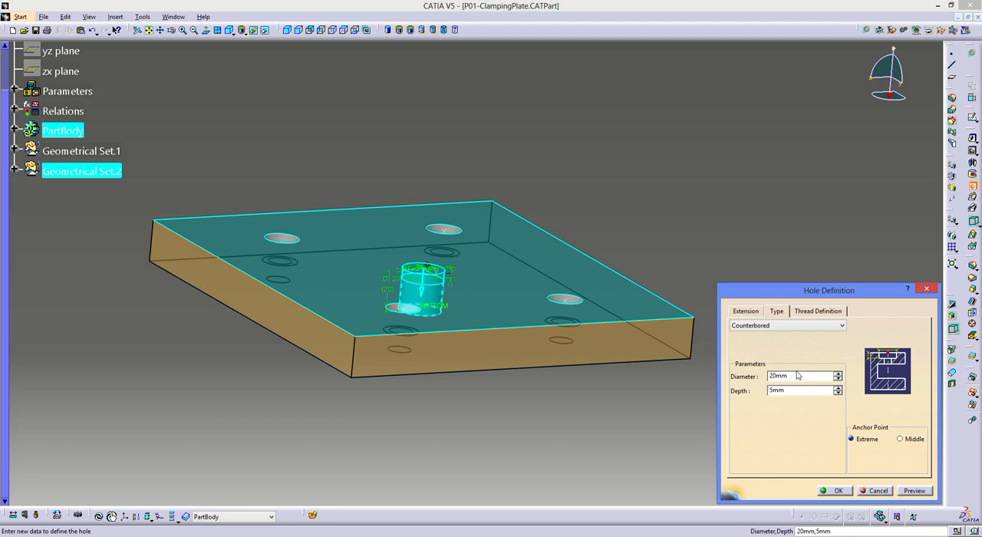
{"action": "left_click_drag", "start_coordinate": [806, 376], "coordinate": [755, 377]}
{"action": "type", "text": "100"}
{"action": "left_click", "coordinate": [796, 391]}
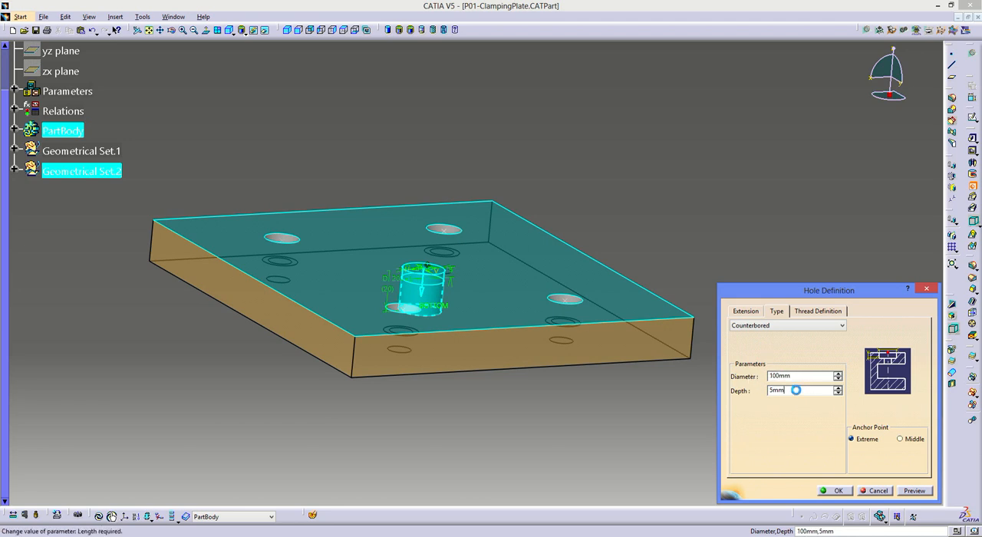
{"action": "middle_click_drag", "start_coordinate": [532, 333], "coordinate": [471, 285]}
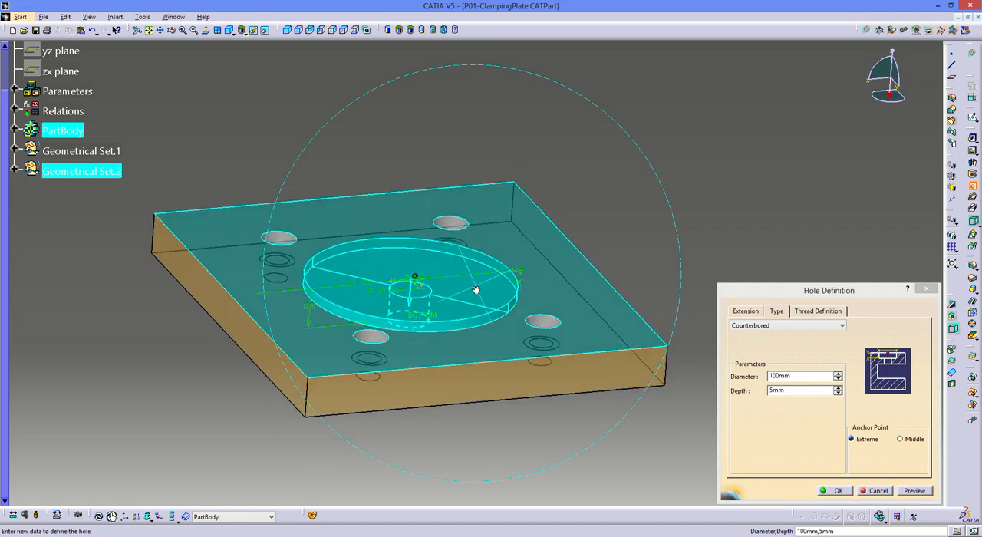
{"action": "left_click", "coordinate": [825, 492]}
- Measure the distance between the counterbore's floor and the lower edge of the central hole
{"action": "middle_click_drag", "start_coordinate": [690, 241], "coordinate": [478, 236]}
{"action": "middle_click_drag", "start_coordinate": [80, 441], "coordinate": [164, 376]}
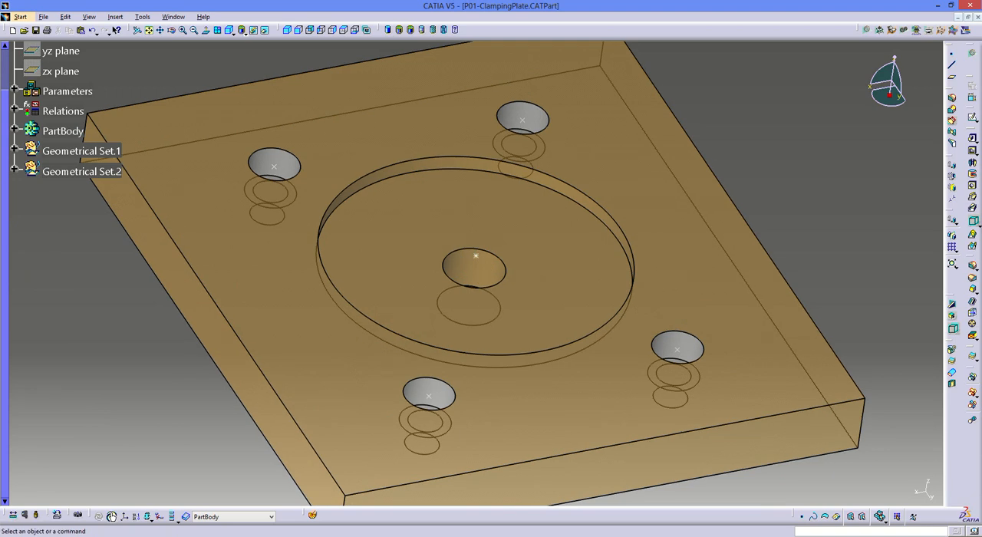
{"action": "left_click", "coordinate": [13, 515]}
{"action": "left_click", "coordinate": [403, 272]}
{"action": "middle_click_drag", "start_coordinate": [476, 279], "coordinate": [473, 300]}
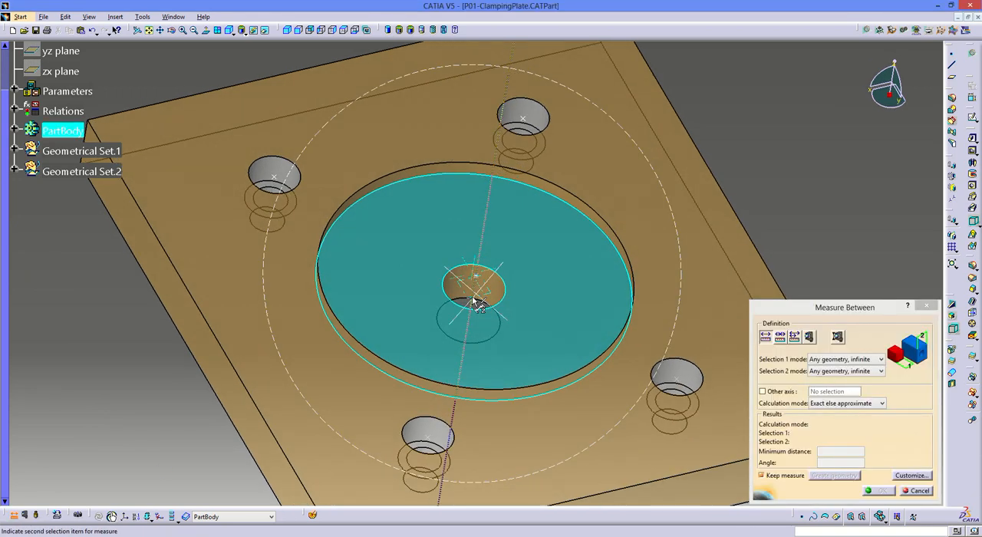
{"action": "left_click", "coordinate": [463, 298]}
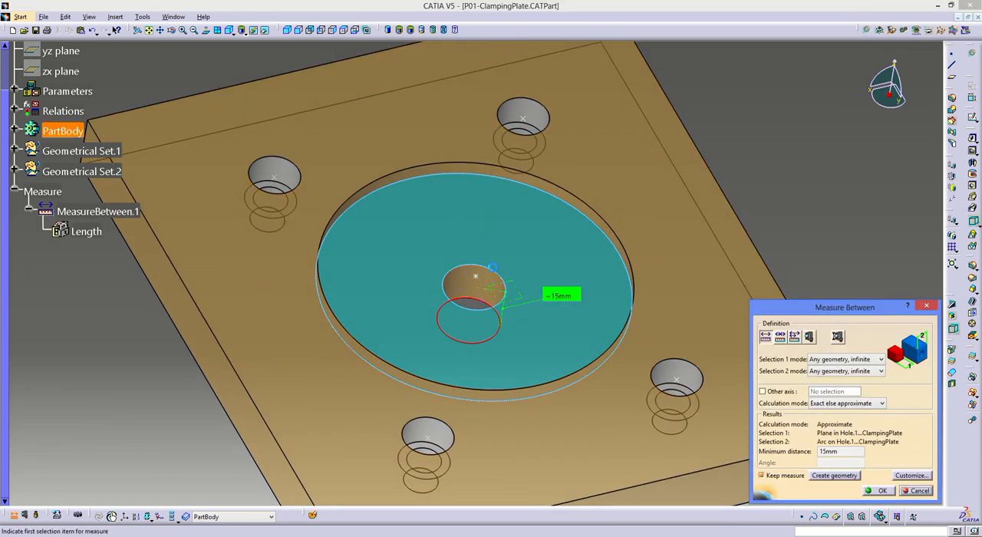
{"action": "key", "text": "Escape"}
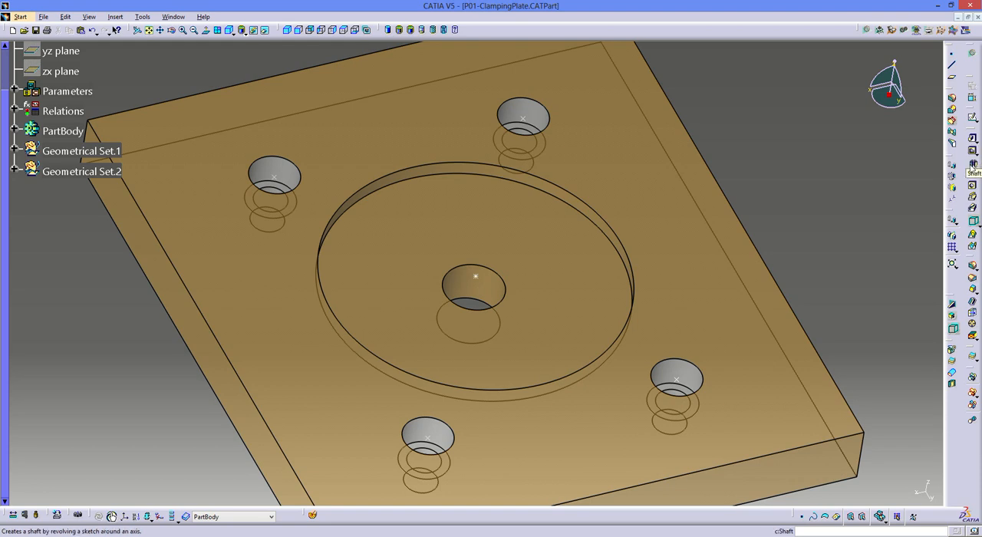
- Chamfer the central hole's upper edge in Length1/Length2 mode with Length 1 at 10 mm, opening it to 70 mm diameter at the counterbore floor
{"action": "left_click", "coordinate": [973, 289]}
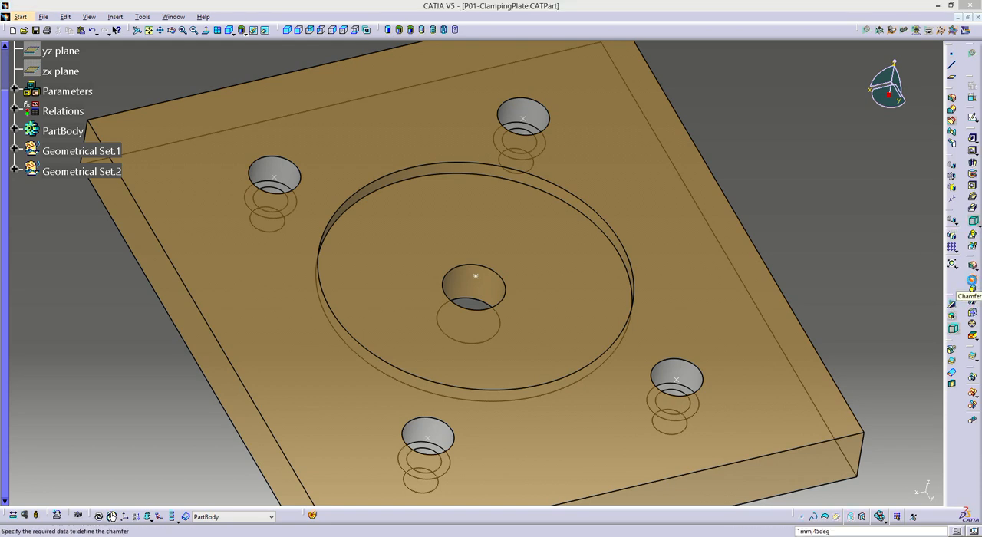
{"action": "left_click", "coordinate": [852, 397]}
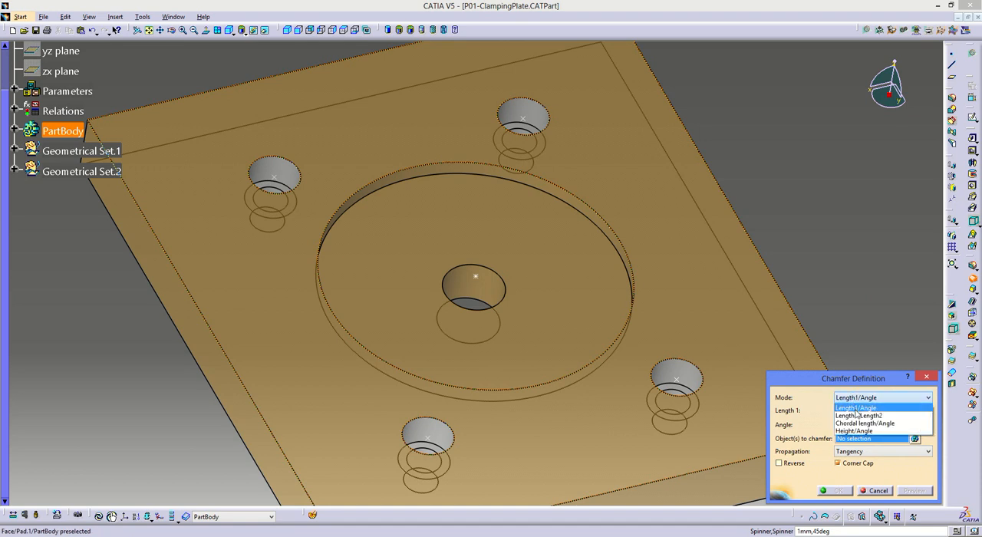
{"action": "left_click", "coordinate": [855, 414]}
{"action": "left_click", "coordinate": [491, 273]}
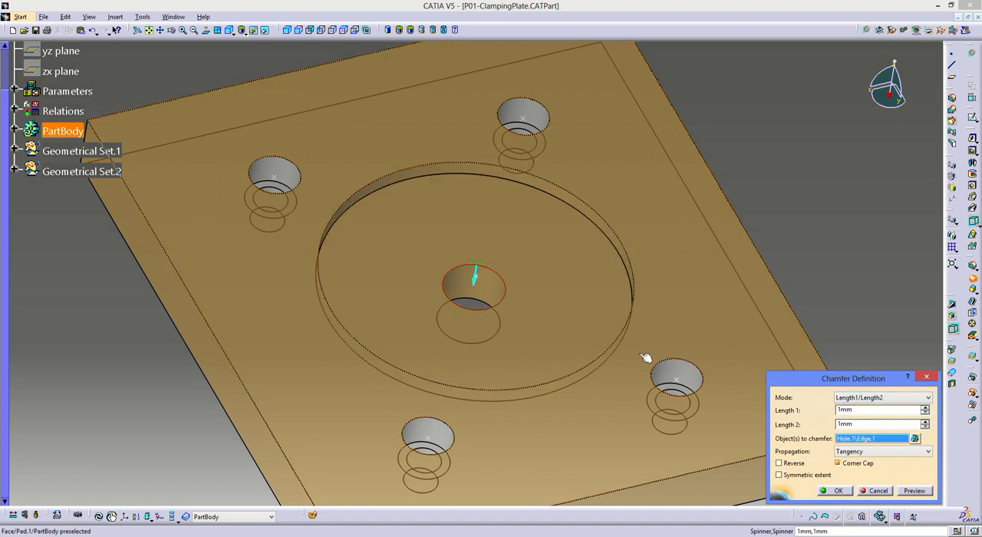
{"action": "middle_click_drag", "start_coordinate": [628, 383], "coordinate": [507, 352]}
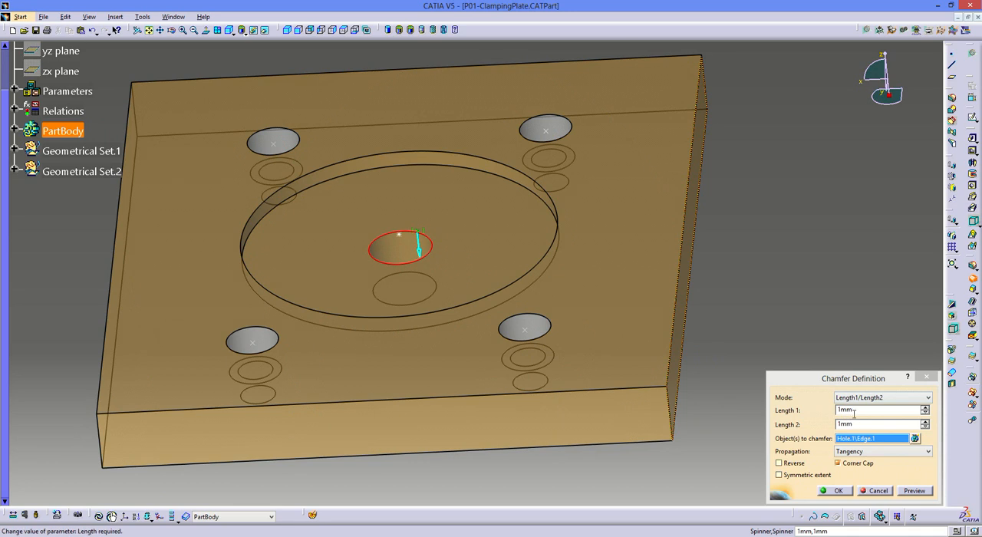
{"action": "double_click", "coordinate": [854, 413]}
{"action": "type", "text": "10"}
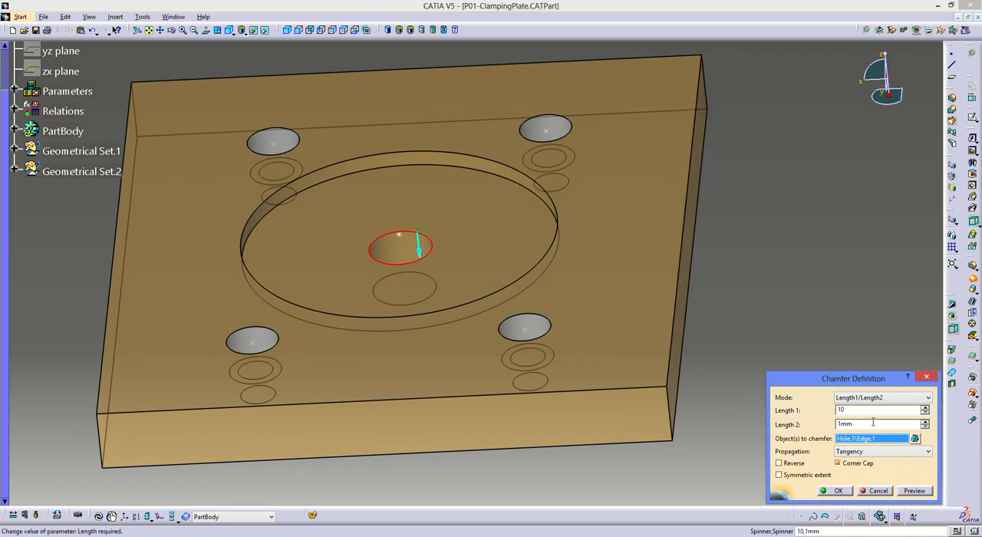
{"action": "key", "text": "Tab"}
{"action": "type", "text": "10"}
{"action": "key", "text": "Return"}
{"action": "left_click", "coordinate": [782, 268]}
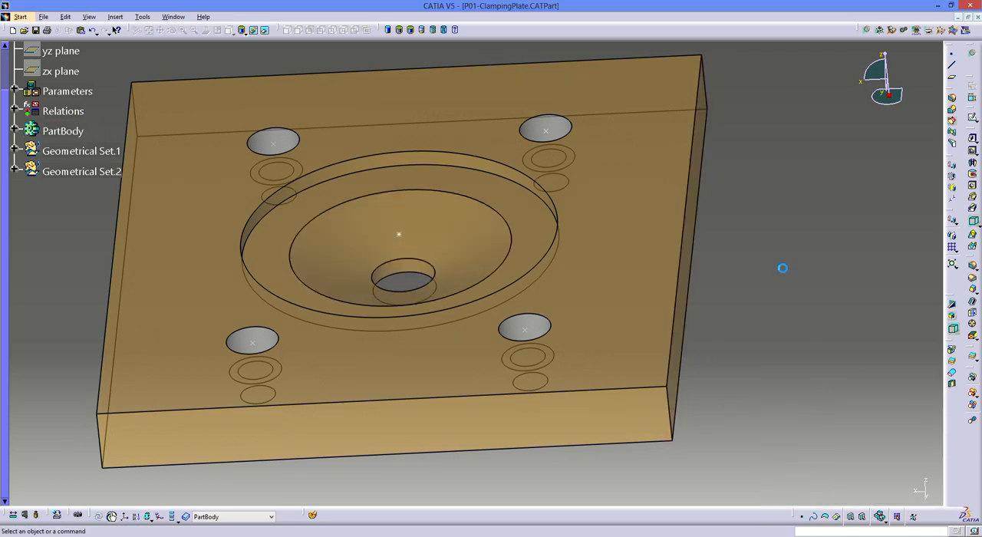
- Measure the outer circular edge of the central hole's chamfer and discard the measurement
{"action": "middle_click_drag", "start_coordinate": [418, 299], "coordinate": [464, 297]}
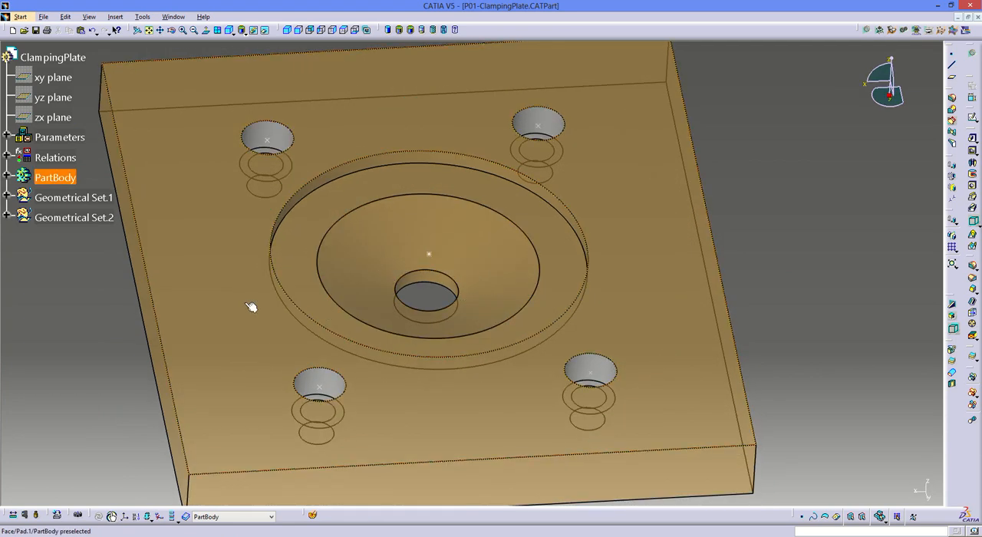
{"action": "left_click", "coordinate": [24, 515]}
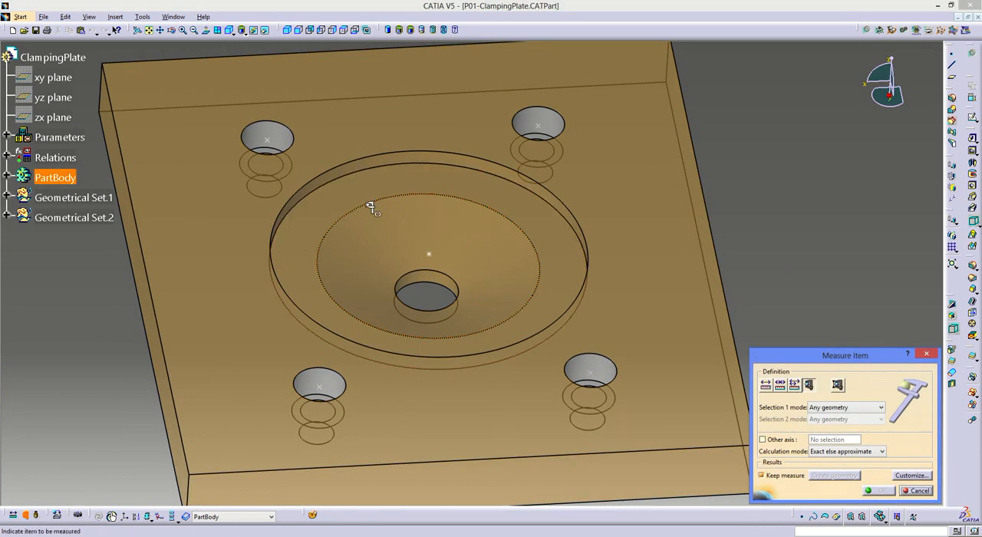
{"action": "left_click", "coordinate": [370, 207]}
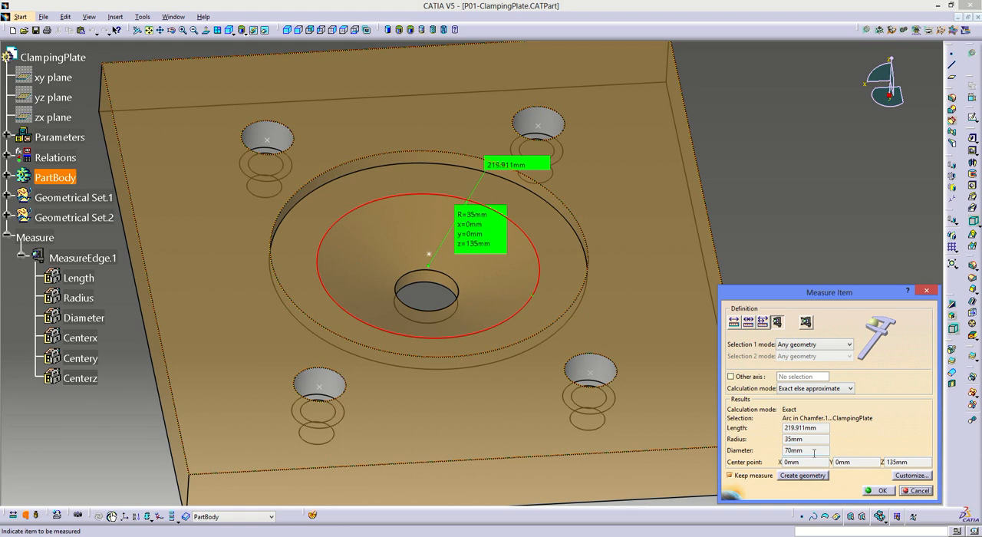
{"action": "key", "text": "Escape"}
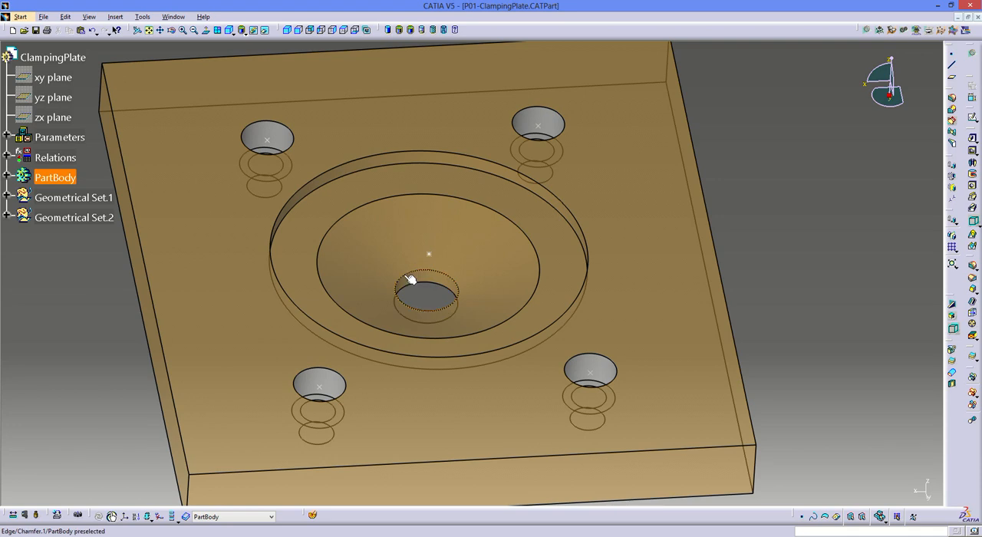
- Close the clamping plate part's window and save its changes, returning to the mold assembly
{"action": "middle_click_drag", "start_coordinate": [429, 259], "coordinate": [437, 303], "text": "ctrl"}
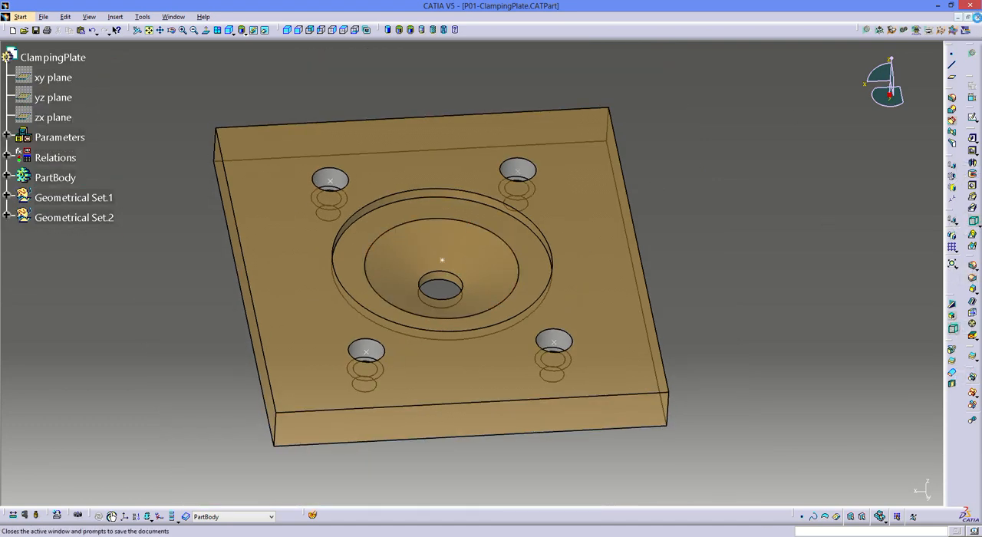
{"action": "left_click", "coordinate": [968, 16]}
{"action": "left_click", "coordinate": [478, 296]}
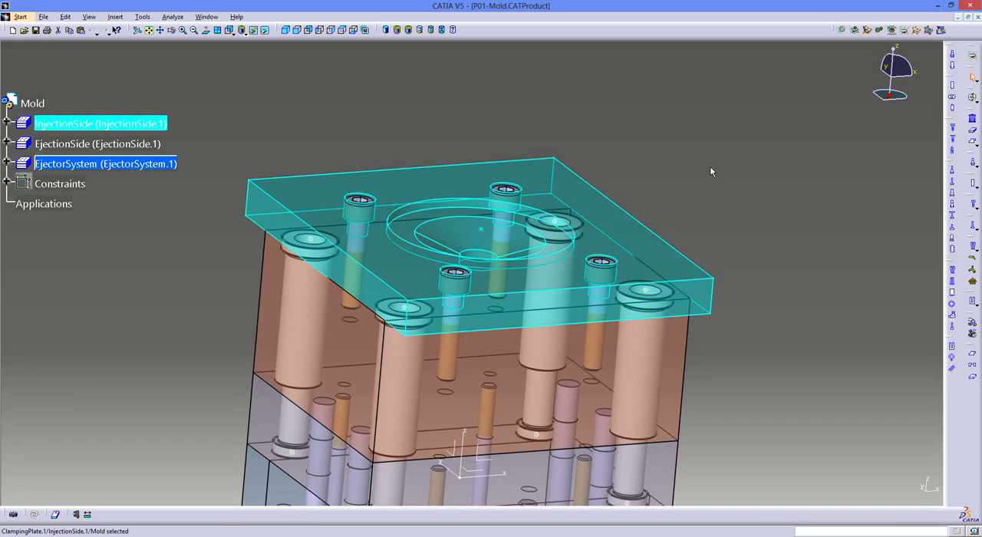
{"action": "left_click", "coordinate": [710, 167]}
- Make the cavity plate of the injection side the active part for editing within the mold assembly
{"action": "middle_click_drag", "start_coordinate": [467, 117], "coordinate": [484, 209]}
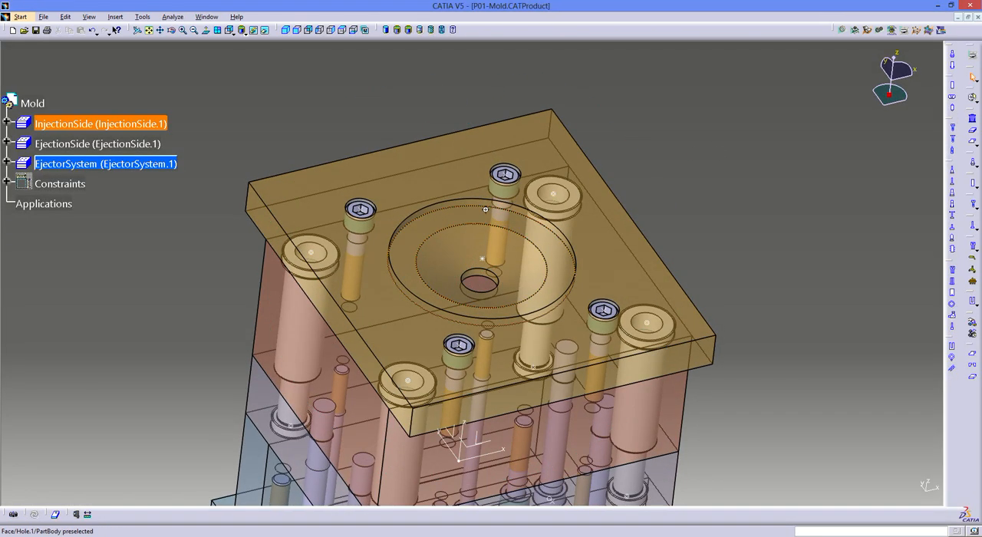
{"action": "middle_click_drag", "start_coordinate": [508, 396], "coordinate": [542, 214]}
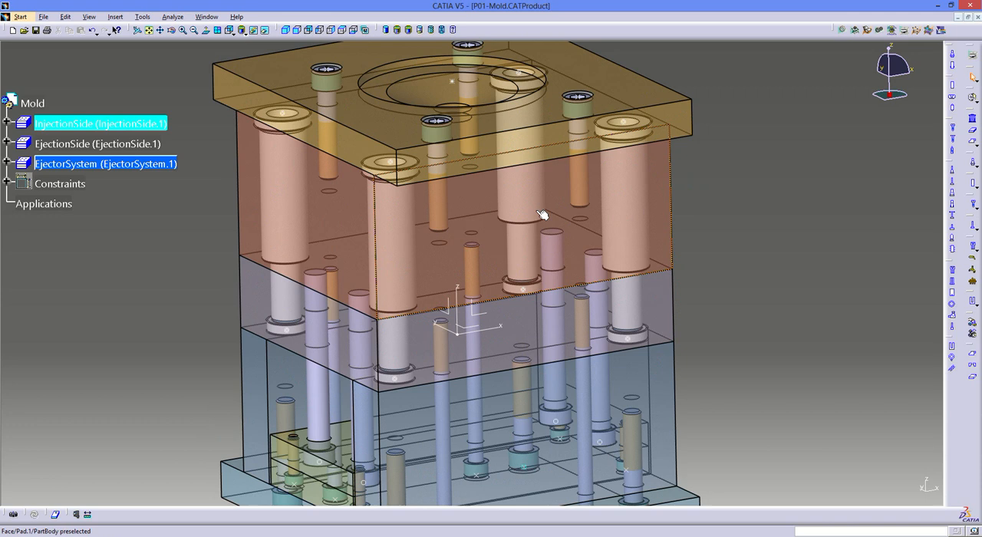
{"action": "left_click", "coordinate": [489, 222]}
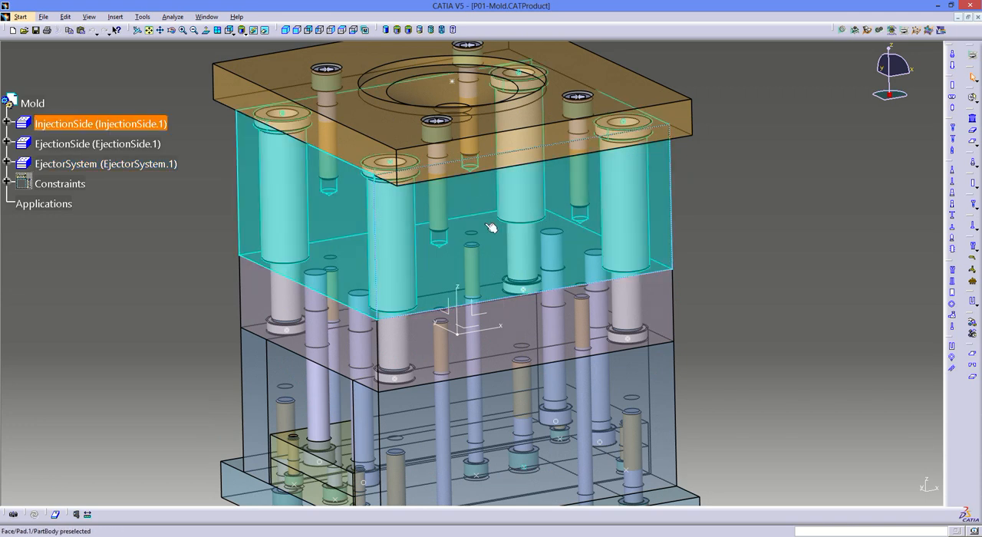
{"action": "left_click", "coordinate": [471, 192]}
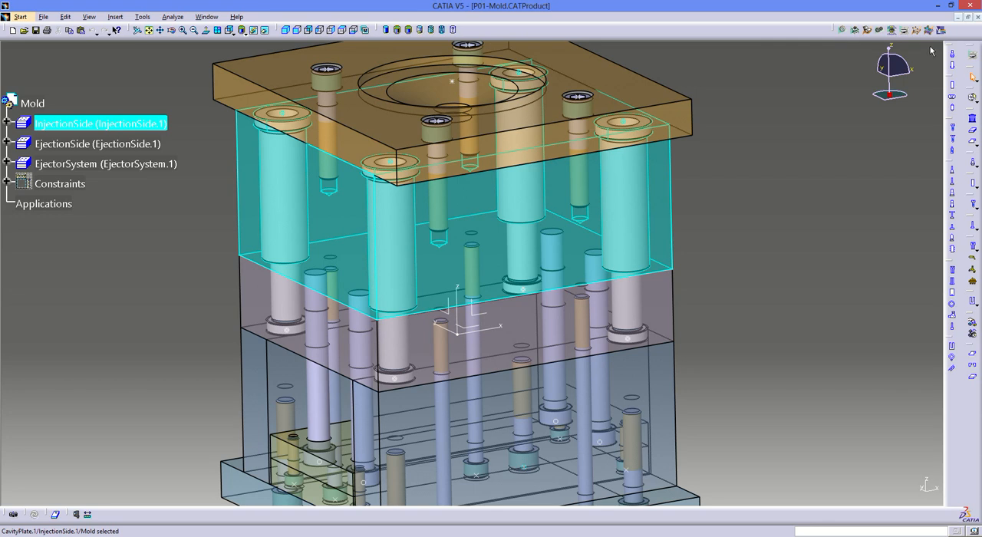
{"action": "left_click", "coordinate": [867, 30]}
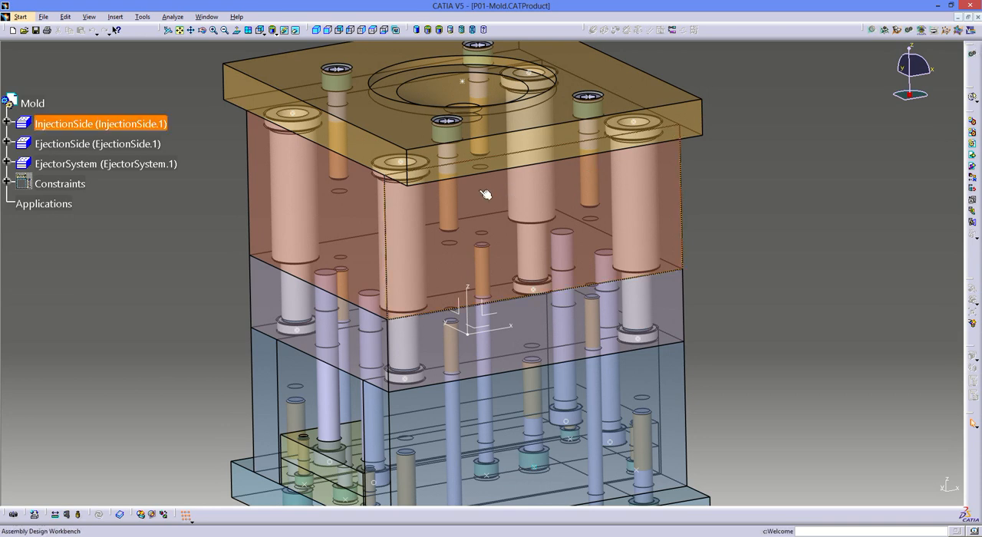
{"action": "left_click", "coordinate": [534, 212]}
{"action": "double_click", "coordinate": [534, 212]}
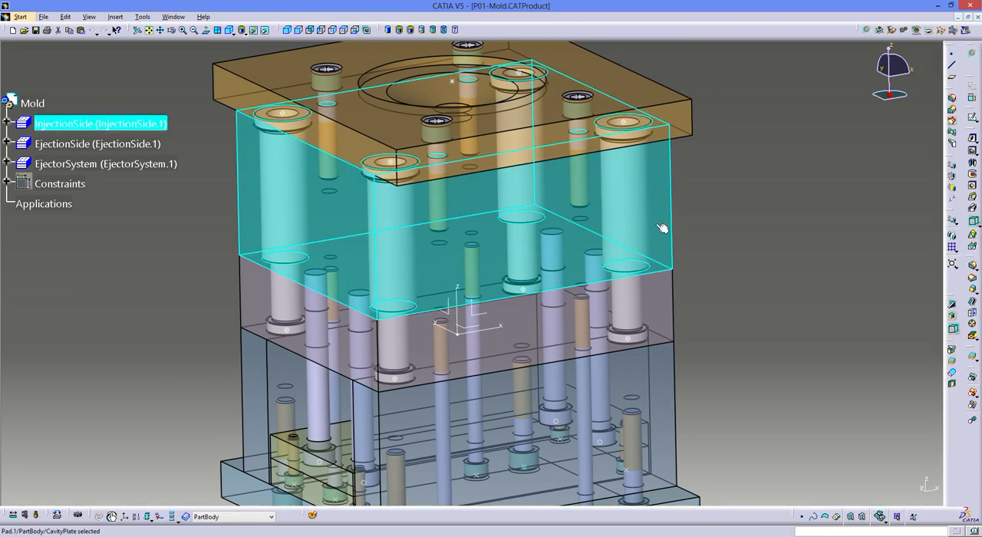
{"action": "left_click", "coordinate": [726, 199]}
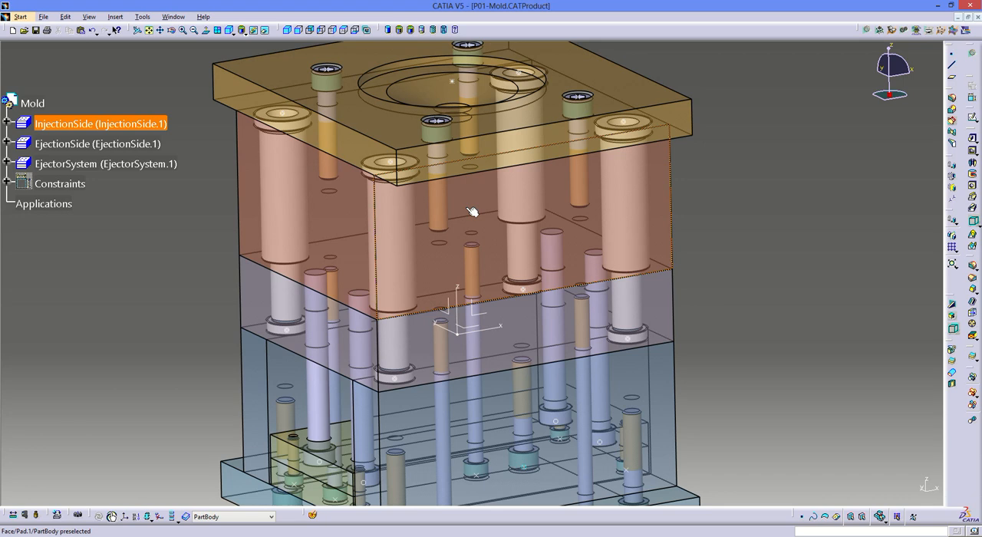
- Start a 10 mm diameter hole on the cavity plate's upper face beneath the clamping plate's central hole, extending Up To Next
{"action": "middle_click_drag", "start_coordinate": [807, 225], "coordinate": [319, 350]}
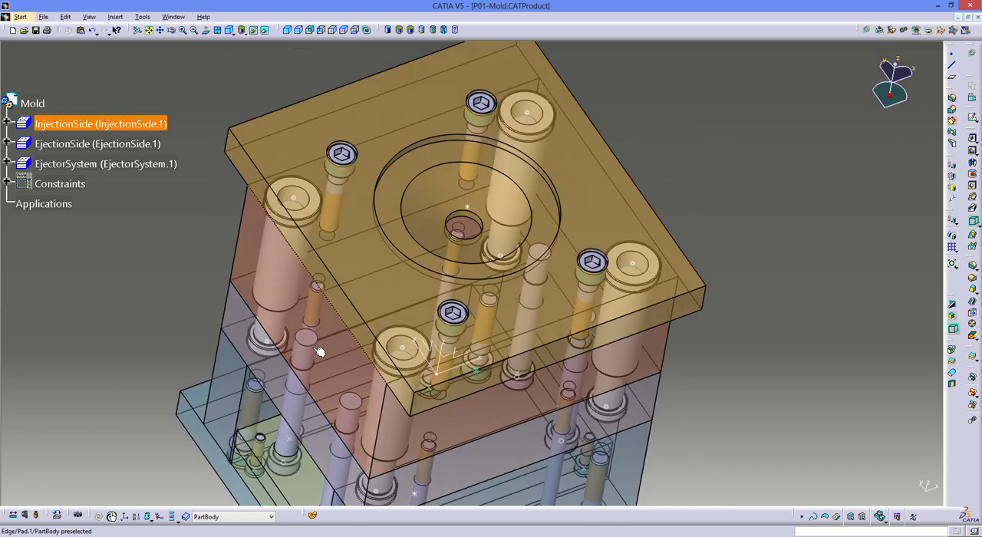
{"action": "left_click", "coordinate": [330, 349]}
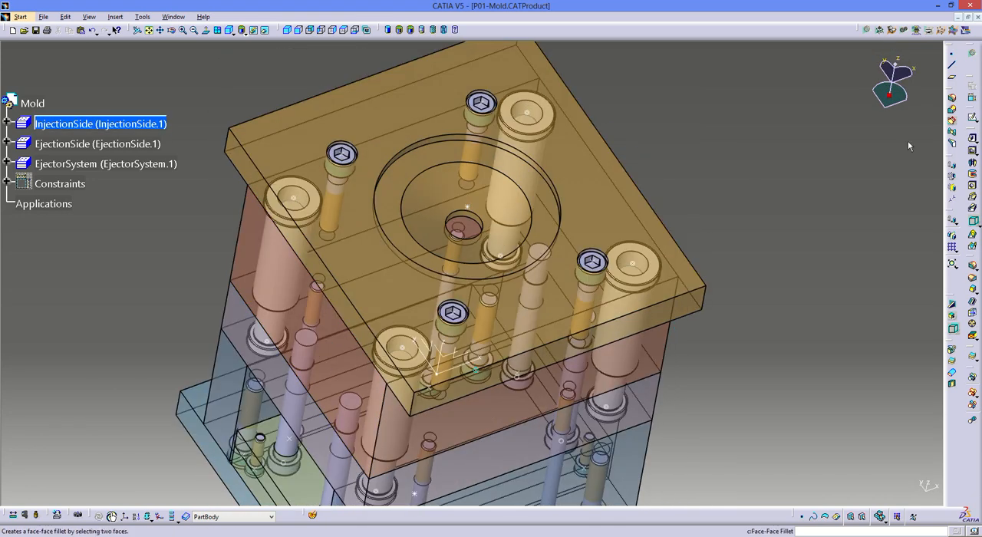
{"action": "left_click", "coordinate": [973, 188]}
{"action": "middle_click_drag", "start_coordinate": [498, 203], "coordinate": [480, 189]}
{"action": "left_click", "coordinate": [468, 195]}
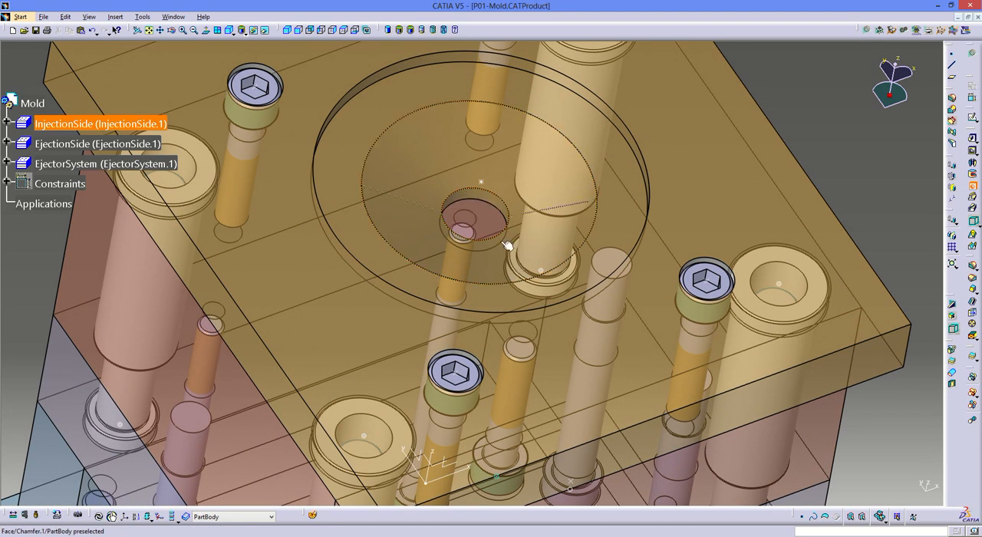
{"action": "left_click", "coordinate": [509, 294]}
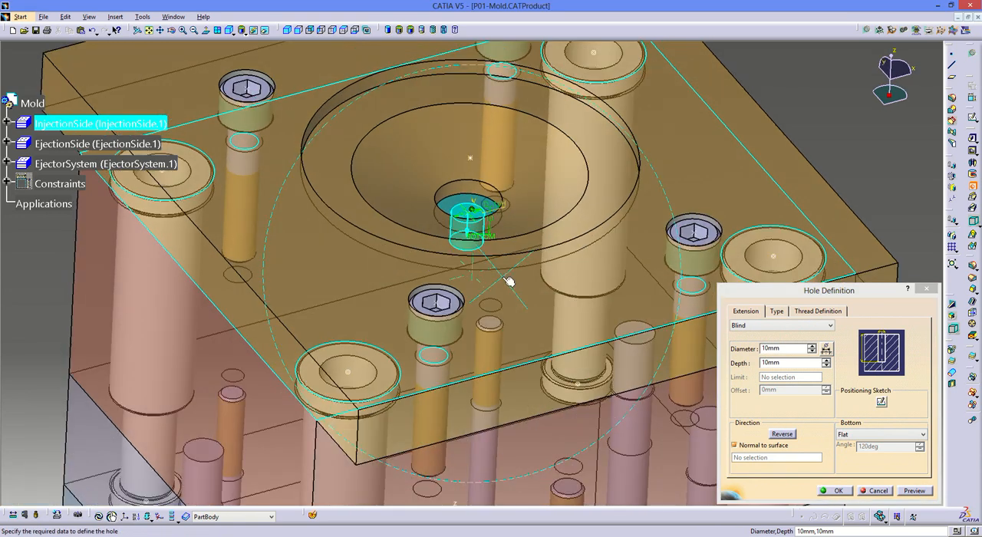
{"action": "left_click", "coordinate": [751, 325]}
{"action": "left_click", "coordinate": [748, 335]}
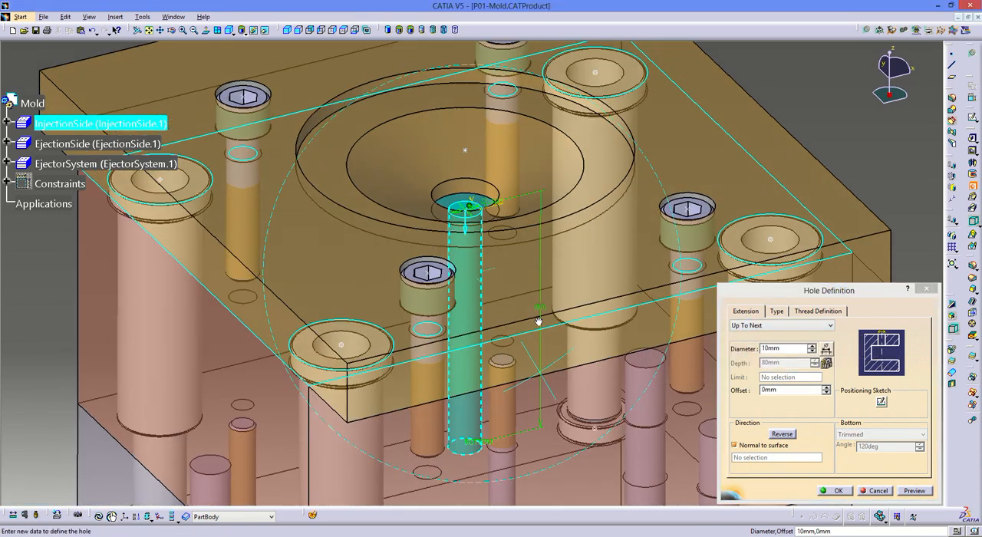
{"action": "middle_click_drag", "start_coordinate": [538, 321], "coordinate": [533, 257]}
- Make the cavity plate hole counterbored with a 25 mm counterbore diameter and 10 mm depth, and create it
{"action": "left_click", "coordinate": [777, 310]}
{"action": "left_click", "coordinate": [779, 325]}
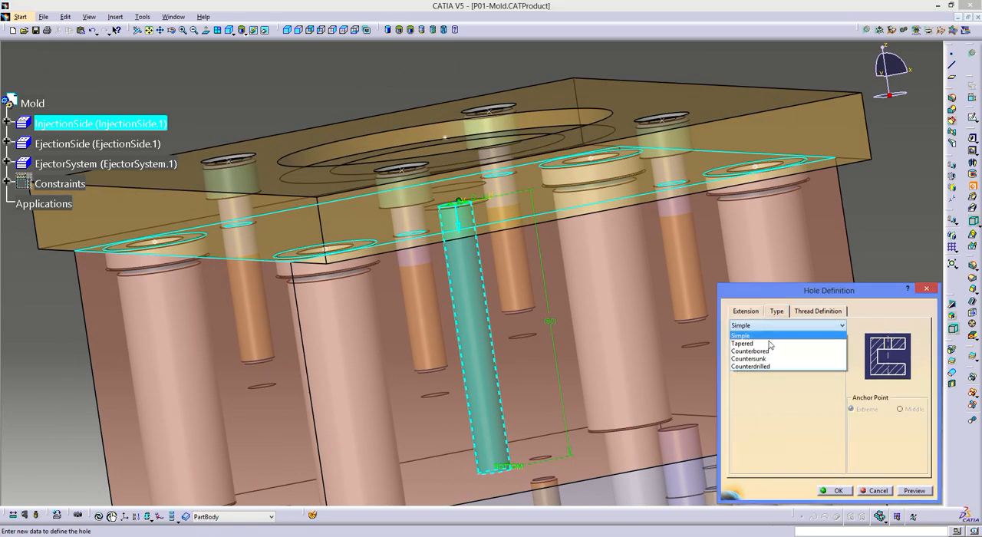
{"action": "left_click", "coordinate": [769, 341]}
{"action": "left_click", "coordinate": [763, 325]}
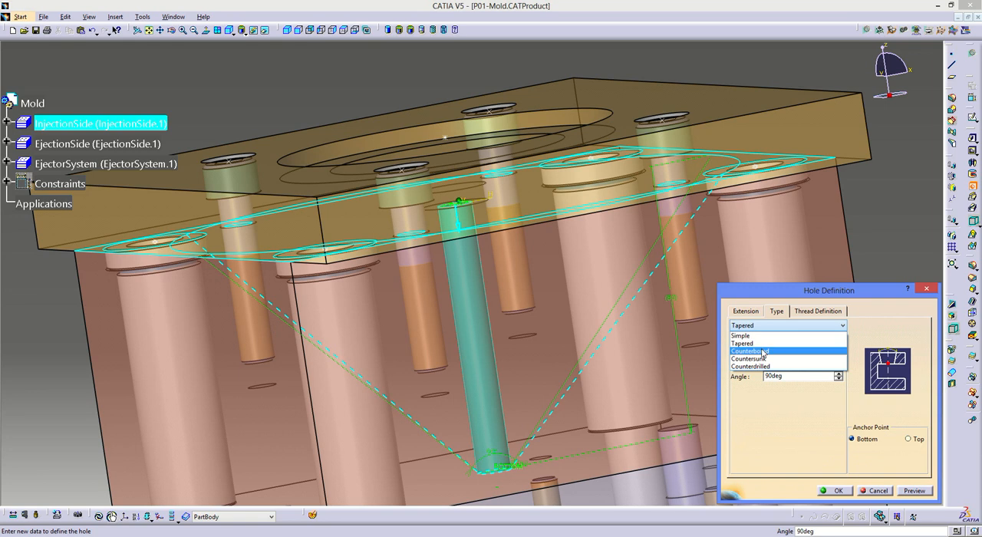
{"action": "left_click", "coordinate": [767, 350]}
{"action": "double_click", "coordinate": [777, 376]}
{"action": "type", "text": "25"}
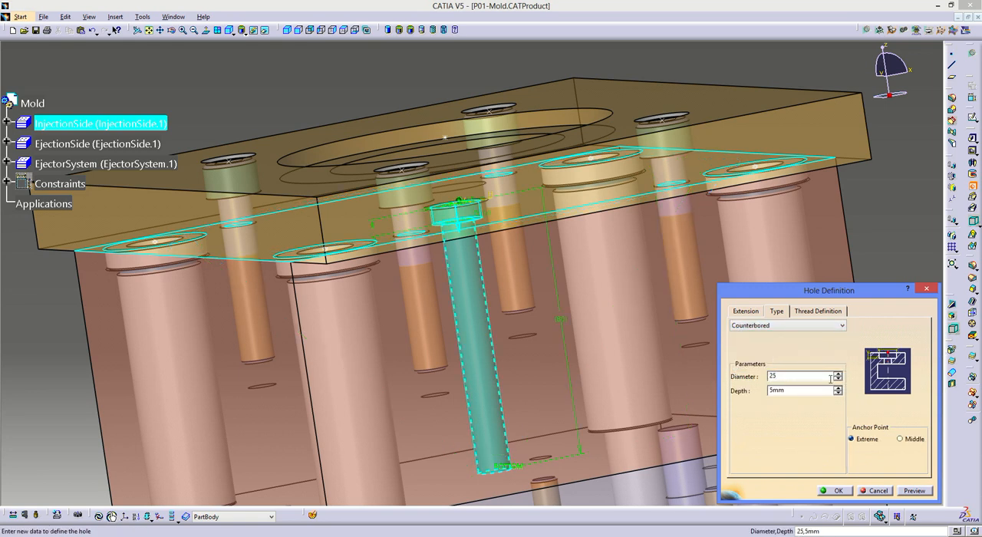
{"action": "double_click", "coordinate": [806, 390]}
{"action": "type", "text": "10"}
{"action": "key", "text": "Return"}
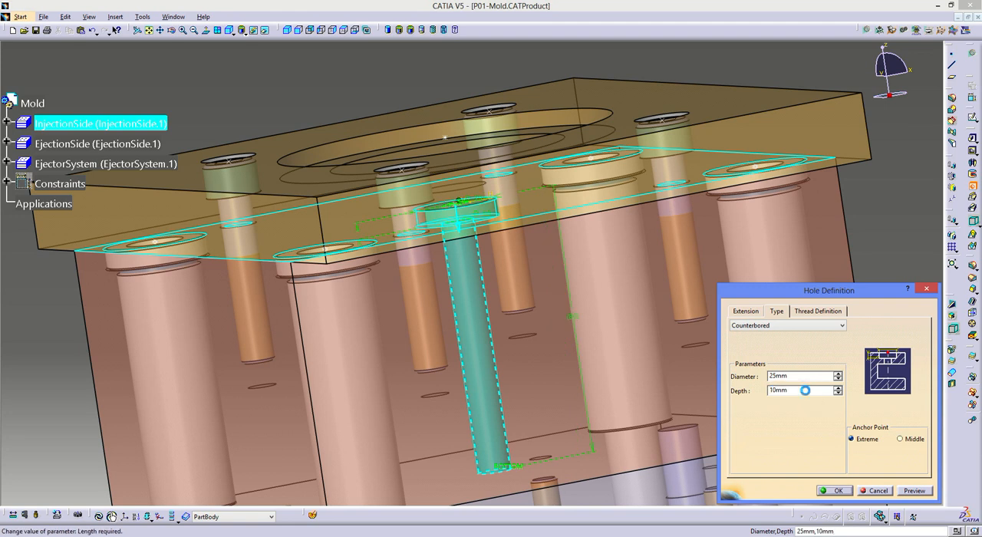
- Return to the top-level mold assembly and make the ejection side's setting plate the active part for editing
{"action": "middle_click_drag", "start_coordinate": [602, 165], "coordinate": [680, 211]}
{"action": "middle_click_drag", "start_coordinate": [455, 239], "coordinate": [744, 346]}
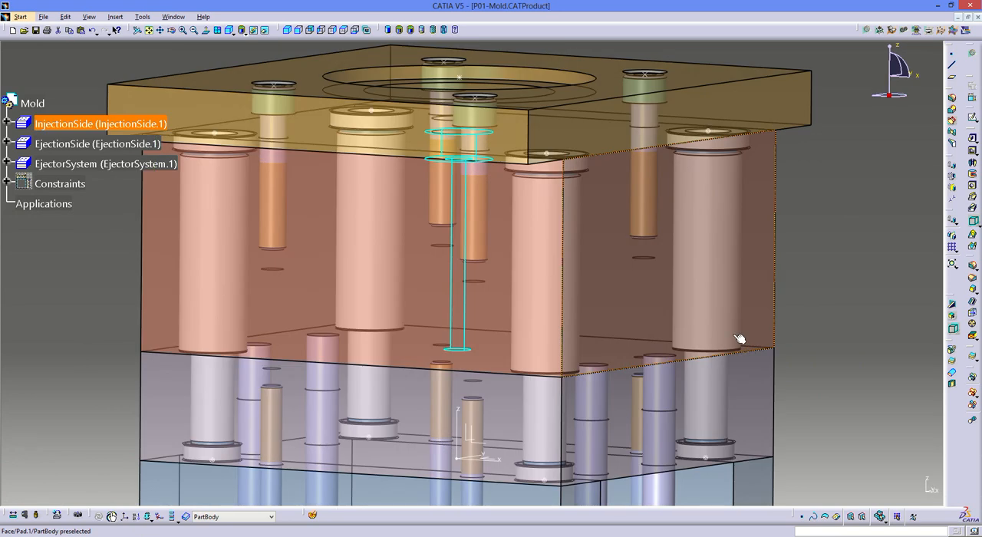
{"action": "middle_click_drag", "start_coordinate": [570, 221], "coordinate": [555, 196]}
{"action": "left_click", "coordinate": [227, 192]}
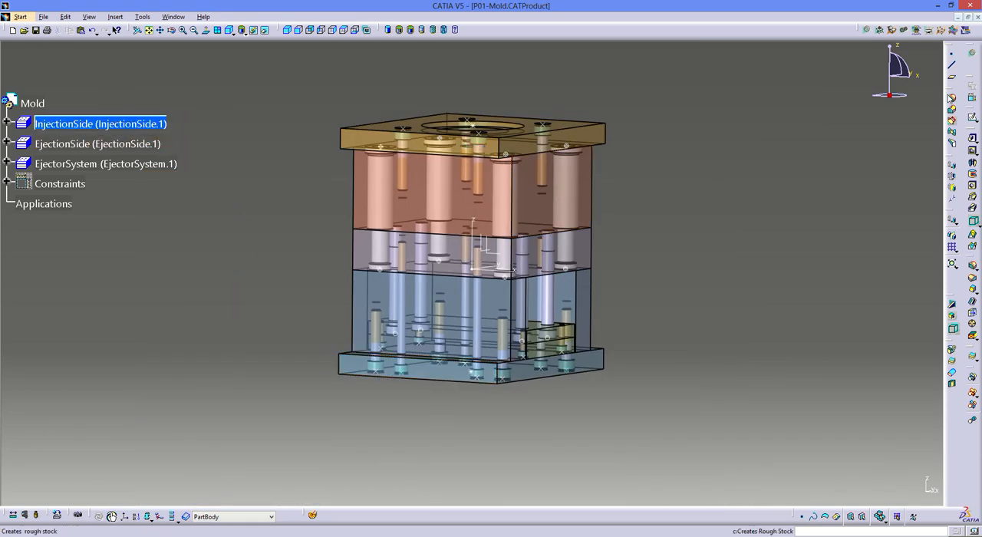
{"action": "double_click", "coordinate": [33, 103]}
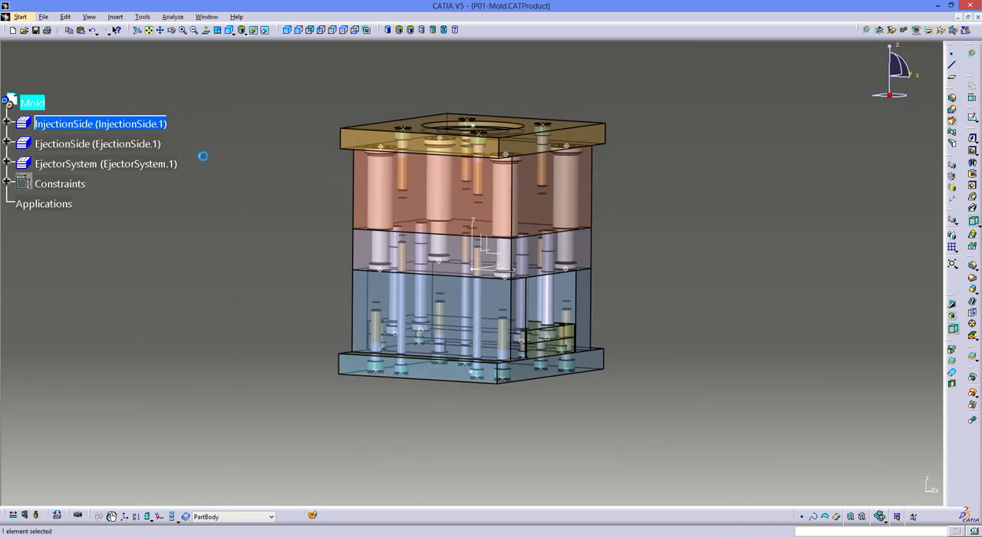
{"action": "double_click", "coordinate": [368, 368]}
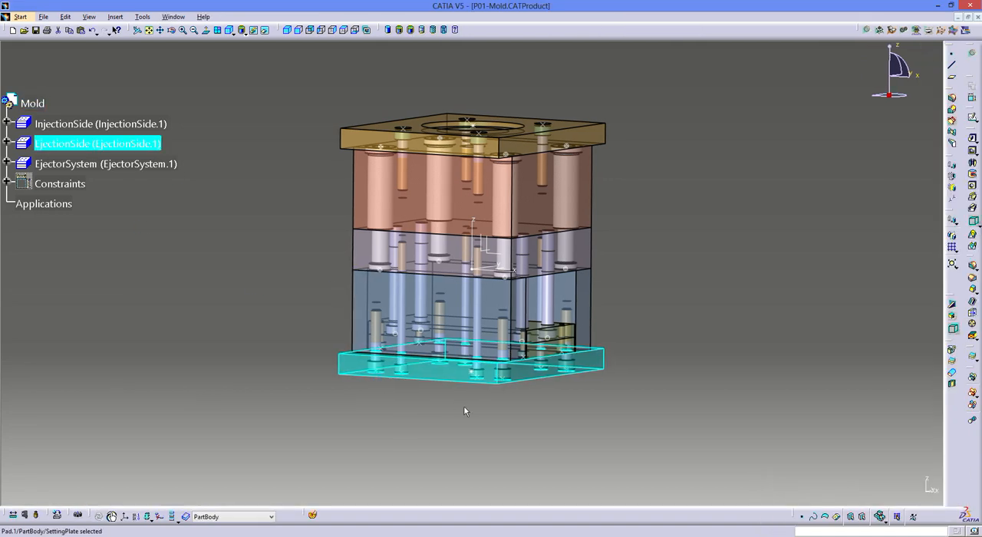
{"action": "middle_click_drag", "start_coordinate": [463, 405], "coordinate": [468, 202]}
{"action": "left_click", "coordinate": [713, 203]}
{"action": "left_click", "coordinate": [973, 186]}
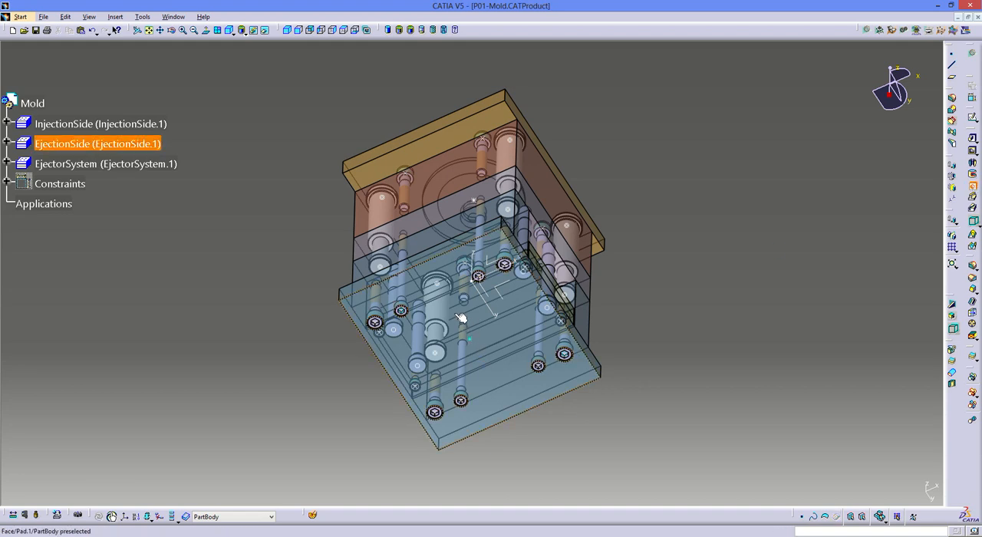
{"action": "left_click", "coordinate": [464, 323]}
{"action": "middle_click_drag", "start_coordinate": [473, 218], "coordinate": [476, 156]}
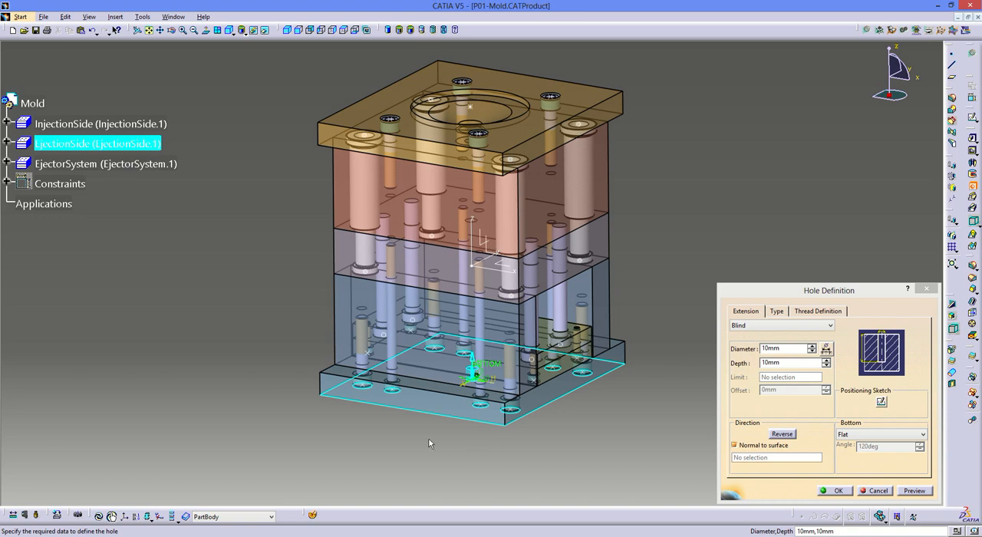
{"action": "key", "text": "Escape"}
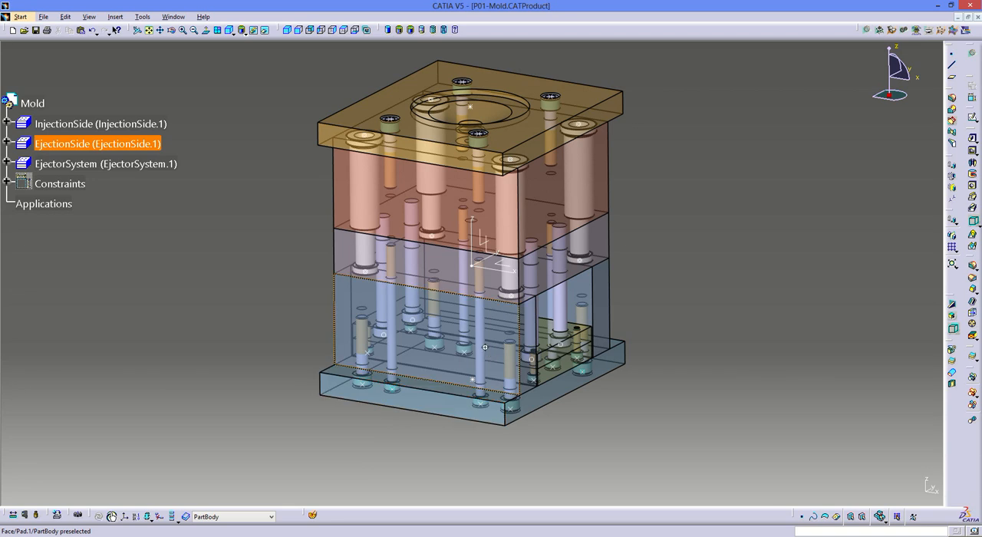
- Start a 50 mm diameter hole on the underside of the setting plate, extending Up To Next
{"action": "middle_click_drag", "start_coordinate": [484, 347], "coordinate": [486, 382]}
{"action": "left_click", "coordinate": [971, 185]}
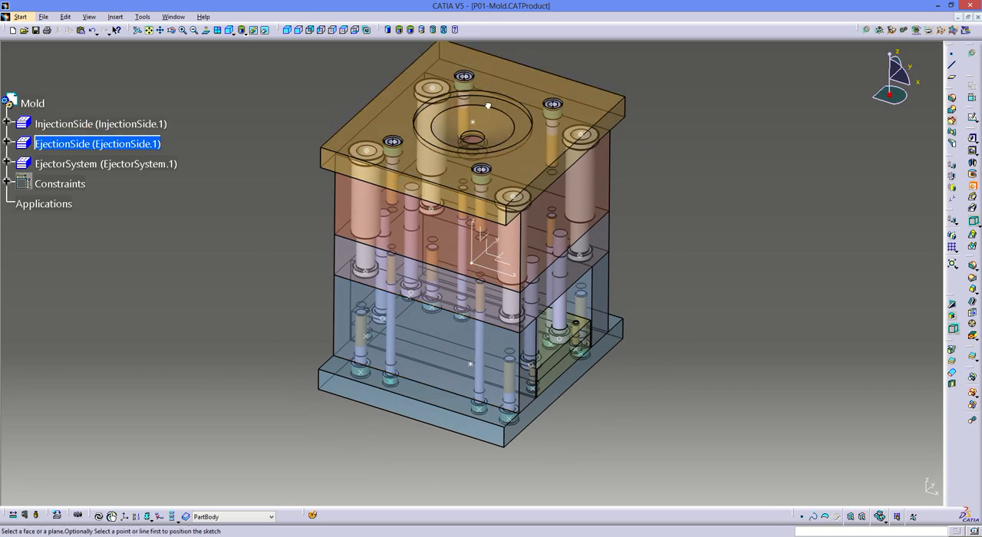
{"action": "middle_click_drag", "start_coordinate": [490, 368], "coordinate": [488, 164]}
{"action": "left_click", "coordinate": [497, 344]}
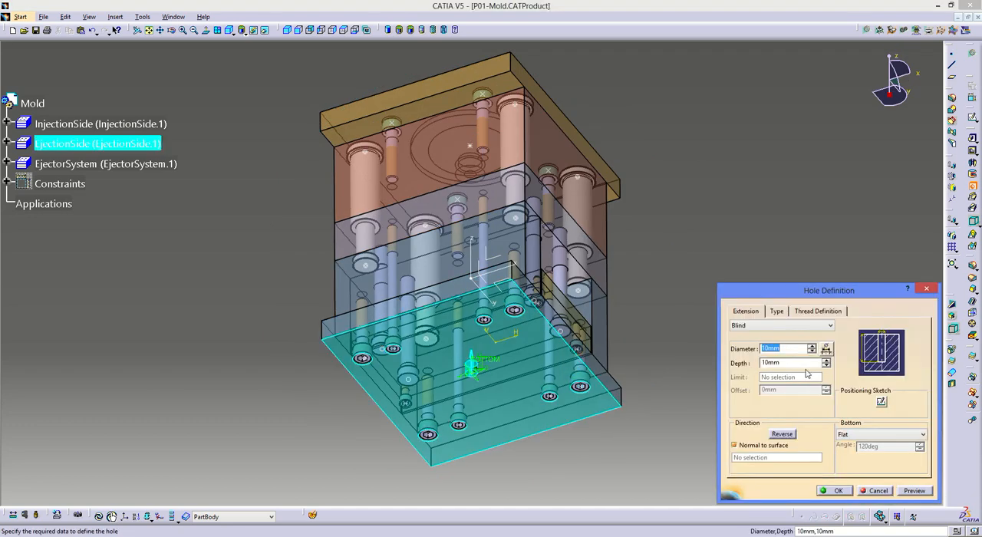
{"action": "type", "text": "50"}
{"action": "left_click", "coordinate": [780, 326]}
{"action": "left_click", "coordinate": [767, 335]}
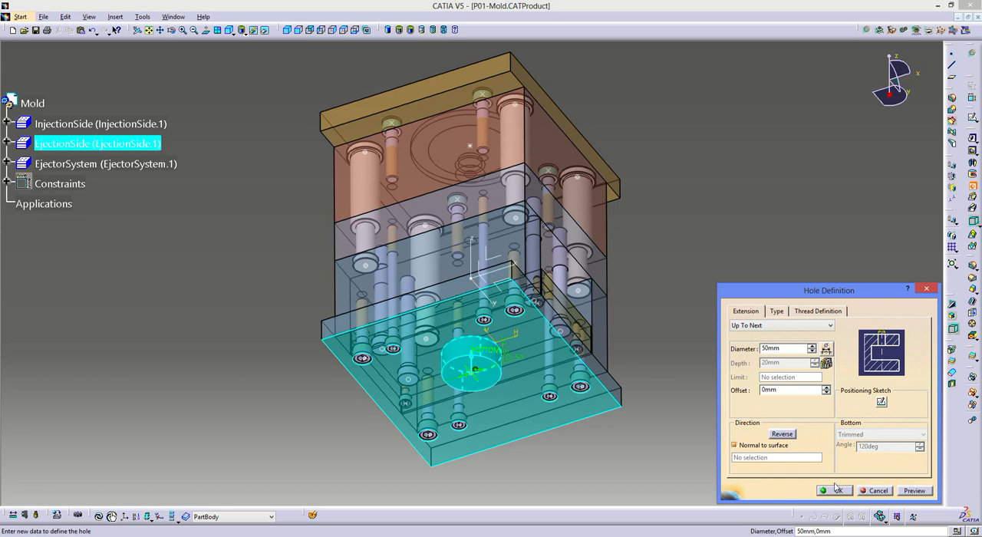
- Set the setting plate hole's diameter to 40 mm and create the hole
{"action": "left_click_drag", "start_coordinate": [791, 350], "coordinate": [706, 353]}
{"action": "type", "text": "40"}
{"action": "key", "text": "Return"}
{"action": "left_click", "coordinate": [651, 288]}
{"action": "middle_click_drag", "start_coordinate": [512, 414], "coordinate": [508, 279]}
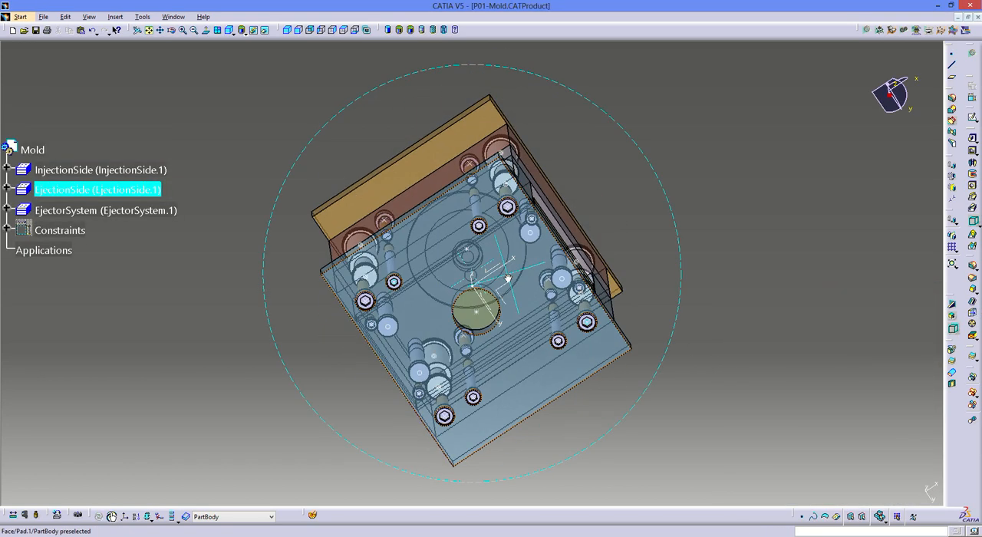
- Return to the top-level mold assembly and save all its modified documents
{"action": "middle_click_drag", "start_coordinate": [534, 248], "coordinate": [6, 5]}
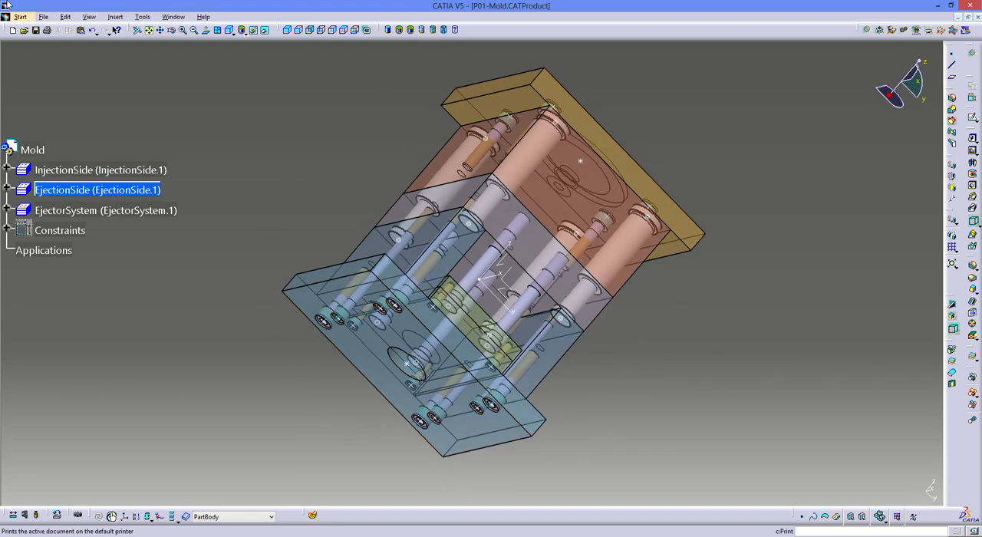
{"action": "double_click", "coordinate": [32, 150]}
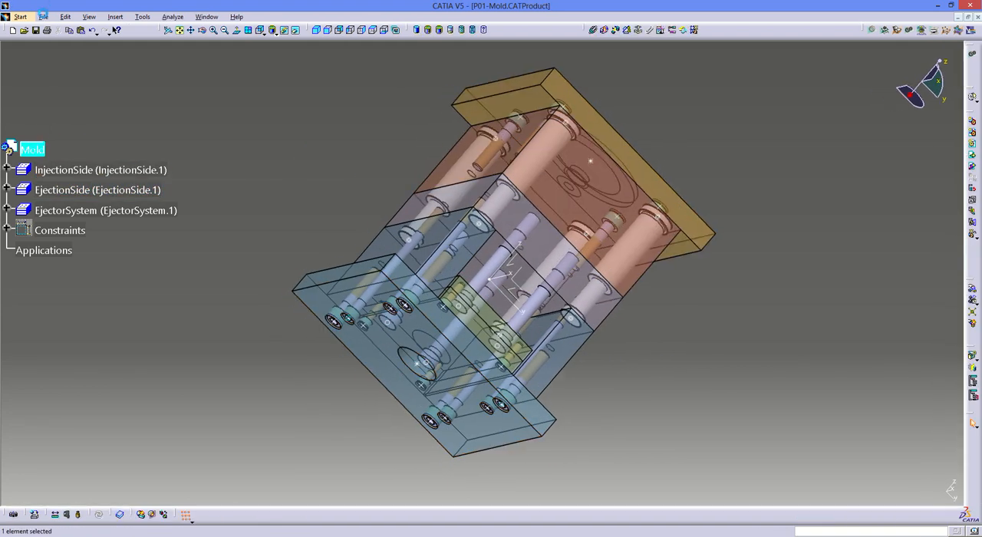
{"action": "left_click", "coordinate": [43, 16]}
{"action": "left_click", "coordinate": [57, 80]}
{"action": "key", "text": "Return"}
- Clear the mold components from view to reach the remaining plate axis system, and hide that axis system
{"action": "middle_click_drag", "start_coordinate": [407, 130], "coordinate": [479, 521]}
{"action": "middle_click_drag", "start_coordinate": [427, 208], "coordinate": [491, 525]}
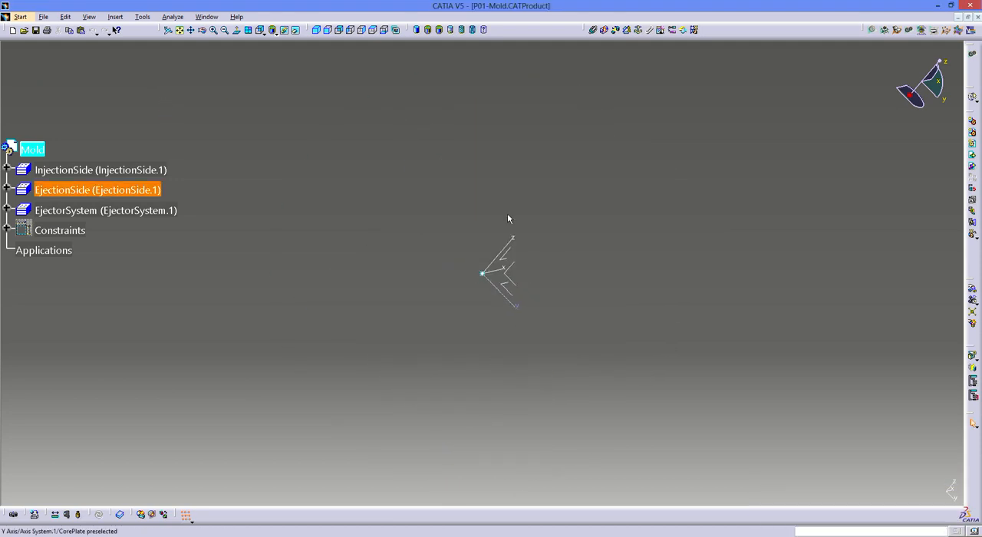
{"action": "middle_click_drag", "start_coordinate": [504, 205], "coordinate": [604, 531]}
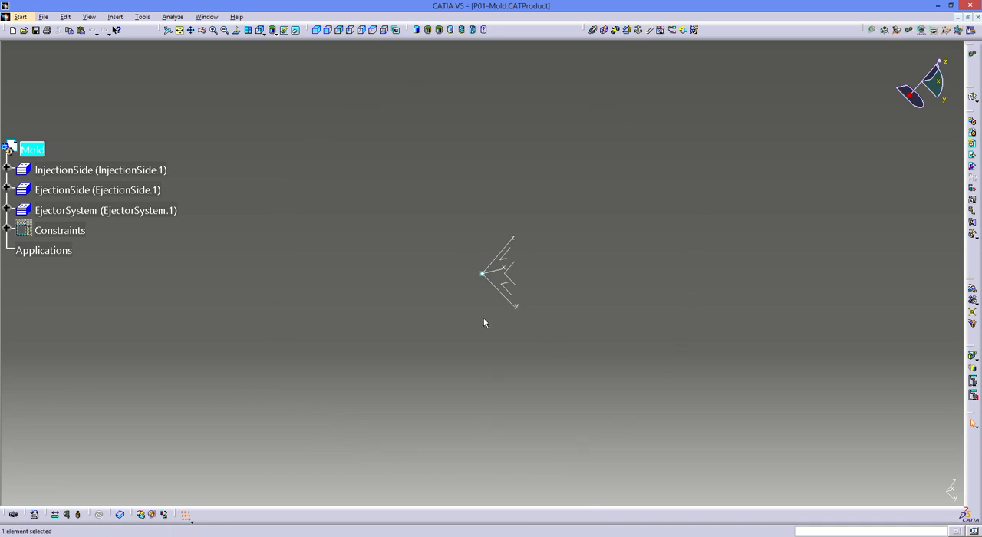
{"action": "right_click", "coordinate": [499, 270]}
{"action": "left_click", "coordinate": [529, 292]}
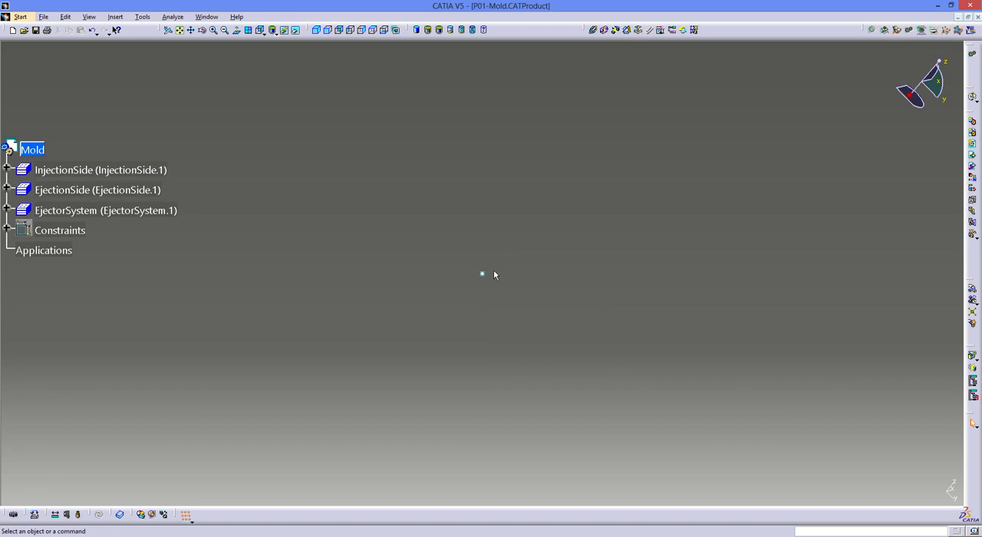
- Bring the complete mold assembly back into view and save all modified documents
{"action": "left_click", "coordinate": [284, 31]}
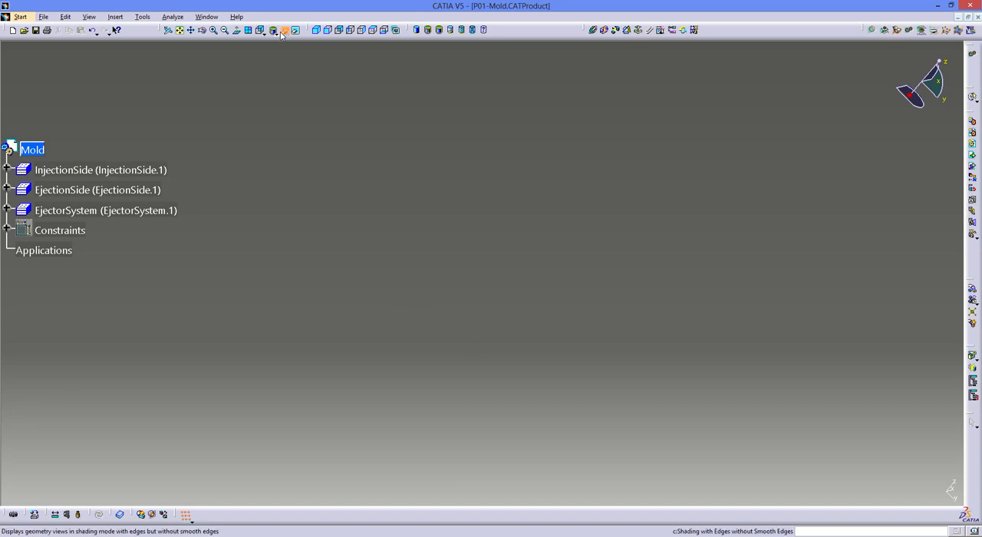
{"action": "left_click", "coordinate": [181, 31]}
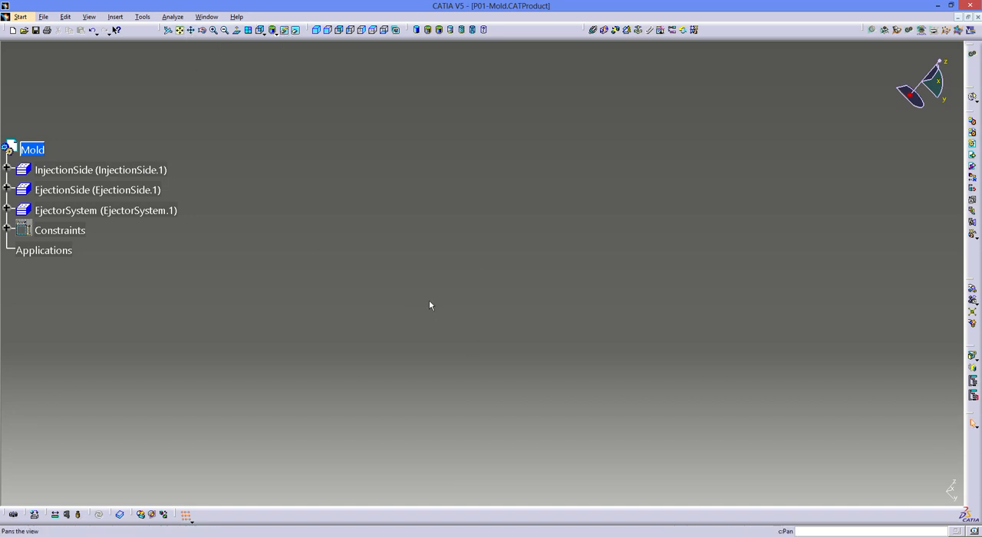
{"action": "middle_click_drag", "start_coordinate": [440, 245], "coordinate": [460, 319]}
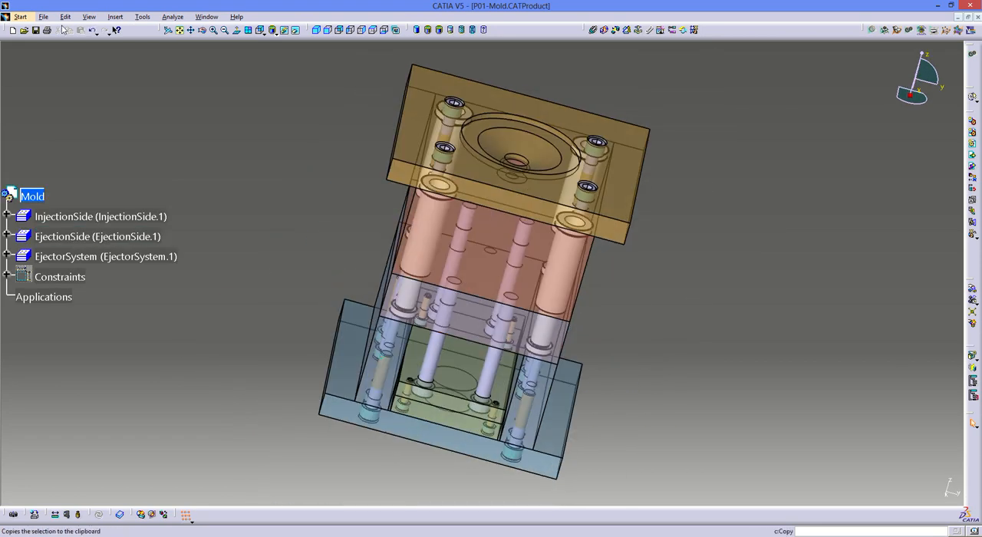
{"action": "left_click", "coordinate": [43, 17]}
{"action": "left_click", "coordinate": [62, 81]}
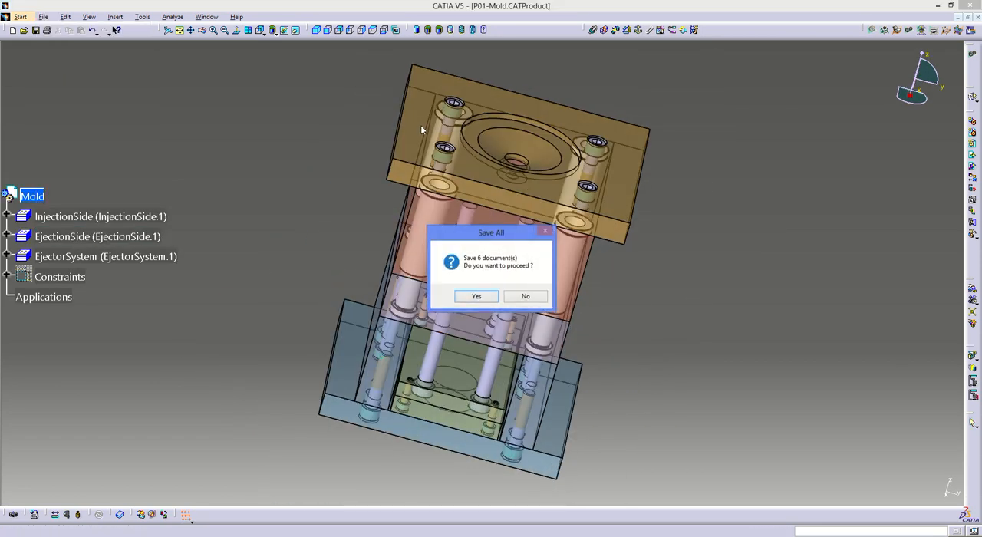
{"action": "key", "text": "Return"}
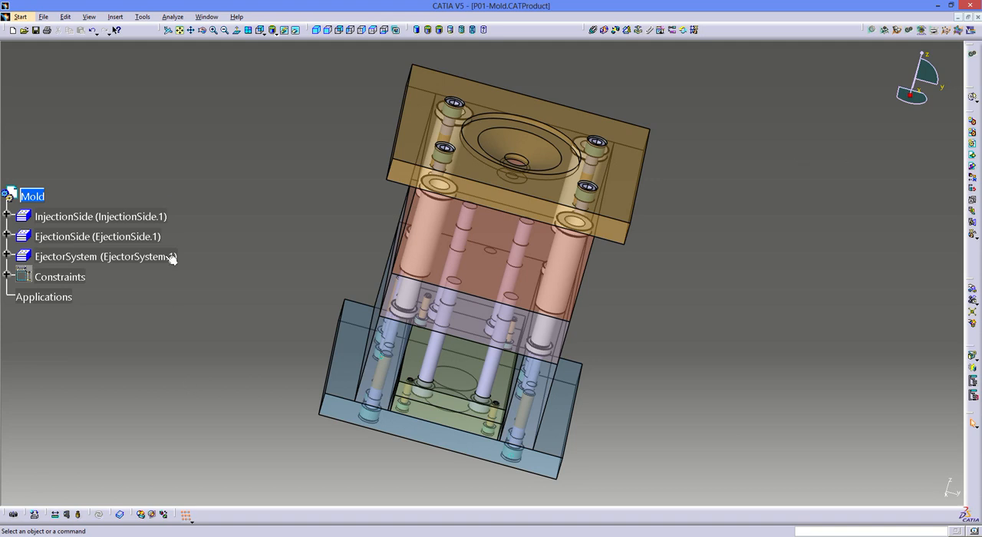
- Hide the injection side and insert the existing component P01-Molded Part from the P01 desktop folder into the mold assembly
{"action": "right_click", "coordinate": [127, 218]}
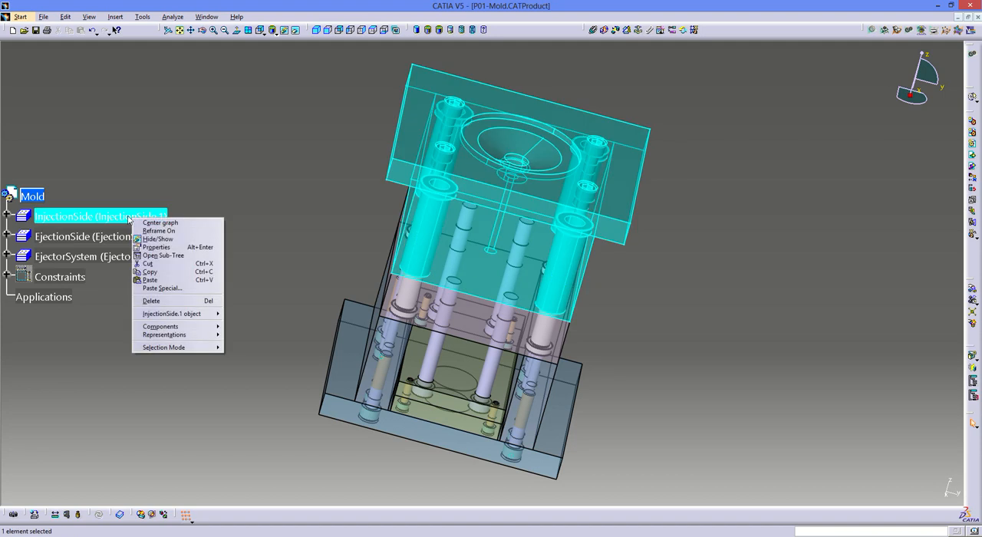
{"action": "left_click", "coordinate": [157, 238]}
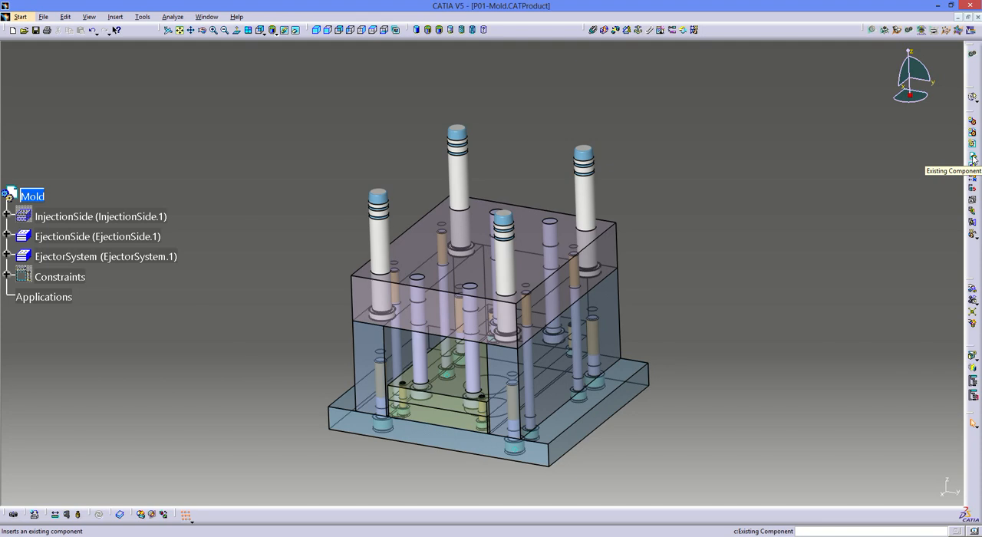
{"action": "left_click", "coordinate": [973, 158]}
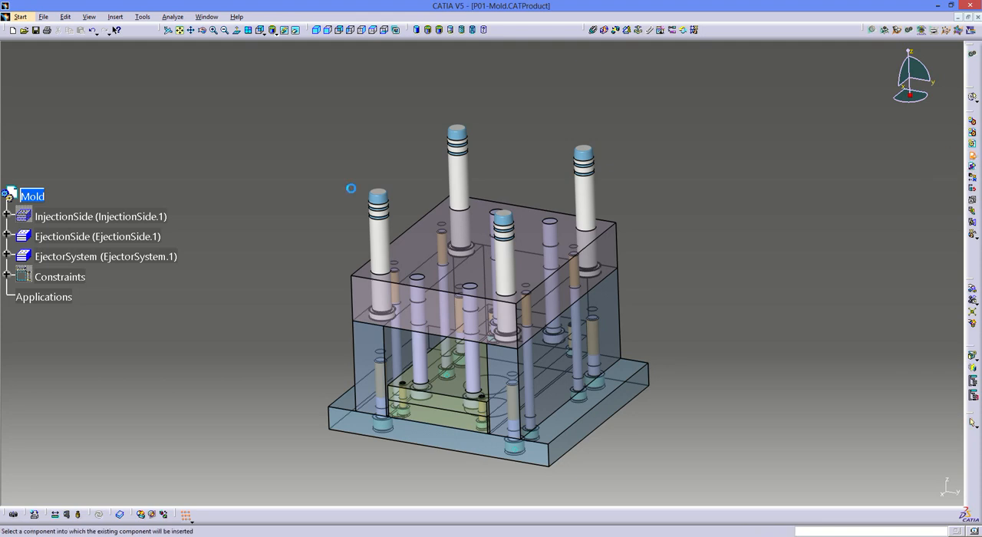
{"action": "left_click", "coordinate": [23, 193]}
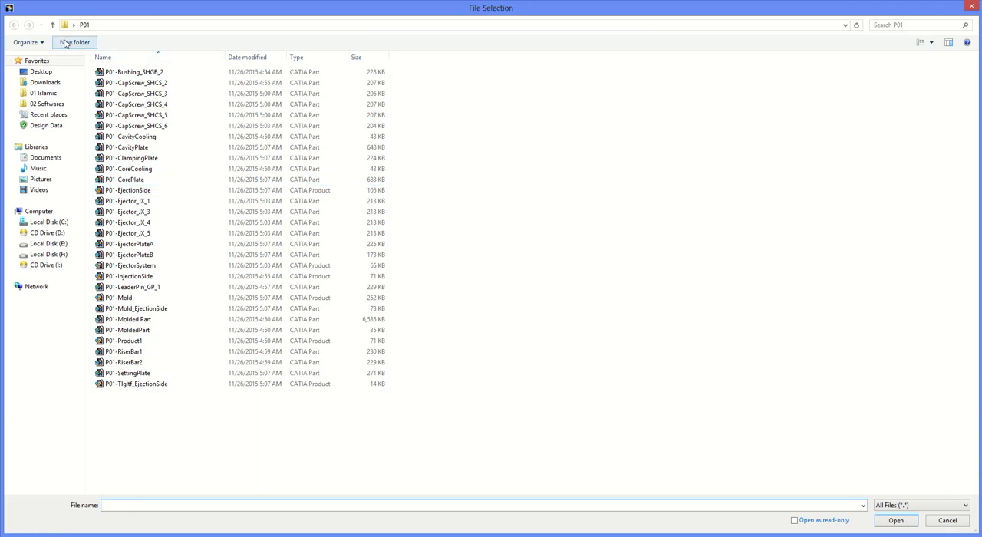
{"action": "left_click", "coordinate": [41, 71]}
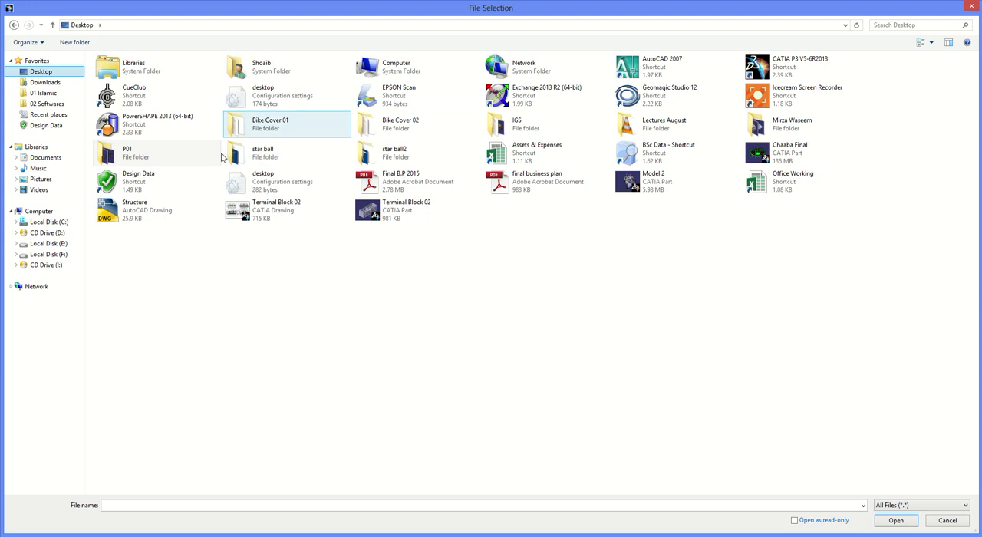
{"action": "double_click", "coordinate": [142, 162]}
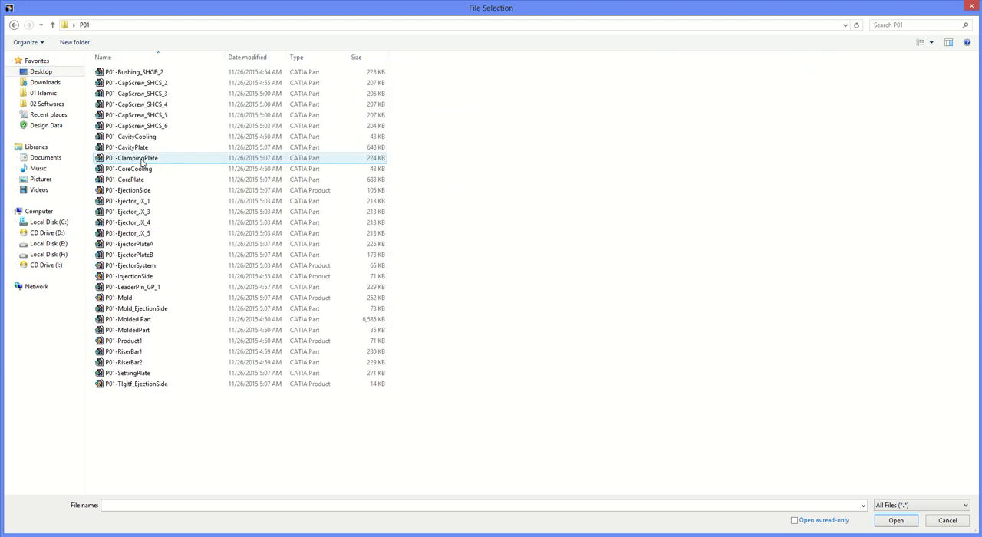
{"action": "left_click", "coordinate": [143, 320]}
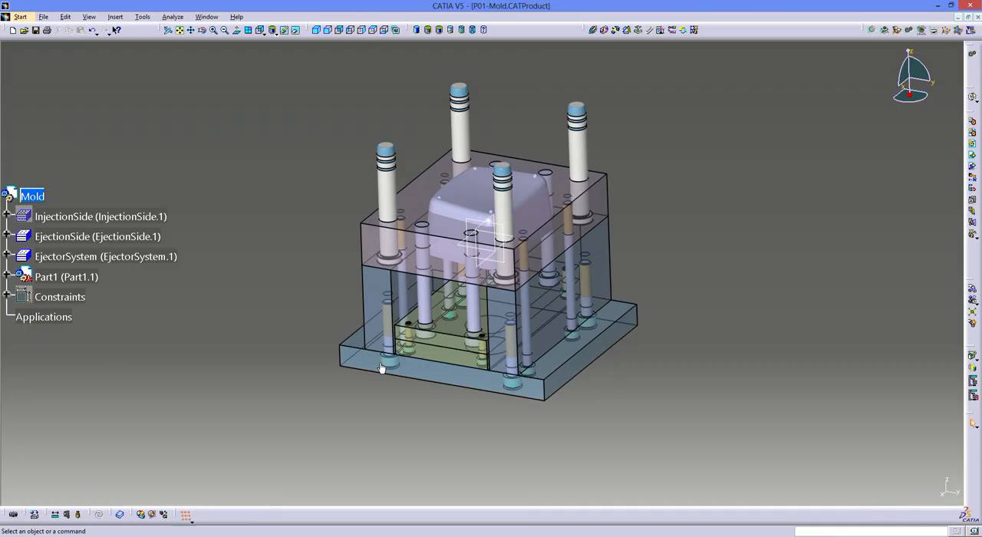
- Move the molded part upward along the Z axis until it sits clear above the core plate
{"action": "middle_click_drag", "start_coordinate": [477, 297], "coordinate": [478, 331]}
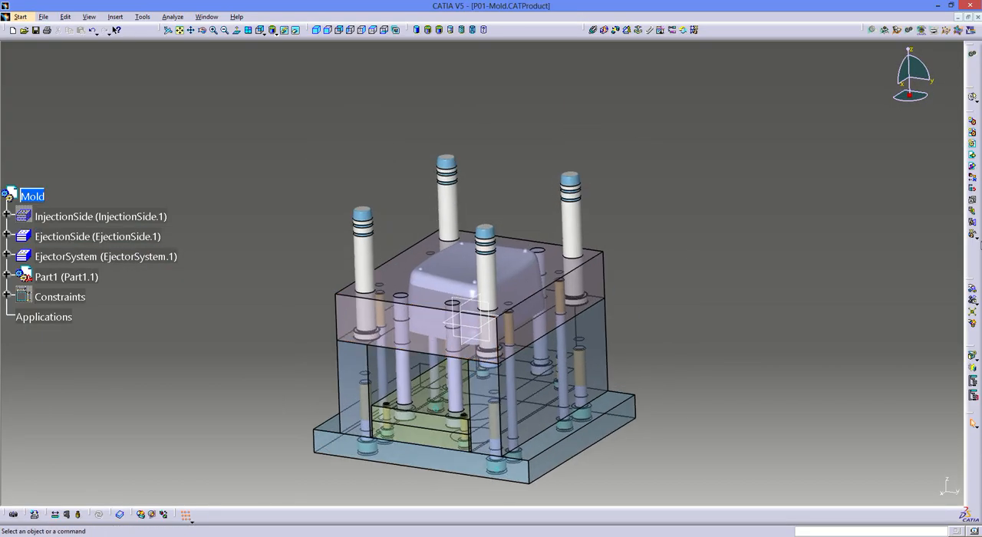
{"action": "left_click", "coordinate": [972, 291]}
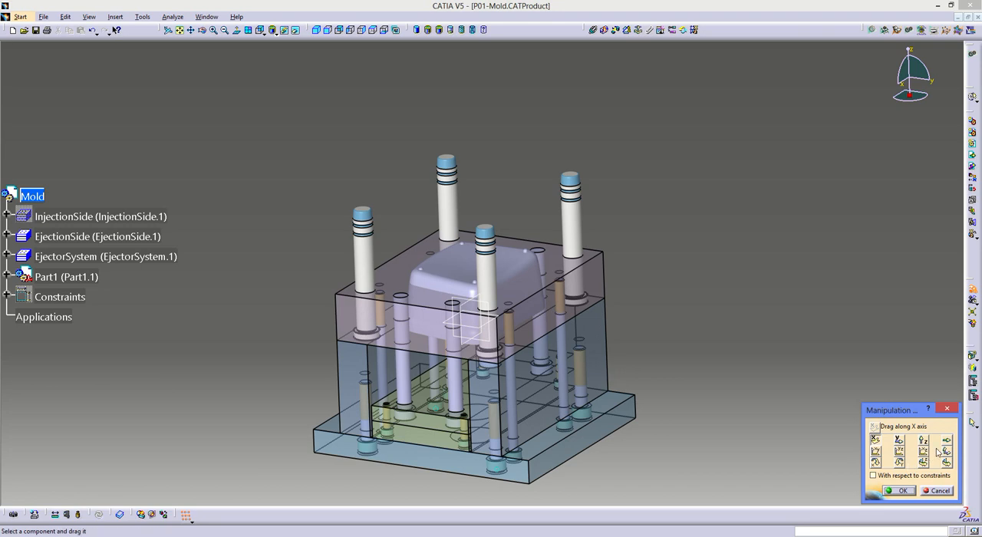
{"action": "left_click_drag", "start_coordinate": [445, 280], "coordinate": [418, 161]}
{"action": "left_click", "coordinate": [910, 489]}
- Add an offset constraint between the molded part's zx plane and the parallel side face of the core plate, keeping the proposed offset
{"action": "middle_click_drag", "start_coordinate": [629, 253], "coordinate": [561, 279]}
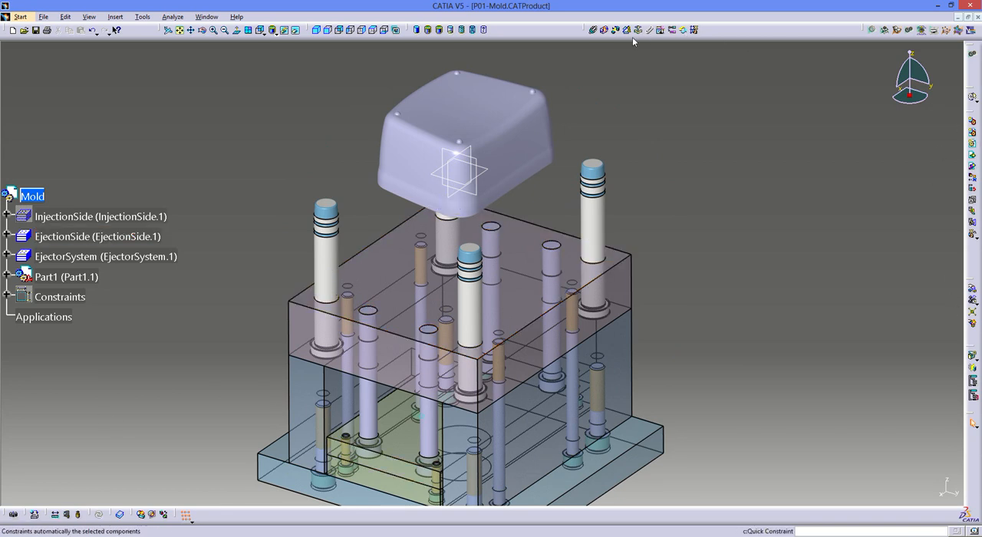
{"action": "left_click", "coordinate": [466, 148]}
{"action": "left_click", "coordinate": [561, 330]}
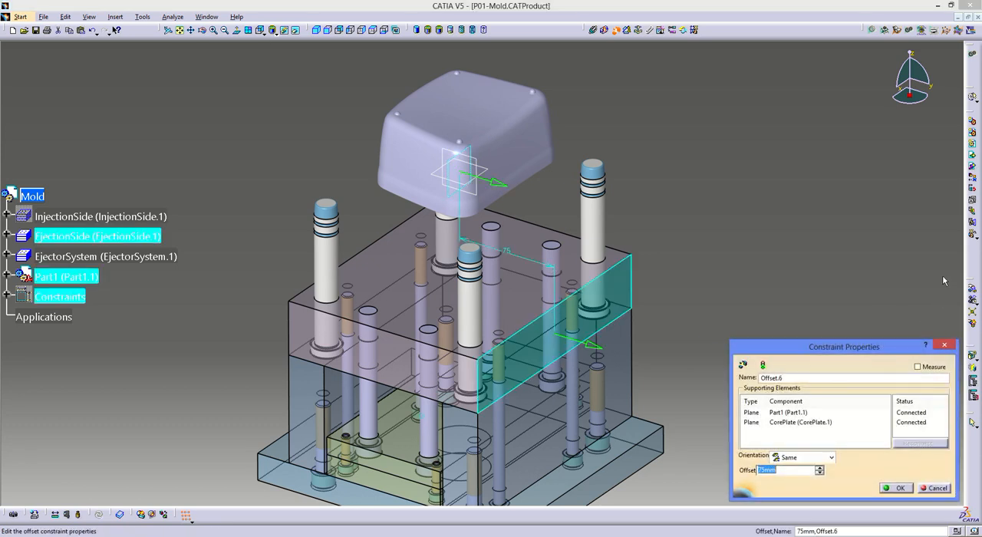
{"action": "key", "text": "Return"}
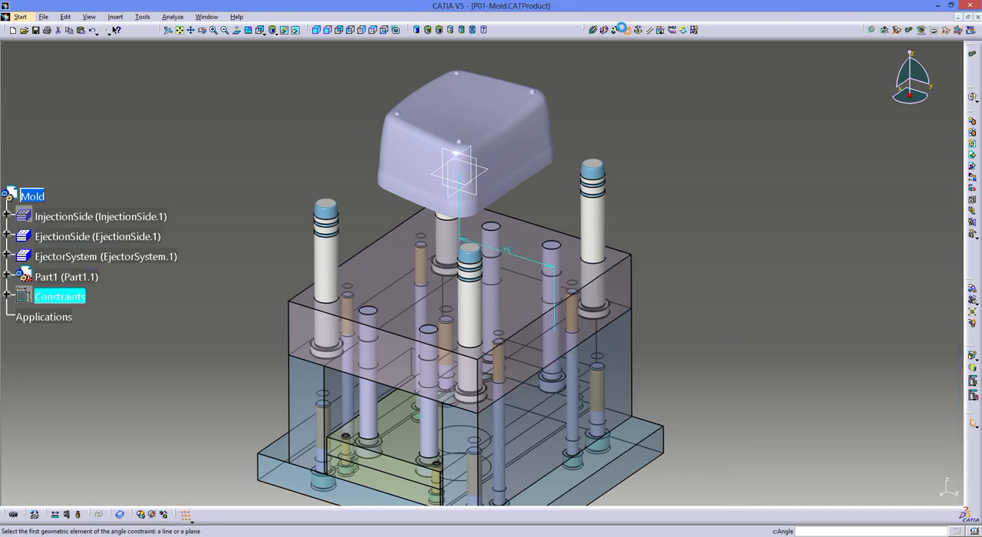
- Add an offset constraint between the molded part's other vertical plane and the core plate's adjacent side face, keeping the proposed offset
{"action": "left_click", "coordinate": [447, 159]}
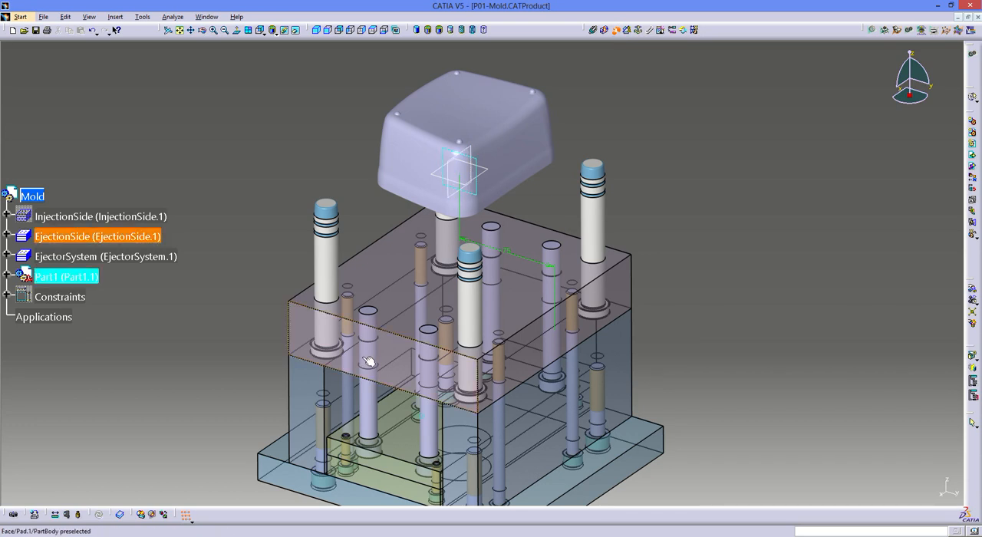
{"action": "left_click", "coordinate": [368, 359]}
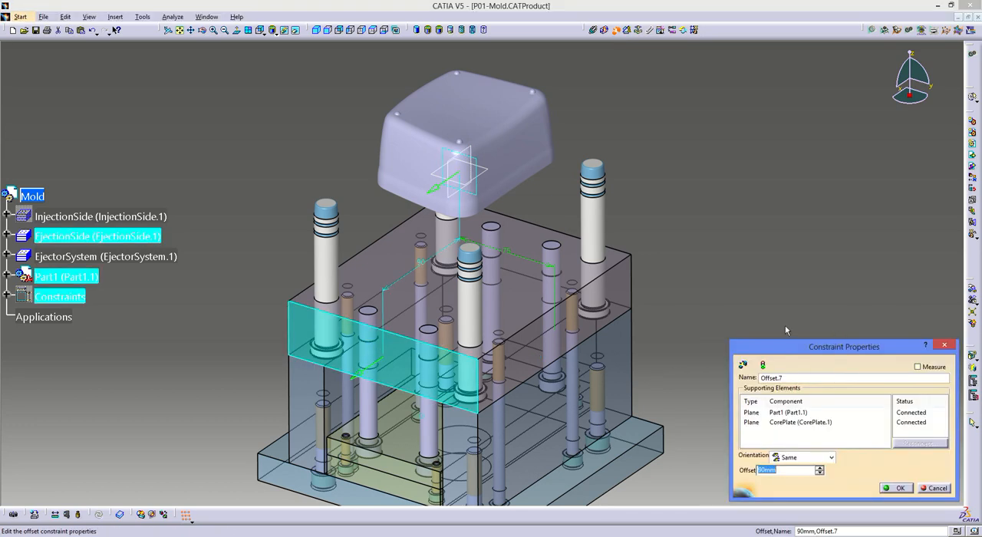
{"action": "key", "text": "Return"}
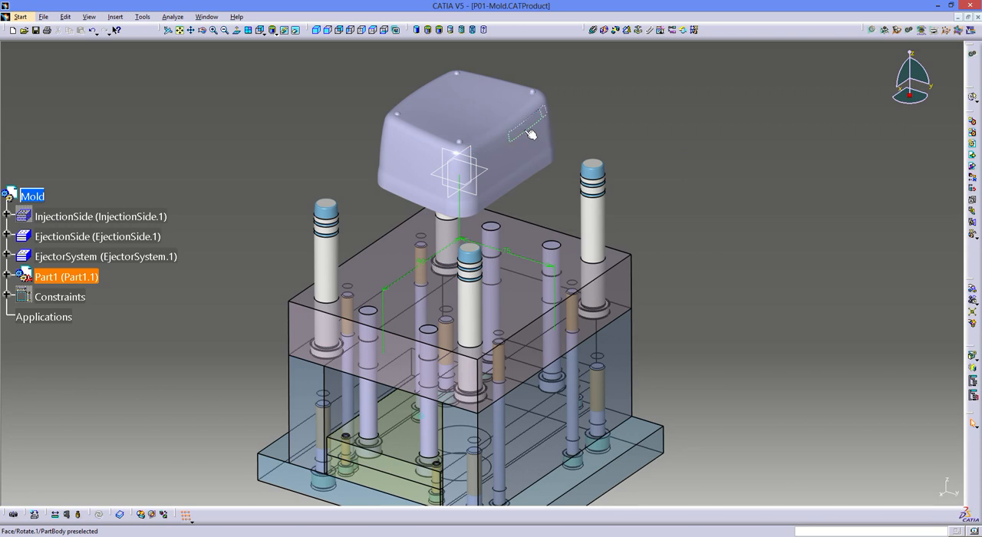
- Open the molded part in its own window and hide its PartBody
{"action": "right_click", "coordinate": [81, 281]}
{"action": "mouse_move", "coordinate": [115, 374]}
{"action": "left_click", "coordinate": [195, 375]}
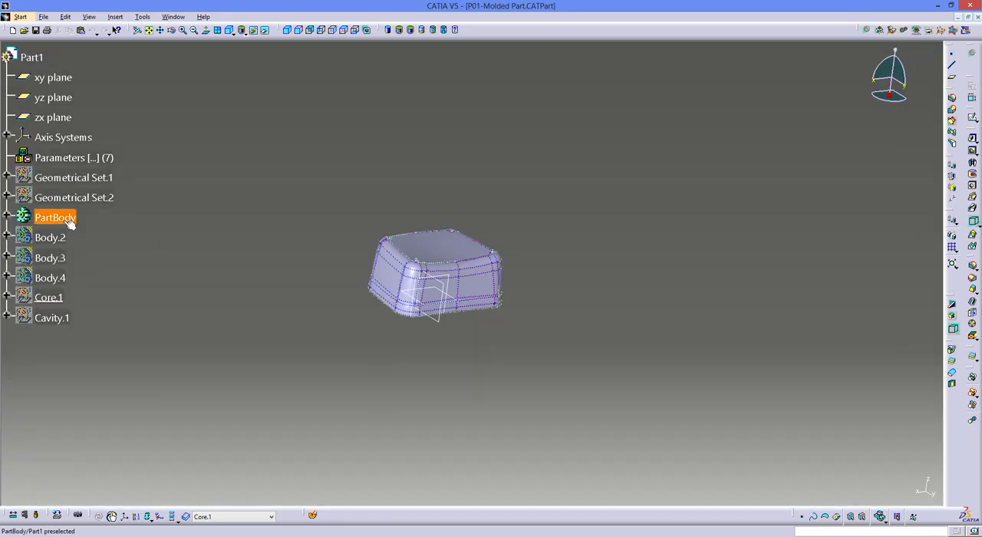
{"action": "right_click", "coordinate": [69, 221]}
{"action": "left_click", "coordinate": [88, 242]}
- Show the Core.1 and Cavity.1 geometrical sets of the molded part
{"action": "right_click", "coordinate": [49, 298]}
{"action": "left_click", "coordinate": [88, 320]}
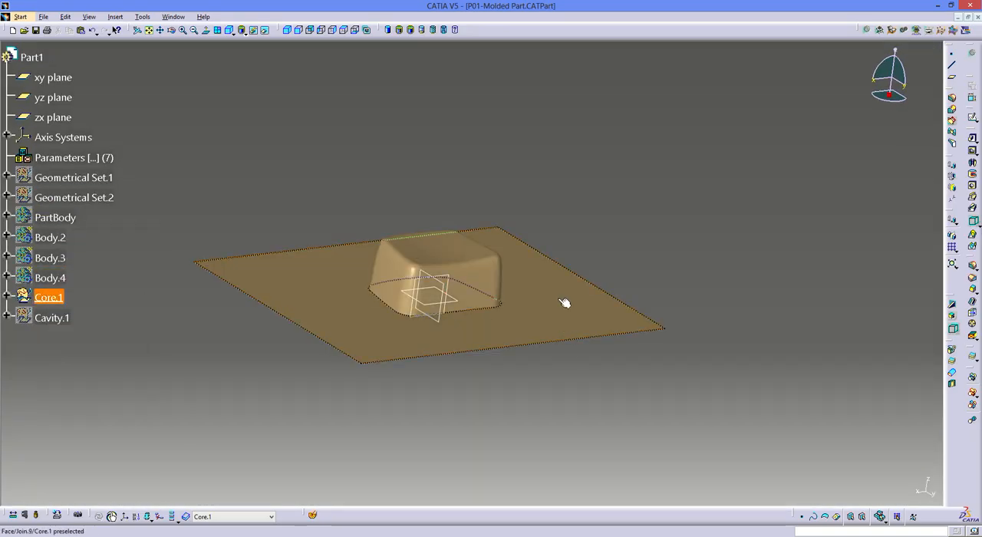
{"action": "middle_click_drag", "start_coordinate": [480, 219], "coordinate": [449, 237]}
{"action": "right_click", "coordinate": [51, 319]}
{"action": "left_click", "coordinate": [85, 342]}
- Close the molded part's window, saving its changes, and return to the mold assembly
{"action": "left_click", "coordinate": [977, 17]}
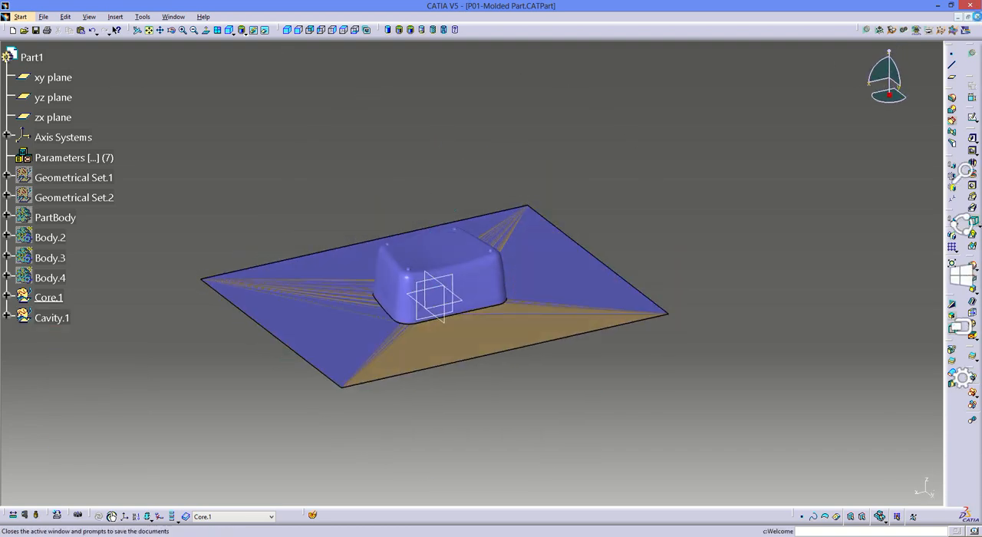
{"action": "left_click", "coordinate": [470, 293]}
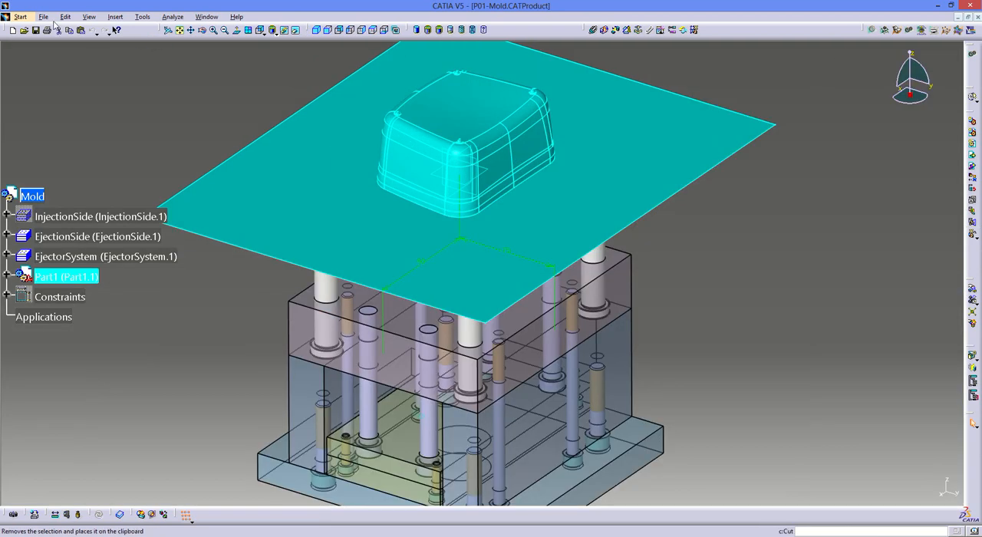
{"action": "left_click", "coordinate": [43, 16]}
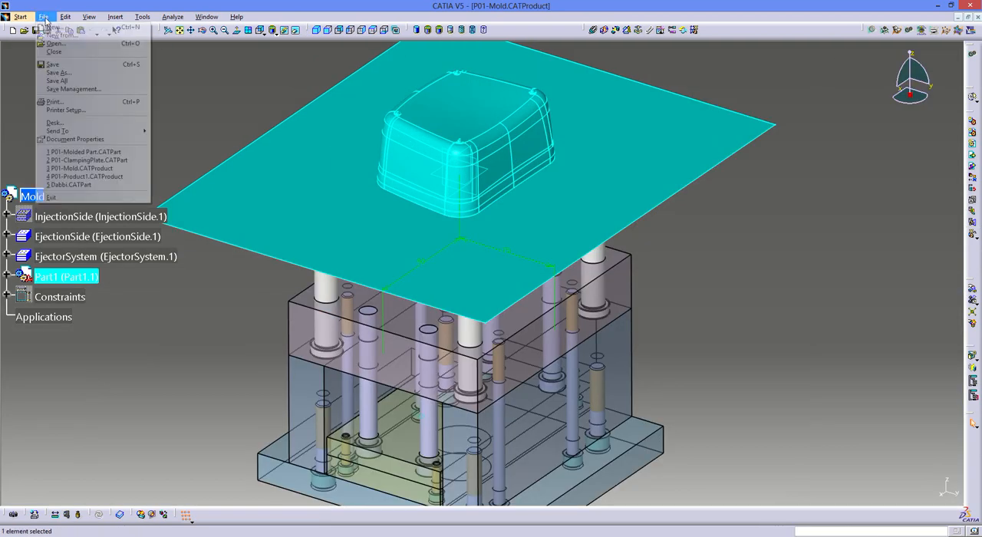
{"action": "left_click", "coordinate": [235, 94]}
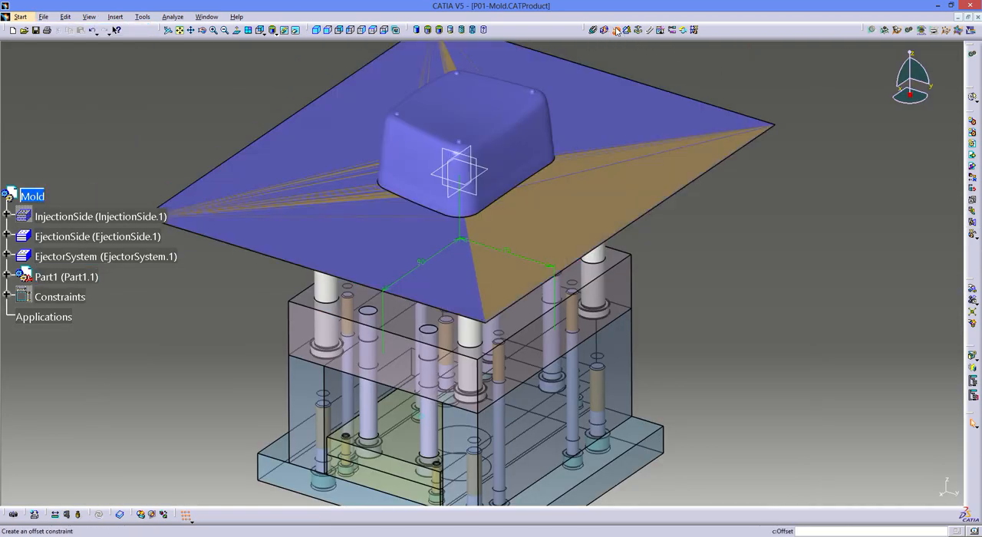
- Add an offset constraint that brings the molded part's horizontal parting plane flush with the core plate's upper face
{"action": "left_click", "coordinate": [617, 31]}
{"action": "left_click", "coordinate": [580, 169]}
{"action": "left_click", "coordinate": [581, 333]}
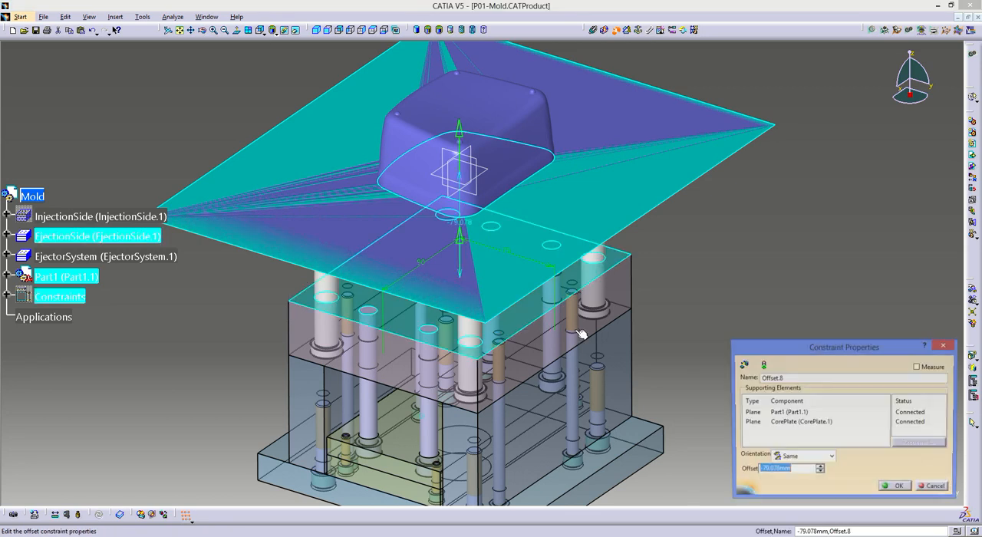
{"action": "key", "text": "Return"}
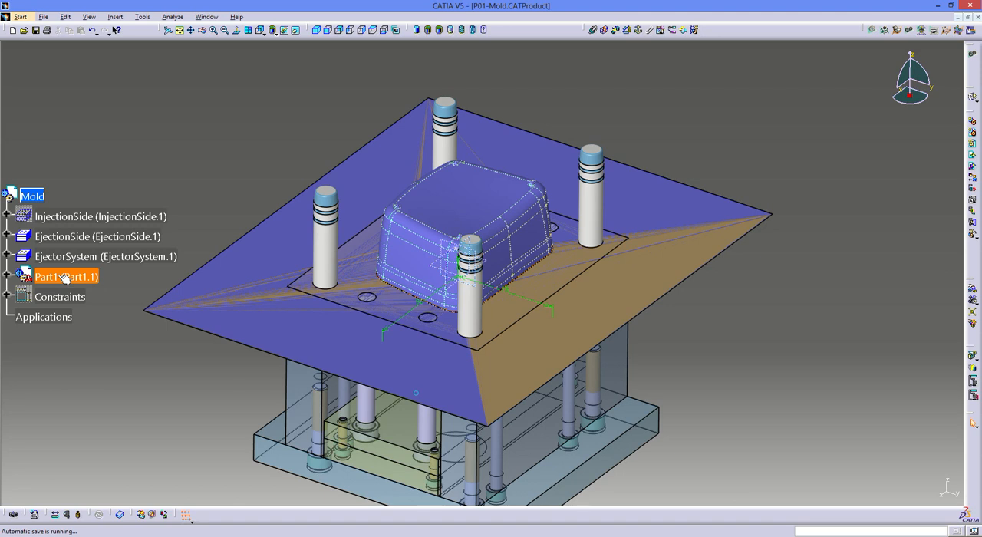
- Rename the molded part by setting both its instance name and its part number to P01-MP
{"action": "right_click", "coordinate": [65, 279]}
{"action": "left_click", "coordinate": [81, 304]}
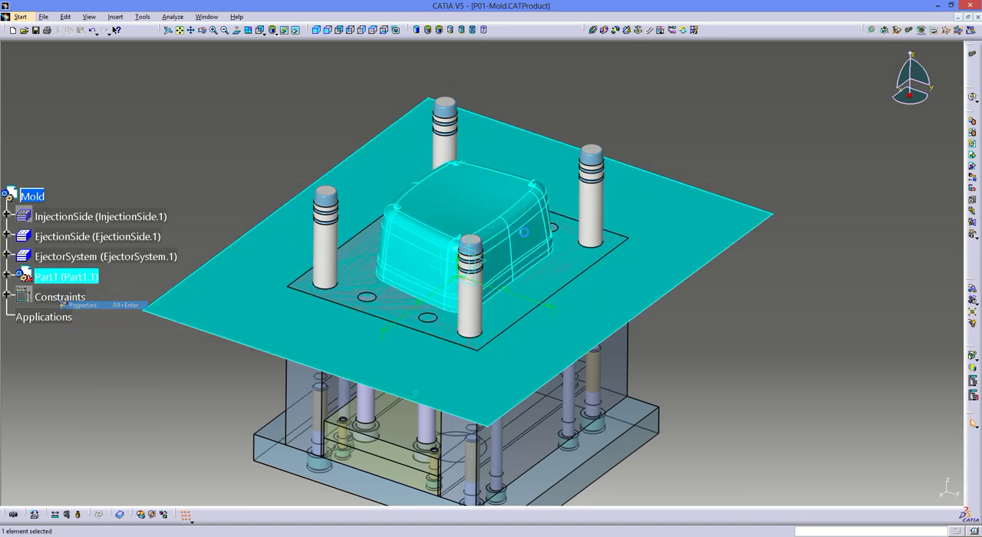
{"action": "double_click", "coordinate": [625, 87]}
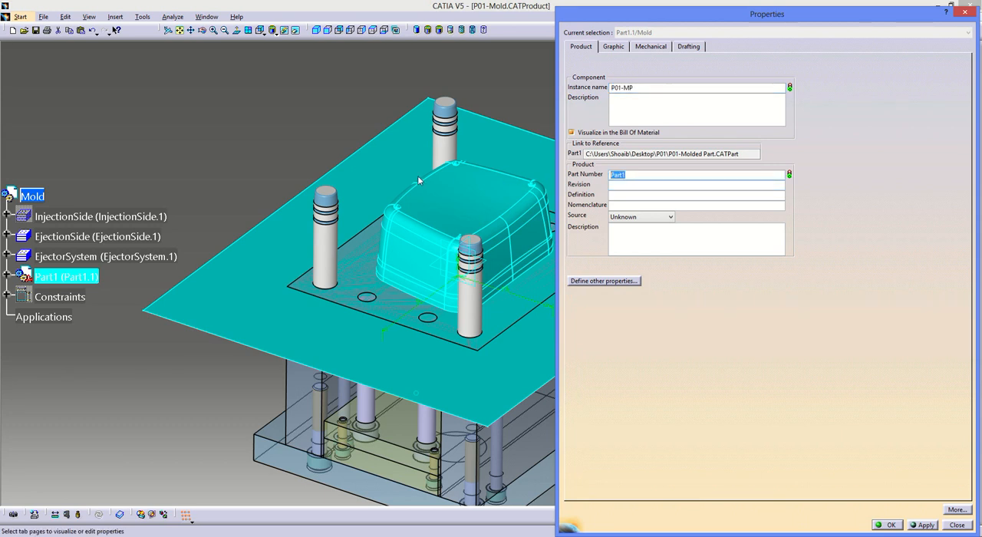
{"action": "type", "text": "P01-MP"}
{"action": "key", "text": "Return"}
- Save all documents of the mold assembly and clear the selection
{"action": "left_click", "coordinate": [44, 16]}
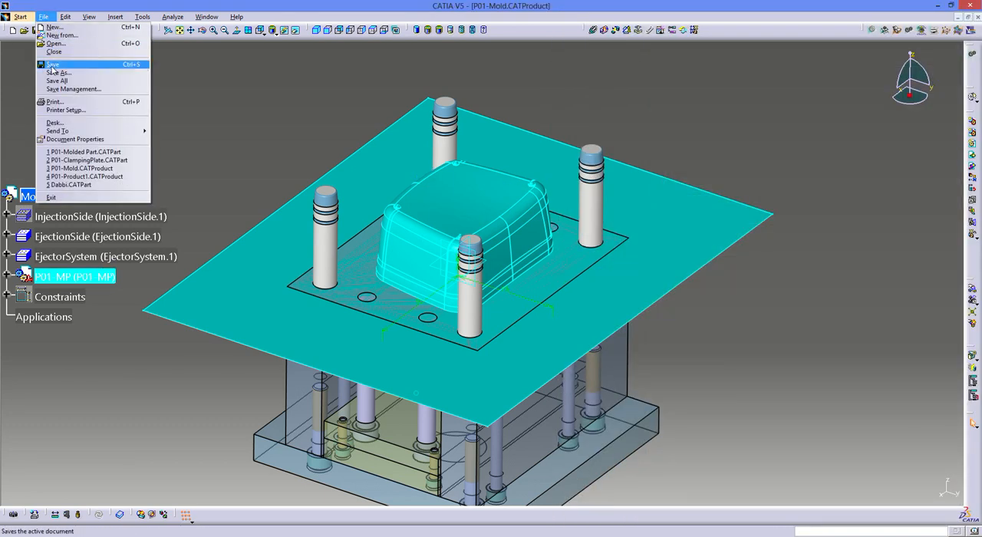
{"action": "left_click", "coordinate": [52, 65]}
{"action": "key", "text": "Return"}
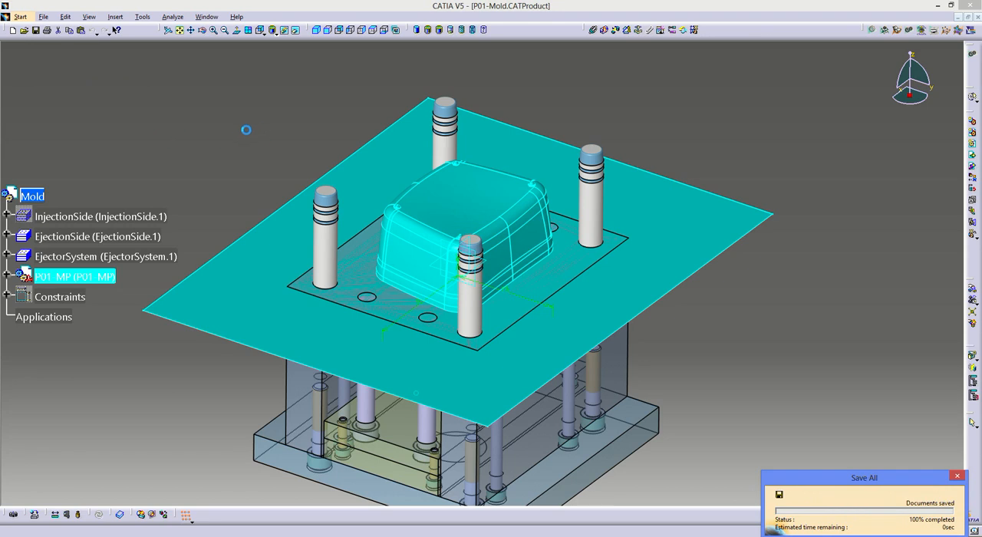
{"action": "left_click", "coordinate": [182, 190]}
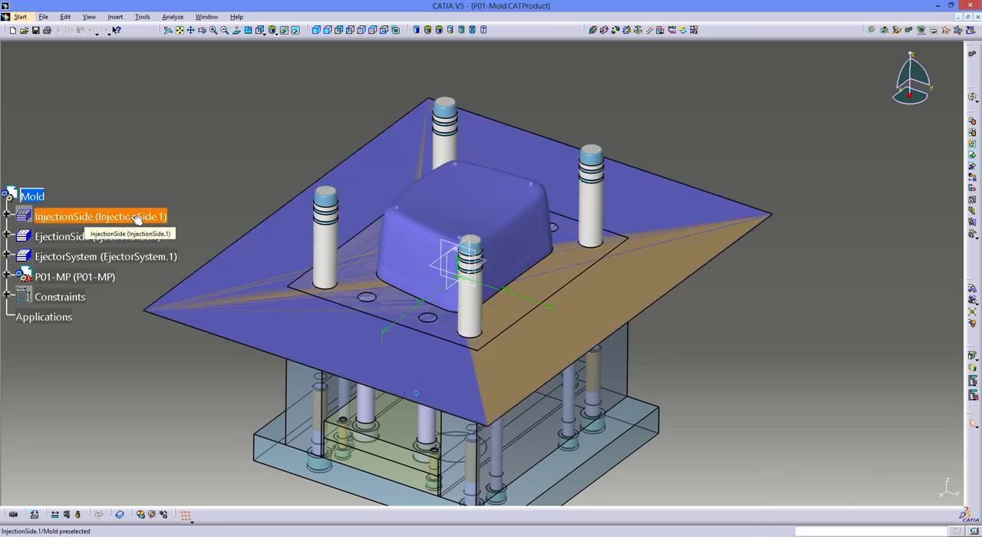
- Show the InjectionSide component and open the molded part in its own window
{"action": "right_click", "coordinate": [86, 218]}
{"action": "left_click", "coordinate": [112, 237]}
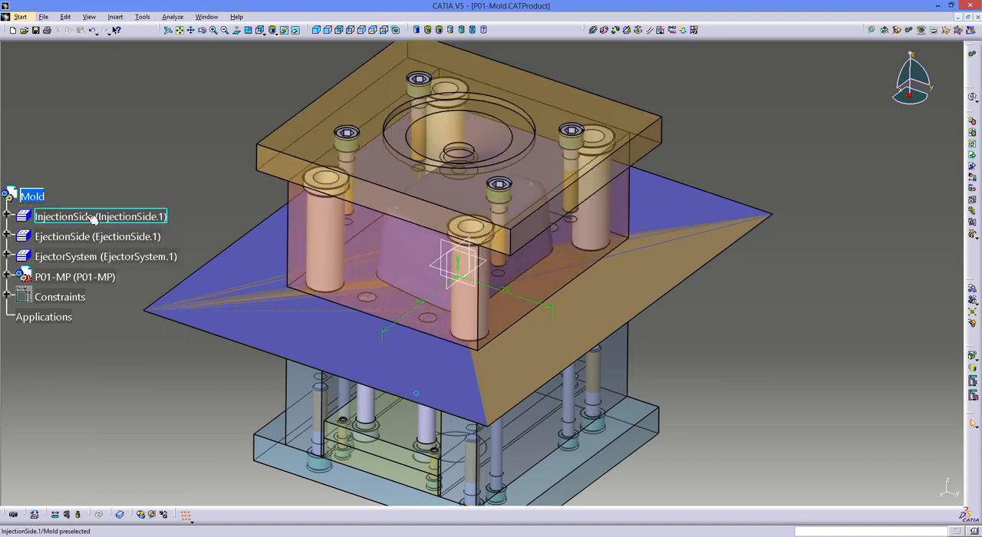
{"action": "right_click", "coordinate": [219, 310]}
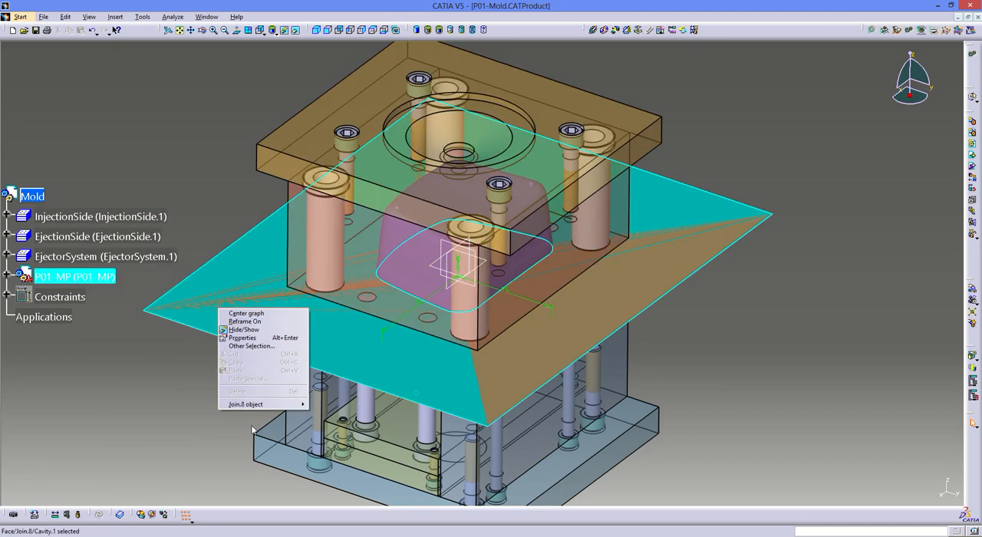
{"action": "mouse_move", "coordinate": [252, 406]}
{"action": "left_click", "coordinate": [321, 412]}
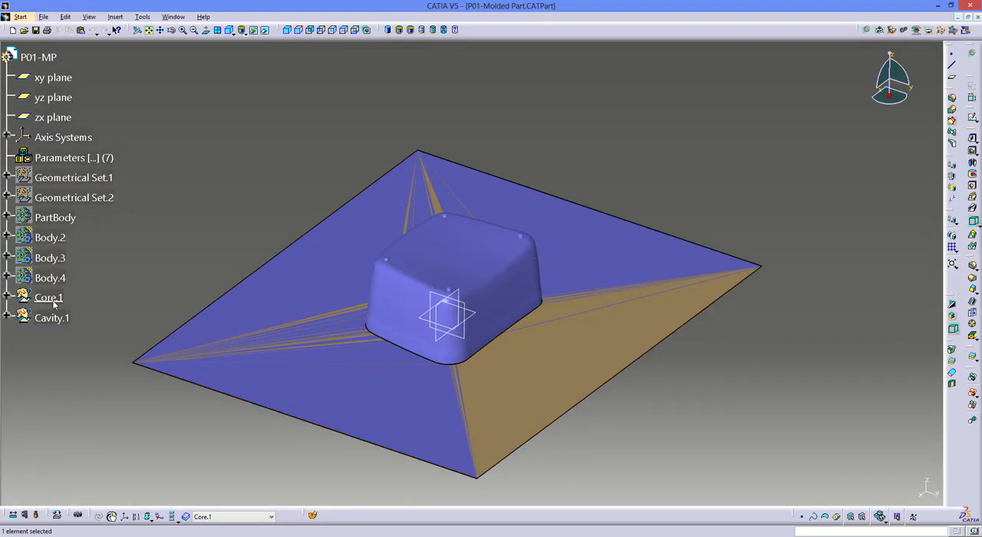
- Hide the molded part's Core.1 geometrical set and return to the P01-Mold.CATProduct window
{"action": "right_click", "coordinate": [54, 304]}
{"action": "left_click", "coordinate": [83, 335]}
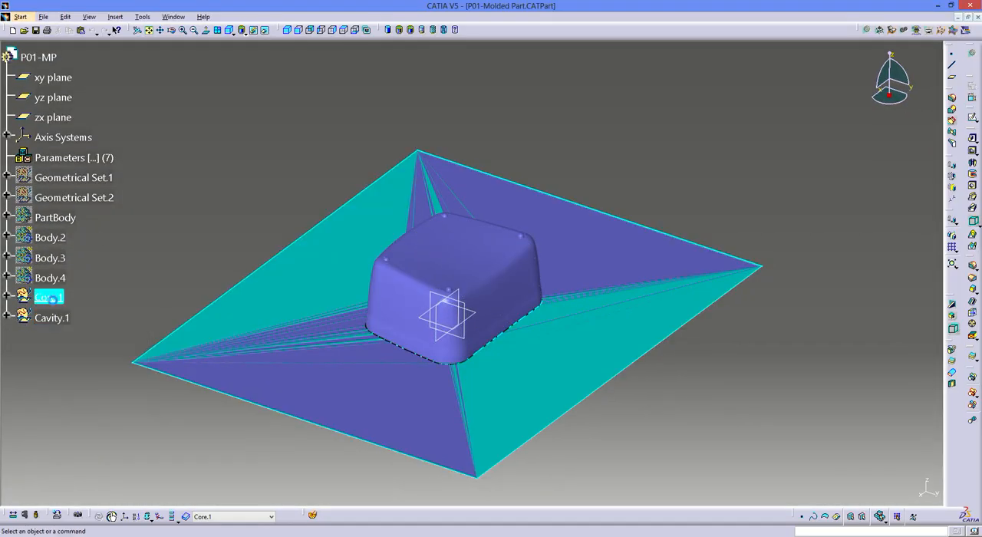
{"action": "left_click", "coordinate": [173, 16]}
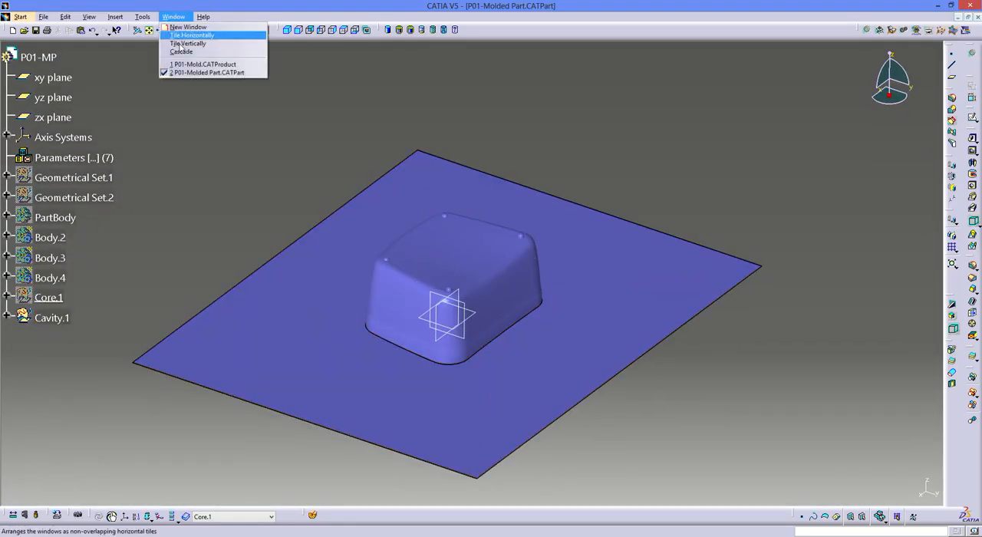
{"action": "left_click", "coordinate": [207, 62]}
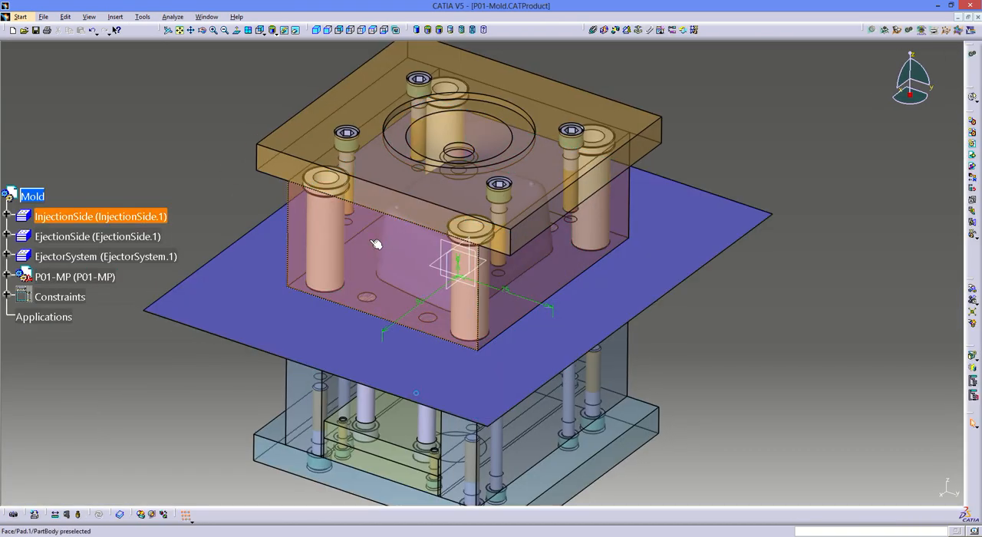
- Split the cavity plate's body with the molded part's cavity surface, keeping the material outside the surface
{"action": "double_click", "coordinate": [375, 244]}
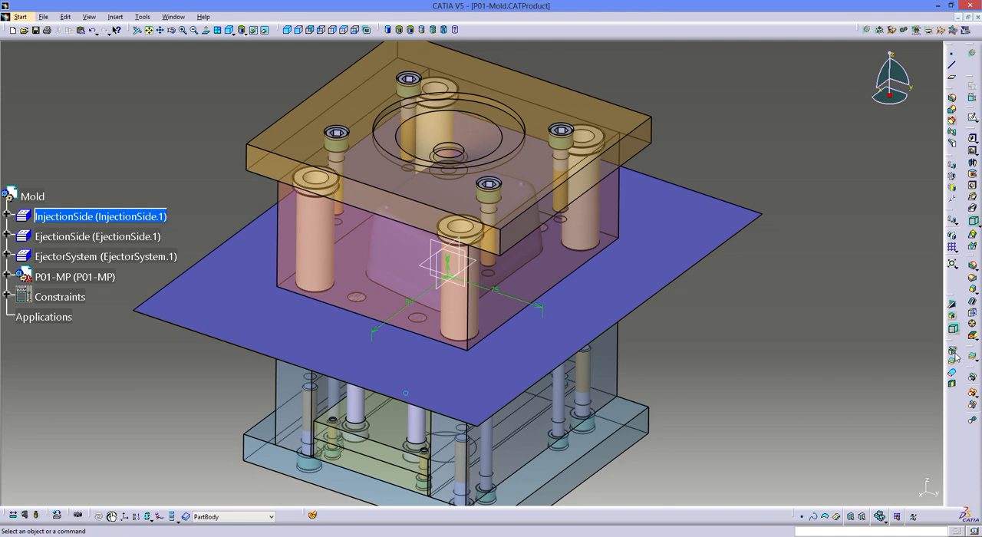
{"action": "left_click", "coordinate": [952, 352]}
{"action": "left_click", "coordinate": [758, 244]}
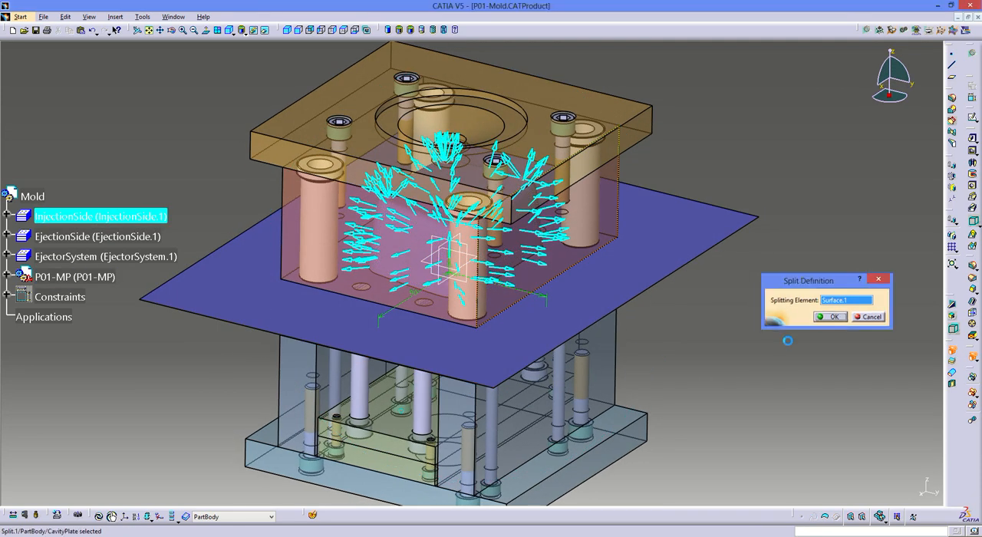
{"action": "left_click", "coordinate": [834, 317]}
{"action": "middle_click_drag", "start_coordinate": [723, 401], "coordinate": [620, 304]}
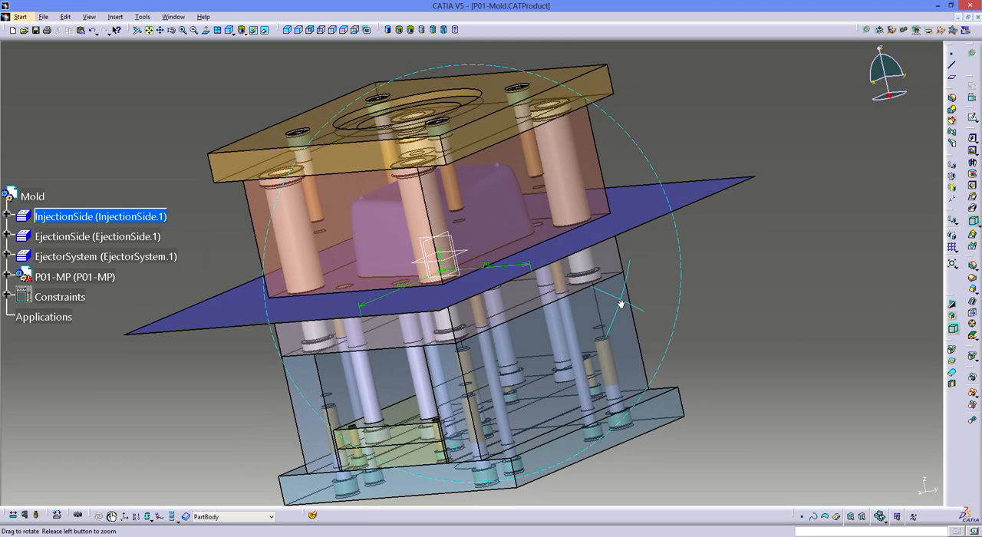
- In the molded part, hide Cavity.1 and show Core.1, closing its window to return to the mold assembly
{"action": "left_click", "coordinate": [173, 16]}
{"action": "left_click", "coordinate": [219, 72]}
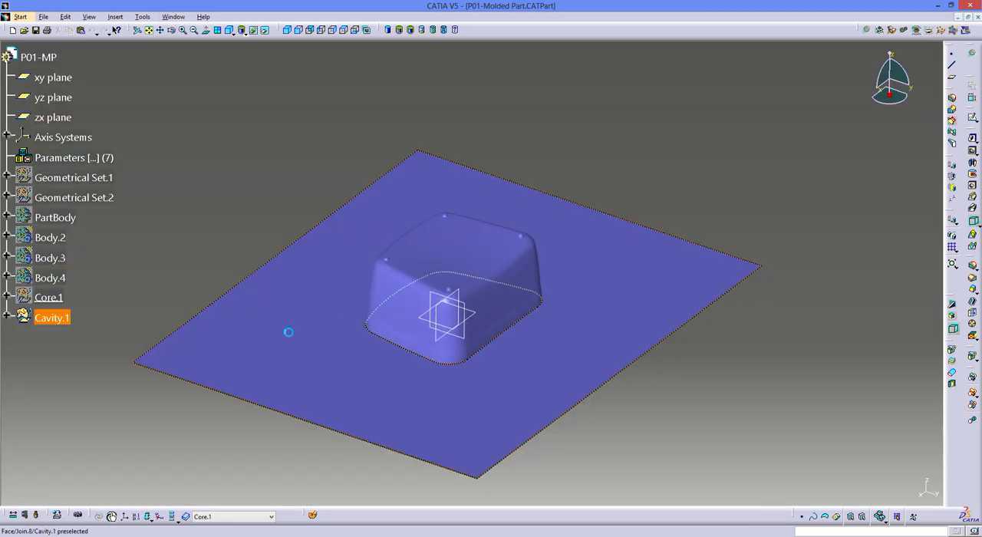
{"action": "right_click", "coordinate": [263, 332]}
{"action": "key", "text": "h"}
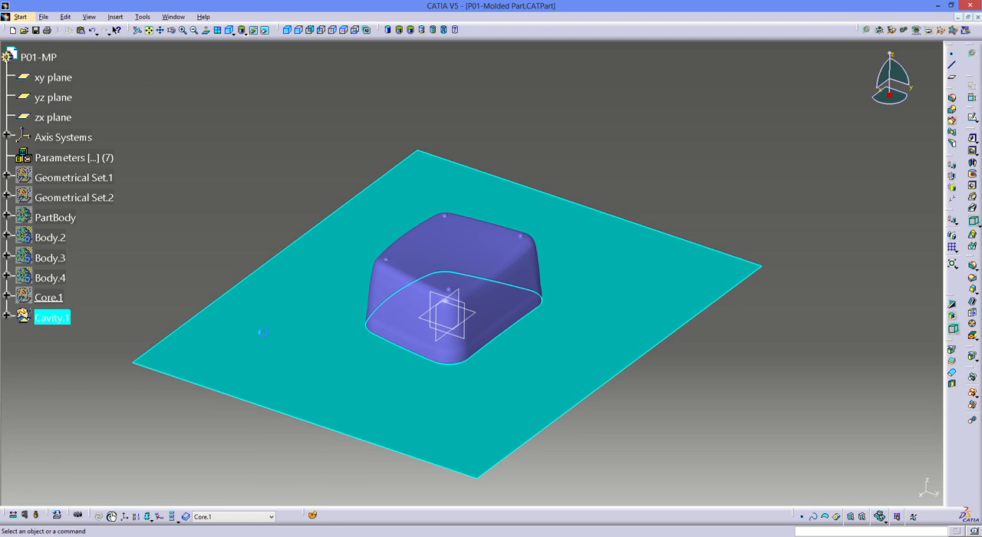
{"action": "right_click", "coordinate": [47, 300]}
{"action": "key", "text": "h"}
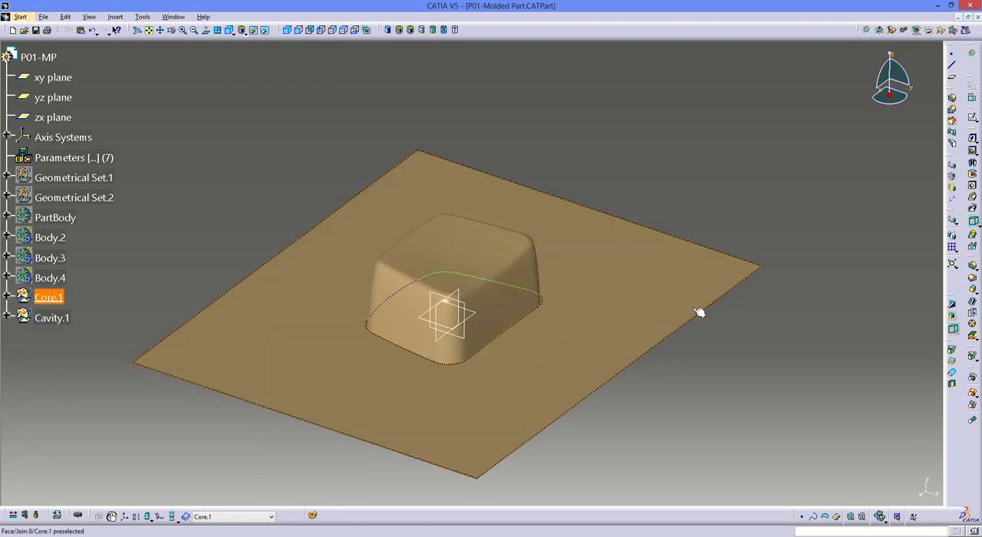
{"action": "left_click", "coordinate": [978, 17]}
{"action": "left_click", "coordinate": [485, 295]}
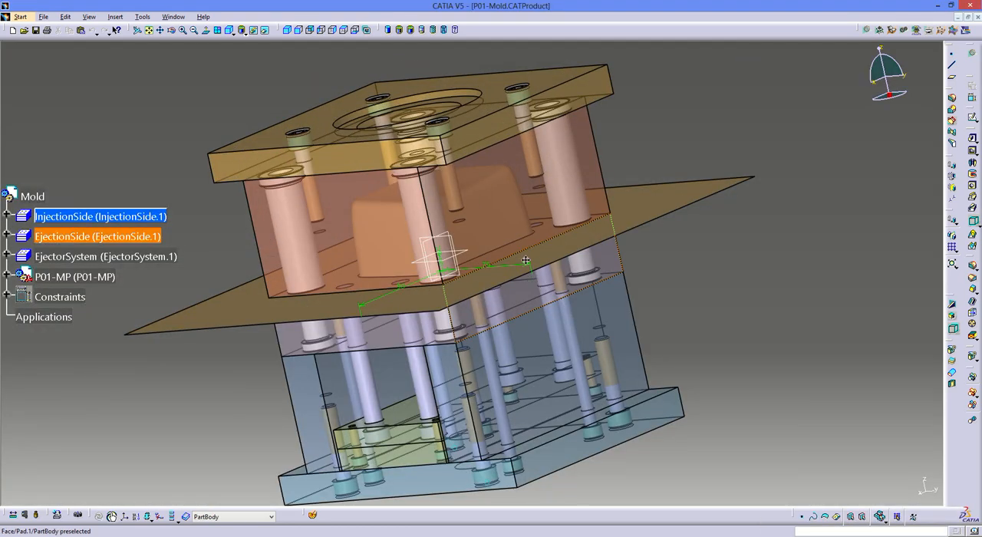
- Split the core plate's body with the molded part's core surface, keeping the proposed inward direction
{"action": "middle_click_drag", "start_coordinate": [441, 227], "coordinate": [337, 349]}
{"action": "middle_click_drag", "start_coordinate": [435, 349], "coordinate": [401, 291]}
{"action": "double_click", "coordinate": [390, 277]}
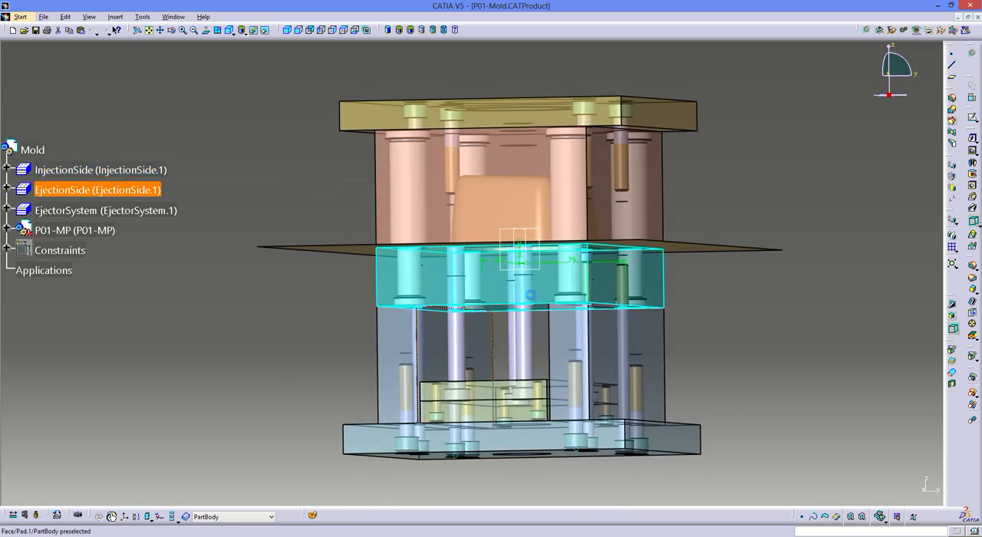
{"action": "middle_click_drag", "start_coordinate": [530, 297], "coordinate": [537, 336]}
{"action": "left_click", "coordinate": [775, 337]}
{"action": "left_click", "coordinate": [952, 349]}
{"action": "left_click", "coordinate": [743, 262]}
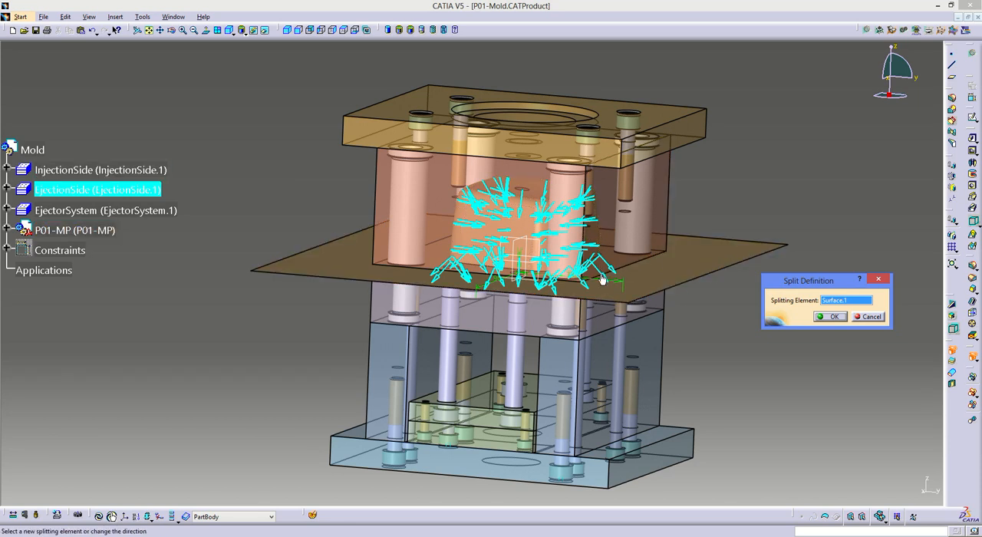
{"action": "left_click", "coordinate": [832, 316]}
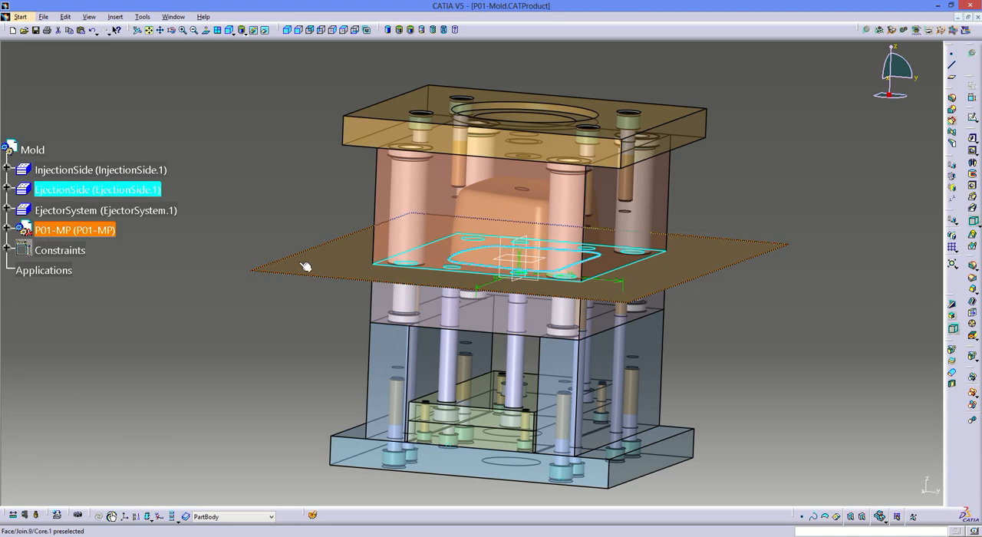
- Open the molded part in its own window and hide its Cavity.1 and Core.1 geometrical sets
{"action": "right_click", "coordinate": [278, 265]}
{"action": "mouse_move", "coordinate": [327, 411]}
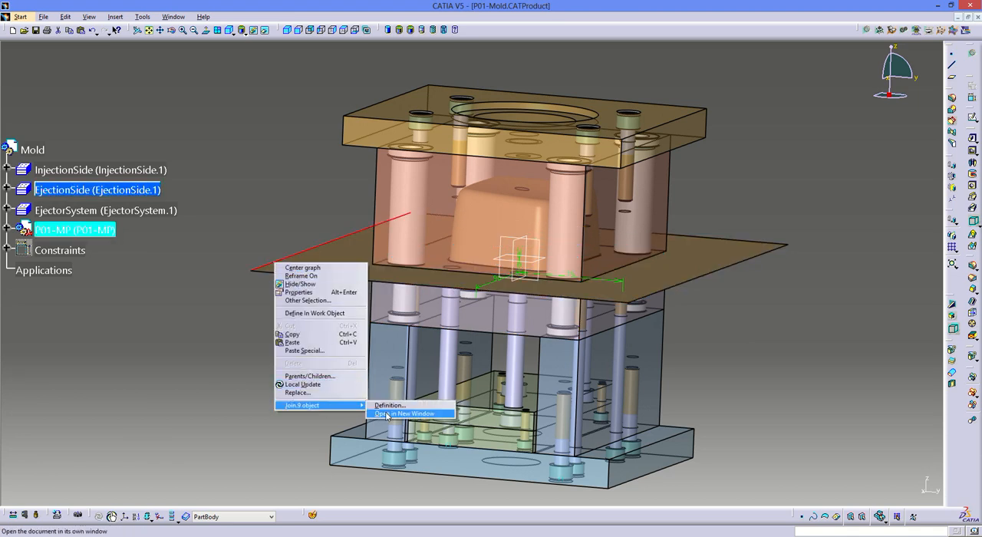
{"action": "left_click", "coordinate": [406, 413]}
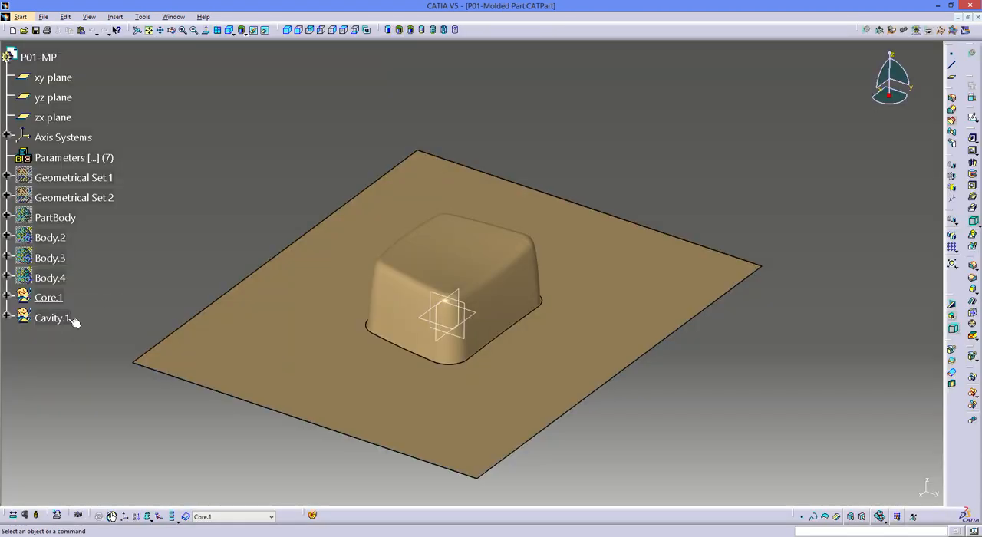
{"action": "right_click", "coordinate": [58, 317]}
{"action": "key", "text": "h"}
{"action": "right_click", "coordinate": [55, 298]}
{"action": "key", "text": "h"}
- Show the molded part's PartBody and close its window to return to the mold assembly
{"action": "right_click", "coordinate": [58, 218]}
{"action": "key", "text": "h"}
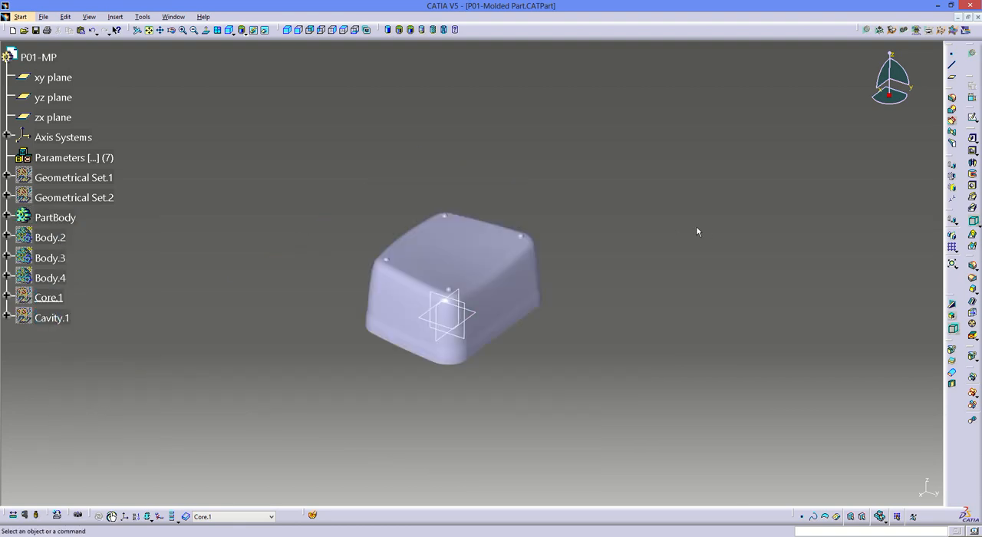
{"action": "left_click", "coordinate": [976, 16]}
{"action": "left_click", "coordinate": [476, 294]}
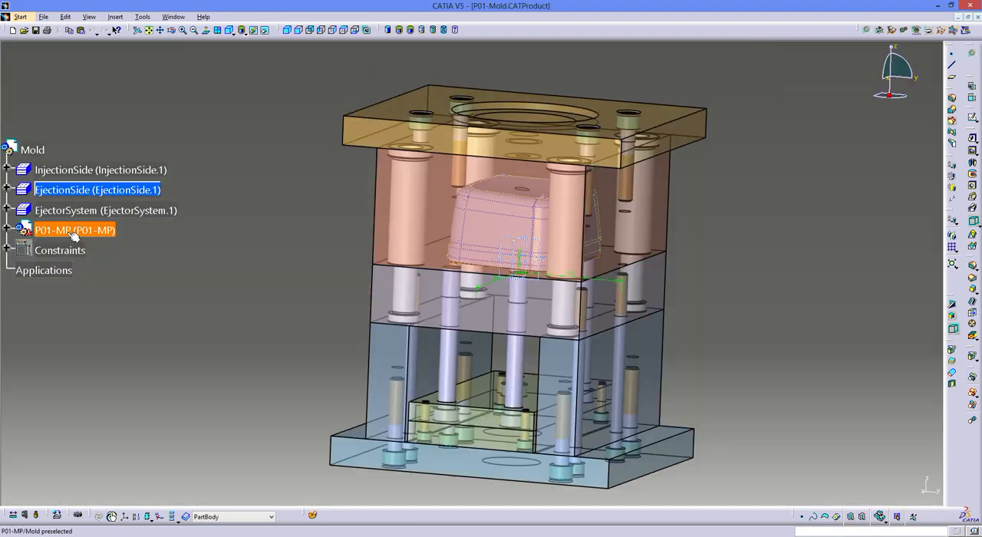
- Hide the P01-MP component in the mold assembly and make the top-level Mold product active
{"action": "right_click", "coordinate": [71, 231]}
{"action": "key", "text": "h"}
{"action": "middle_click_drag", "start_coordinate": [438, 258], "coordinate": [213, 143]}
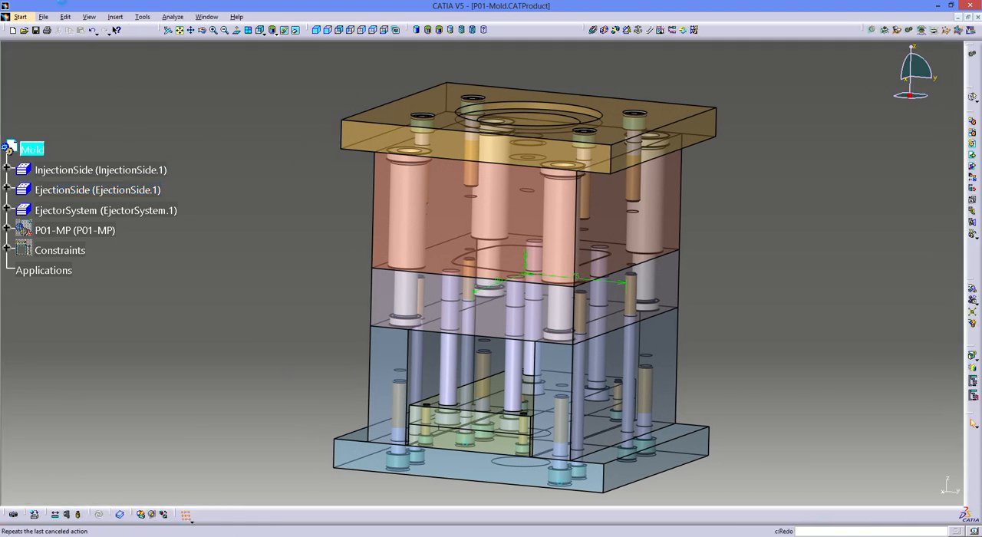
- Save all documents with the split core and cavity plates
{"action": "left_click", "coordinate": [44, 16]}
{"action": "left_click", "coordinate": [72, 82]}
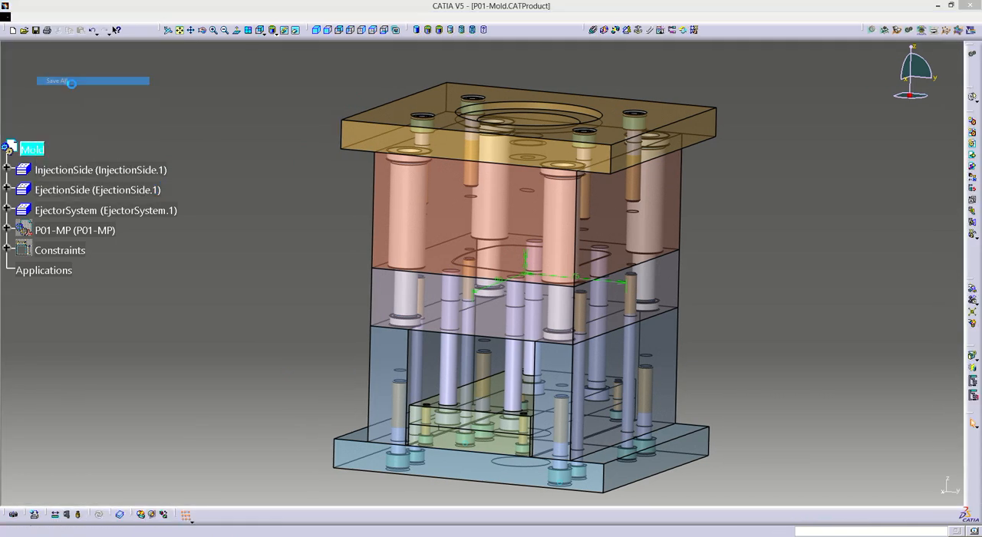
{"action": "key", "text": "Return"}
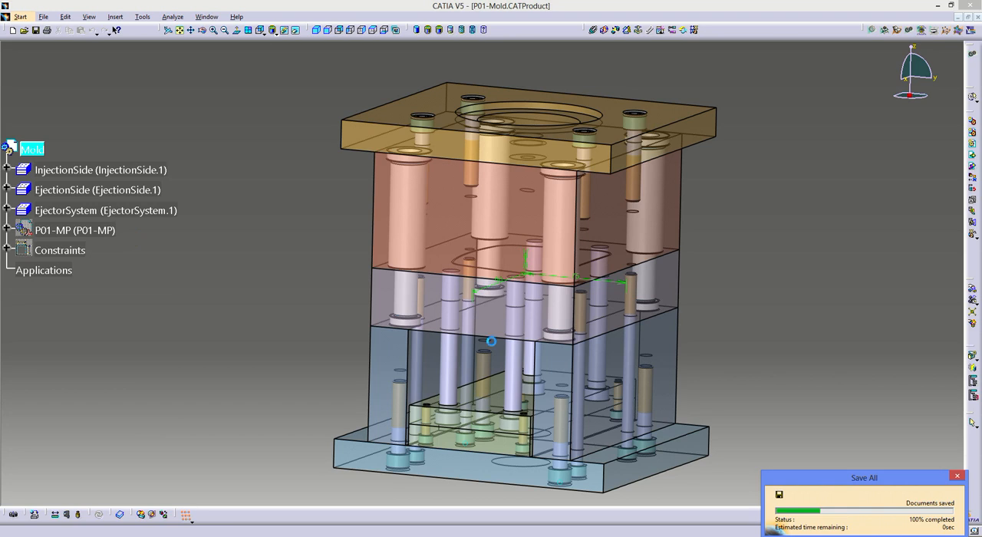
- Open the core plate in its own window with its upper central area in close view
{"action": "right_click", "coordinate": [387, 299]}
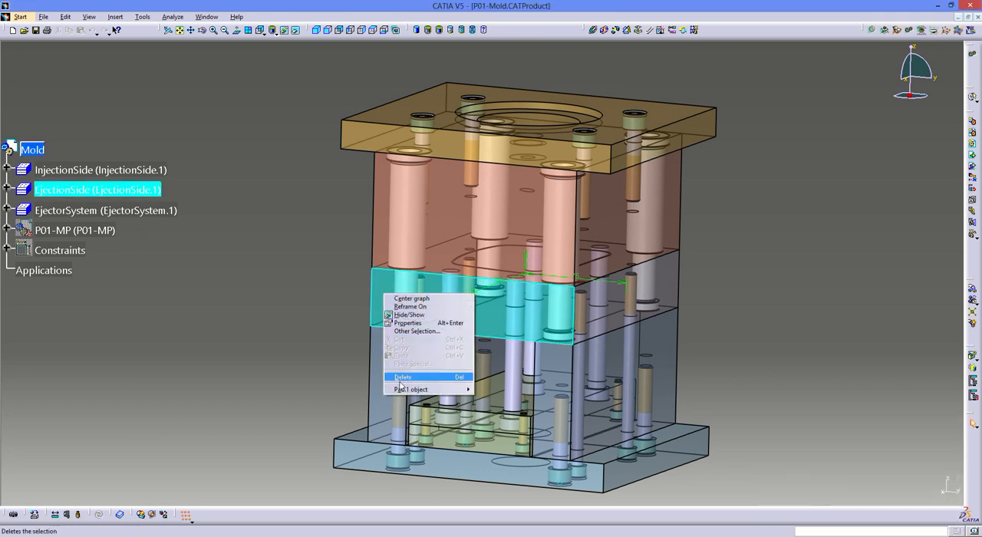
{"action": "mouse_move", "coordinate": [407, 389]}
{"action": "left_click", "coordinate": [551, 397]}
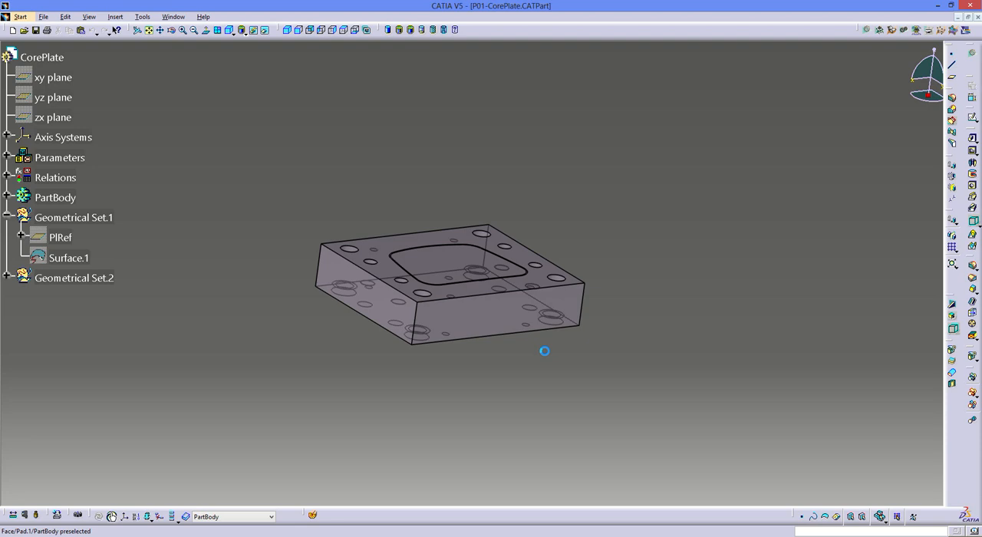
{"action": "middle_click_drag", "start_coordinate": [488, 305], "coordinate": [513, 195]}
{"action": "middle_click_drag", "start_coordinate": [191, 217], "coordinate": [518, 265]}
- Sketch on the core plate's central face, project the narrow strip face around it, and convert the outer projected contour to construction geometry
{"action": "left_click", "coordinate": [519, 265]}
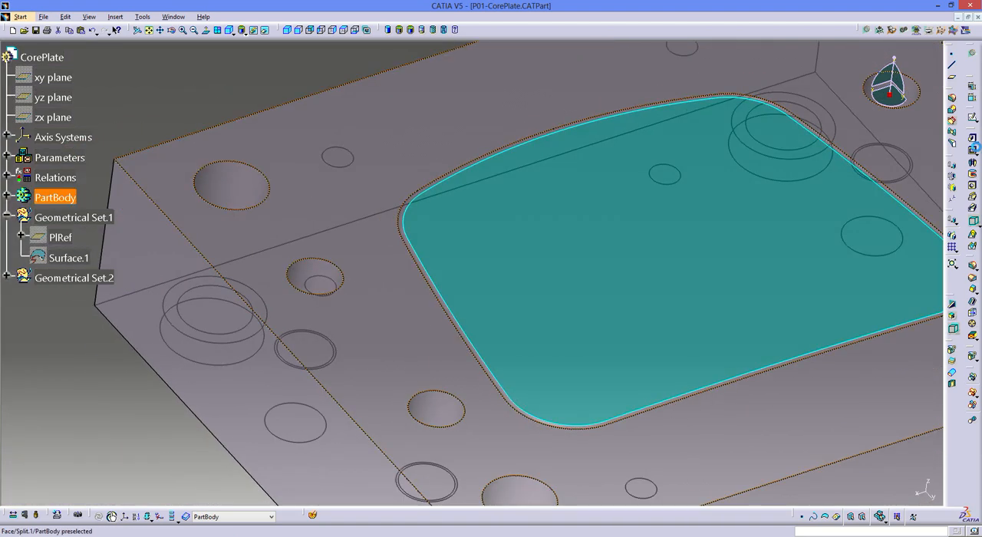
{"action": "left_click", "coordinate": [972, 121]}
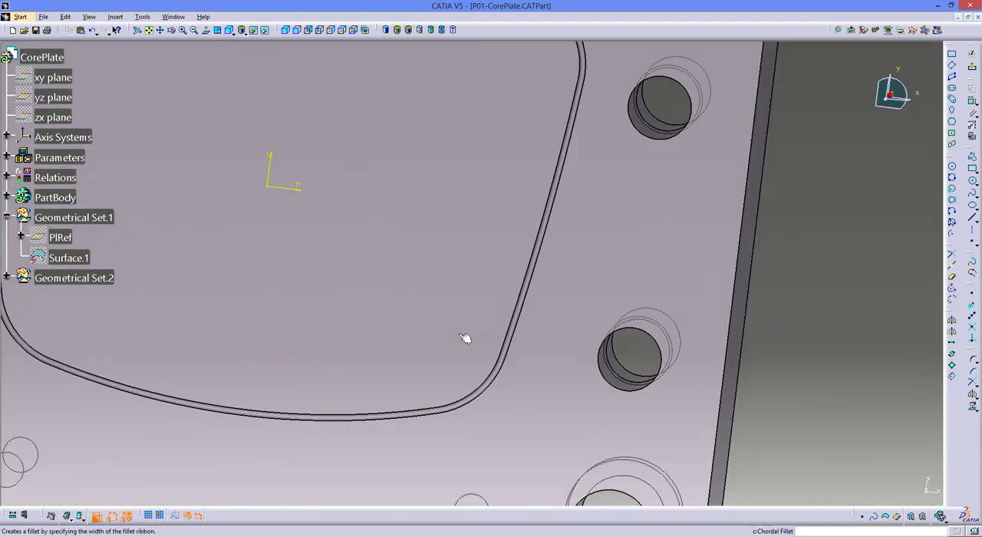
{"action": "middle_click_drag", "start_coordinate": [551, 288], "coordinate": [540, 213]}
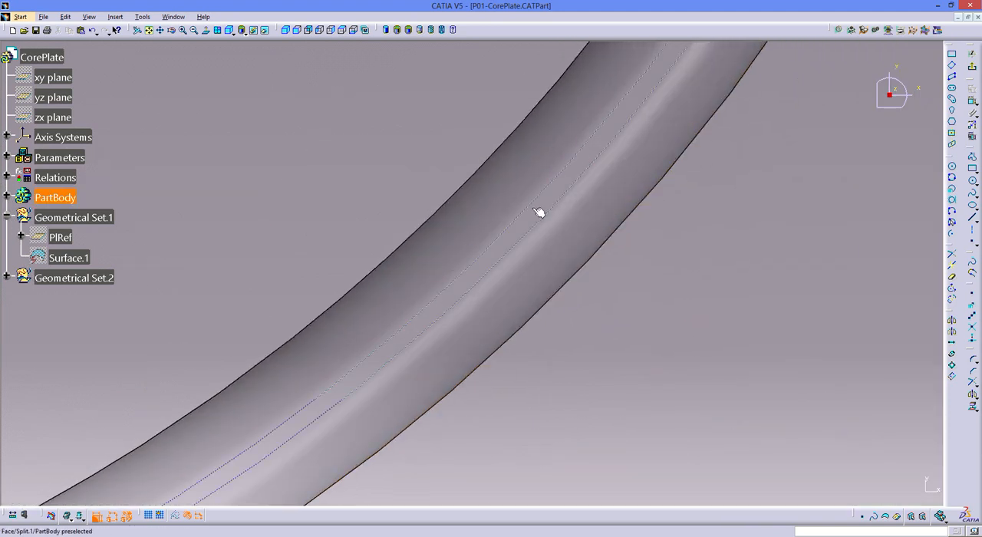
{"action": "left_click", "coordinate": [546, 209]}
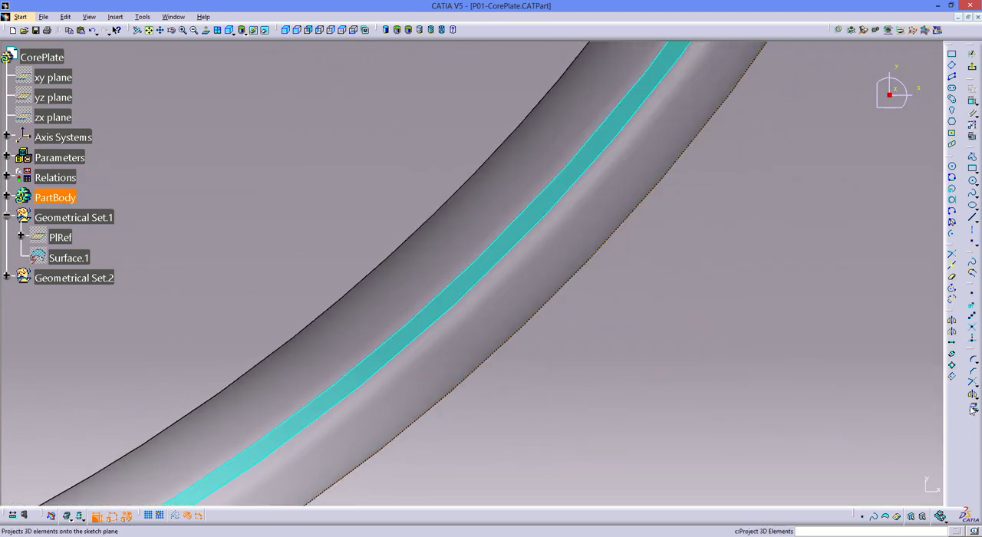
{"action": "left_click", "coordinate": [971, 410]}
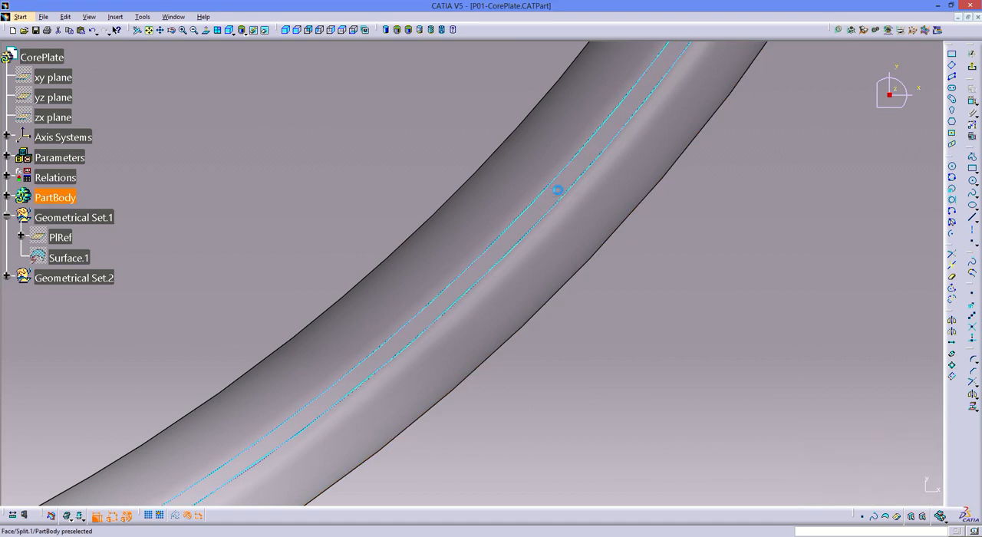
{"action": "left_click", "coordinate": [569, 201]}
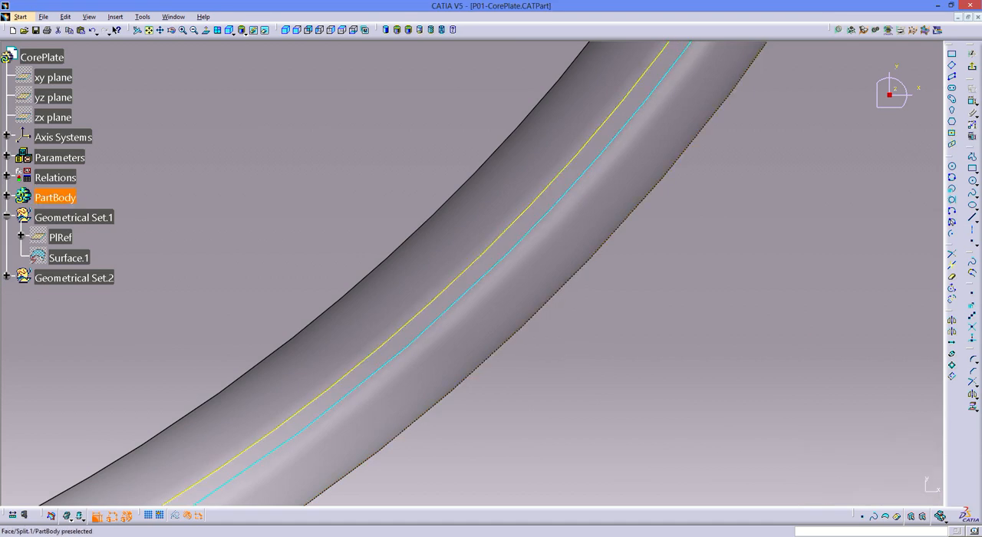
{"action": "left_click", "coordinate": [176, 516]}
- Cut a 10 mm deep pocket in the core plate from the projected contour, and close the plate's window with its changes saved
{"action": "middle_click_drag", "start_coordinate": [511, 283], "coordinate": [467, 276]}
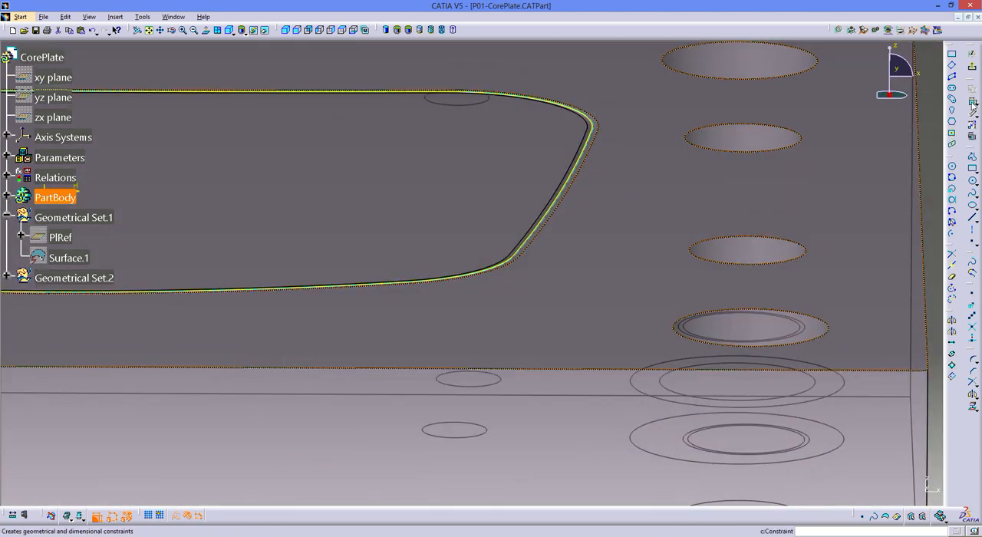
{"action": "left_click", "coordinate": [971, 154]}
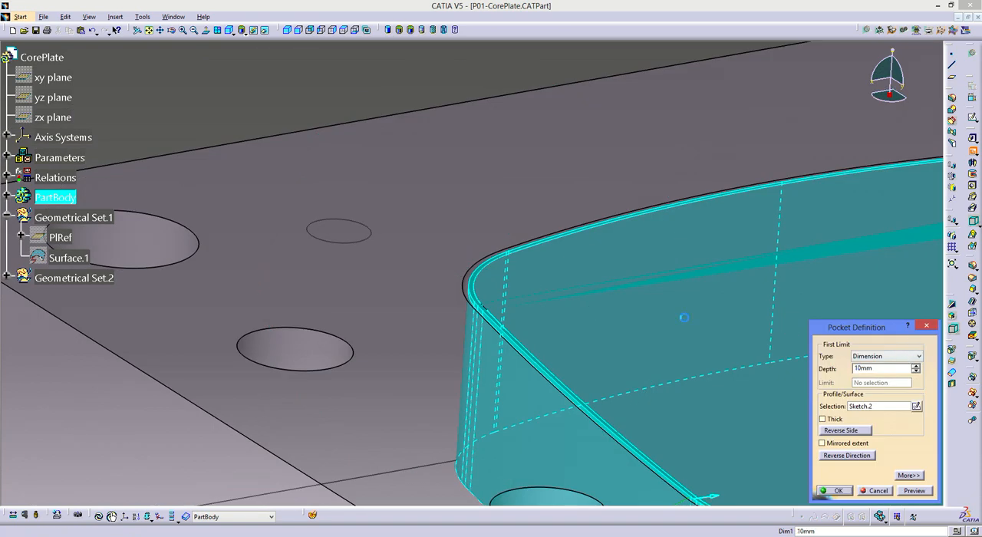
{"action": "mouse_move", "coordinate": [403, 235]}
{"action": "middle_mouse_down"}
{"action": "mouse_move", "coordinate": [495, 302]}
{"action": "mouse_move", "coordinate": [406, 253]}
{"action": "middle_mouse_up"}
{"action": "left_click", "coordinate": [377, 129]}
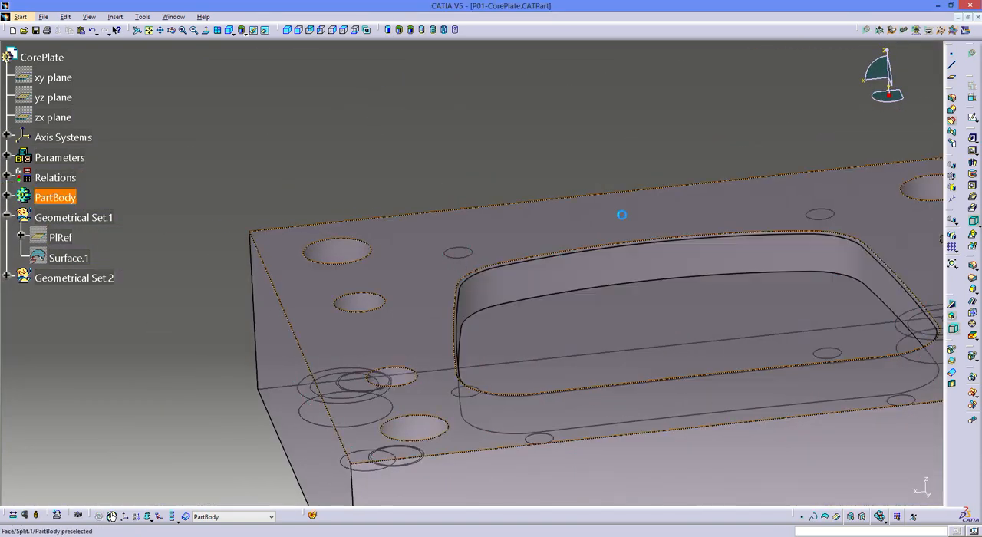
{"action": "left_click", "coordinate": [977, 18]}
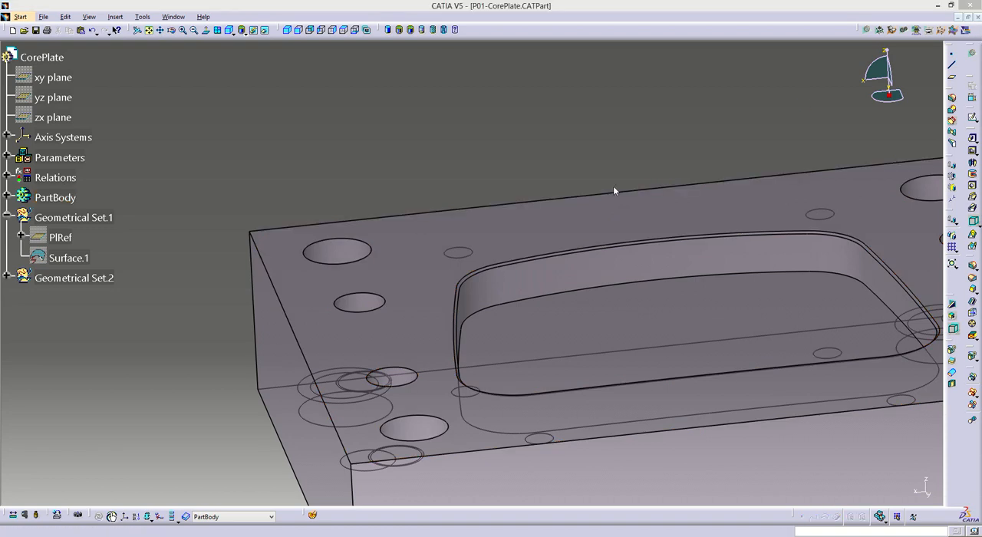
{"action": "left_click", "coordinate": [479, 296]}
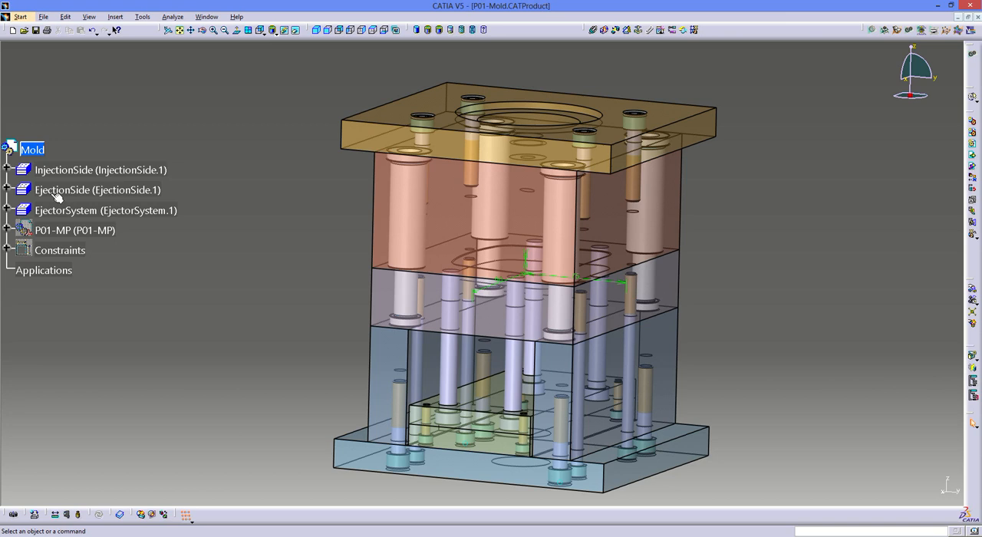
- Open the EjectionSide subassembly in its own window and save all documents
{"action": "right_click", "coordinate": [53, 192]}
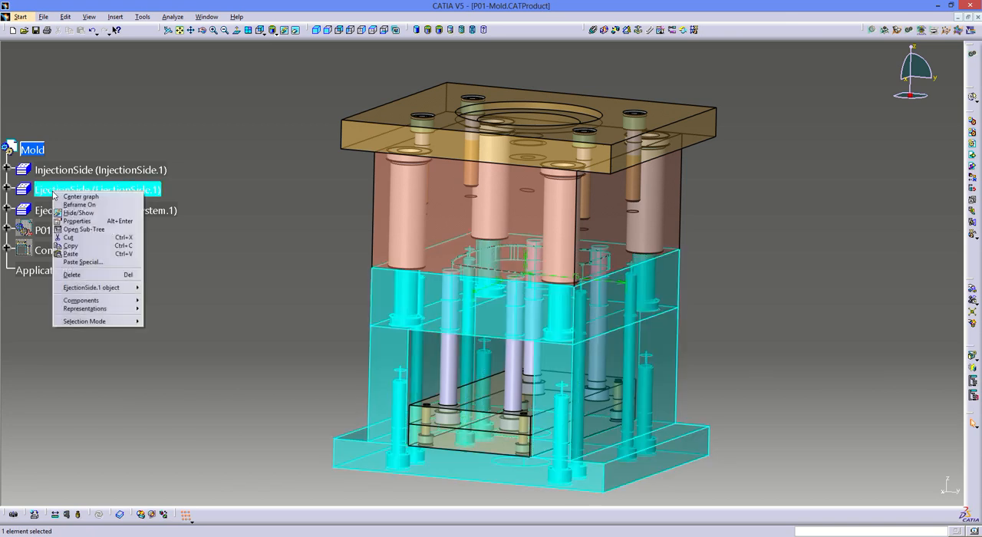
{"action": "mouse_move", "coordinate": [115, 287]}
{"action": "left_click", "coordinate": [193, 296]}
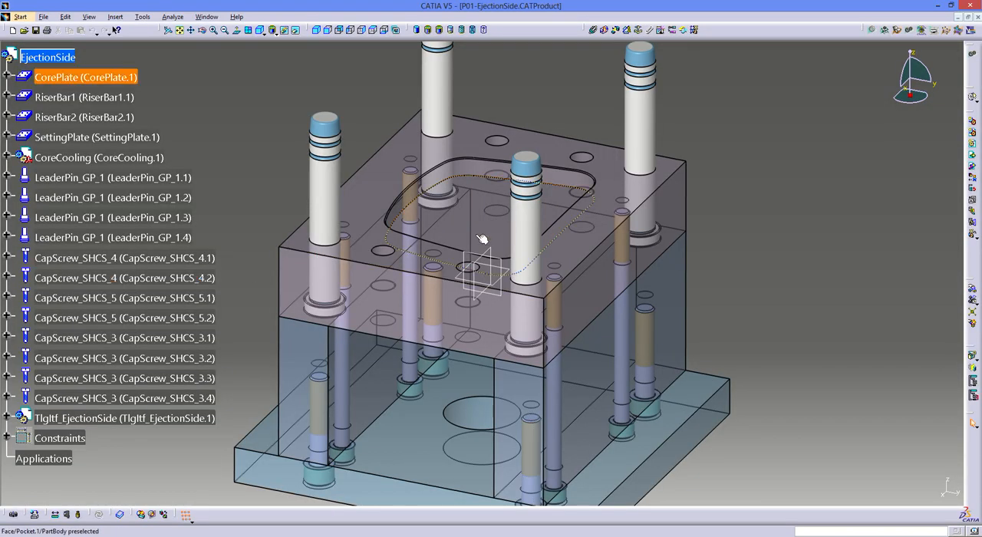
{"action": "middle_click_drag", "start_coordinate": [481, 239], "coordinate": [446, 280]}
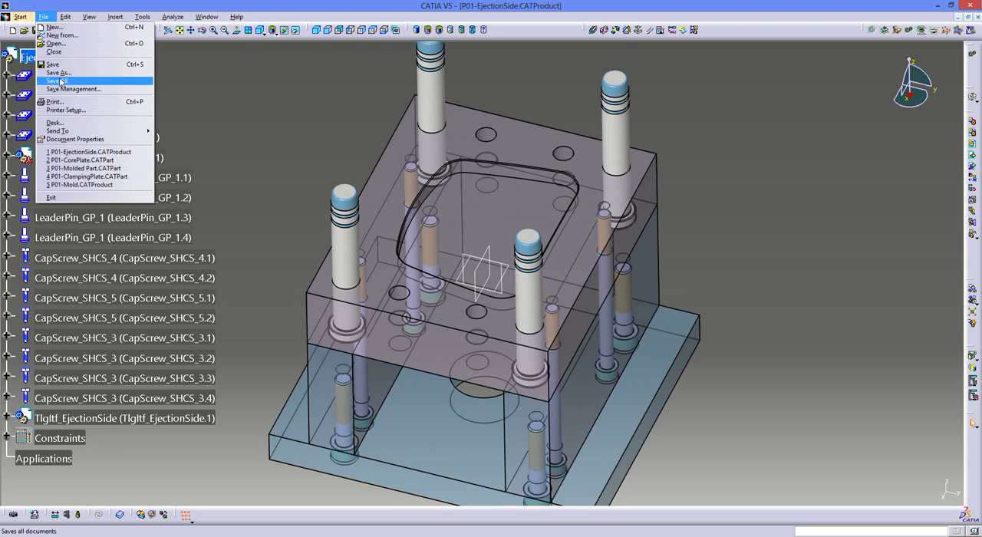
{"action": "left_click", "coordinate": [61, 81]}
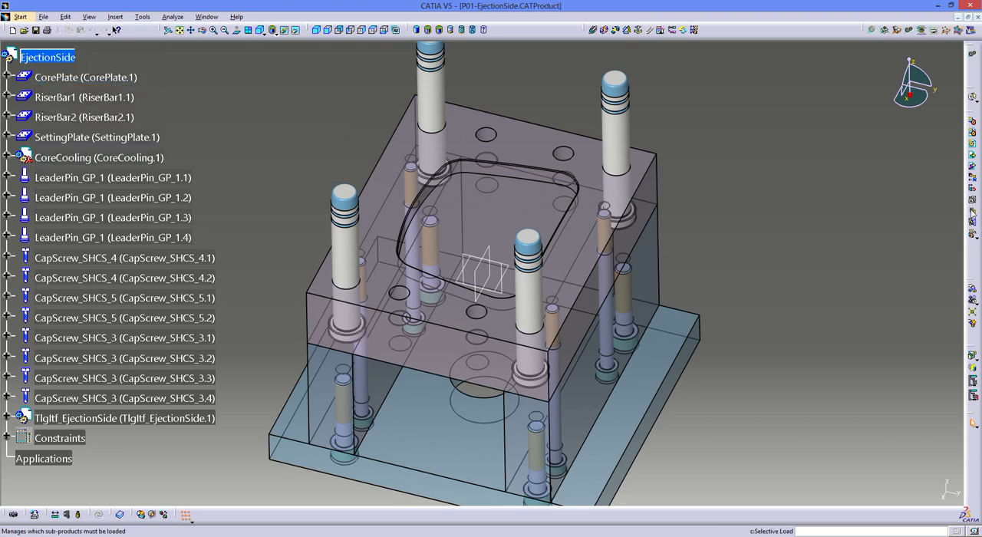
- Insert a new part into the EjectionSide assembly, choosing to define a new origin point for it
{"action": "left_click", "coordinate": [971, 146]}
{"action": "left_click", "coordinate": [45, 57]}
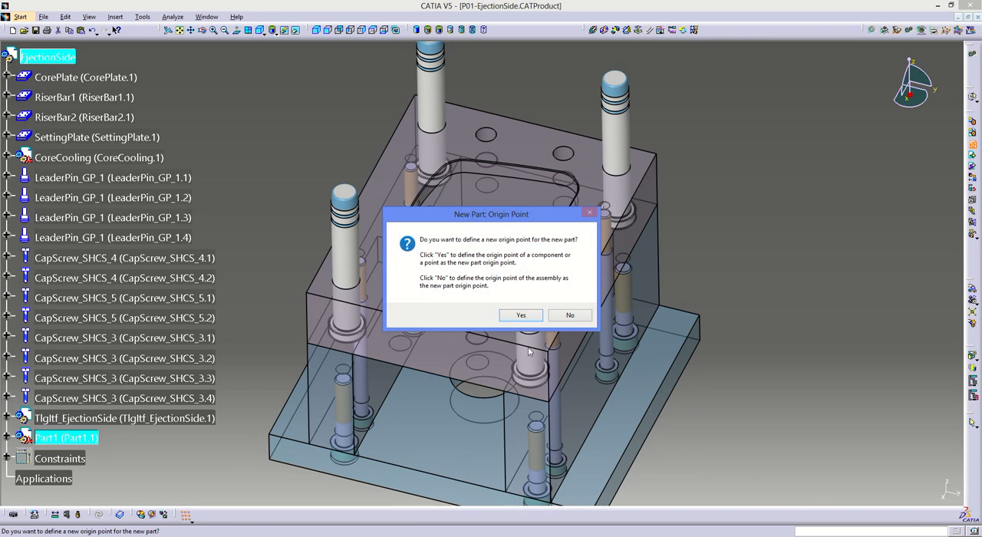
{"action": "left_click", "coordinate": [519, 315]}
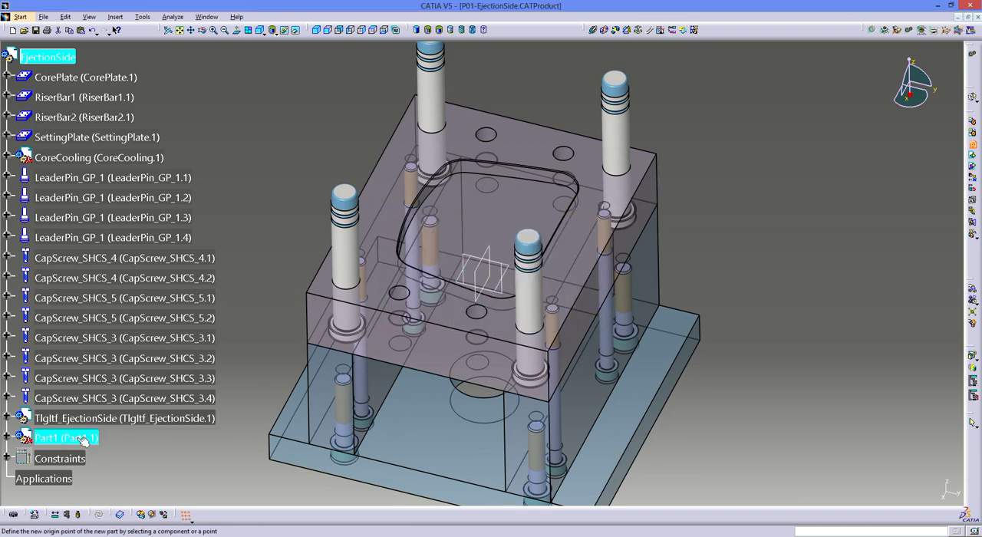
- Set the new part's instance name and part number to P01-Core Insert
{"action": "right_click", "coordinate": [82, 441]}
{"action": "left_click", "coordinate": [139, 460]}
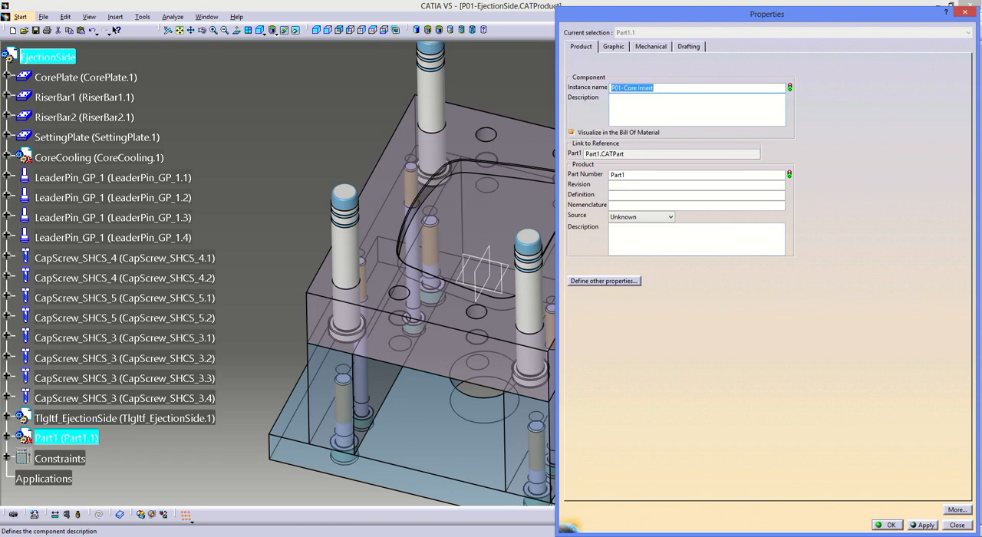
{"action": "double_click", "coordinate": [639, 175]}
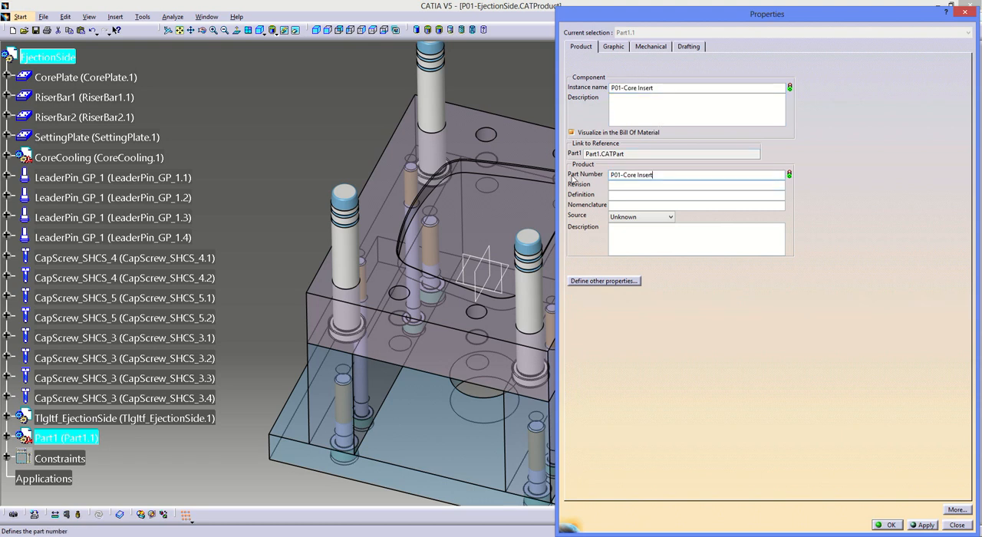
{"action": "key", "text": "Return"}
- Save all documents, storing the new part as P01-Core Insert in the P01 folder
{"action": "left_click", "coordinate": [43, 17]}
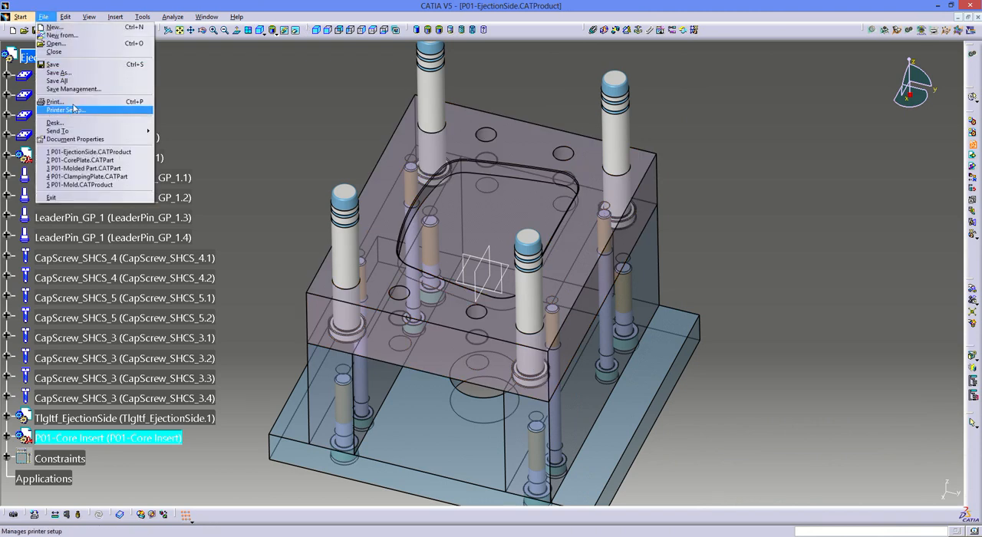
{"action": "left_click", "coordinate": [74, 83]}
{"action": "left_click", "coordinate": [512, 300]}
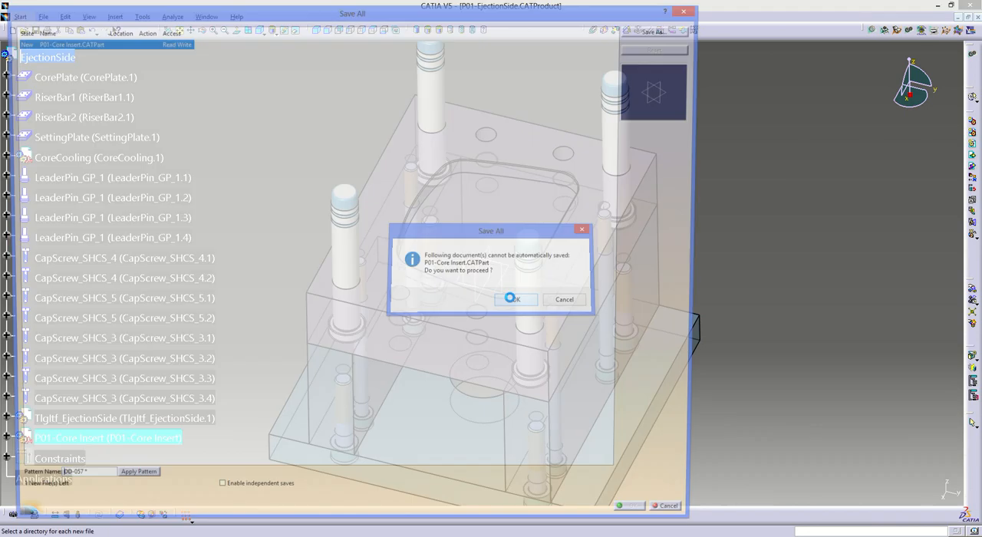
{"action": "left_click", "coordinate": [642, 33]}
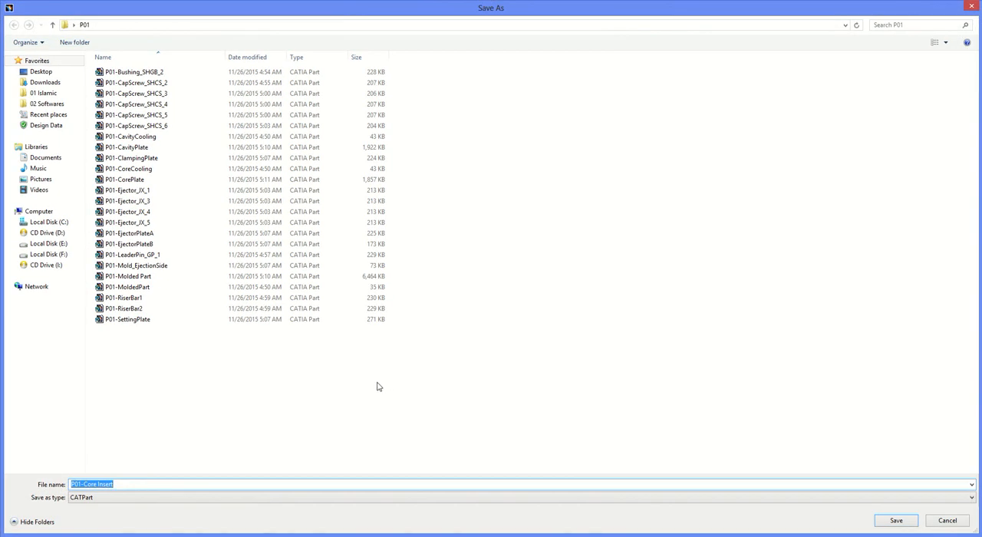
{"action": "left_click", "coordinate": [896, 521]}
{"action": "left_click", "coordinate": [645, 520]}
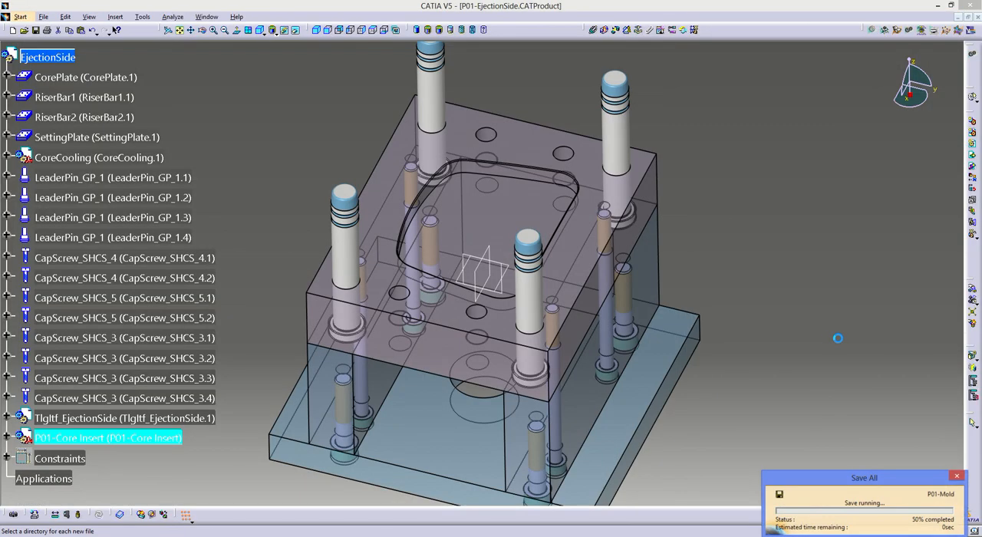
- Expand P01-Core Insert in the specification tree and activate the part for in-context editing
{"action": "left_click", "coordinate": [7, 437]}
{"action": "left_click", "coordinate": [22, 458]}
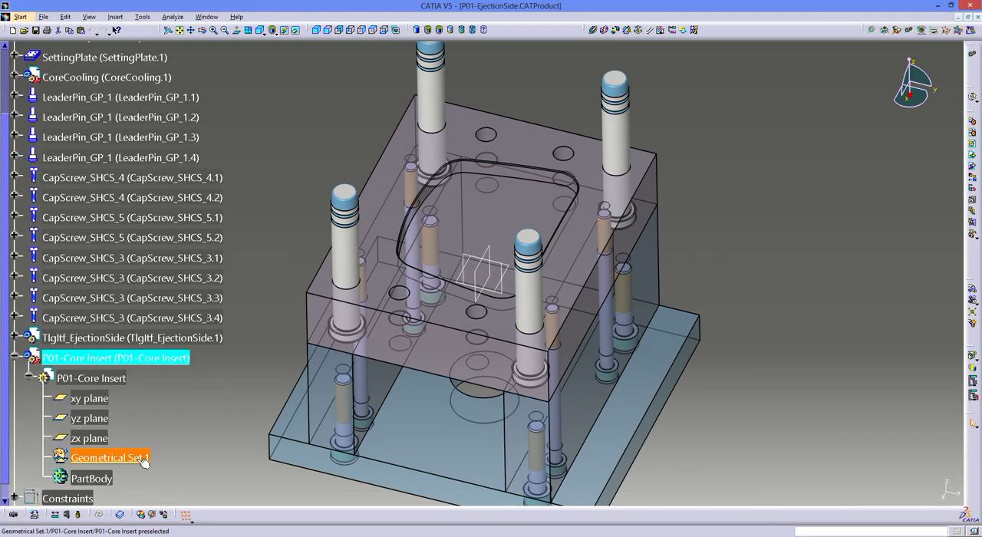
{"action": "scroll", "coordinate": [144, 461], "scroll_direction": "down", "scroll_amount": 1}
{"action": "double_click", "coordinate": [99, 387]}
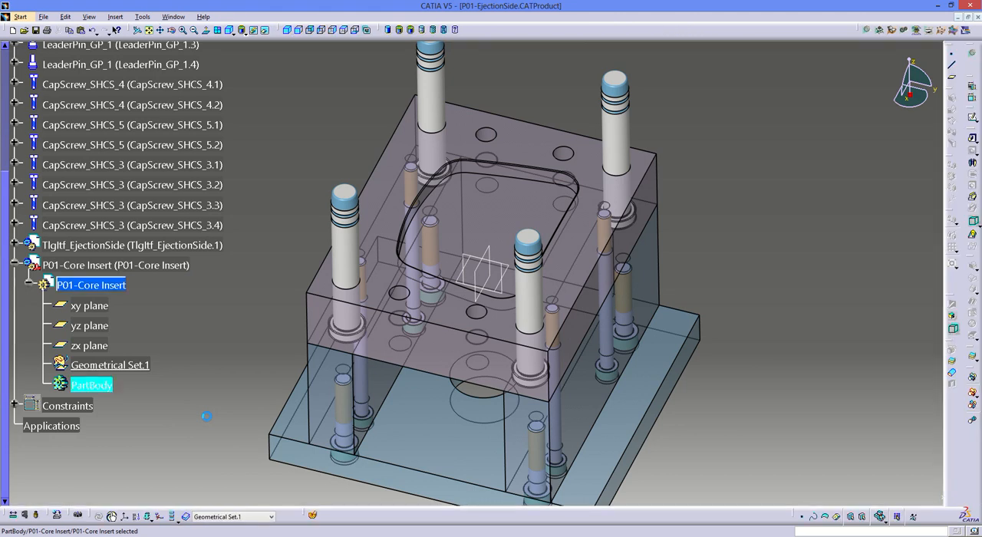
- Sketch on the core plate's pocket floor, projecting the floor face's outline as the insert's profile
{"action": "left_click", "coordinate": [471, 202]}
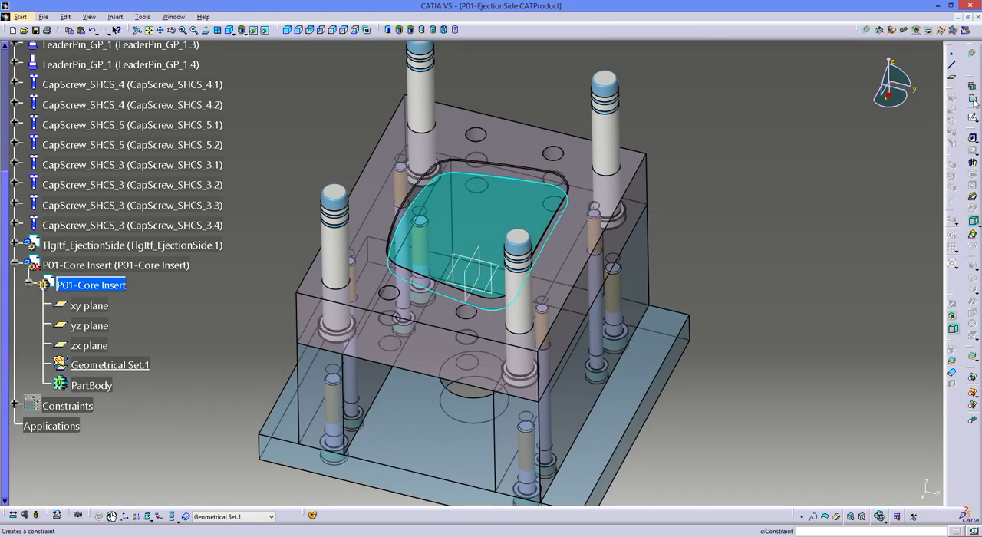
{"action": "left_click", "coordinate": [972, 118]}
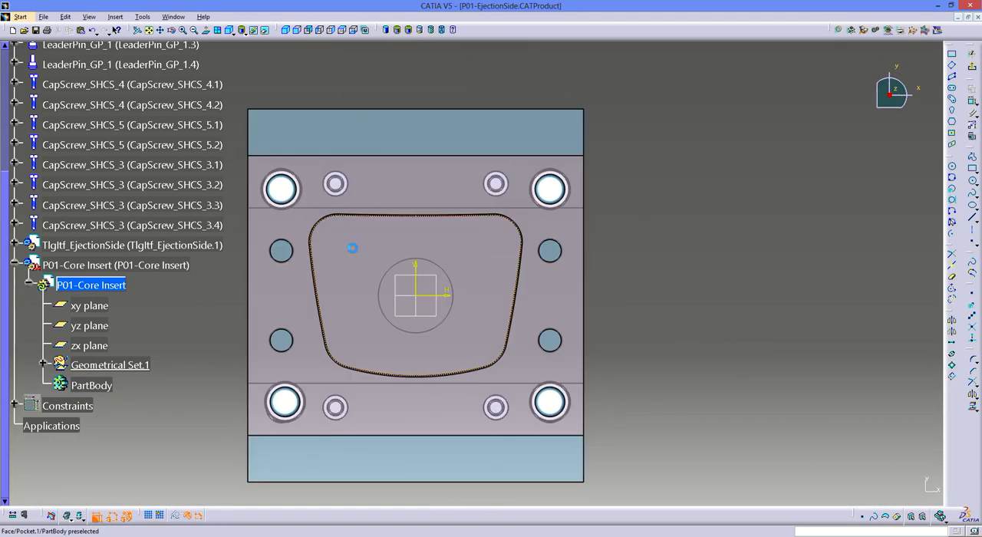
{"action": "left_click", "coordinate": [971, 407]}
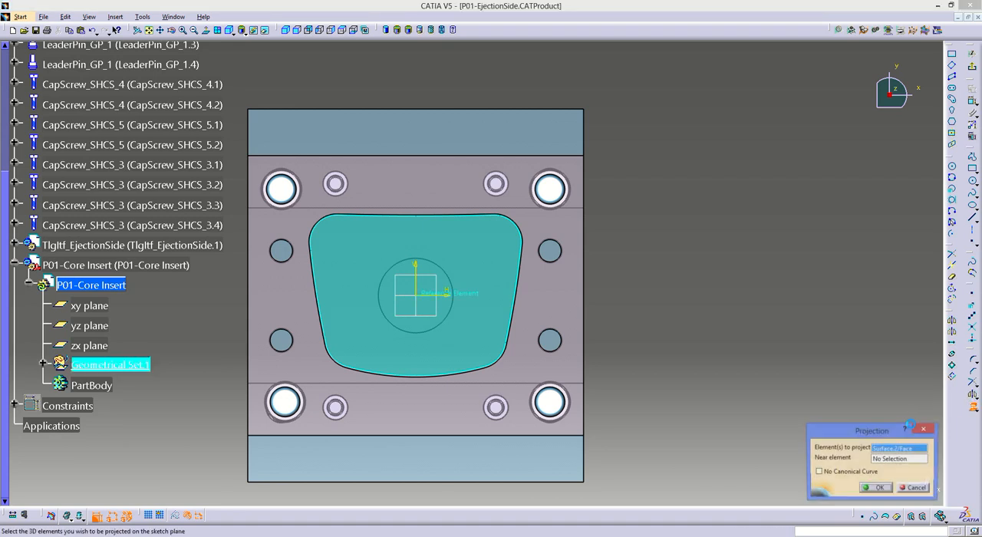
{"action": "left_click", "coordinate": [881, 490]}
{"action": "left_click", "coordinate": [972, 67]}
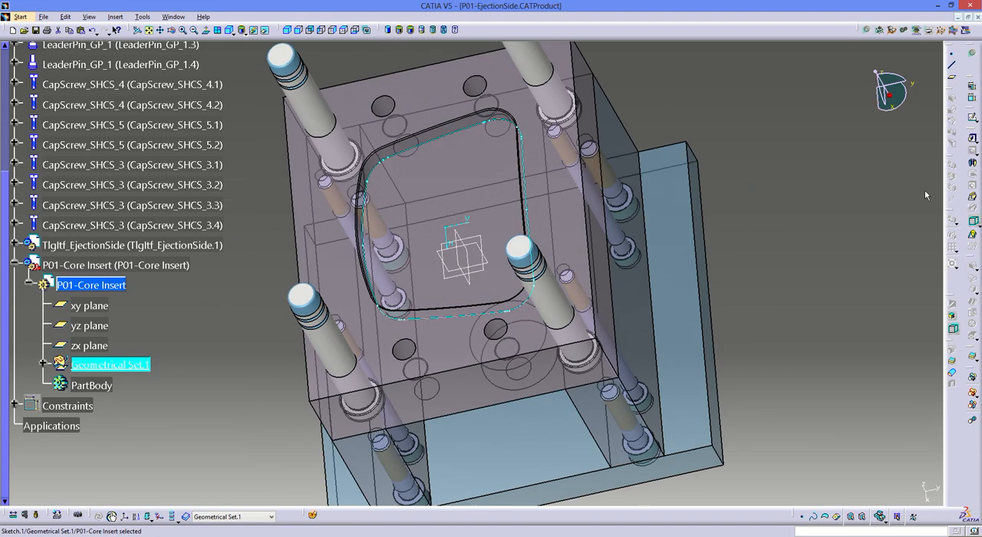
- Pad the projected insert profile to a length of 100 mm, rising out of the core plate
{"action": "left_click", "coordinate": [972, 138]}
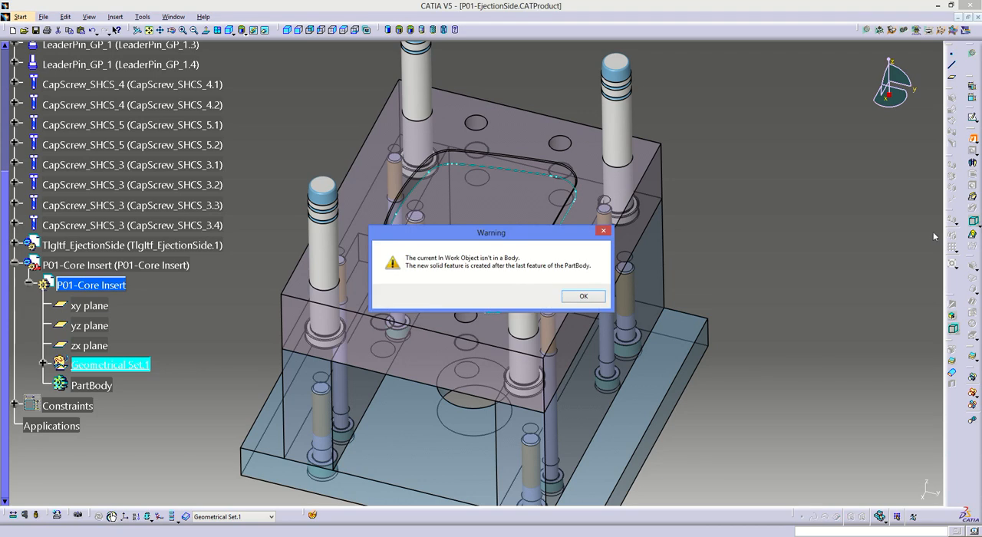
{"action": "key", "text": "Return"}
{"action": "type", "text": "100"}
{"action": "key", "text": "Return"}
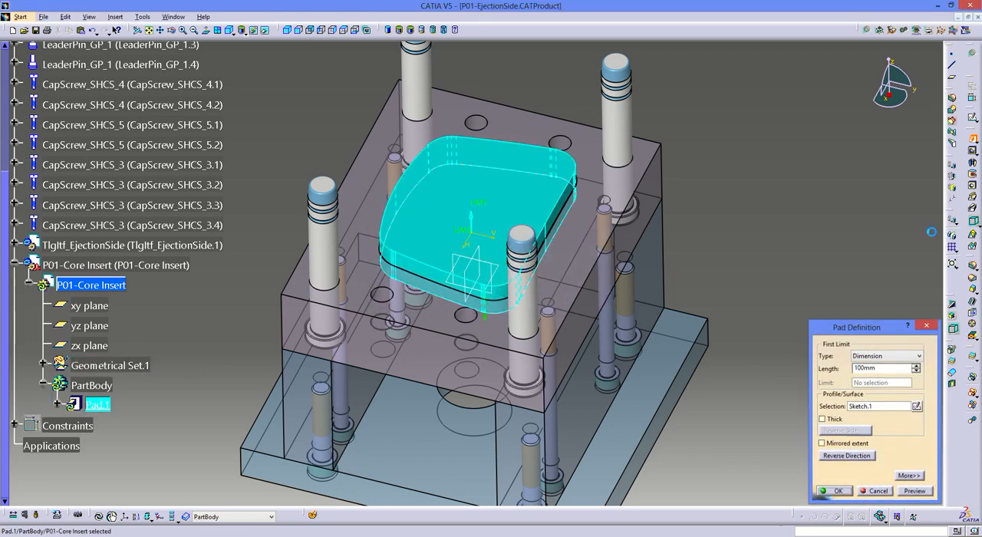
{"action": "middle_click_drag", "start_coordinate": [449, 345], "coordinate": [448, 324]}
- Collapse P01-Core Insert in the specification tree and save all documents with the padded insert
{"action": "left_click", "coordinate": [5, 265]}
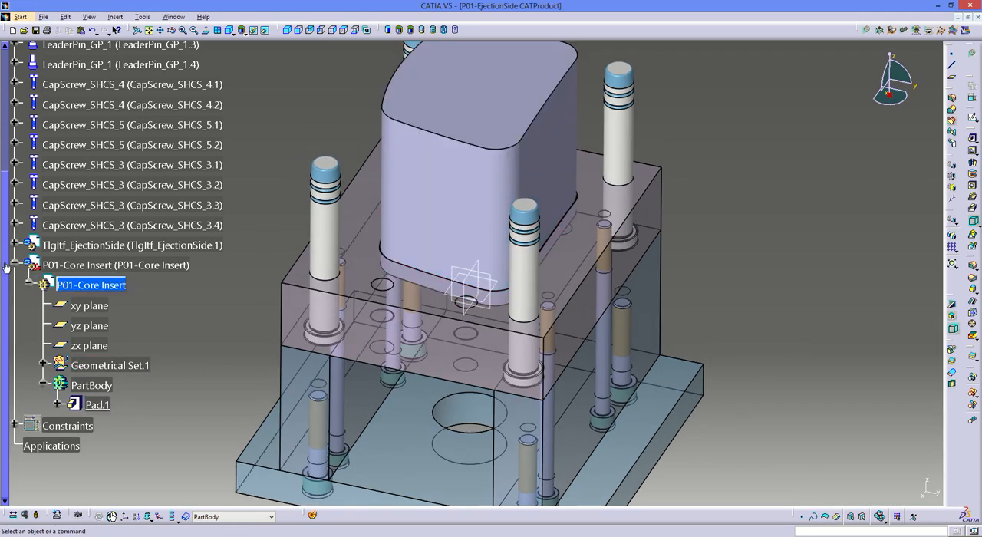
{"action": "left_click", "coordinate": [14, 266]}
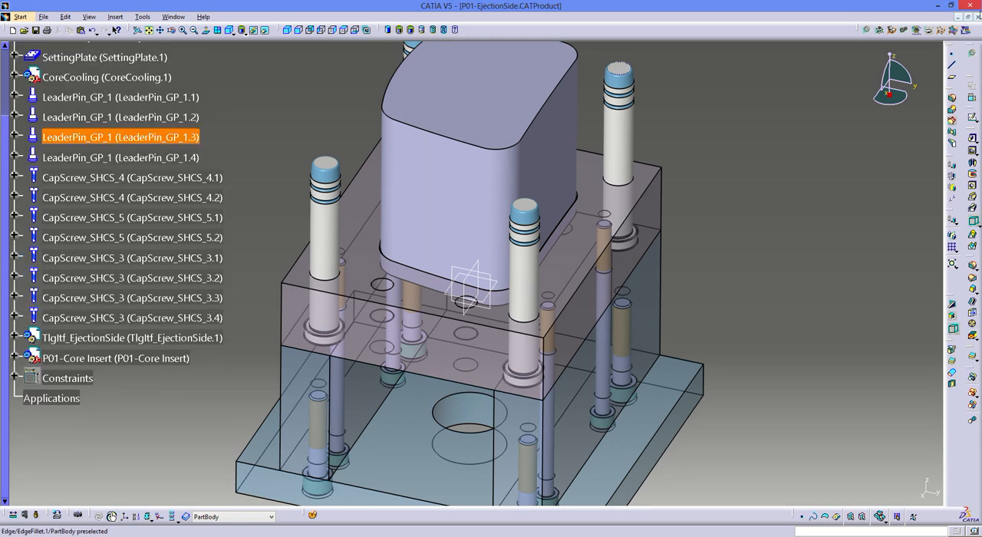
{"action": "left_click", "coordinate": [44, 17]}
{"action": "left_click", "coordinate": [153, 105]}
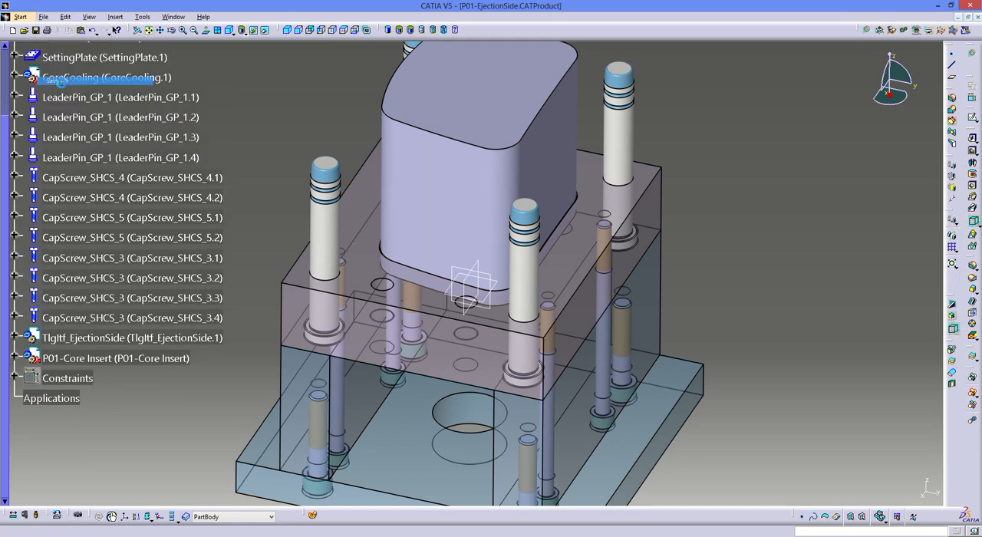
{"action": "key", "text": "Return"}
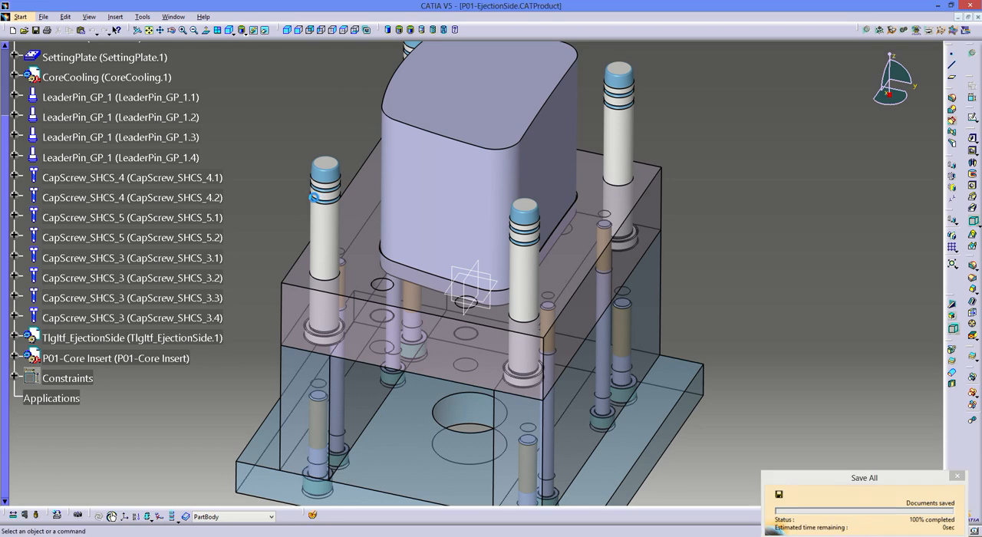
- Activate the top-level EjectionSide product and close its window to return to P01-Mold
{"action": "scroll", "coordinate": [320, 201], "scroll_direction": "up", "scroll_amount": 3}
{"action": "double_click", "coordinate": [54, 162]}
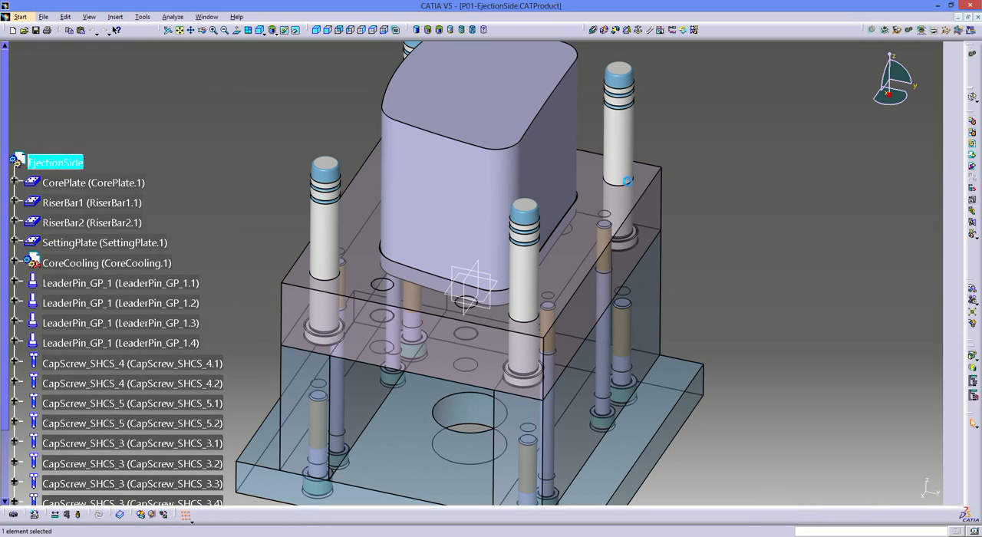
{"action": "left_click", "coordinate": [973, 15]}
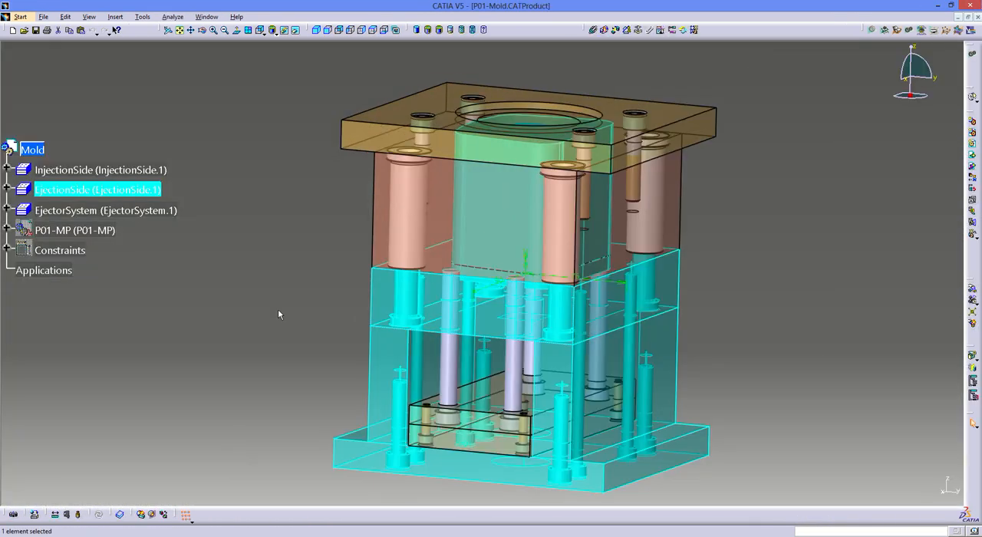
- Hide the EjectorSystem and InjectionSide assemblies so that only the ejection side is displayed
{"action": "right_click", "coordinate": [69, 210]}
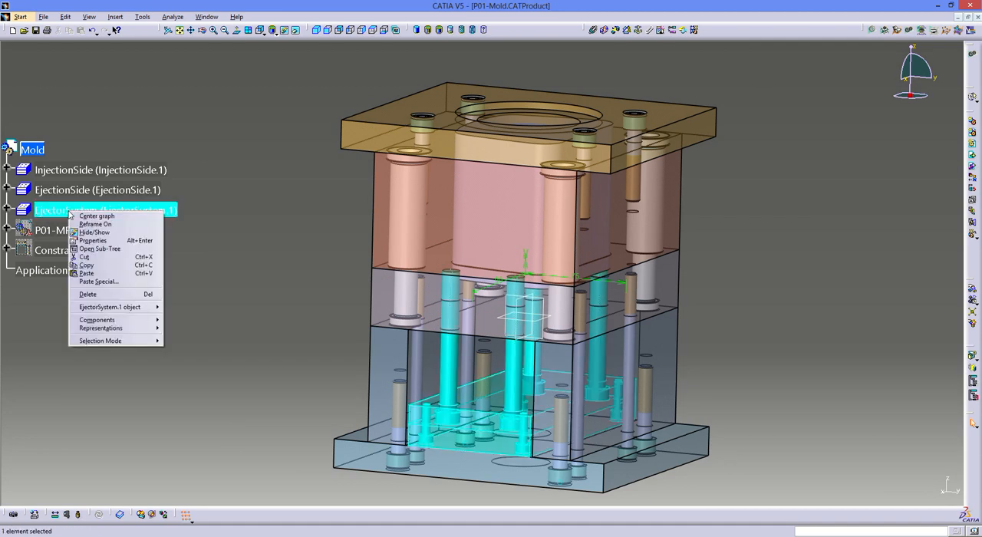
{"action": "left_click", "coordinate": [88, 235]}
{"action": "right_click", "coordinate": [91, 174]}
{"action": "left_click", "coordinate": [109, 199]}
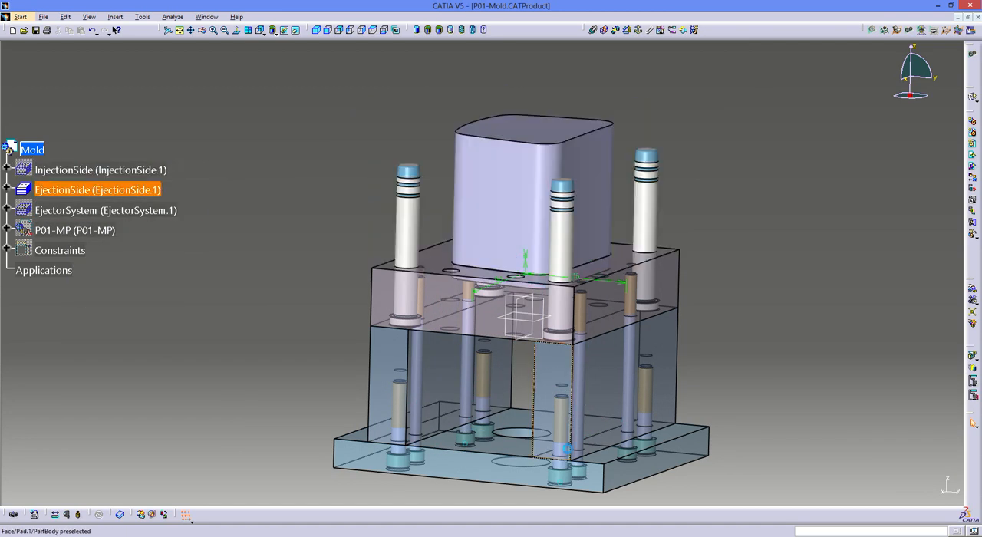
{"action": "middle_click_drag", "start_coordinate": [586, 319], "coordinate": [553, 355]}
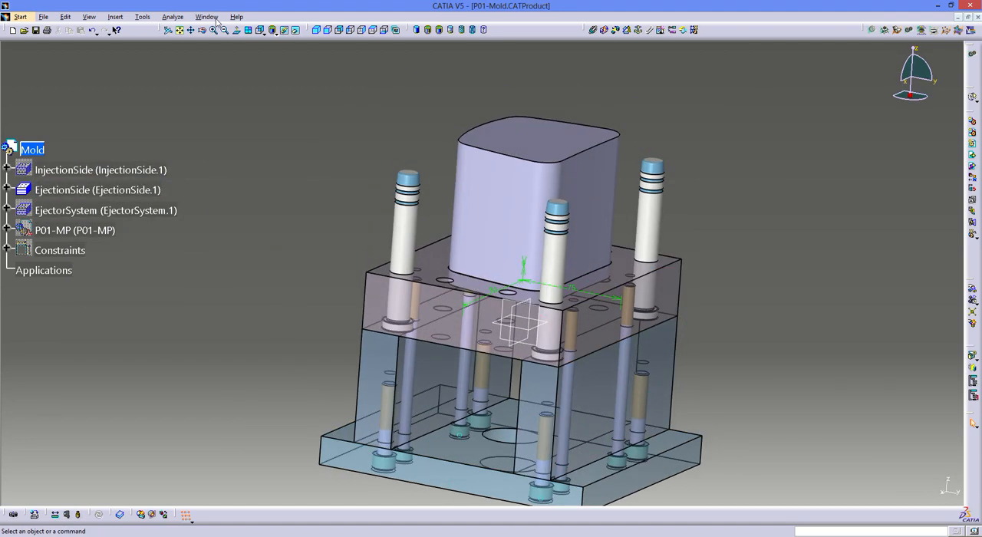
- Open the P01-MP molded part in its own window and hide its PartBody
{"action": "right_click", "coordinate": [58, 229]}
{"action": "mouse_move", "coordinate": [92, 325]}
{"action": "left_click", "coordinate": [165, 328]}
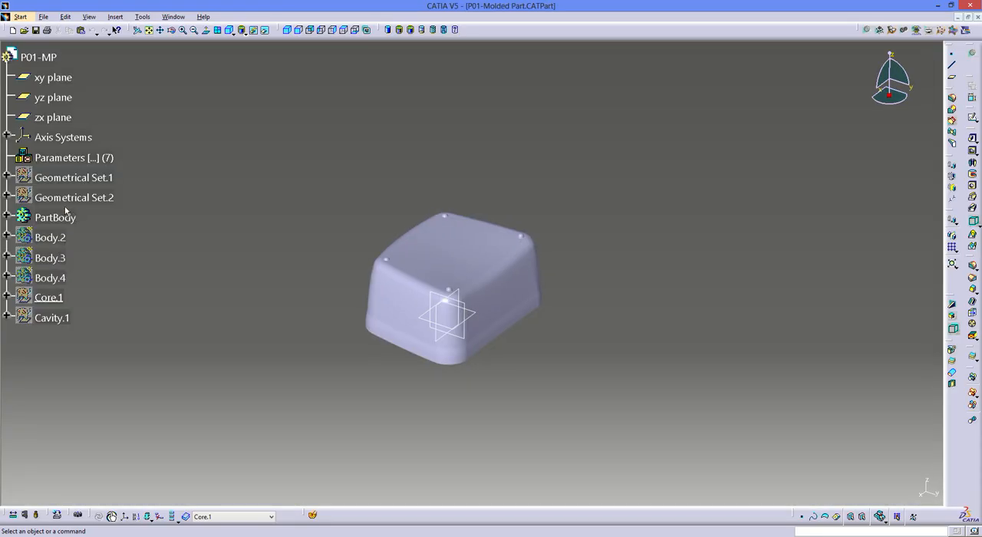
{"action": "right_click", "coordinate": [58, 217]}
{"action": "left_click", "coordinate": [86, 236]}
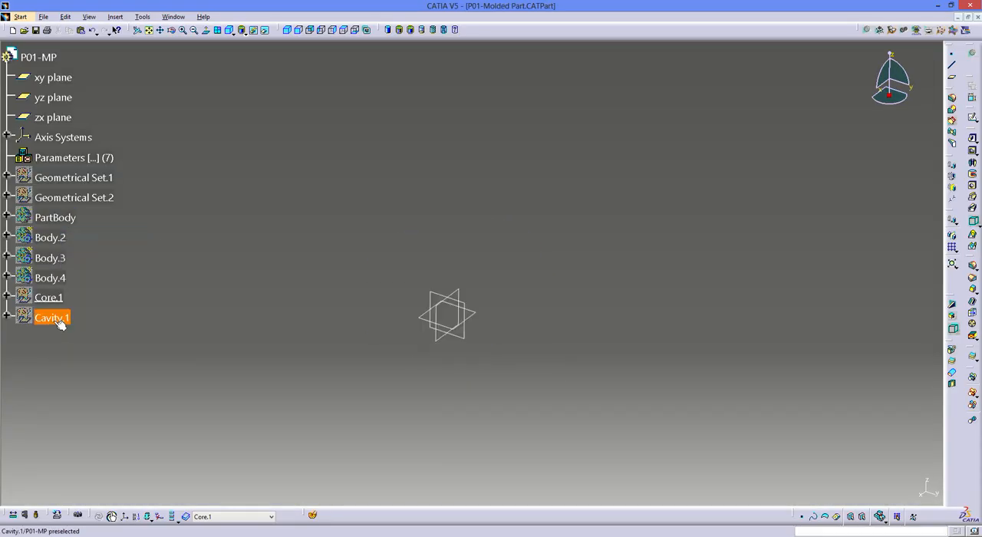
- Display the Core.1 surface set in the molded part, leaving Cavity.1 hidden
{"action": "right_click", "coordinate": [56, 322]}
{"action": "left_click", "coordinate": [80, 343]}
{"action": "right_click", "coordinate": [52, 316]}
{"action": "left_click", "coordinate": [77, 336]}
{"action": "right_click", "coordinate": [50, 300]}
{"action": "left_click", "coordinate": [86, 320]}
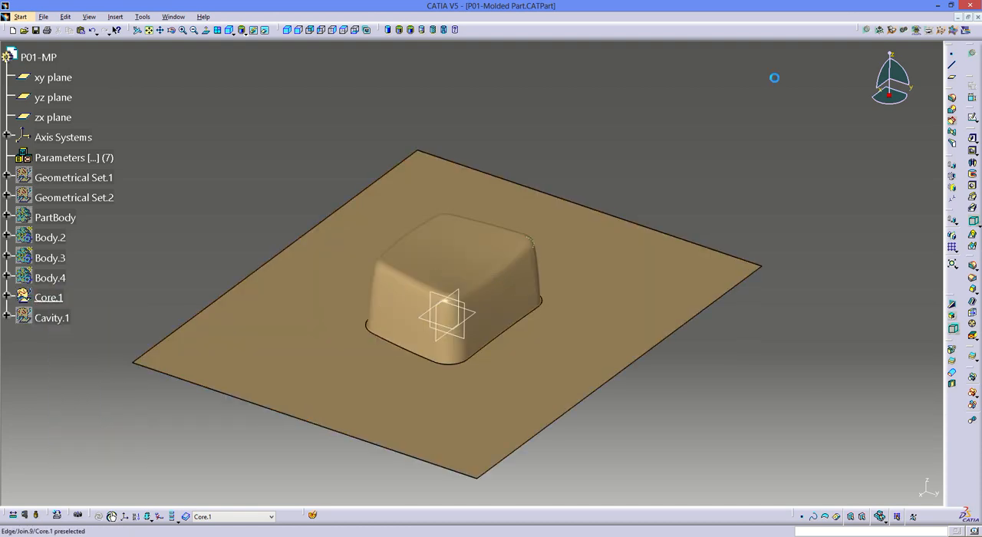
- Return to P01-Mold, show P01-MP and split the padded core insert with the molded part's core surface
{"action": "left_click", "coordinate": [172, 16]}
{"action": "left_click", "coordinate": [177, 64]}
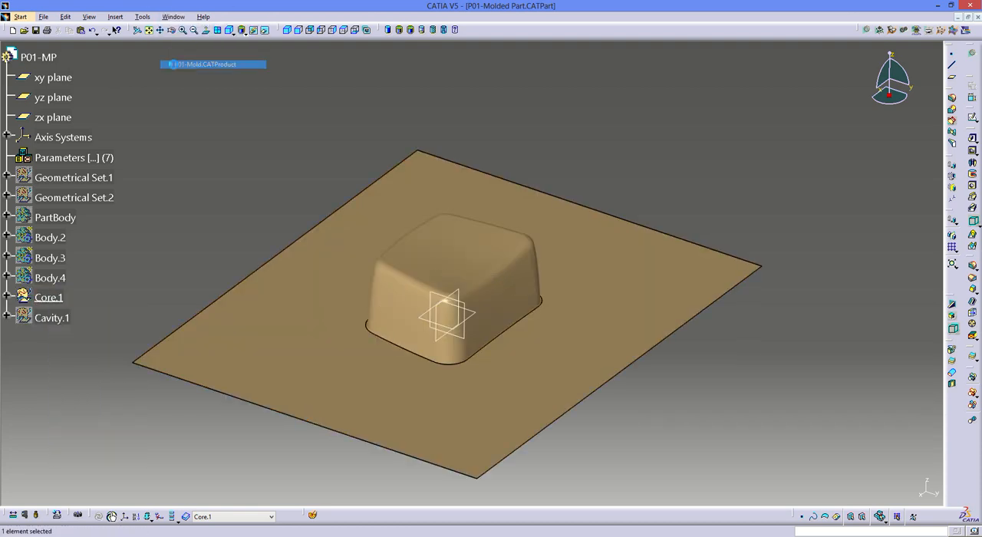
{"action": "double_click", "coordinate": [491, 183]}
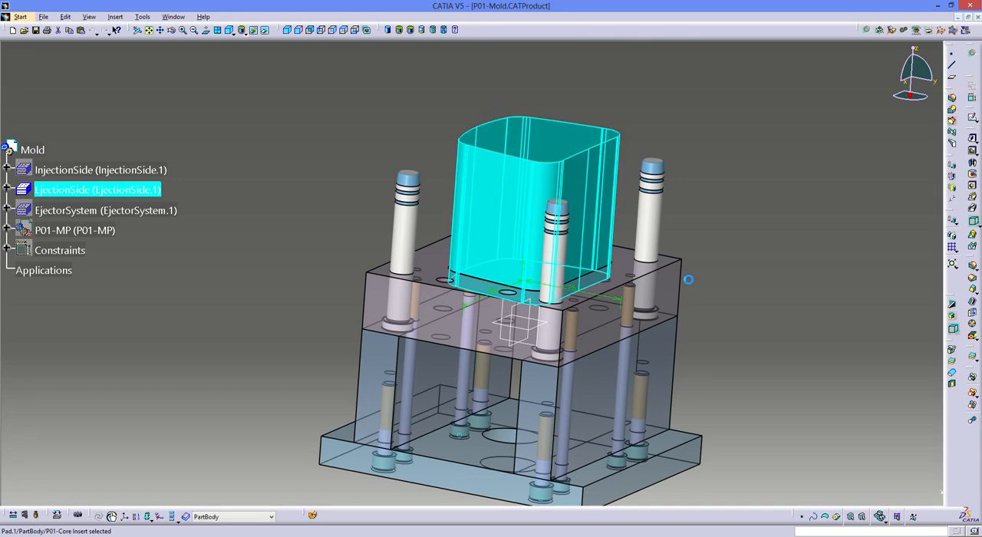
{"action": "left_click", "coordinate": [951, 352]}
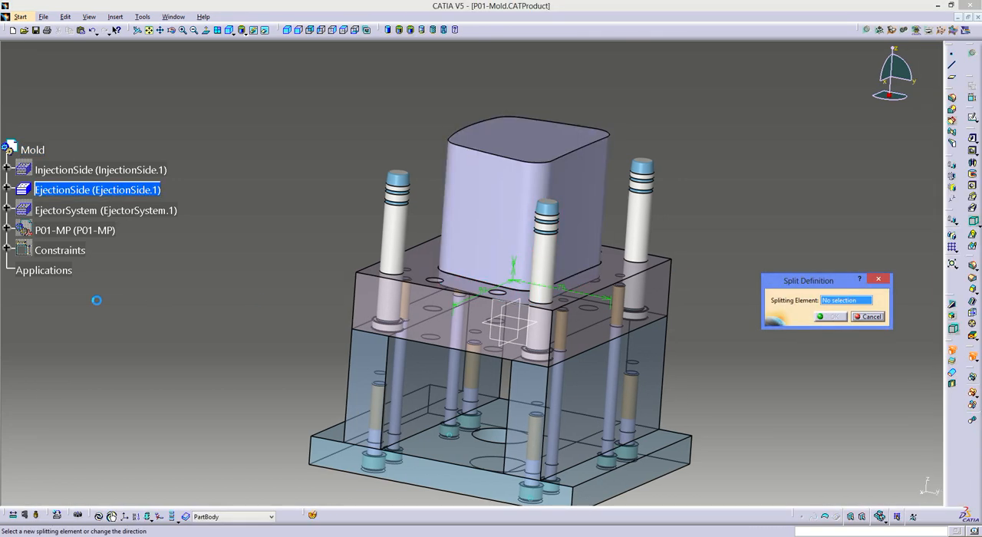
{"action": "right_click", "coordinate": [69, 232]}
{"action": "left_click", "coordinate": [95, 252]}
{"action": "left_click", "coordinate": [491, 246]}
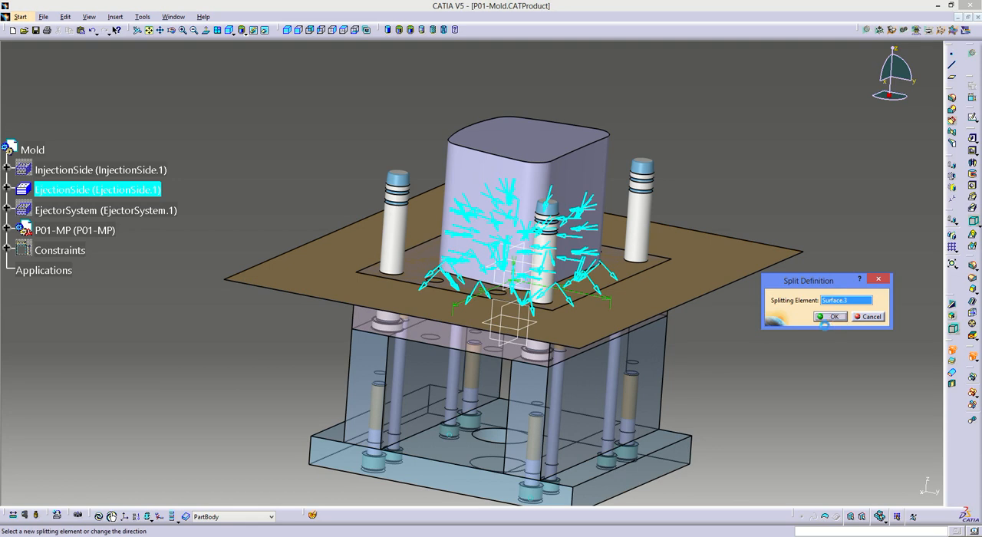
- Hide Core.1 and show the PartBody in P01-Molded Part, closing its window with the changes saved
{"action": "left_click", "coordinate": [173, 16]}
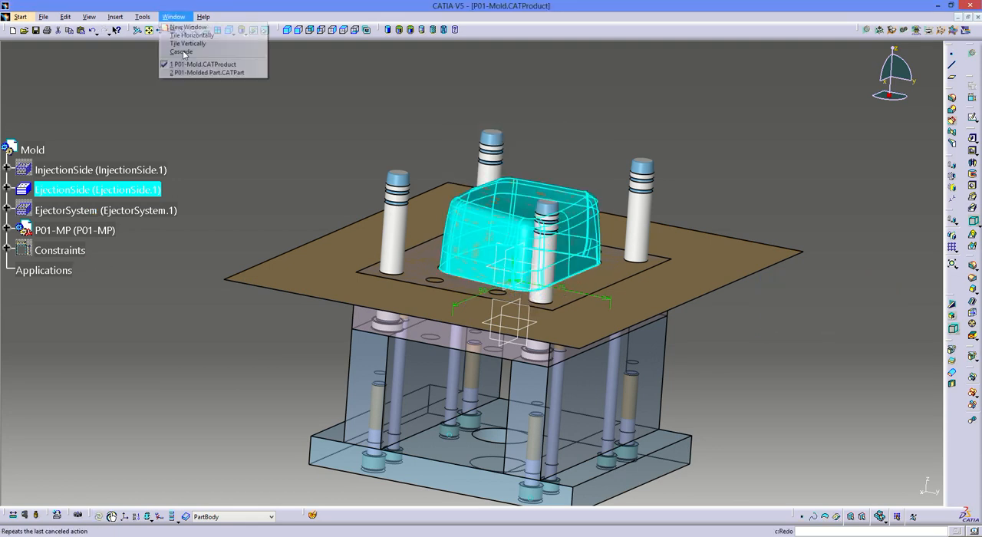
{"action": "left_click", "coordinate": [184, 71]}
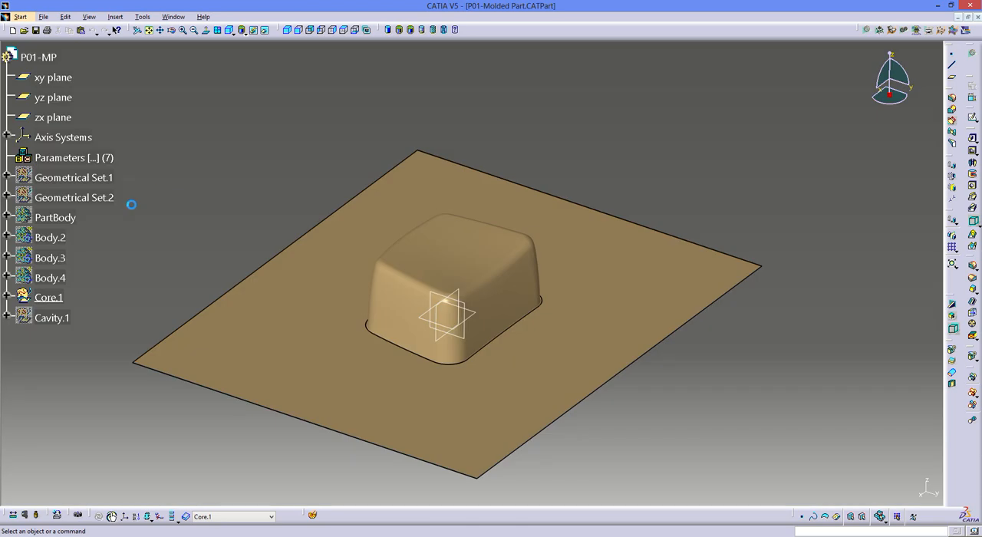
{"action": "right_click", "coordinate": [46, 298]}
{"action": "left_click", "coordinate": [77, 316]}
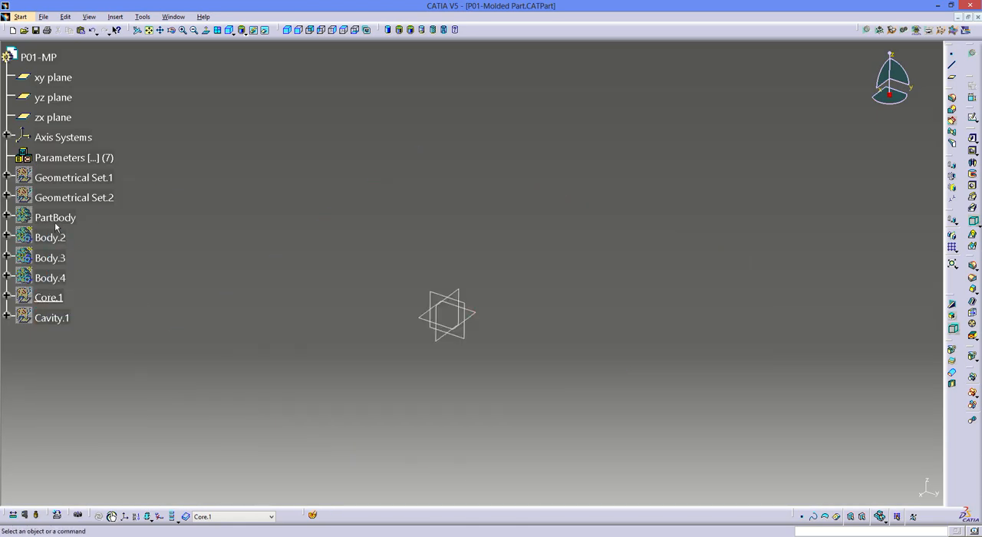
{"action": "right_click", "coordinate": [55, 222]}
{"action": "left_click", "coordinate": [80, 239]}
{"action": "left_click", "coordinate": [975, 16]}
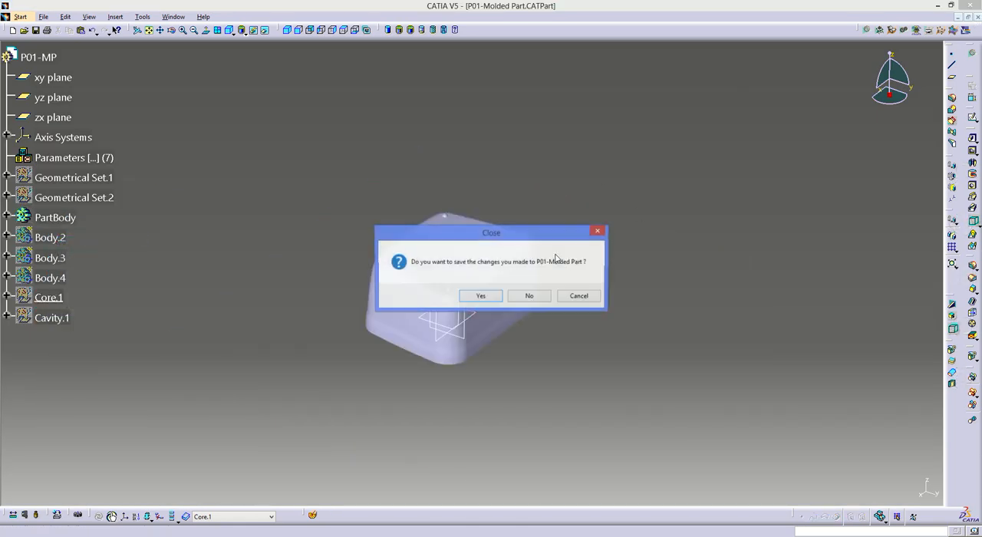
{"action": "left_click", "coordinate": [481, 296]}
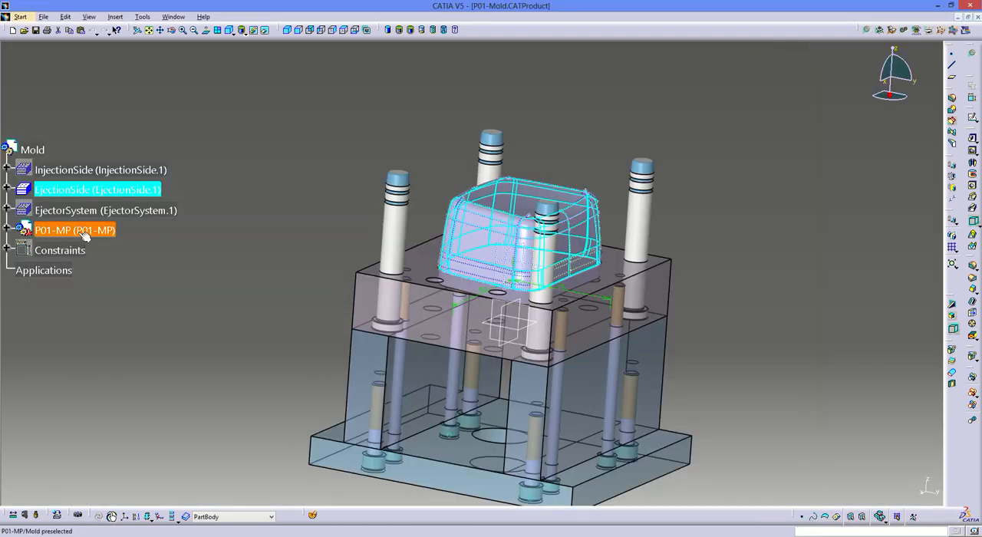
- Hide the P01-MP molded part in the mold assembly and save all documents
{"action": "right_click", "coordinate": [79, 232]}
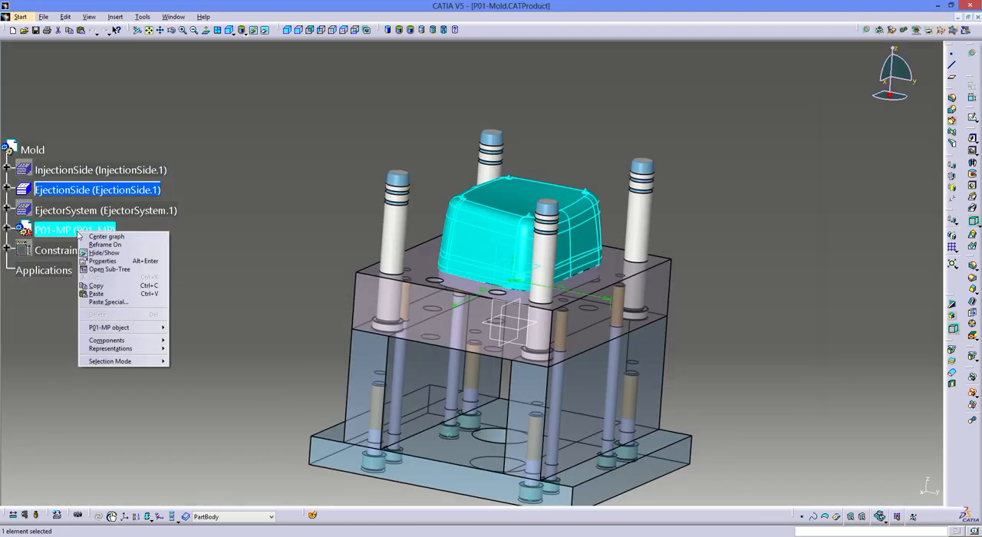
{"action": "left_click", "coordinate": [104, 244]}
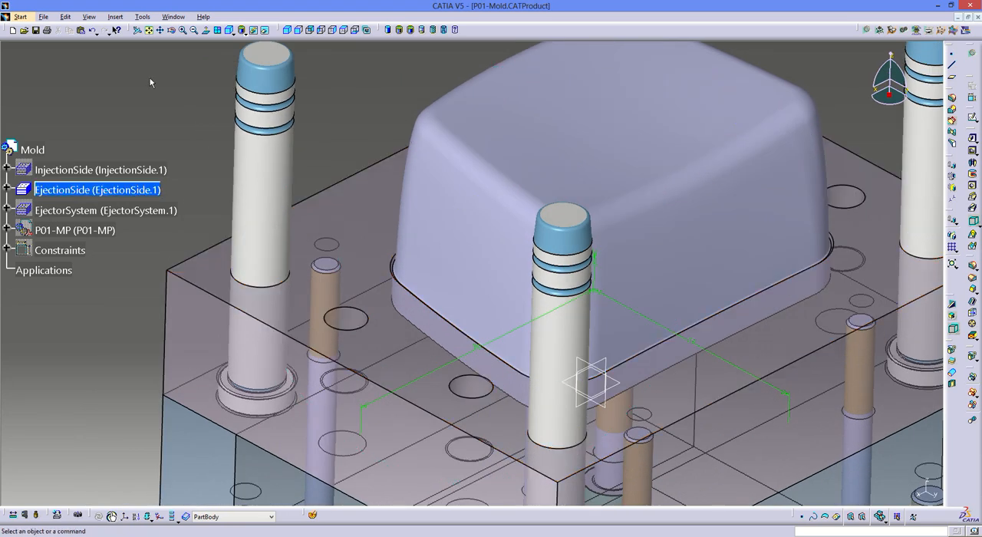
{"action": "left_click", "coordinate": [44, 16]}
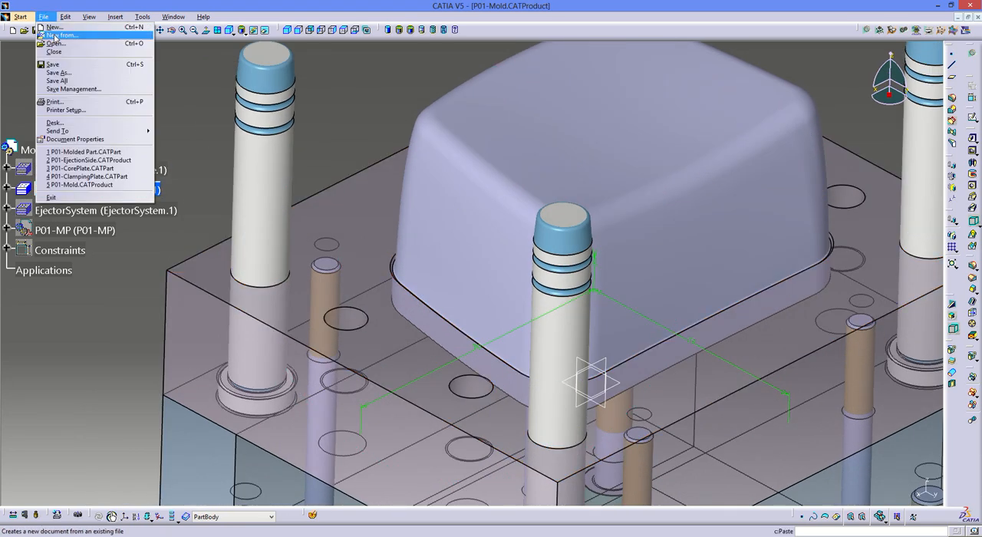
{"action": "left_click", "coordinate": [66, 81]}
{"action": "key", "text": "Return"}
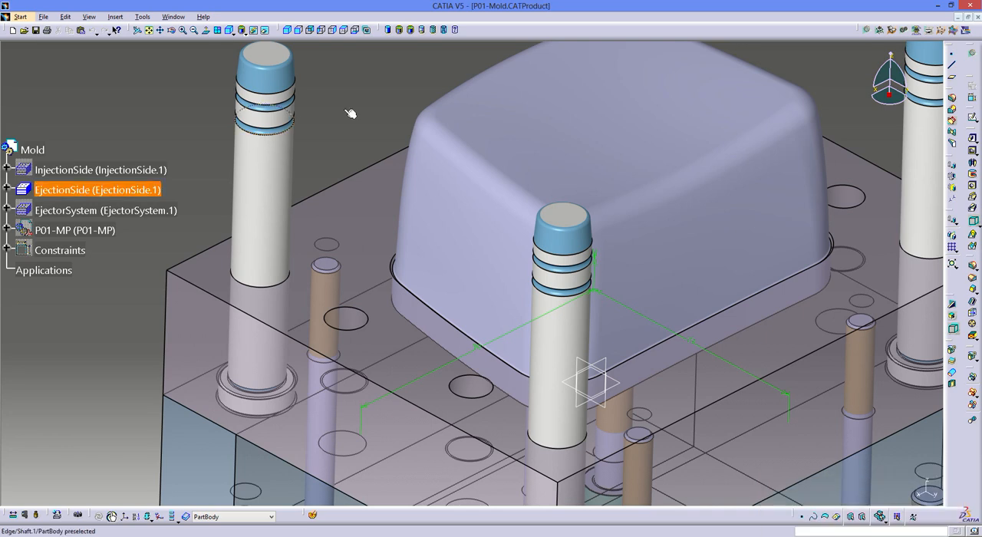
- Show the EjectorSystem and InjectionSide assemblies again and inspect the complete mold around the core insert
{"action": "middle_click_drag", "start_coordinate": [359, 152], "coordinate": [343, 179]}
{"action": "right_click", "coordinate": [51, 212]}
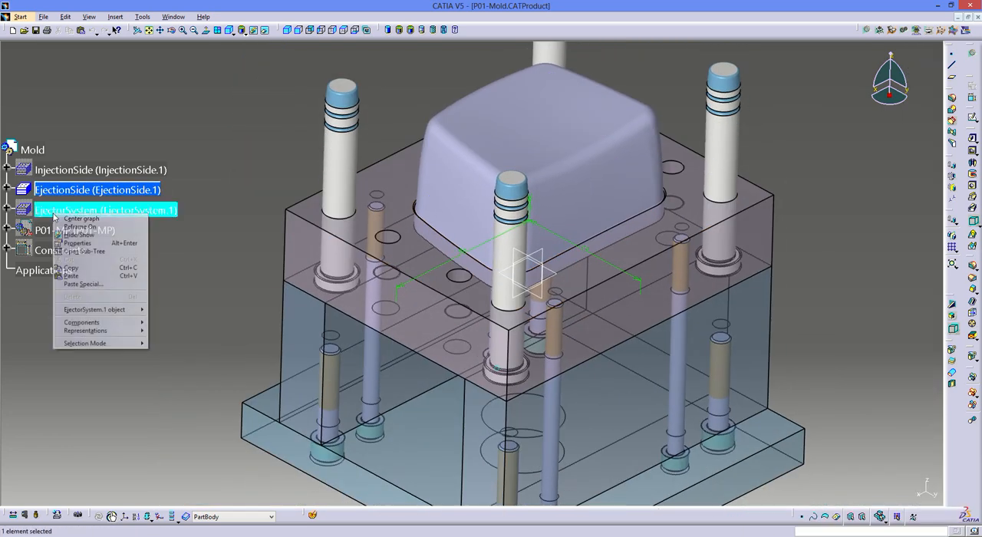
{"action": "left_click", "coordinate": [74, 234]}
{"action": "right_click", "coordinate": [68, 171]}
{"action": "left_click", "coordinate": [89, 194]}
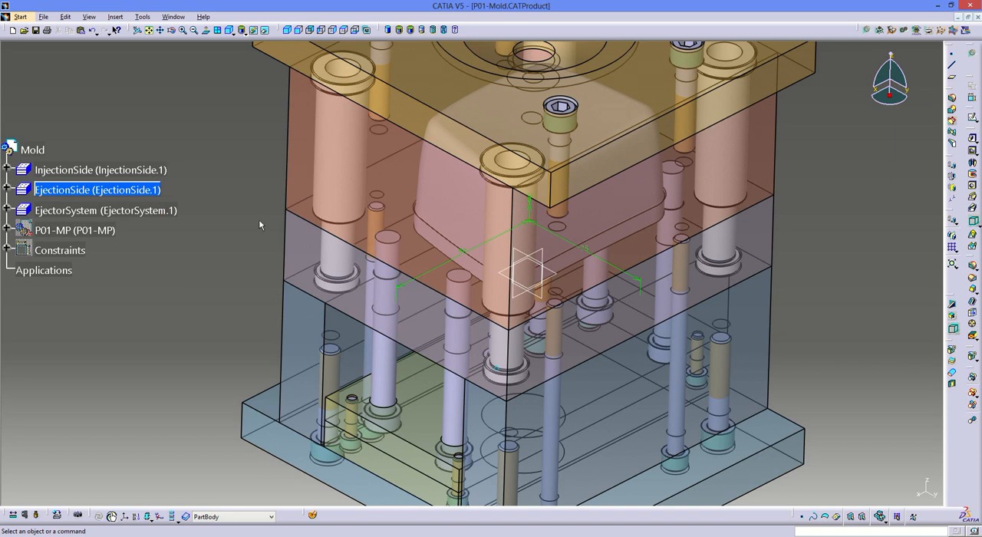
{"action": "middle_click_drag", "start_coordinate": [259, 222], "coordinate": [277, 239]}
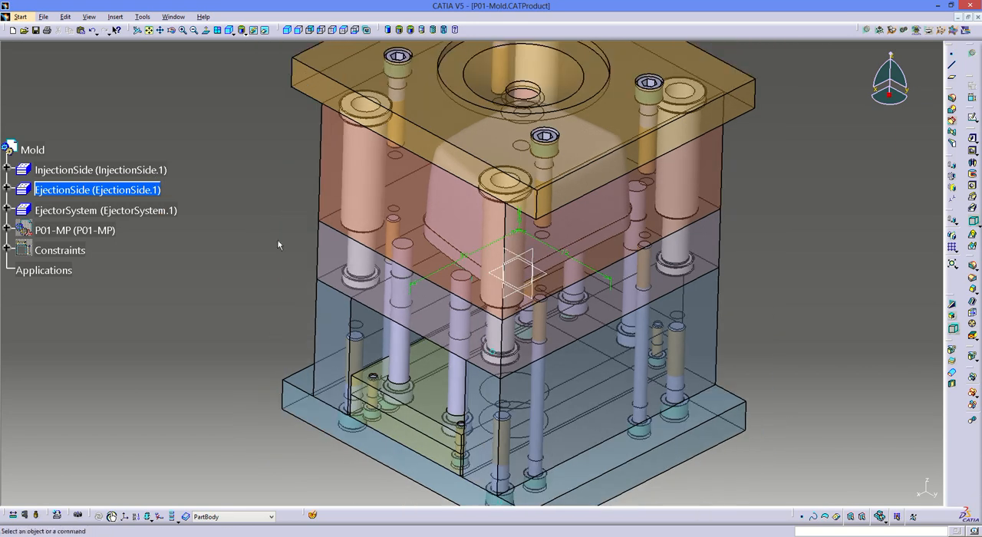
{"action": "left_click", "coordinate": [497, 315]}
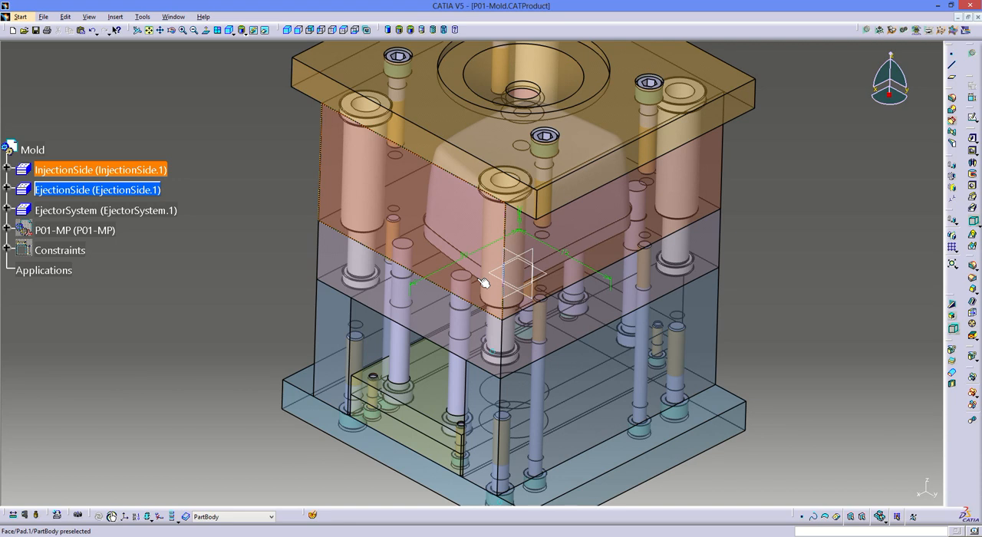
{"action": "middle_click_drag", "start_coordinate": [281, 275], "coordinate": [434, 349]}
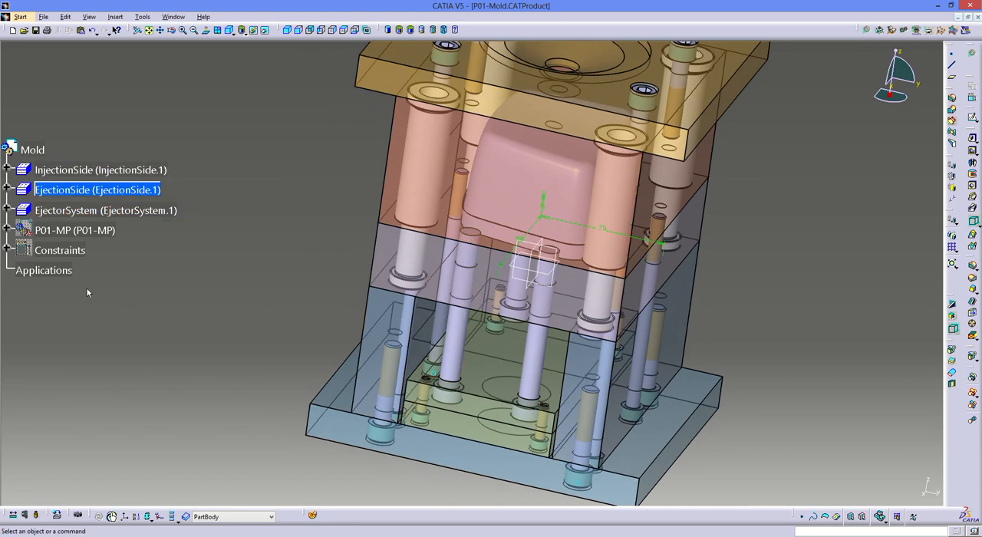
- Hide the mold assembly's Constraints and save all documents
{"action": "right_click", "coordinate": [66, 250]}
{"action": "left_click", "coordinate": [85, 272]}
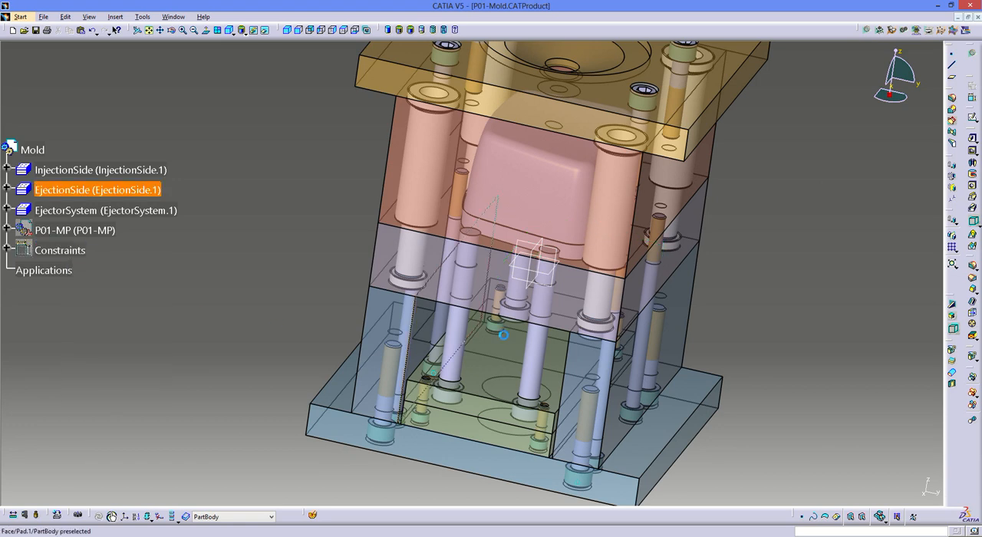
{"action": "left_click", "coordinate": [530, 287]}
{"action": "middle_click_drag", "start_coordinate": [530, 287], "coordinate": [537, 332]}
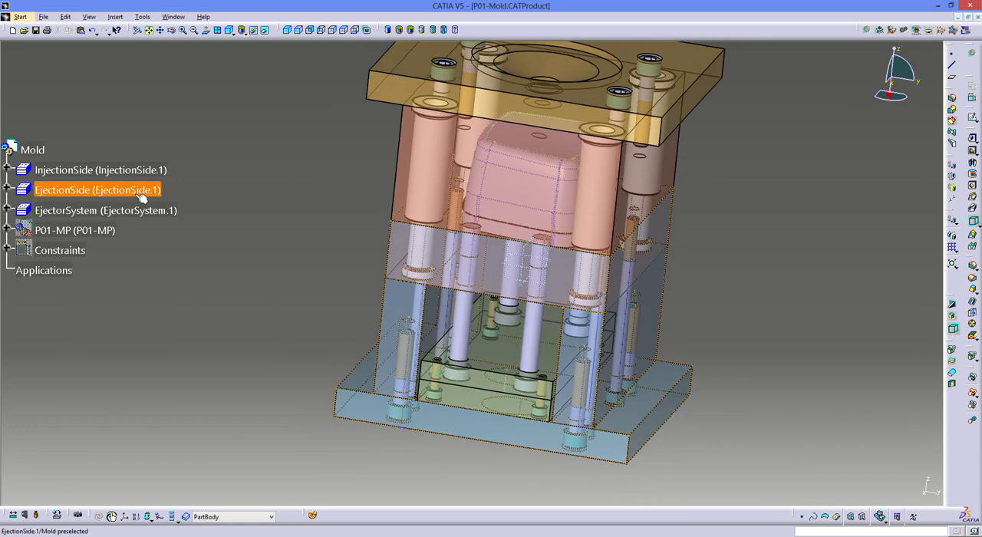
{"action": "left_click", "coordinate": [45, 17]}
{"action": "left_click", "coordinate": [69, 87]}
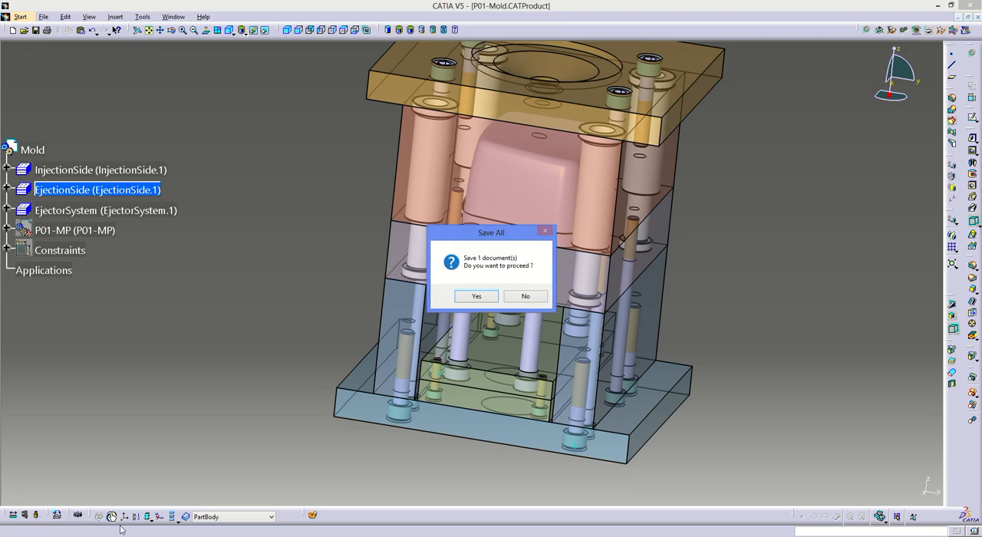
{"action": "left_click", "coordinate": [477, 296]}
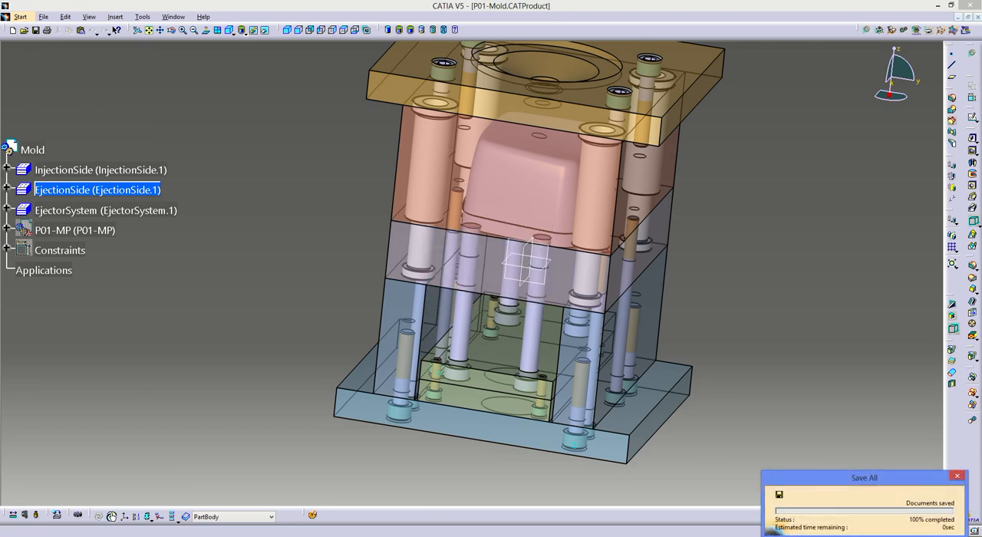